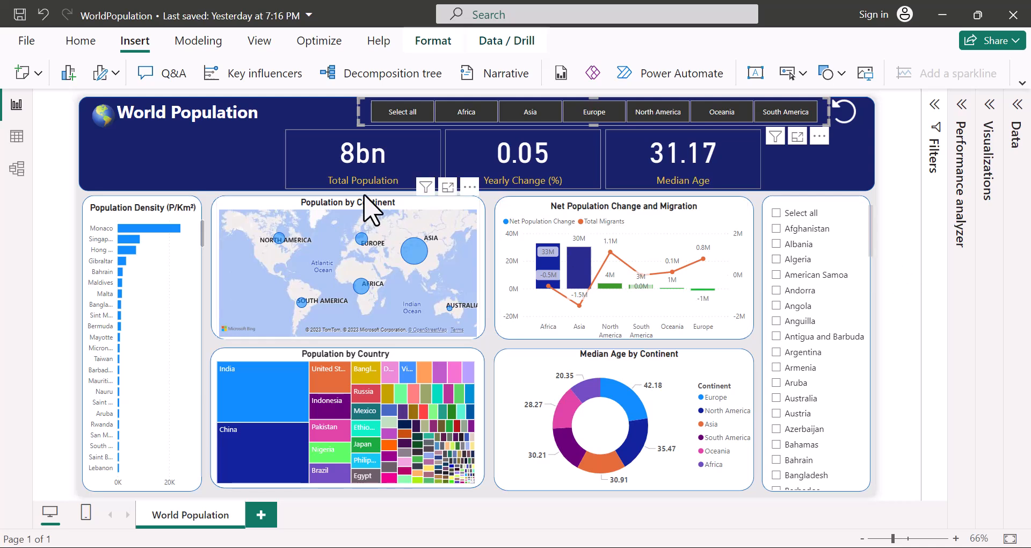
Deselect Africa, Asia, Europe, North America and Oceania in the continent slicer to filter the dashboard to South America.
{"action": "left_click", "coordinate": [468, 117]}
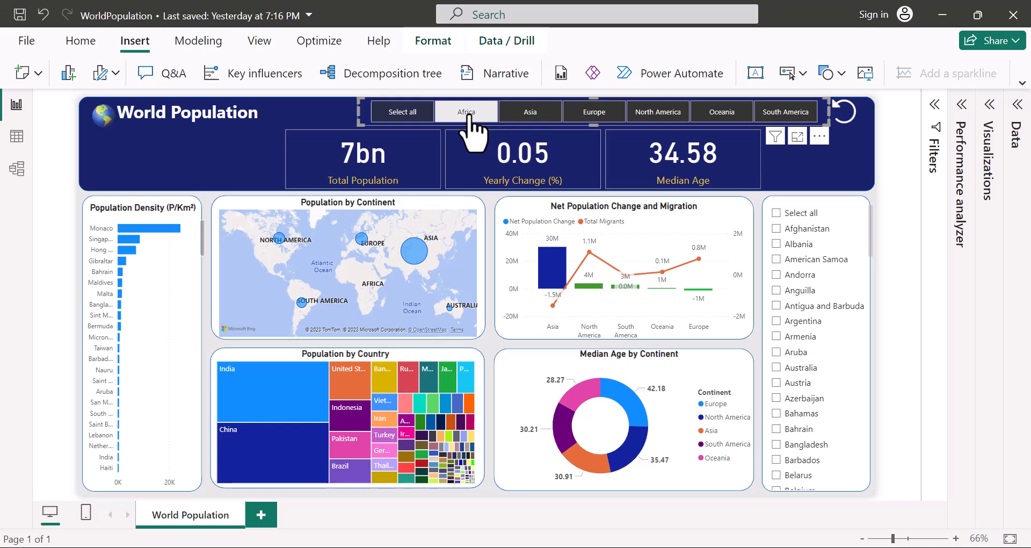
{"action": "left_click", "coordinate": [531, 119]}
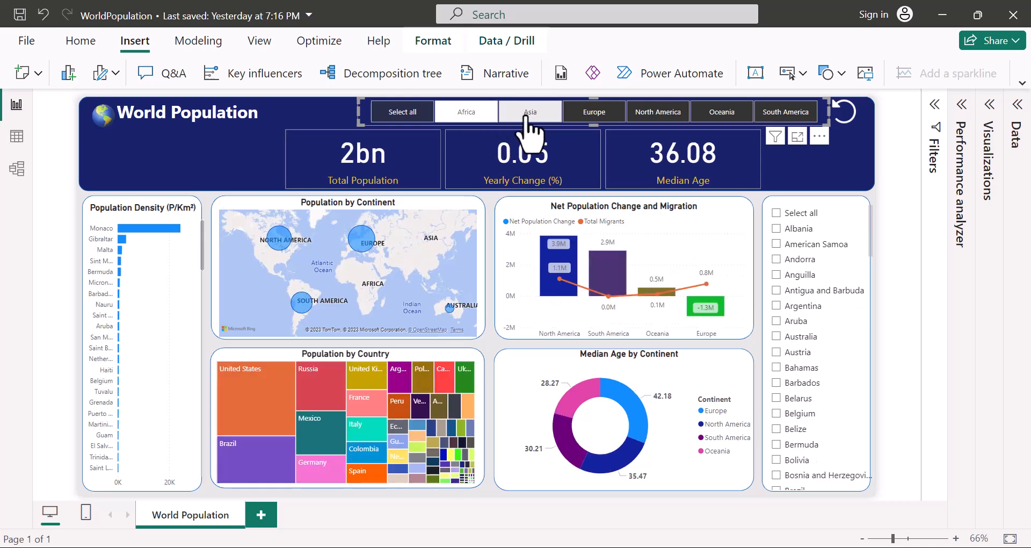
{"action": "left_click", "coordinate": [590, 117]}
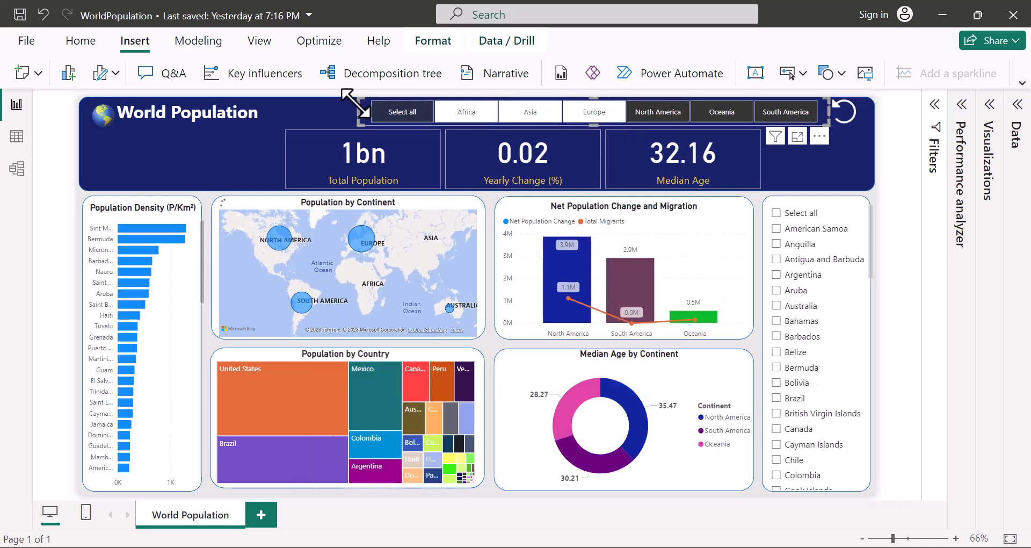
{"action": "left_click", "coordinate": [650, 116]}
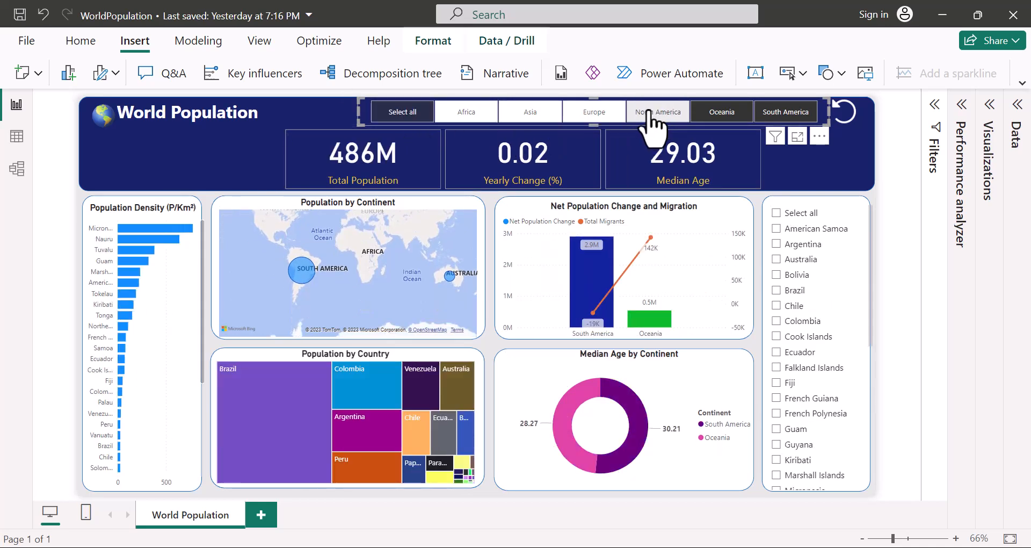
{"action": "left_click", "coordinate": [701, 113]}
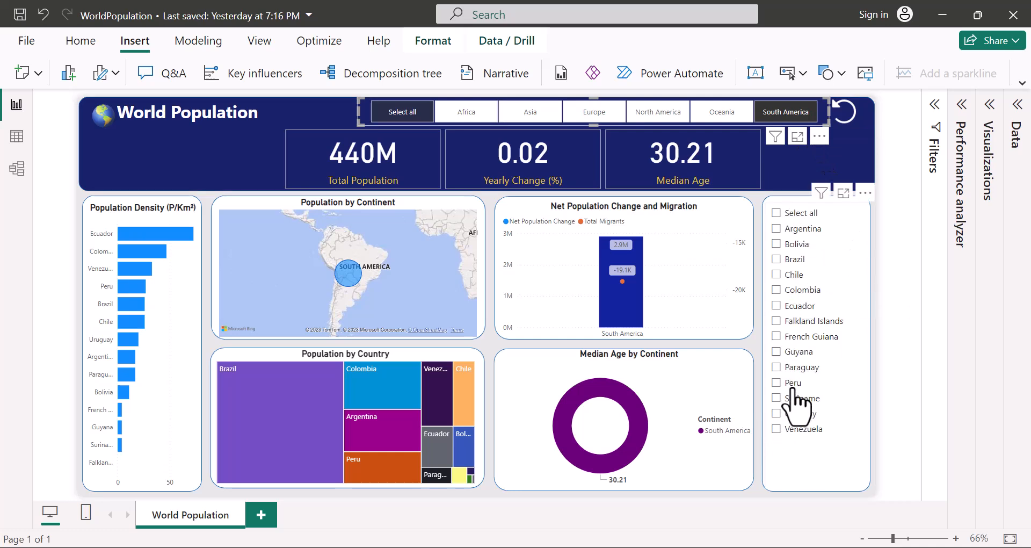
Filter the dashboard by Venezuela, Uruguay and Peru in turn, and view the details of South America's bubble on the map.
{"action": "left_click", "coordinate": [776, 429]}
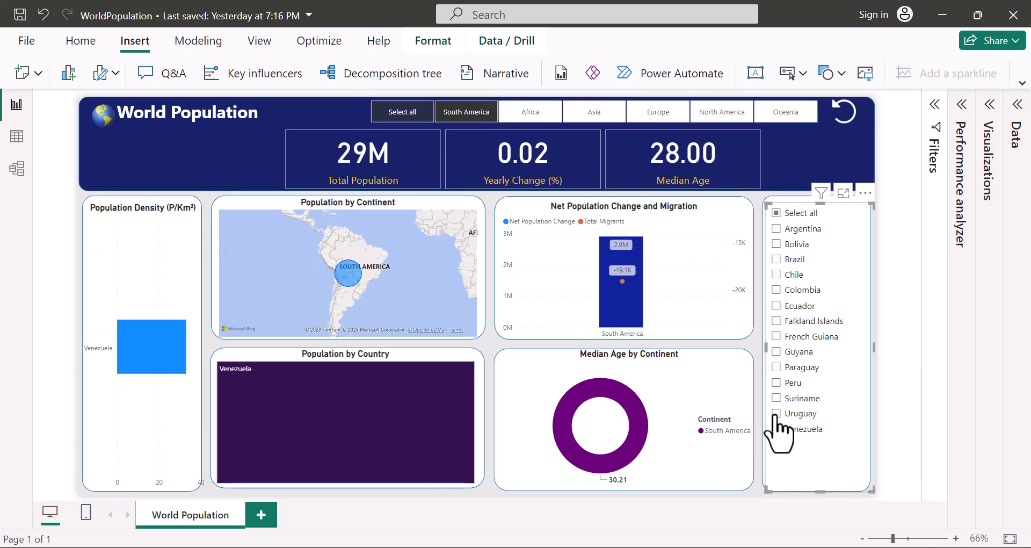
{"action": "left_click", "coordinate": [776, 414]}
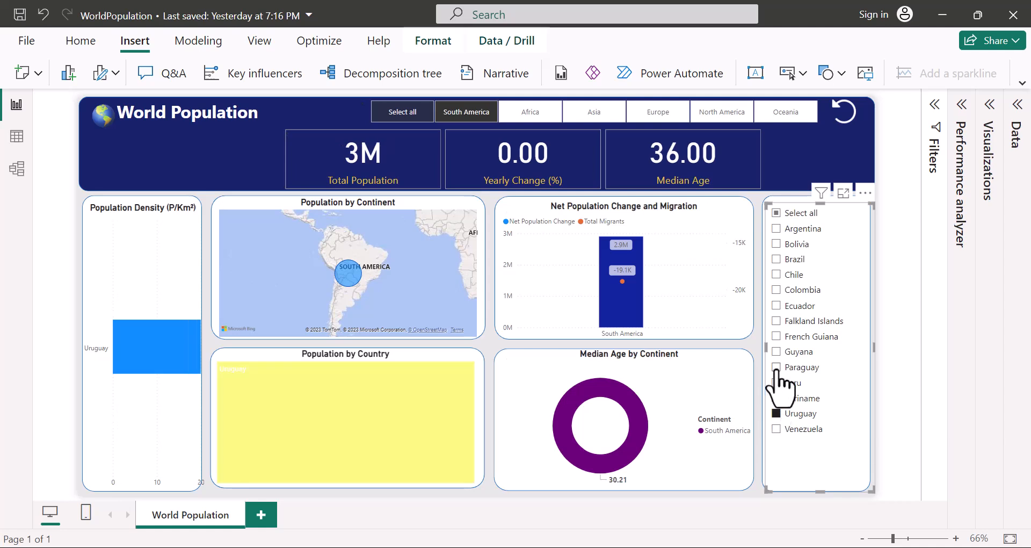
{"action": "left_click", "coordinate": [776, 382]}
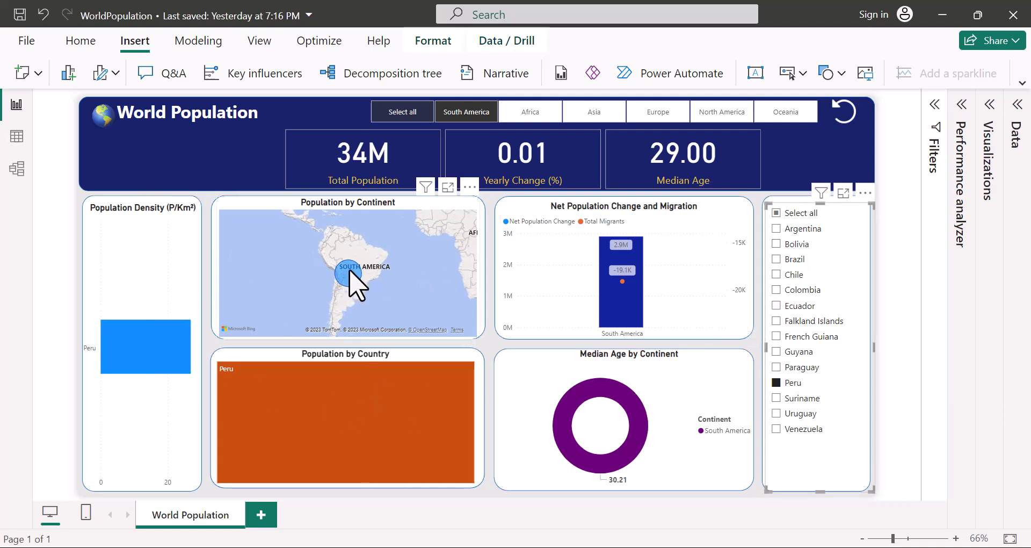
{"action": "mouse_move", "coordinate": [350, 272]}
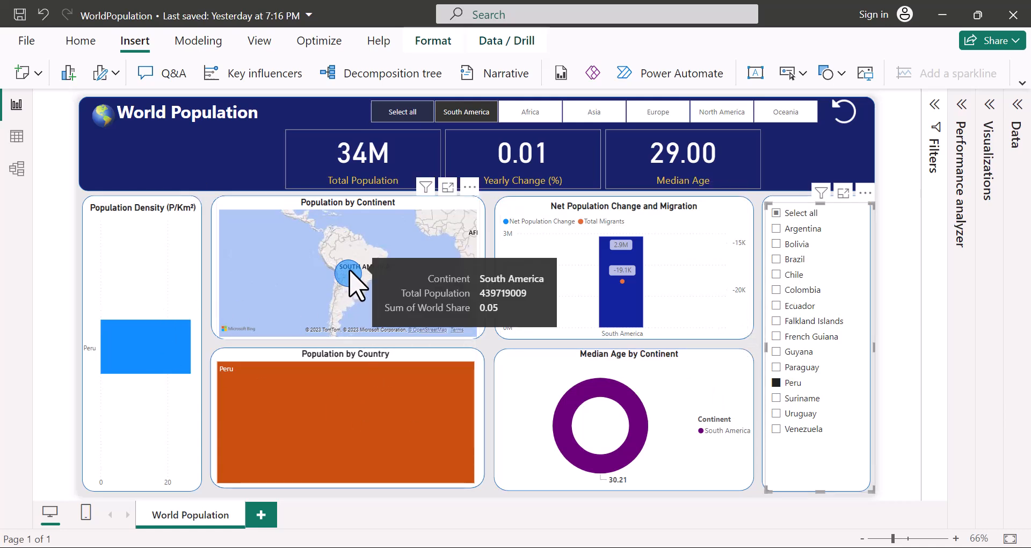
Reset all dashboard filters, and select all continents in the continent slicer.
{"action": "left_click", "coordinate": [844, 117]}
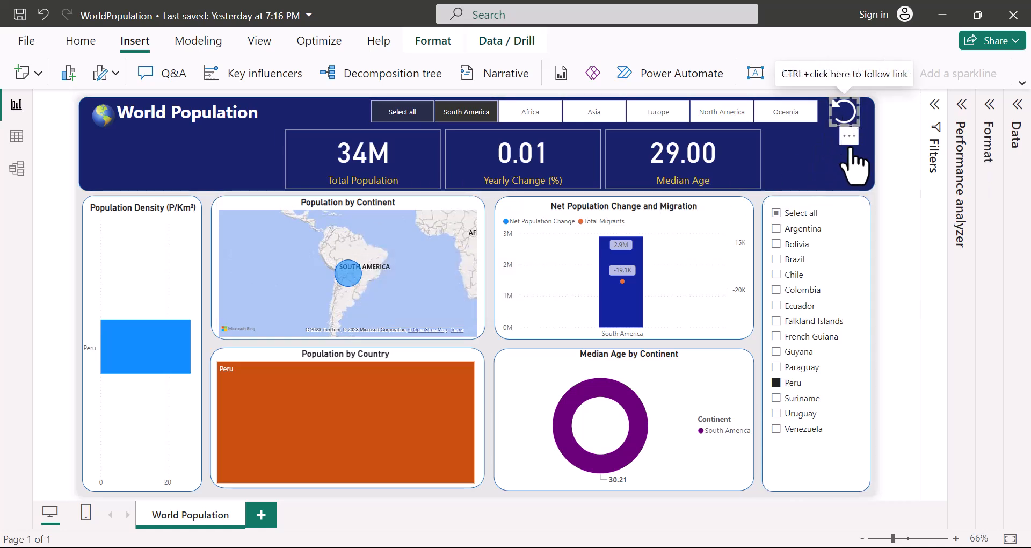
{"action": "left_click", "coordinate": [844, 116], "text": "ctrl"}
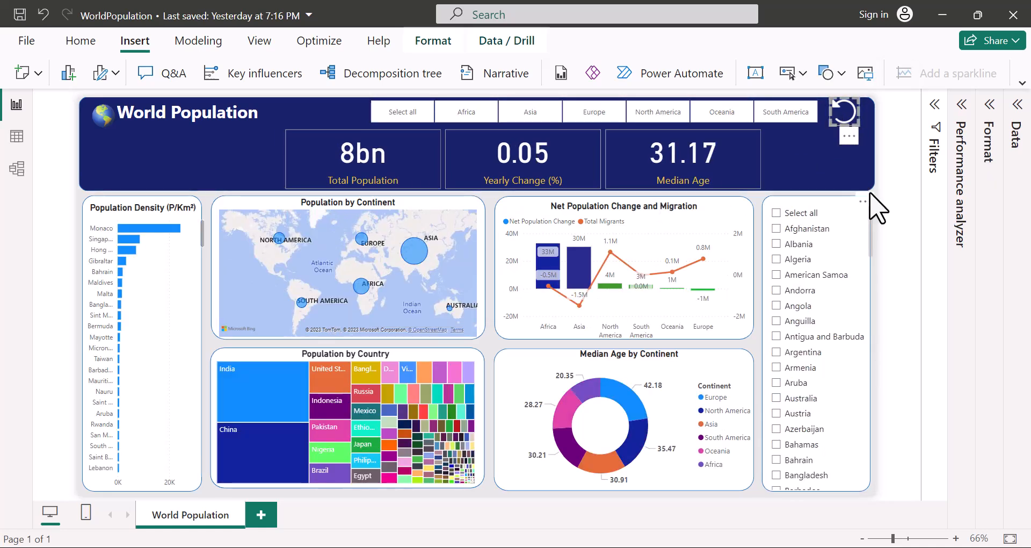
{"action": "left_click", "coordinate": [386, 114]}
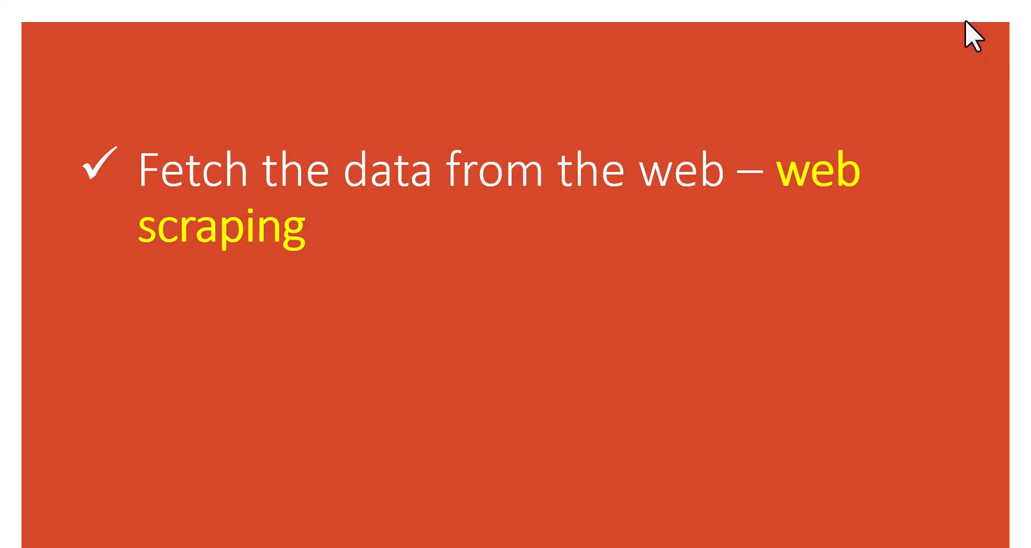
Switch to the browser's Worldometer page of countries by population (2023) and examine the columns of its country table.
{"action": "key", "text": "alt+Tab"}
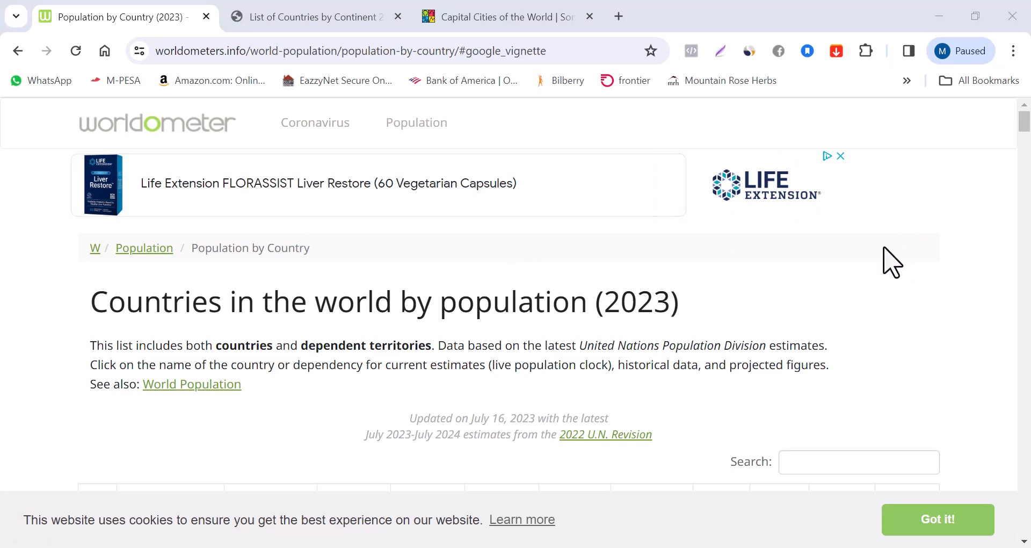
{"action": "double_click", "coordinate": [460, 308]}
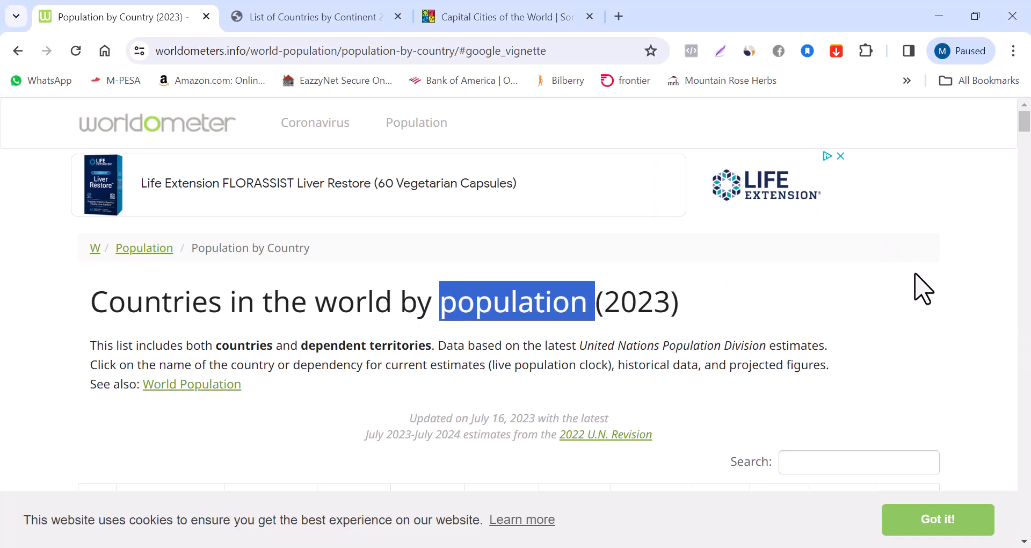
{"action": "left_click", "coordinate": [678, 303]}
{"action": "scroll", "coordinate": [922, 260], "scroll_direction": "down", "scroll_amount": 4}
{"action": "scroll", "coordinate": [931, 262], "scroll_direction": "down", "scroll_amount": 3}
{"action": "scroll", "coordinate": [931, 262], "scroll_direction": "up", "scroll_amount": 2}
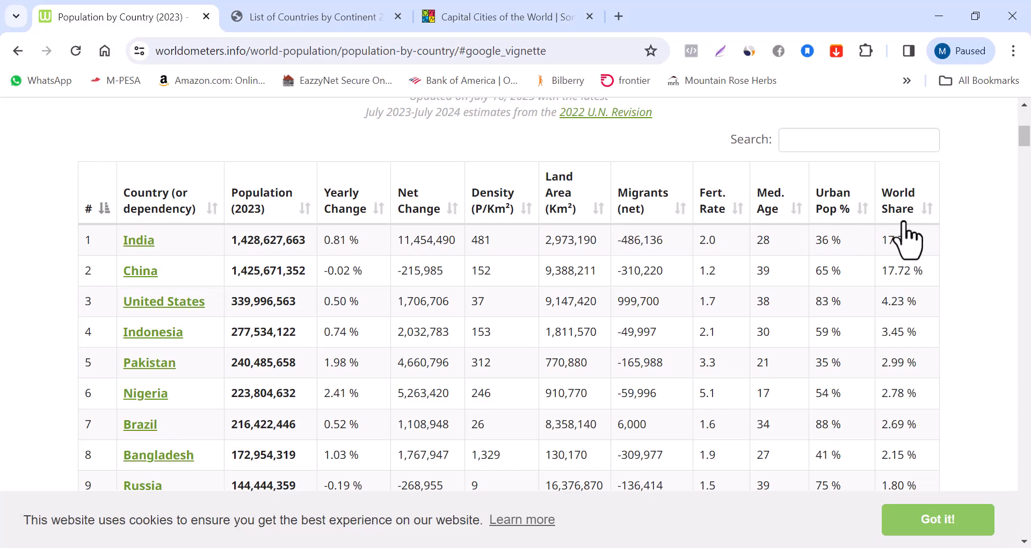
{"action": "scroll", "coordinate": [977, 282], "scroll_direction": "down", "scroll_amount": 4}
{"action": "scroll", "coordinate": [977, 283], "scroll_direction": "up", "scroll_amount": 8}
{"action": "scroll", "coordinate": [978, 283], "scroll_direction": "down", "scroll_amount": 3}
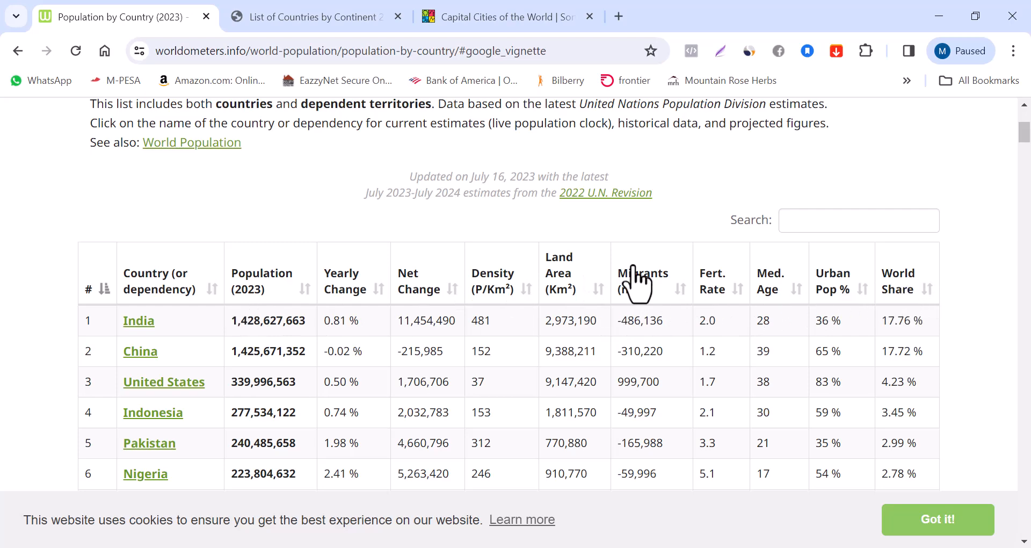
Open the List of Countries by Continent page and examine its continent map and introductory sections.
{"action": "left_click", "coordinate": [301, 20]}
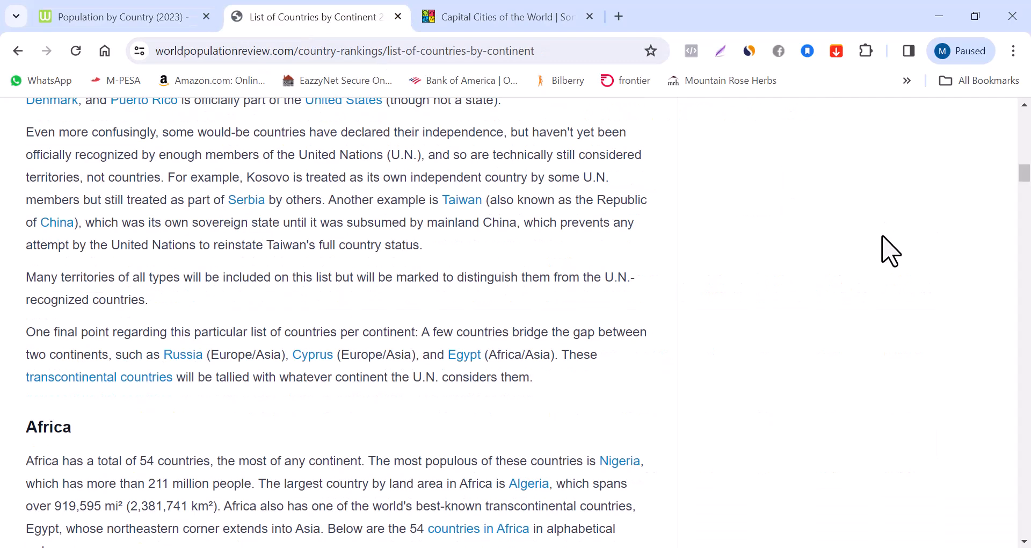
{"action": "scroll", "coordinate": [909, 344], "scroll_direction": "up", "scroll_amount": 3}
{"action": "scroll", "coordinate": [909, 344], "scroll_direction": "up", "scroll_amount": 5}
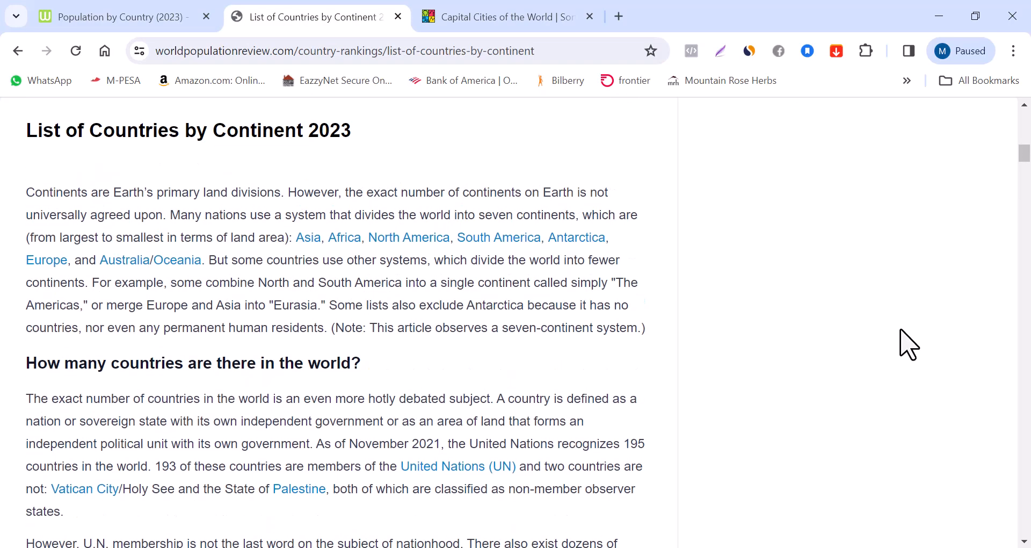
{"action": "scroll", "coordinate": [909, 344], "scroll_direction": "up", "scroll_amount": 8}
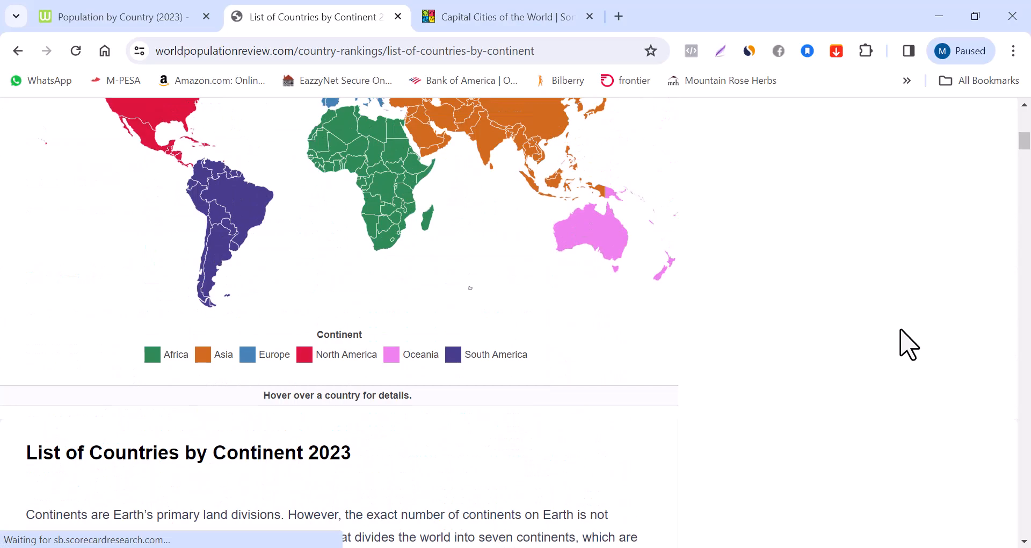
{"action": "scroll", "coordinate": [909, 343], "scroll_direction": "down", "scroll_amount": 13}
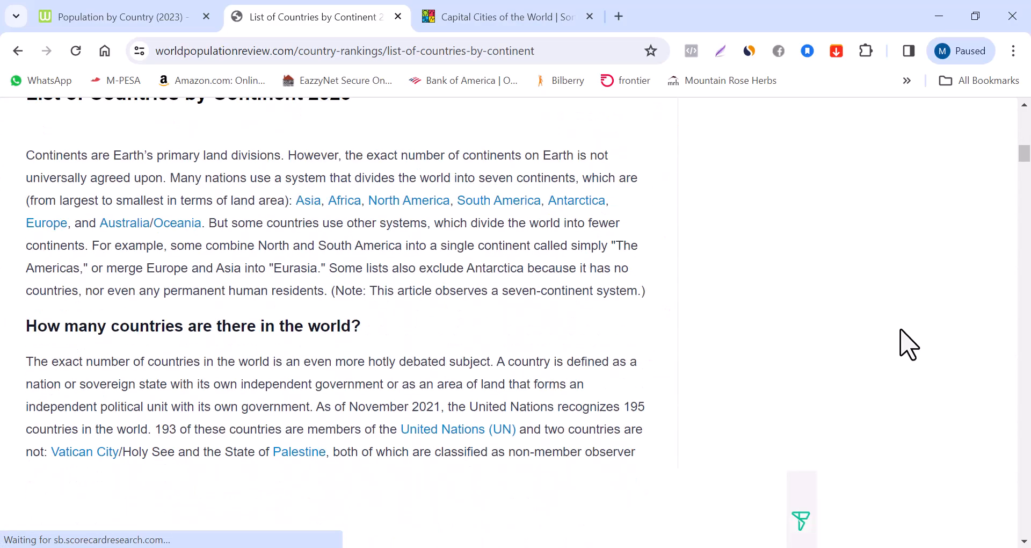
{"action": "scroll", "coordinate": [737, 272], "scroll_direction": "down", "scroll_amount": 9}
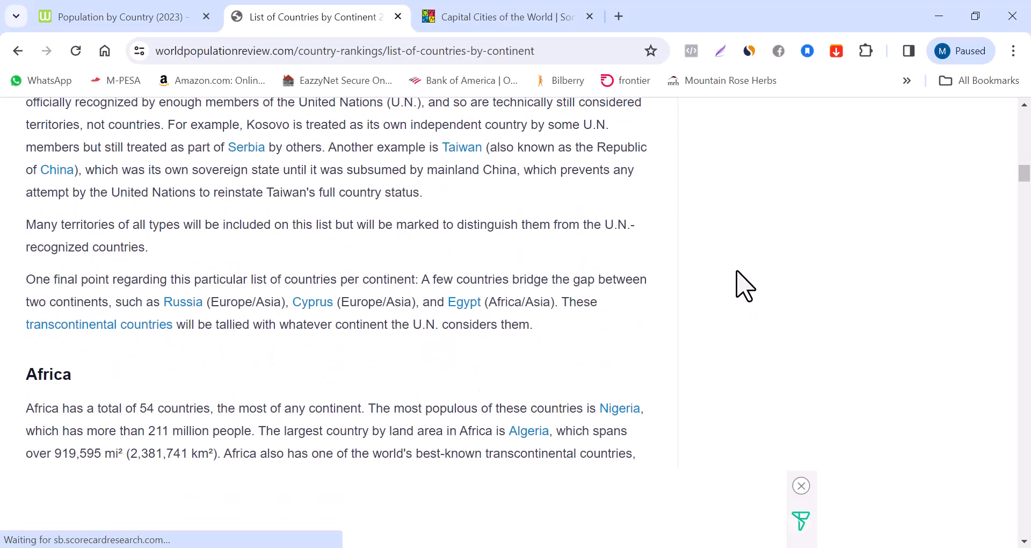
{"action": "scroll", "coordinate": [737, 271], "scroll_direction": "down", "scroll_amount": 2}
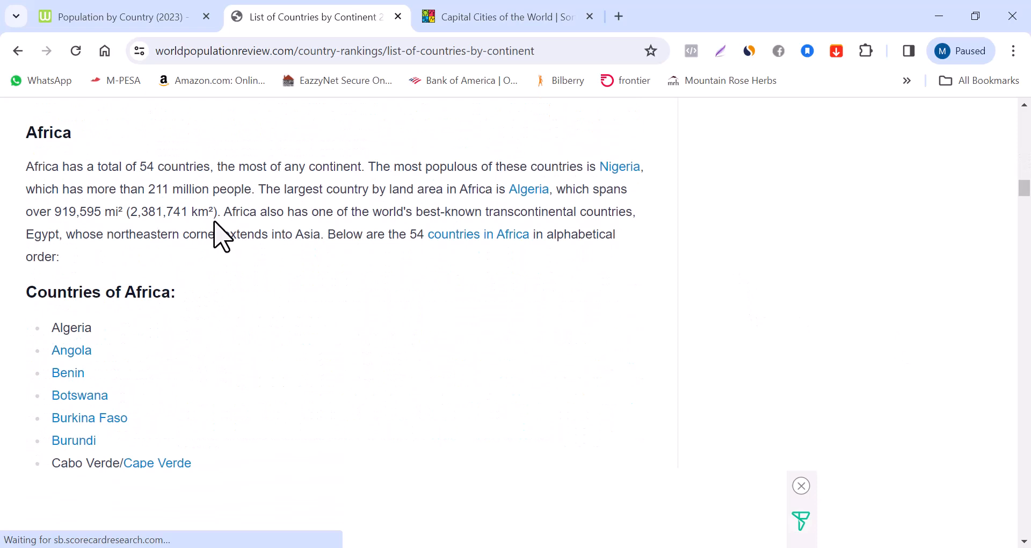
Examine the lists of countries and territories of Africa on the continent page.
{"action": "double_click", "coordinate": [48, 133]}
{"action": "scroll", "coordinate": [684, 323], "scroll_direction": "down", "scroll_amount": 3}
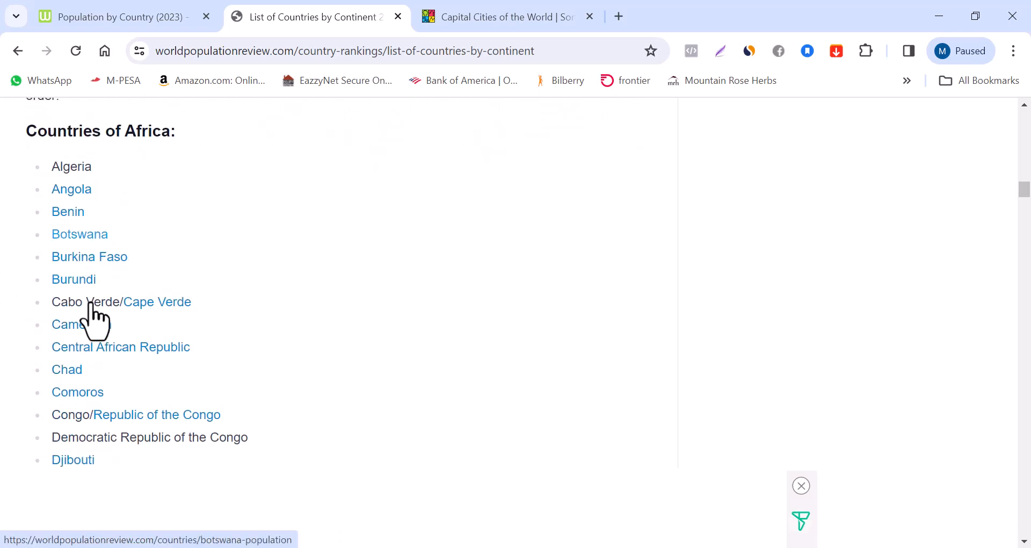
{"action": "scroll", "coordinate": [480, 196], "scroll_direction": "down", "scroll_amount": 10}
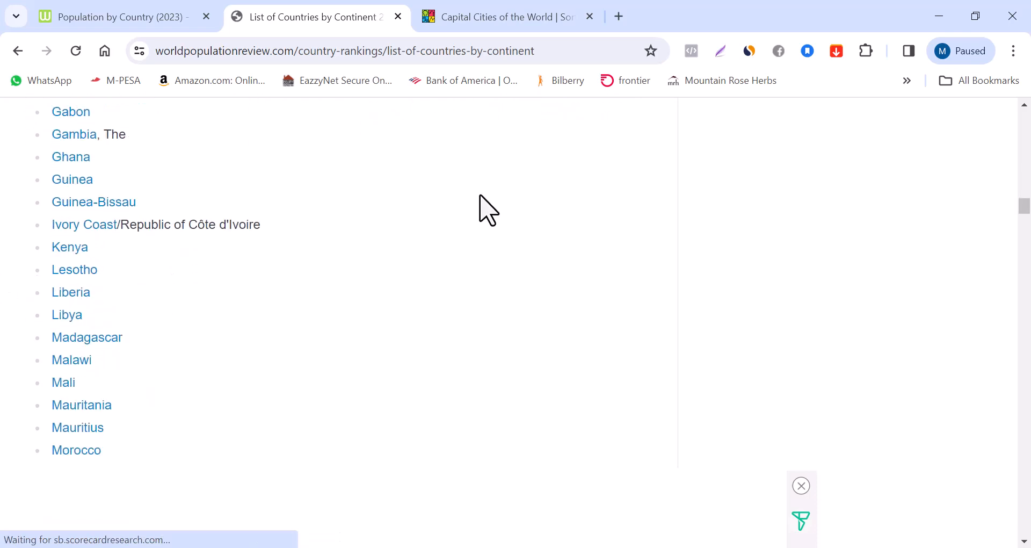
{"action": "scroll", "coordinate": [480, 196], "scroll_direction": "down", "scroll_amount": 15}
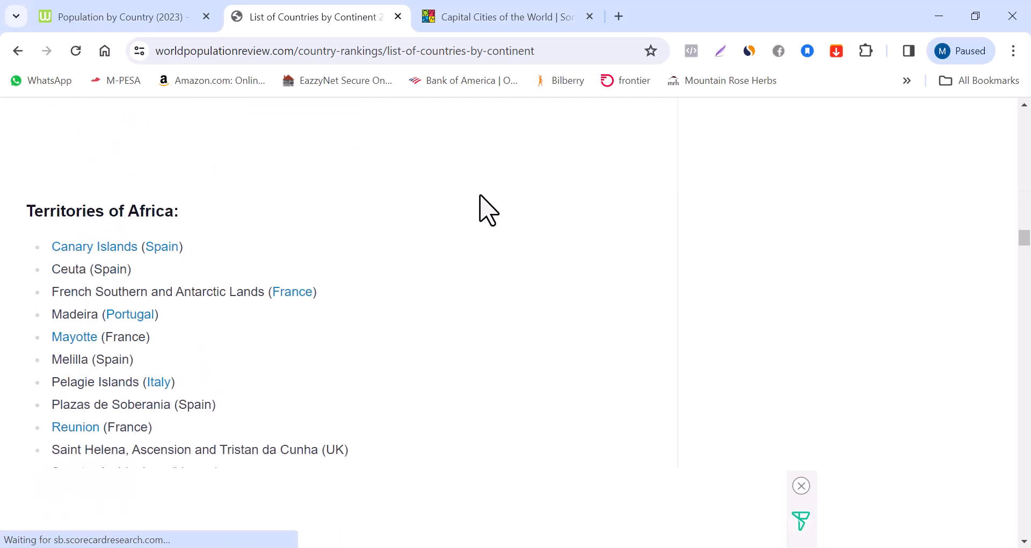
{"action": "scroll", "coordinate": [479, 196], "scroll_direction": "down", "scroll_amount": 6}
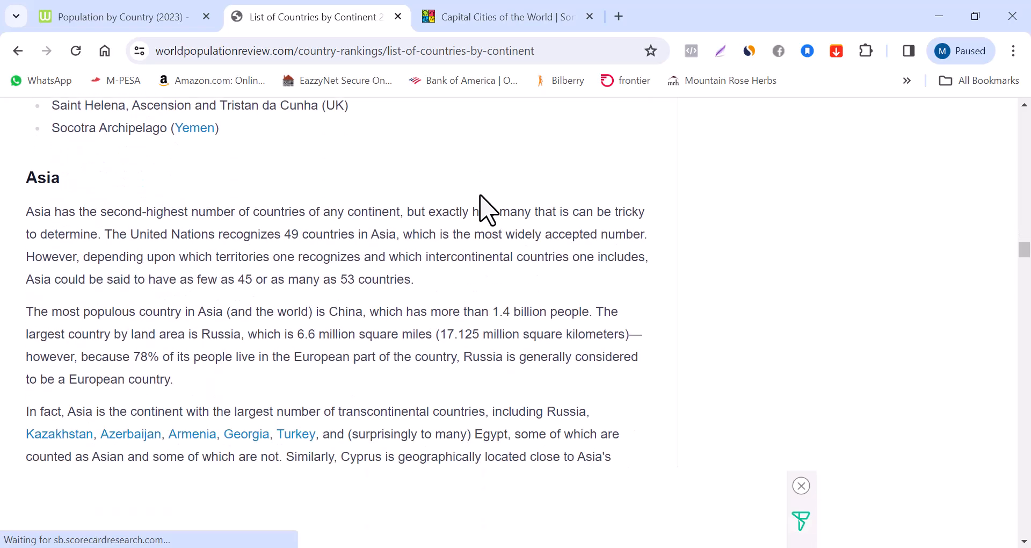
{"action": "scroll", "coordinate": [340, 239], "scroll_direction": "up", "scroll_amount": 6}
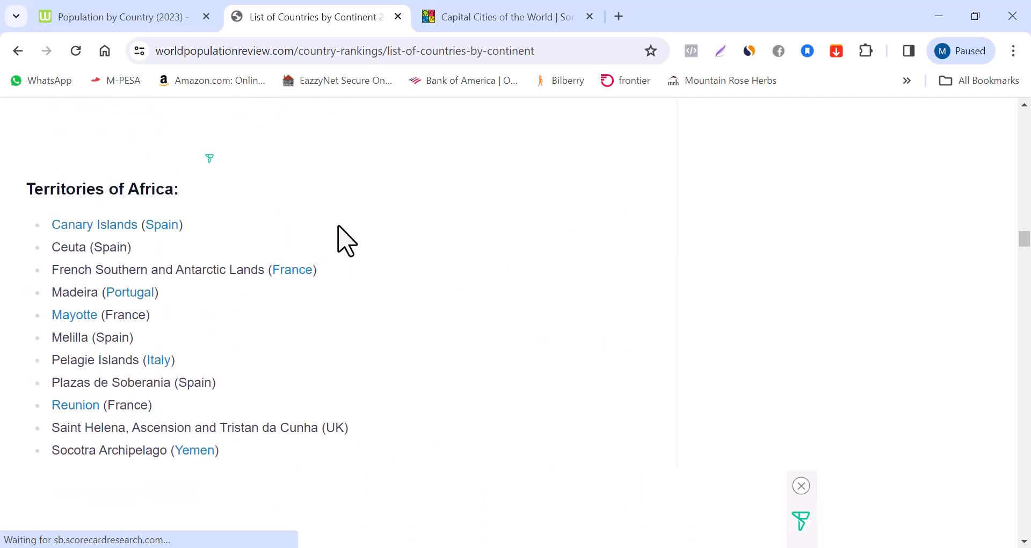
{"action": "scroll", "coordinate": [338, 226], "scroll_direction": "up", "scroll_amount": 3}
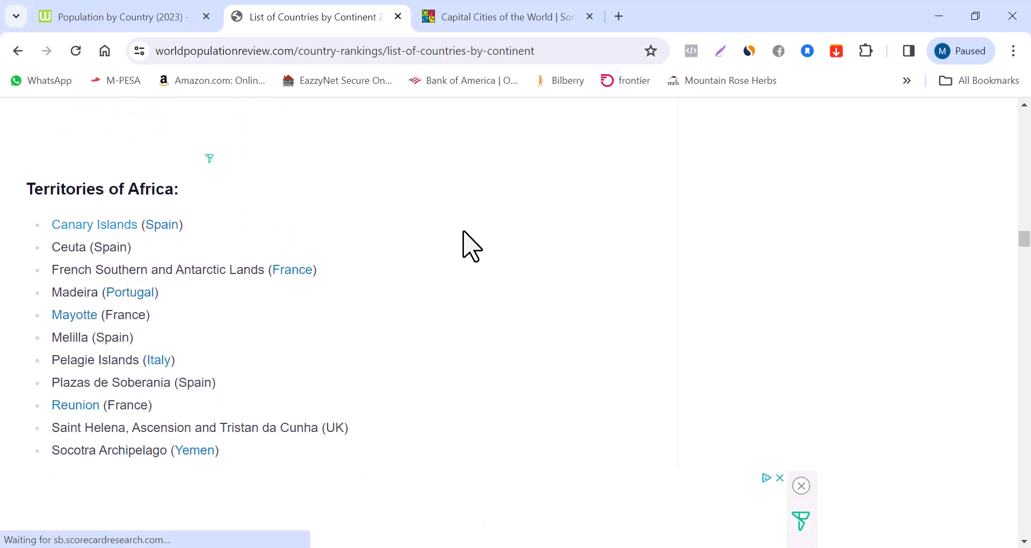
Examine the sections listing the countries and territories of Asia and the countries of Europe.
{"action": "scroll", "coordinate": [575, 285], "scroll_direction": "down", "scroll_amount": 5}
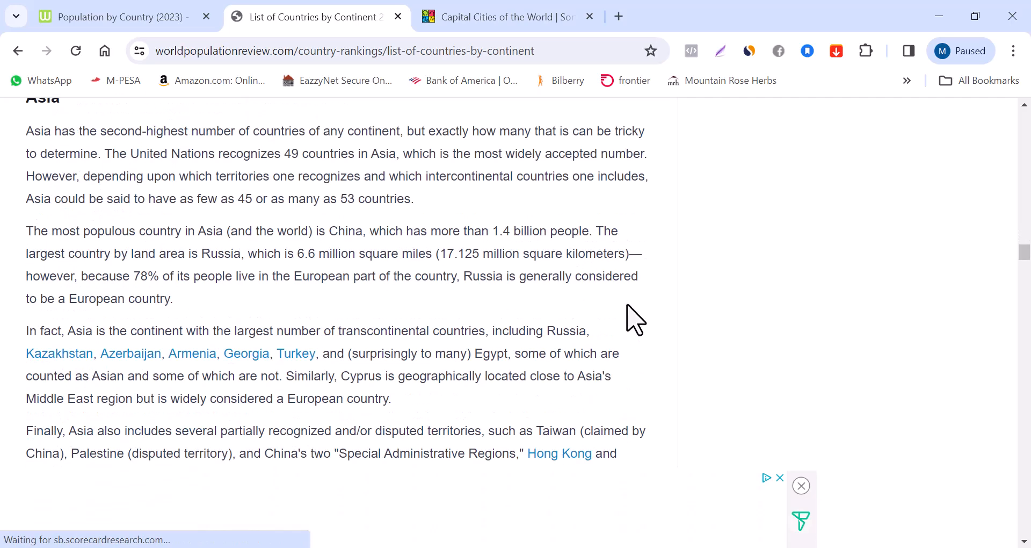
{"action": "scroll", "coordinate": [628, 322], "scroll_direction": "down", "scroll_amount": 12}
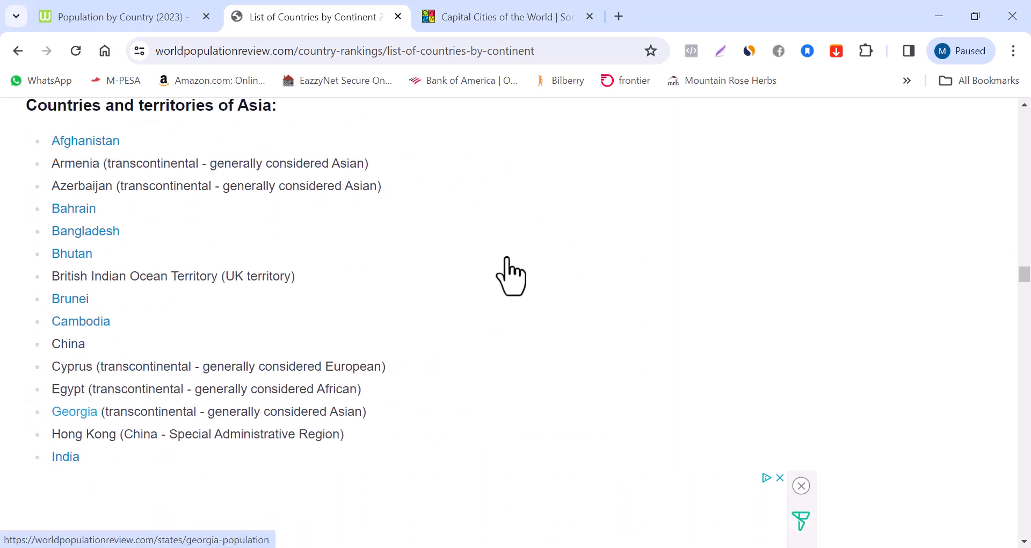
{"action": "scroll", "coordinate": [515, 283], "scroll_direction": "down", "scroll_amount": 15}
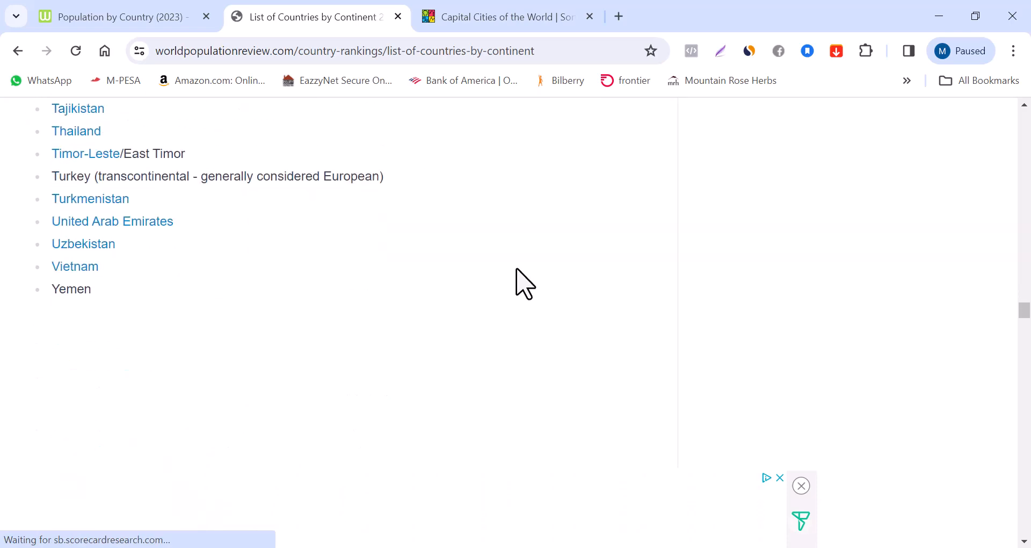
{"action": "scroll", "coordinate": [520, 282], "scroll_direction": "down", "scroll_amount": 10}
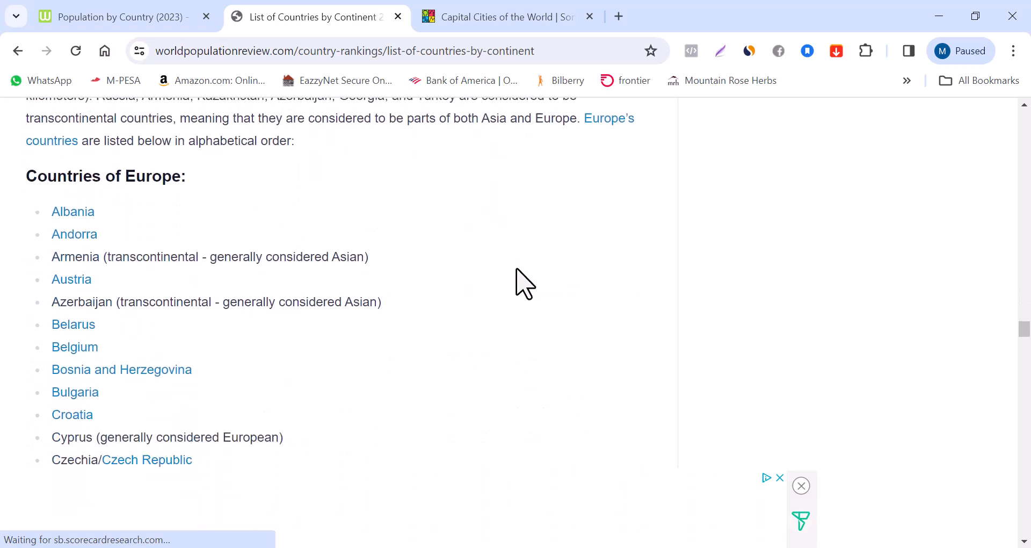
{"action": "scroll", "coordinate": [516, 269], "scroll_direction": "up", "scroll_amount": 20}
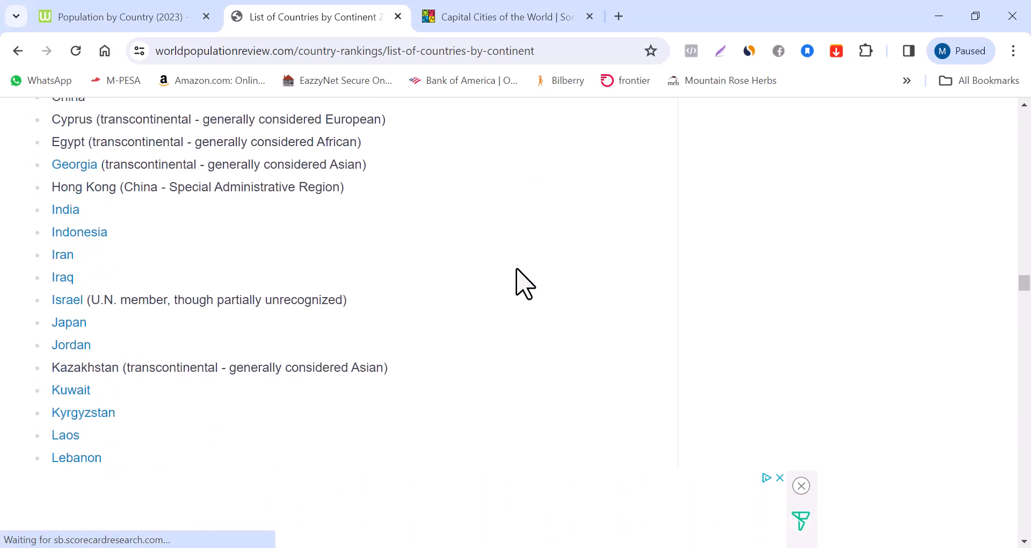
{"action": "scroll", "coordinate": [524, 283], "scroll_direction": "up", "scroll_amount": 6}
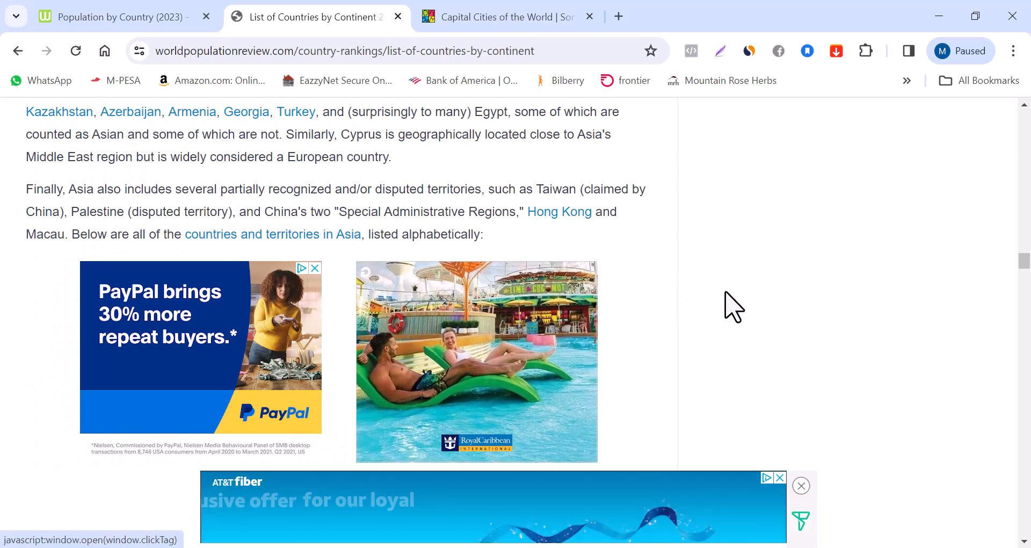
{"action": "scroll", "coordinate": [727, 306], "scroll_direction": "up", "scroll_amount": 2}
{"action": "scroll", "coordinate": [730, 306], "scroll_direction": "up", "scroll_amount": 4}
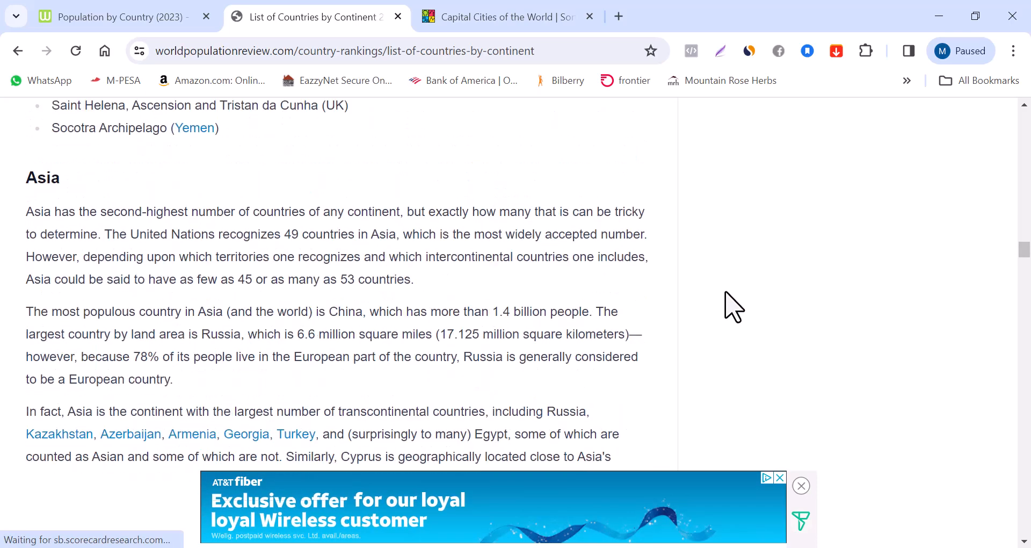
Open the Capital Cities of the World page and examine its table of countries and capital cities.
{"action": "left_click", "coordinate": [480, 18]}
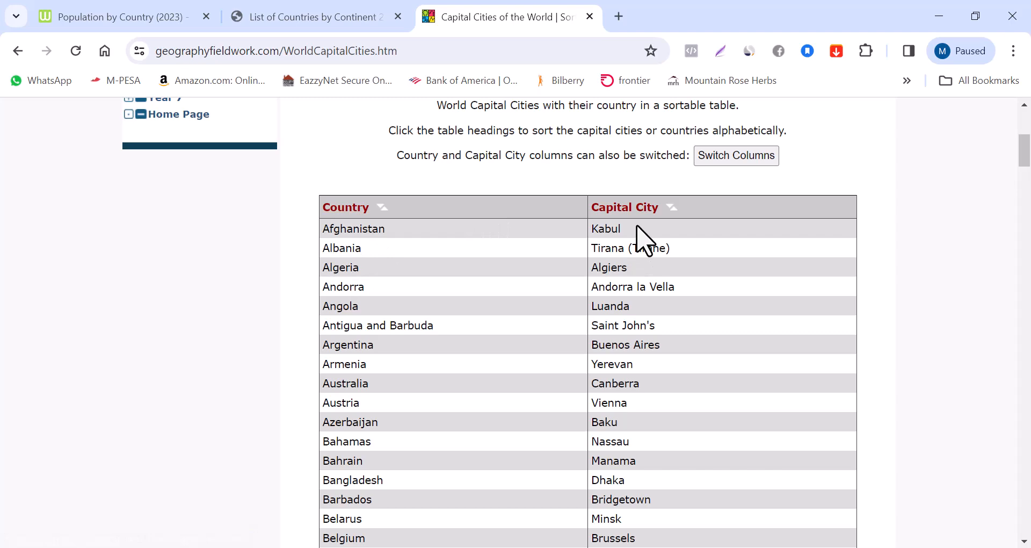
{"action": "scroll", "coordinate": [733, 266], "scroll_direction": "down", "scroll_amount": 10}
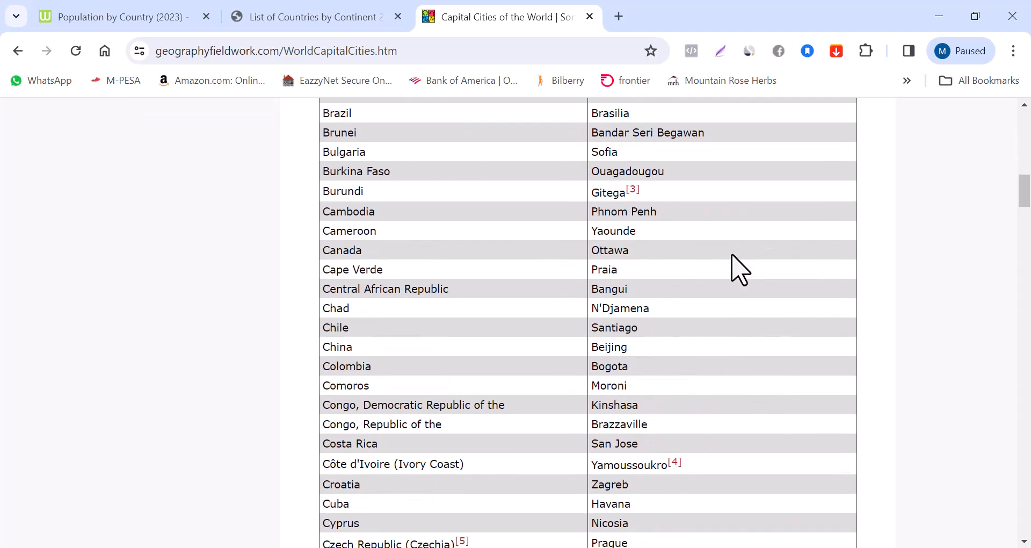
{"action": "scroll", "coordinate": [740, 270], "scroll_direction": "down", "scroll_amount": 6}
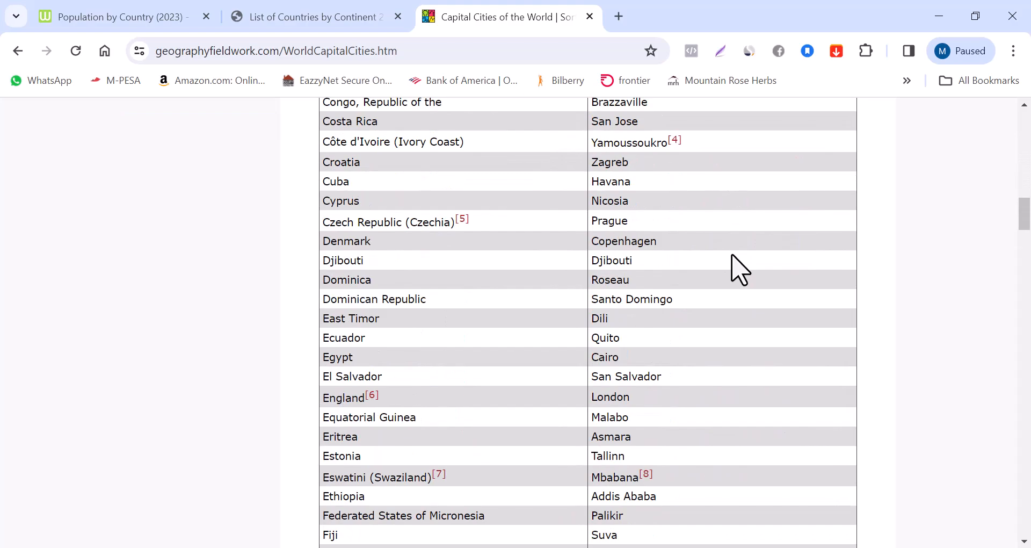
{"action": "scroll", "coordinate": [732, 256], "scroll_direction": "down", "scroll_amount": 3}
Switch to Power BI Desktop and start importing data from a Web source into the blank report.
{"action": "left_click", "coordinate": [938, 16]}
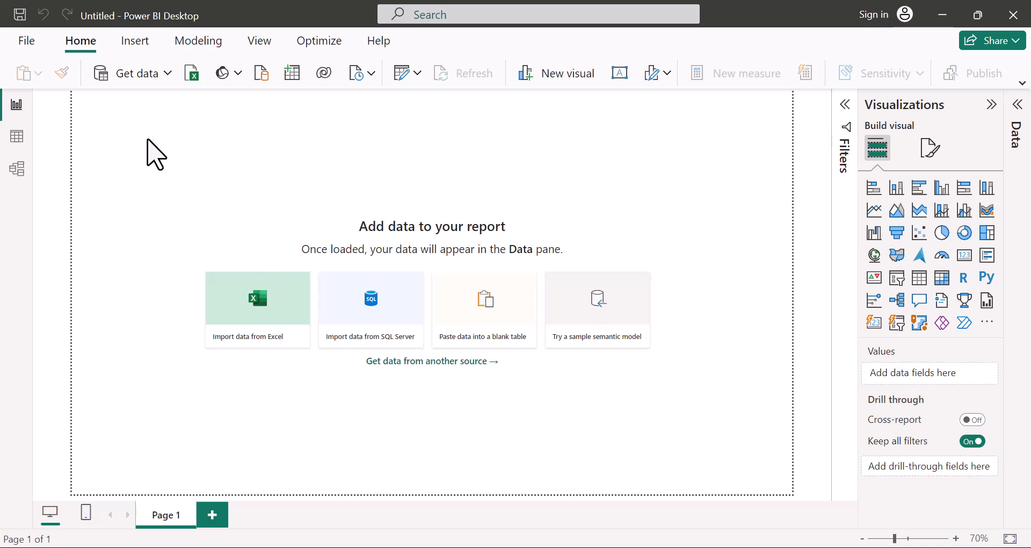
{"action": "left_click", "coordinate": [168, 73]}
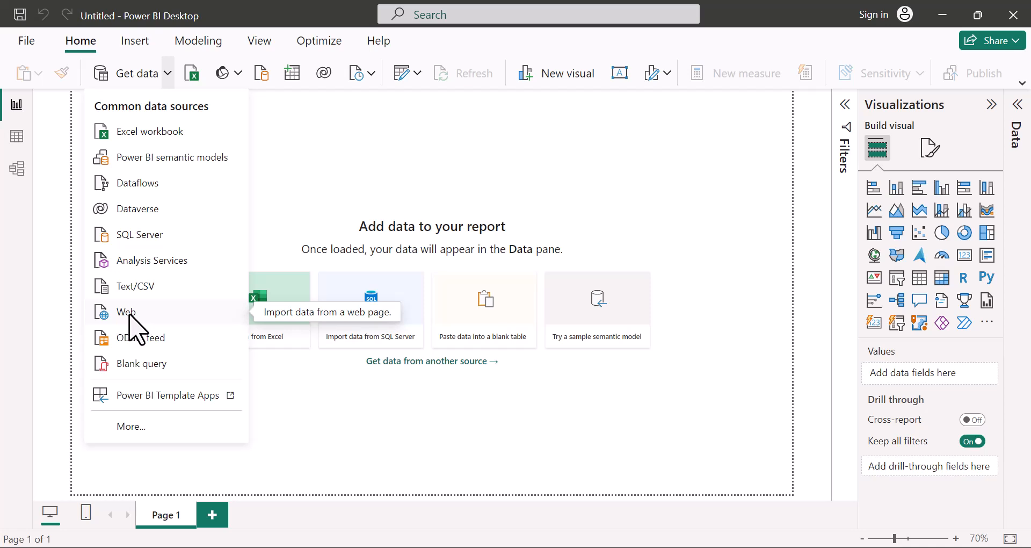
{"action": "left_click", "coordinate": [129, 316]}
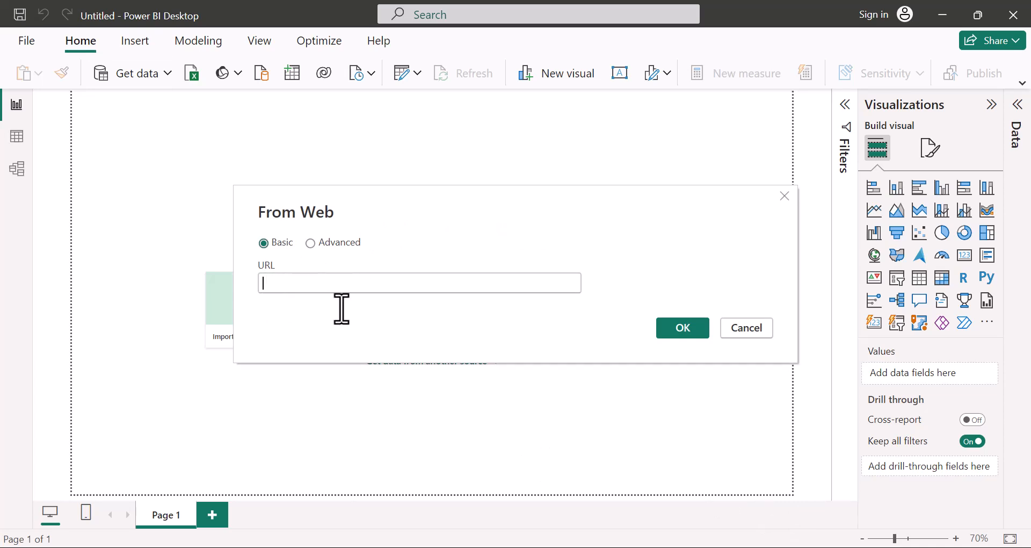
Switch to the browser and copy the full address of the Worldometer Population by Country (2023) page.
{"action": "key", "text": "alt+Tab"}
{"action": "left_click", "coordinate": [224, 51]}
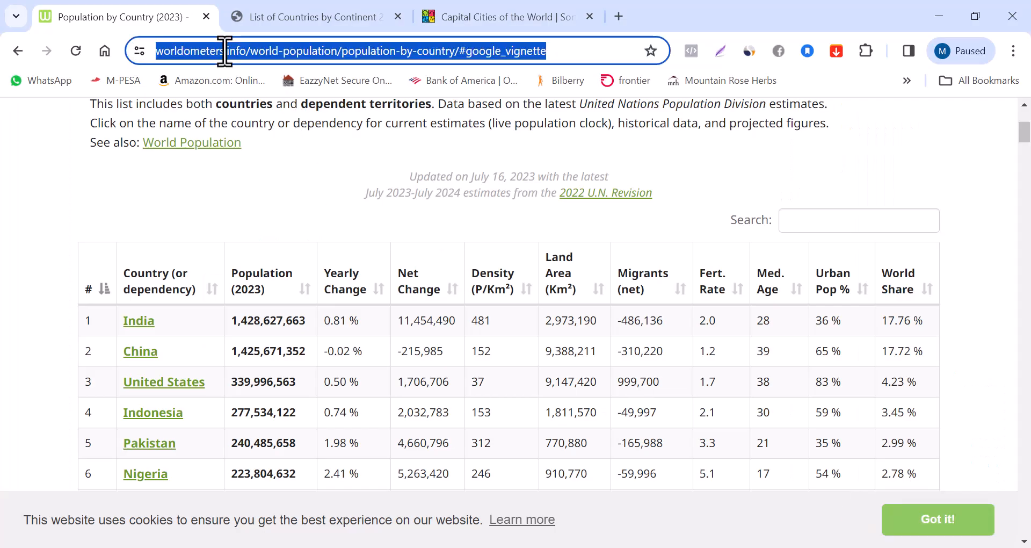
{"action": "right_click", "coordinate": [225, 51]}
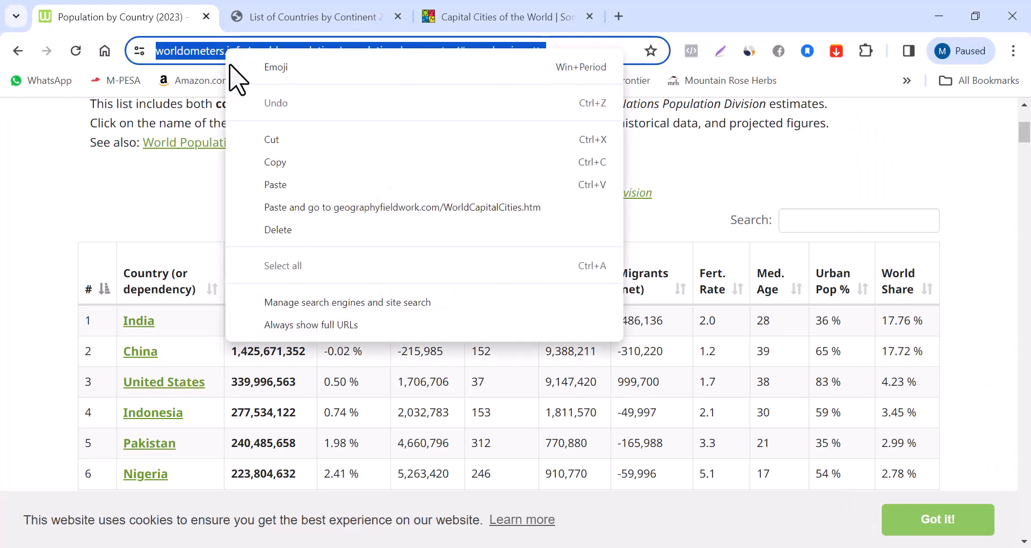
{"action": "left_click", "coordinate": [279, 162]}
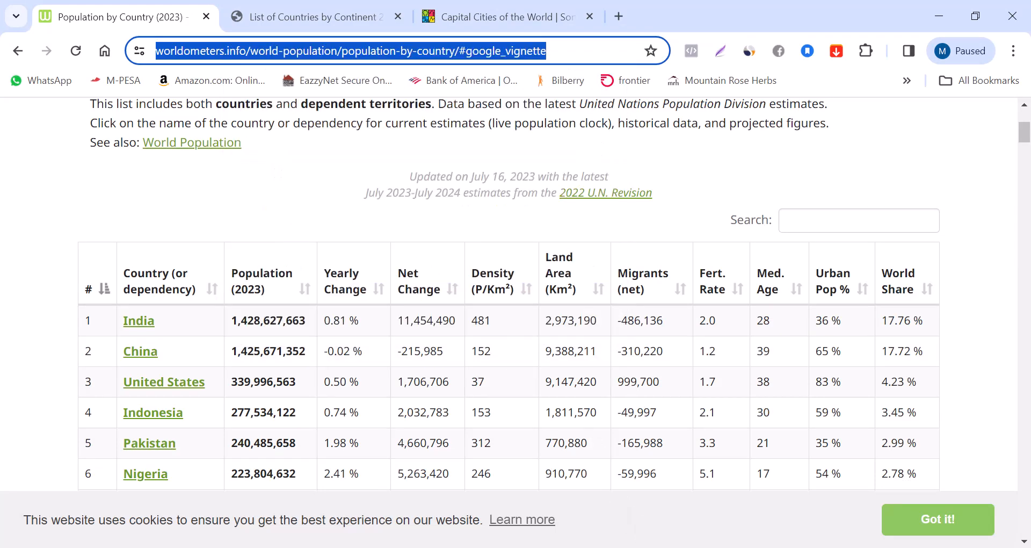
Return to Power BI Desktop and connect the Web source to the copied worldometers.info/world-population/population-by-country/#google_vignette address.
{"action": "left_click", "coordinate": [801, 515]}
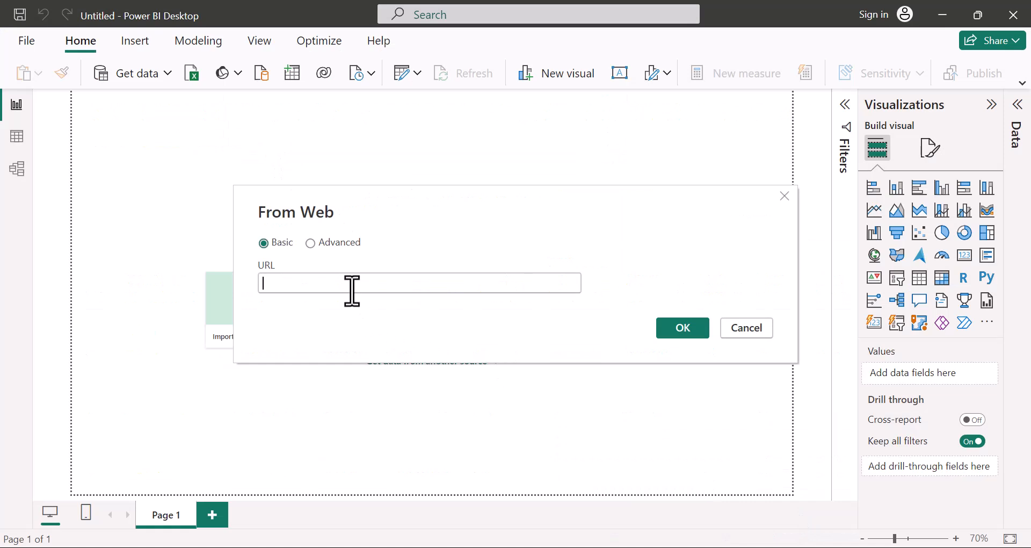
{"action": "left_click", "coordinate": [352, 290]}
{"action": "key", "text": "ctrl+v"}
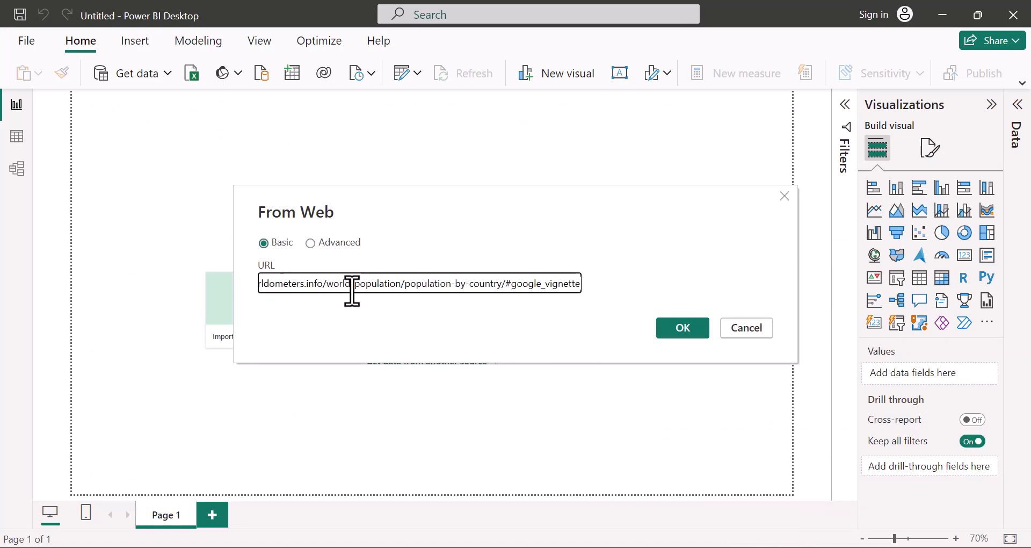
{"action": "left_click", "coordinate": [676, 329]}
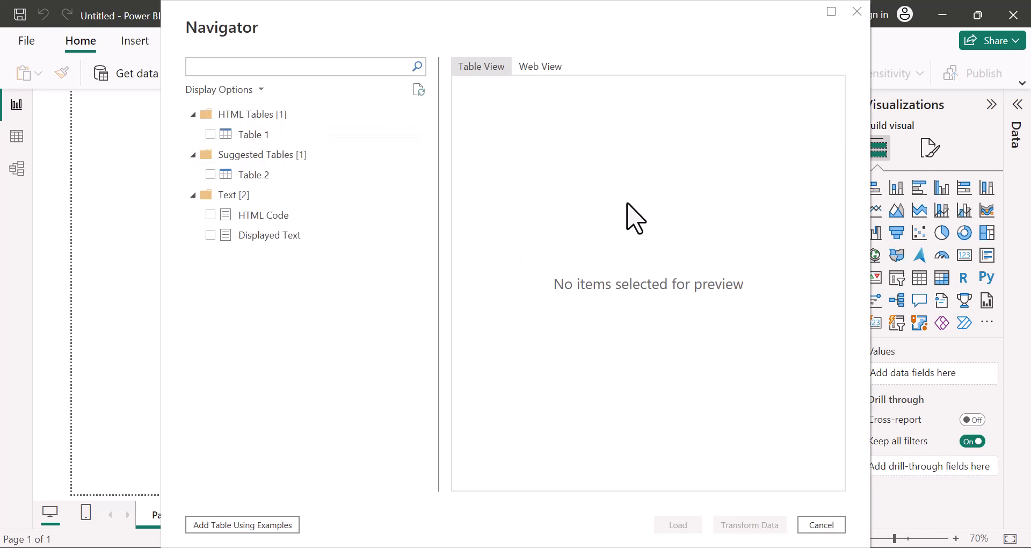
Select Table 1 under HTML Tables and examine the rows and columns of its preview.
{"action": "left_click", "coordinate": [210, 134]}
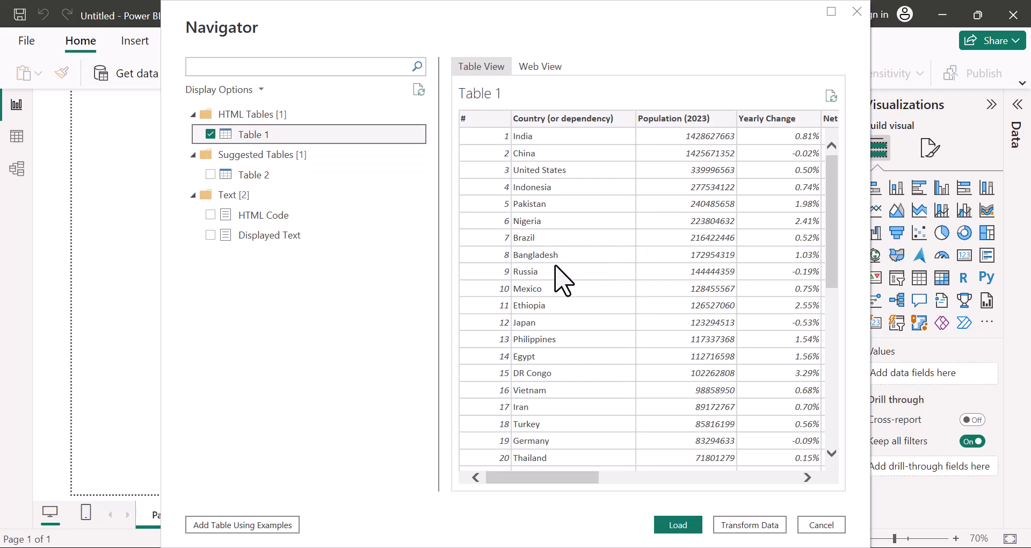
{"action": "left_click_drag", "start_coordinate": [565, 480], "coordinate": [542, 476]}
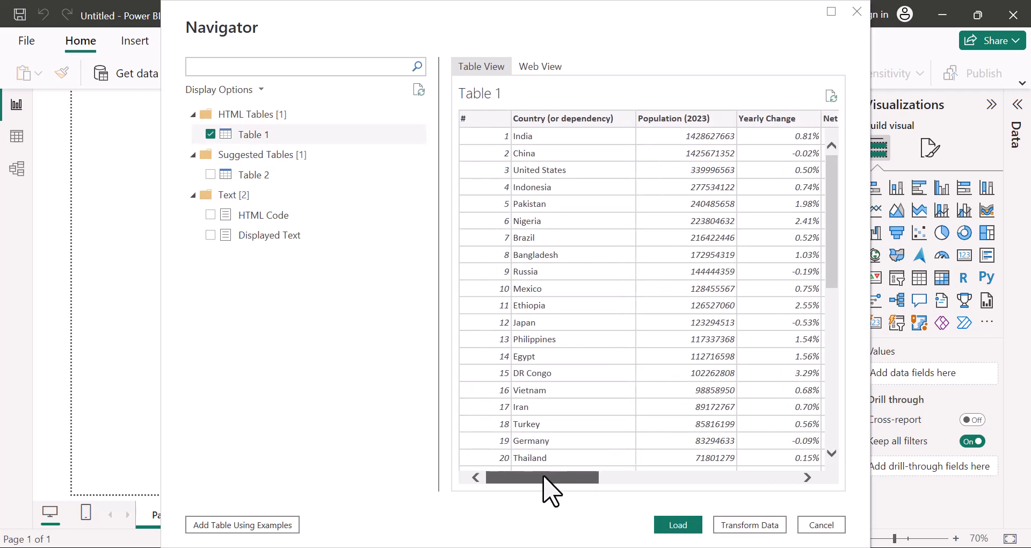
{"action": "left_click_drag", "start_coordinate": [553, 476], "coordinate": [477, 488]}
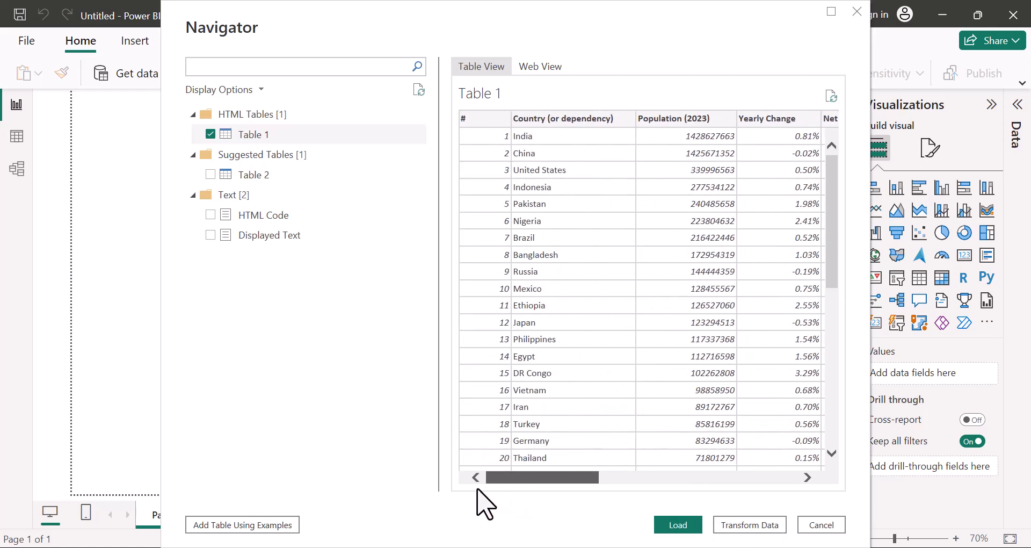
{"action": "left_click_drag", "start_coordinate": [830, 239], "coordinate": [842, 211]}
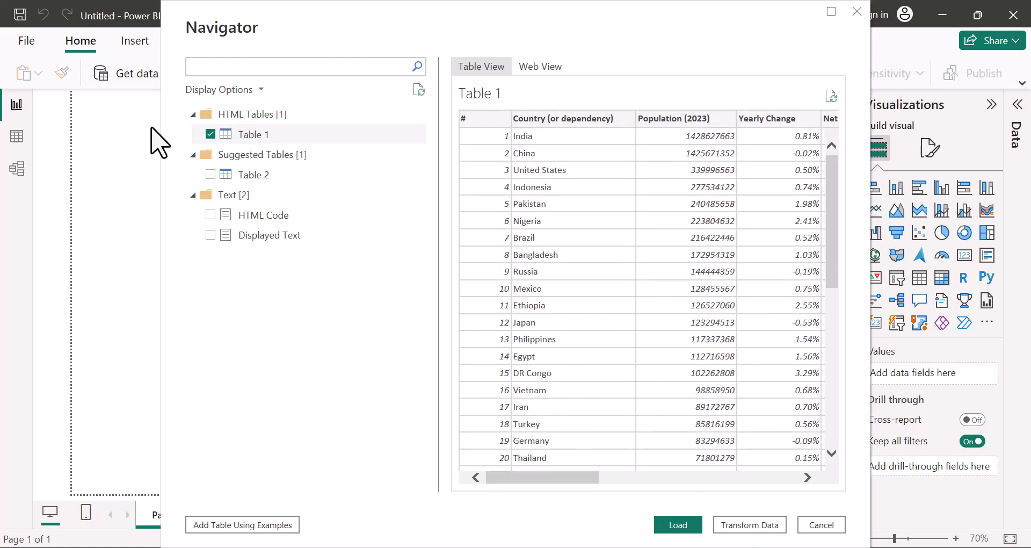
Deselect Table 1 and preview the suggested Table 2 and the HTML Code item in its place.
{"action": "left_click", "coordinate": [210, 134]}
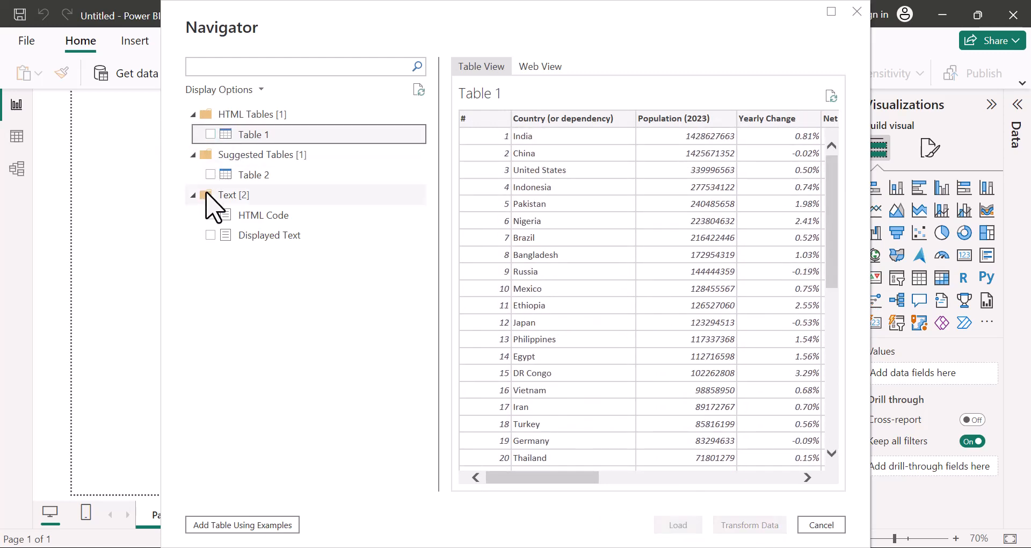
{"action": "left_click", "coordinate": [210, 175]}
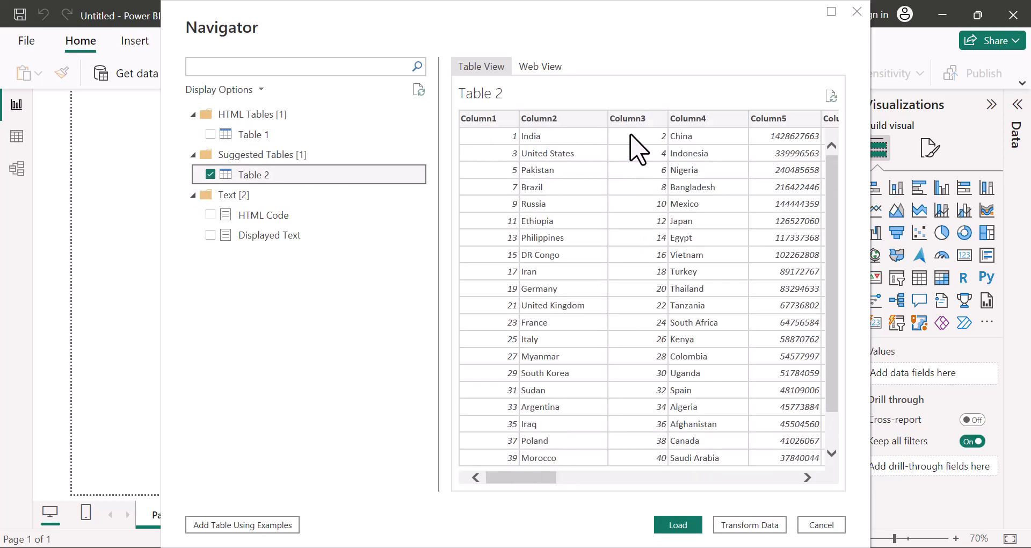
{"action": "left_click_drag", "start_coordinate": [499, 476], "coordinate": [443, 471]}
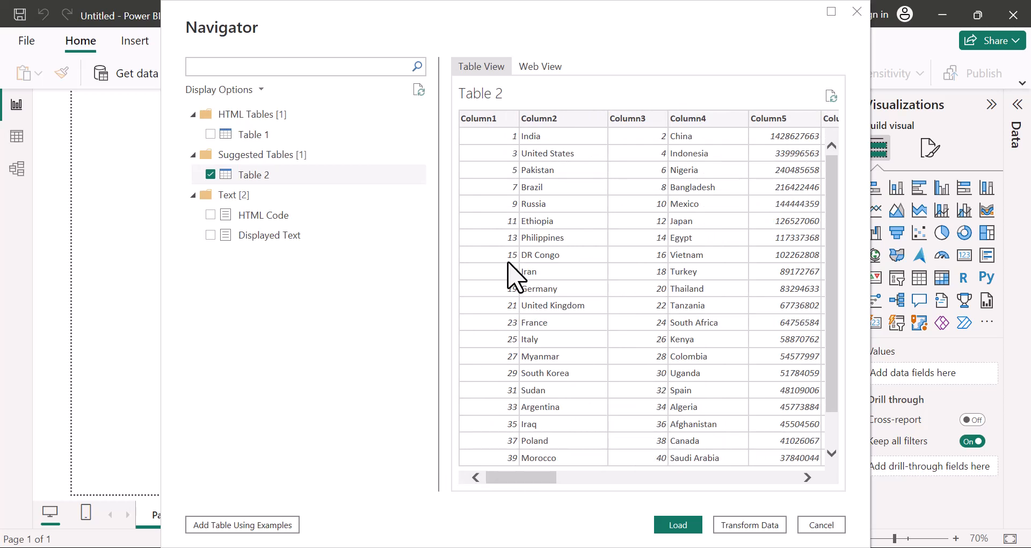
{"action": "left_click_drag", "start_coordinate": [543, 475], "coordinate": [507, 488]}
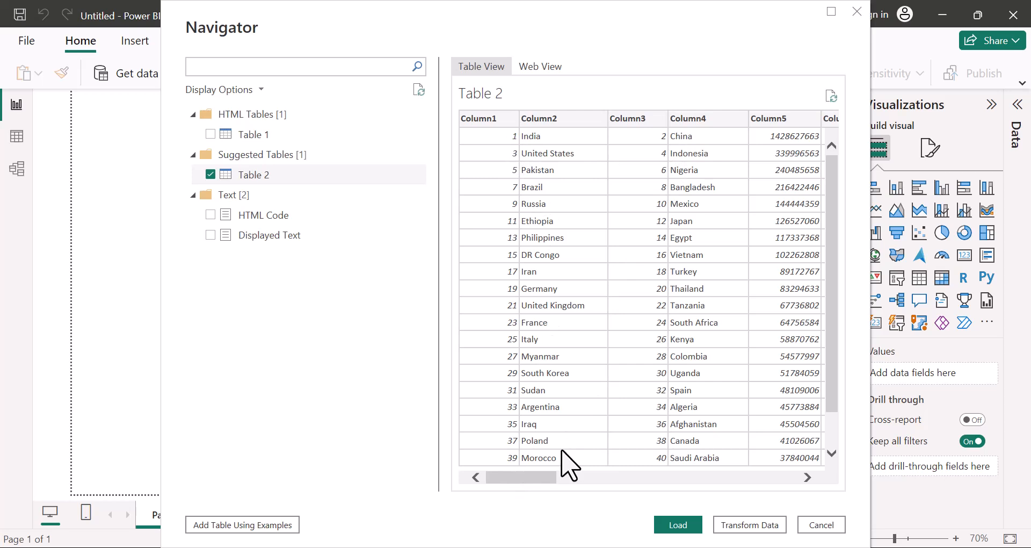
{"action": "scroll", "coordinate": [522, 479], "scroll_direction": "right", "scroll_amount": 2}
{"action": "scroll", "coordinate": [522, 479], "scroll_direction": "left", "scroll_amount": 2}
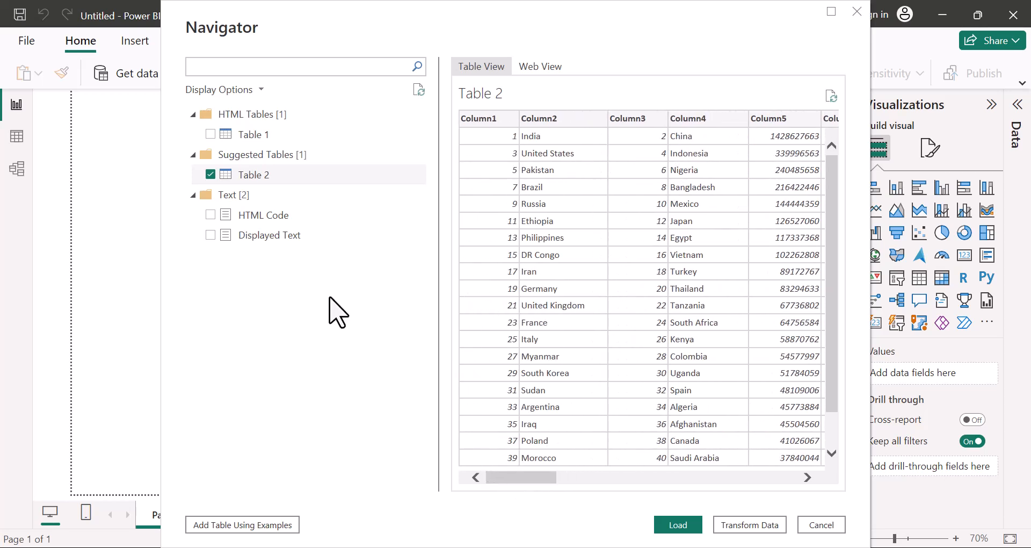
{"action": "left_click", "coordinate": [211, 175]}
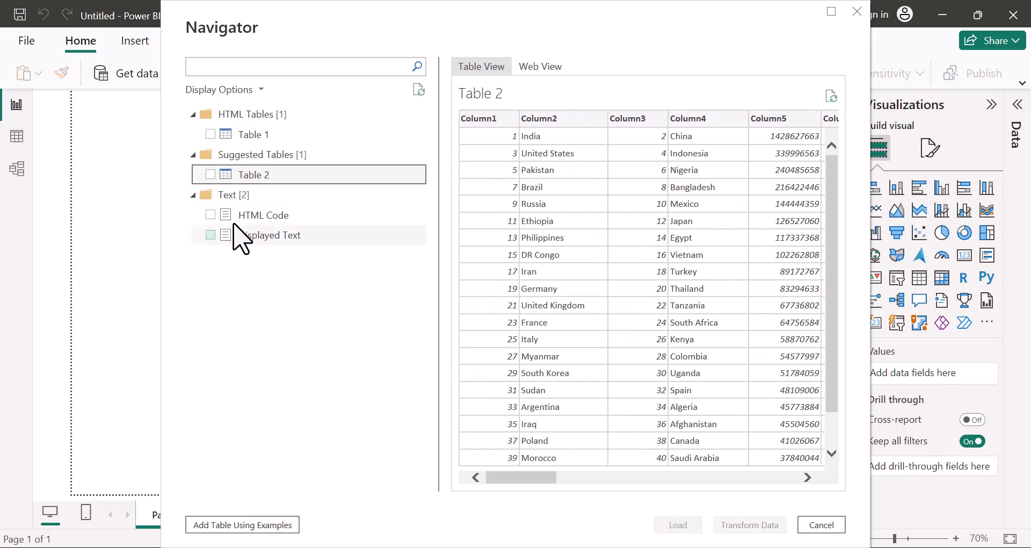
{"action": "left_click", "coordinate": [211, 215]}
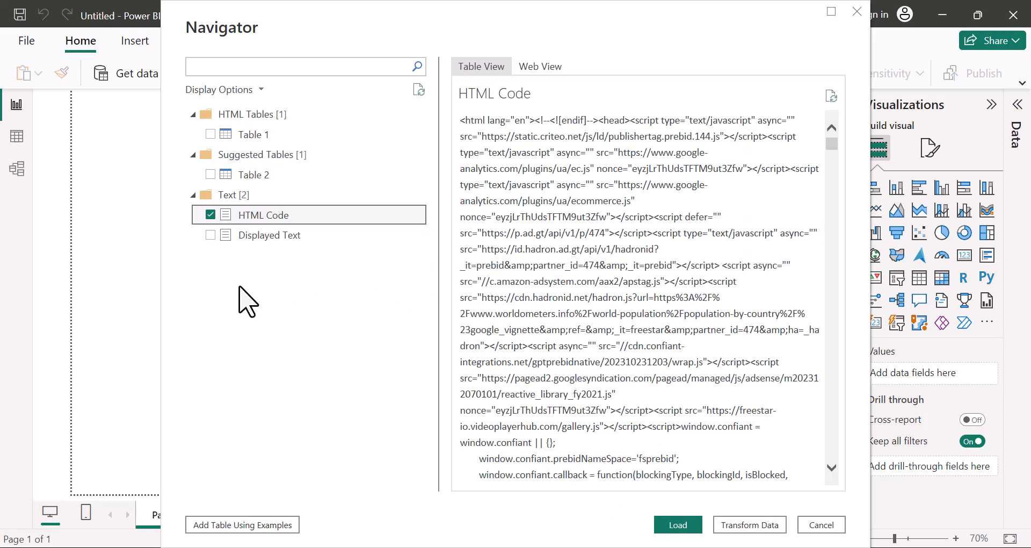
Clear the HTML Code selection and load only Table 1 from HTML Tables into the report.
{"action": "left_click", "coordinate": [210, 214]}
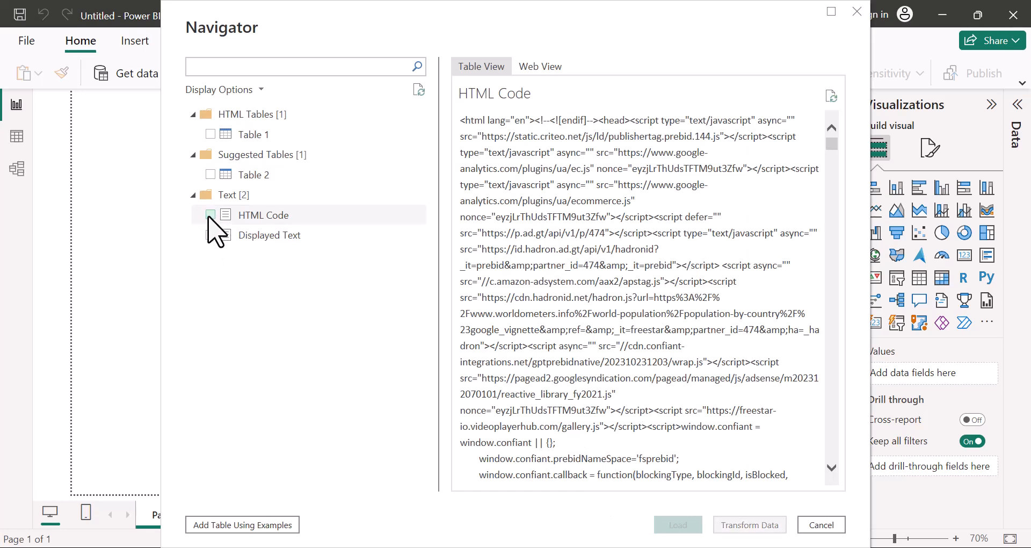
{"action": "left_click", "coordinate": [210, 134]}
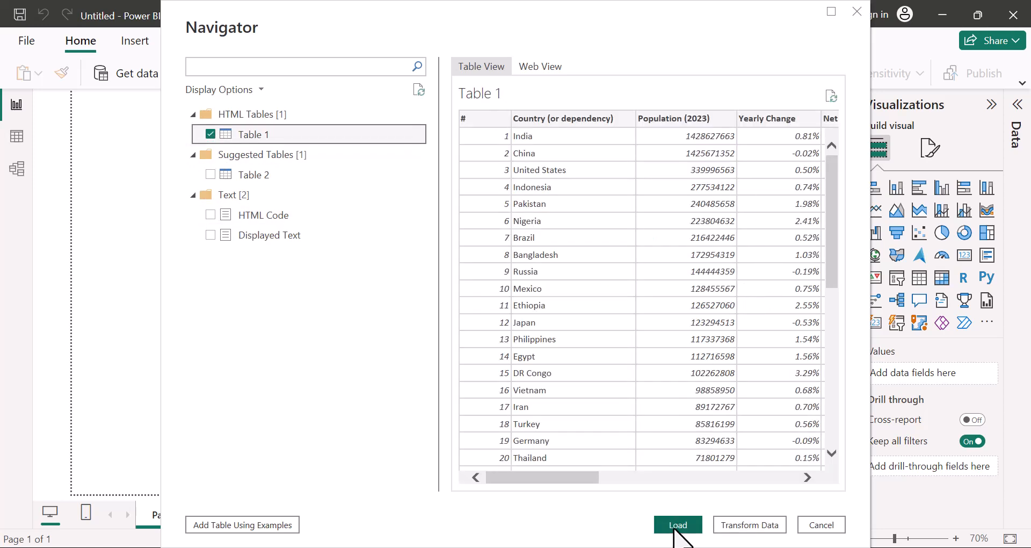
{"action": "left_click", "coordinate": [674, 528]}
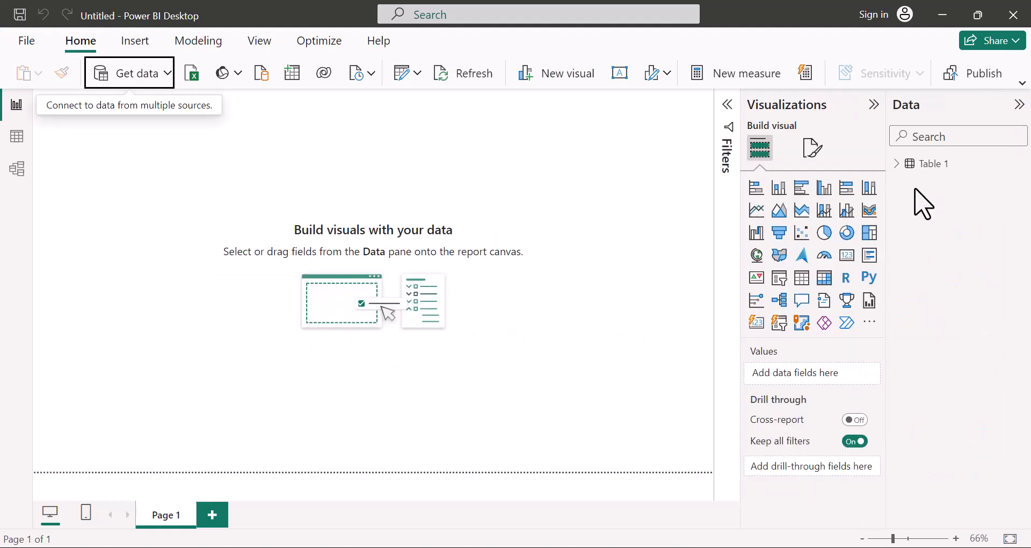
Expand the imported Table 1 to show its fields and rename the table as World Populations.
{"action": "left_click", "coordinate": [890, 171]}
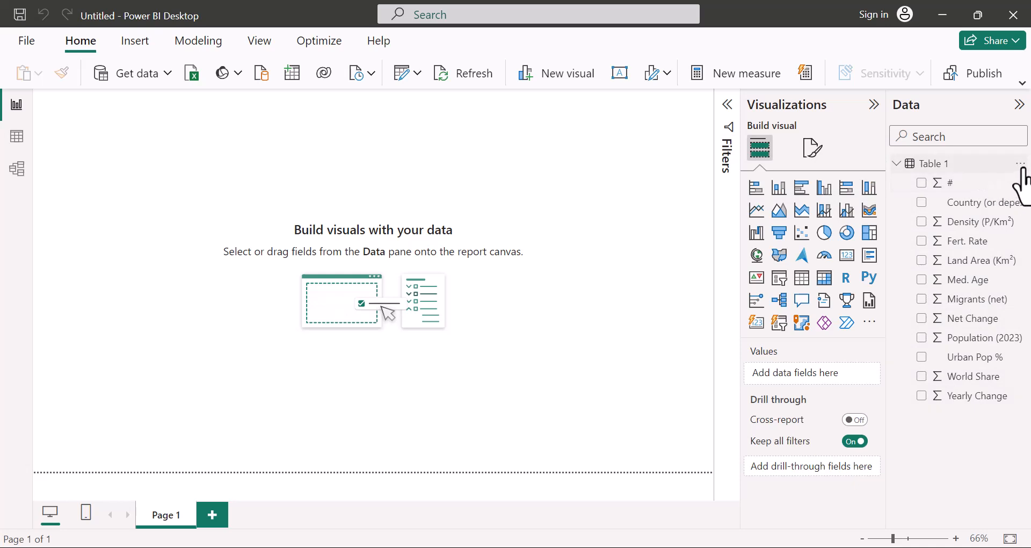
{"action": "left_click", "coordinate": [1019, 164]}
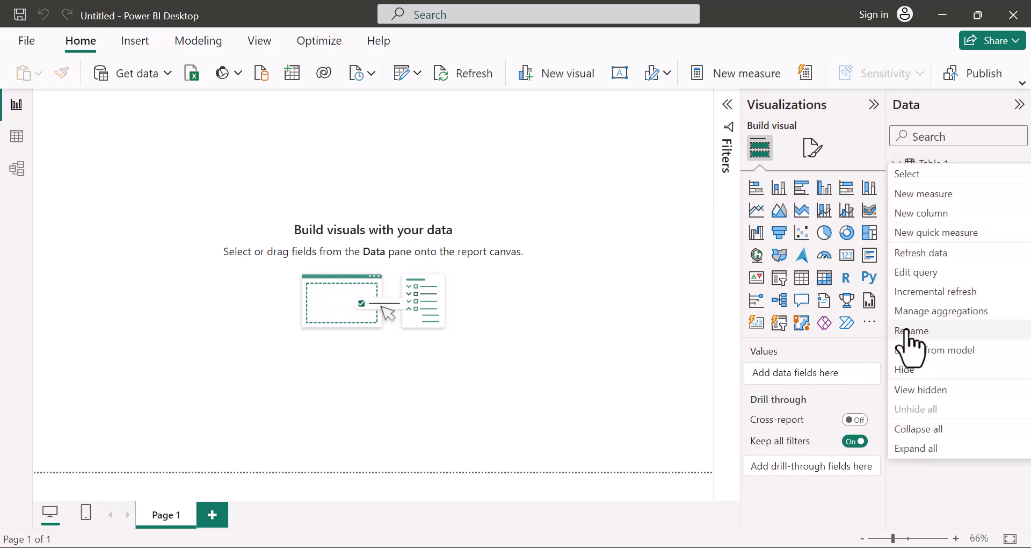
{"action": "left_click", "coordinate": [907, 331]}
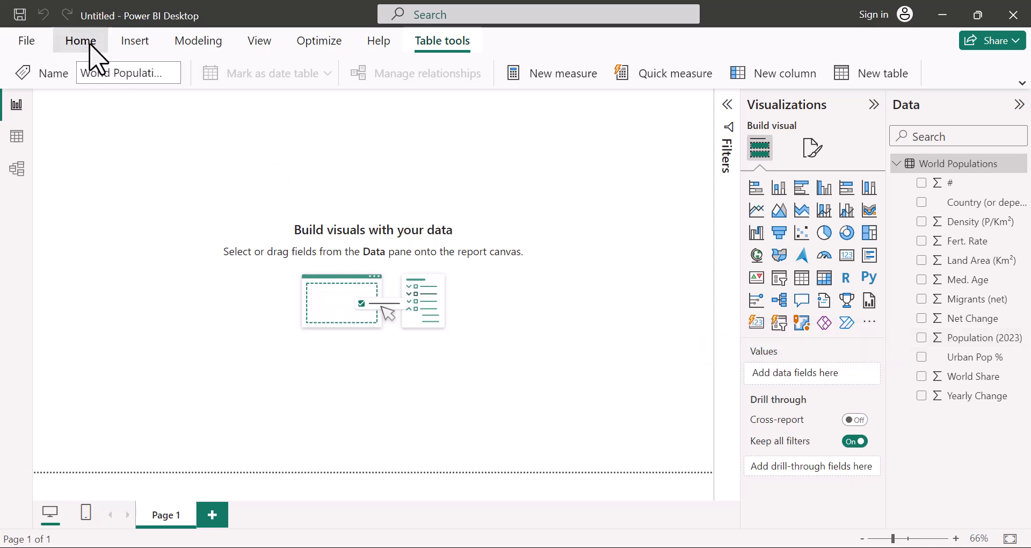
Start a second Web data import for the report.
{"action": "left_click", "coordinate": [90, 44]}
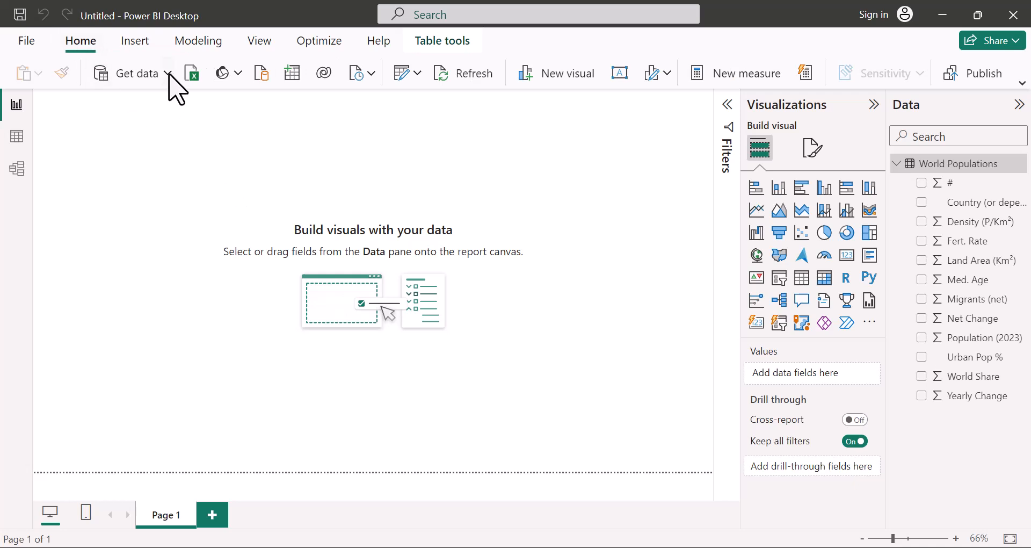
{"action": "left_click", "coordinate": [168, 74]}
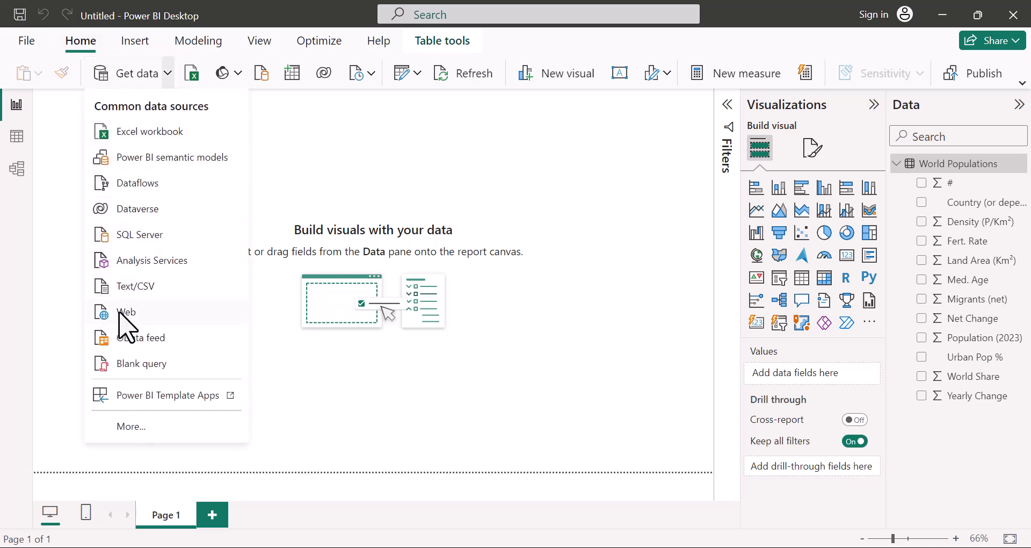
{"action": "left_click", "coordinate": [125, 322]}
Switch to the browser and copy the address of the worldpopulationreview.com list-of-countries-by-continent page.
{"action": "left_click", "coordinate": [969, 524]}
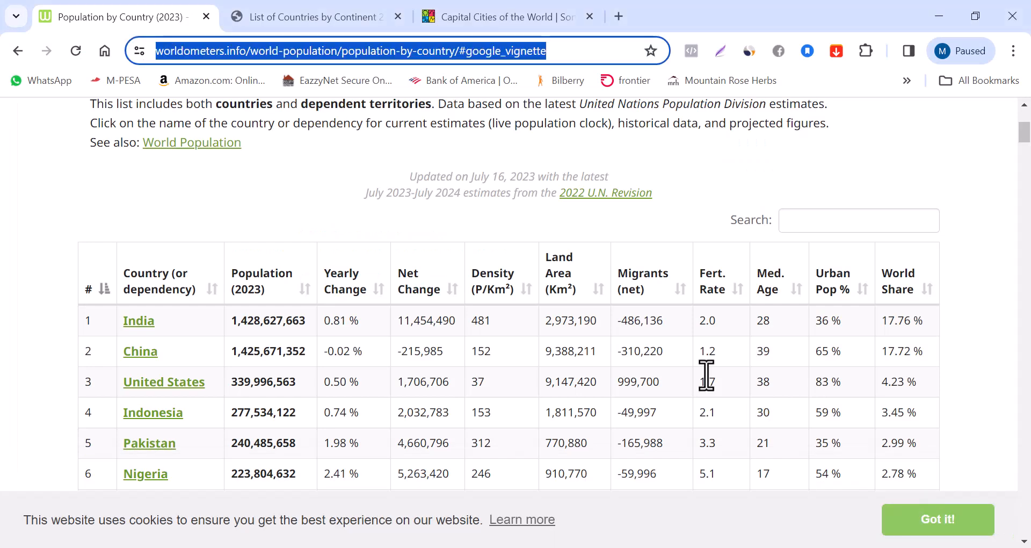
{"action": "left_click", "coordinate": [296, 19]}
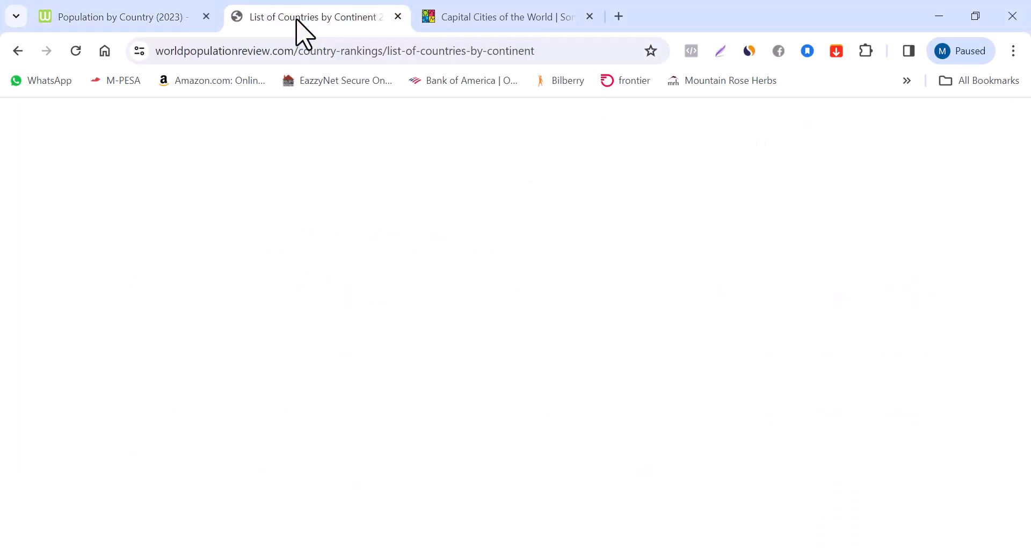
{"action": "left_click", "coordinate": [328, 50]}
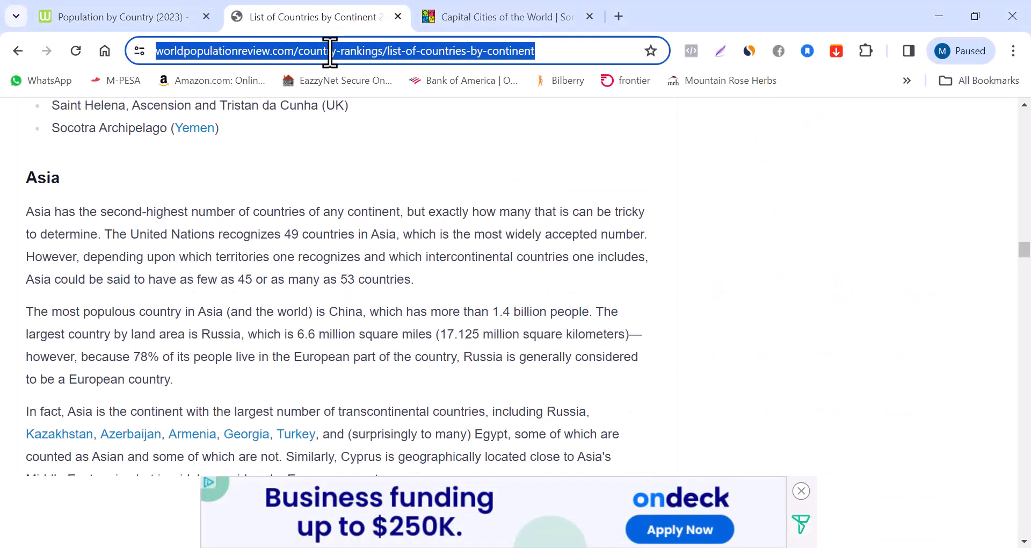
{"action": "right_click", "coordinate": [330, 51]}
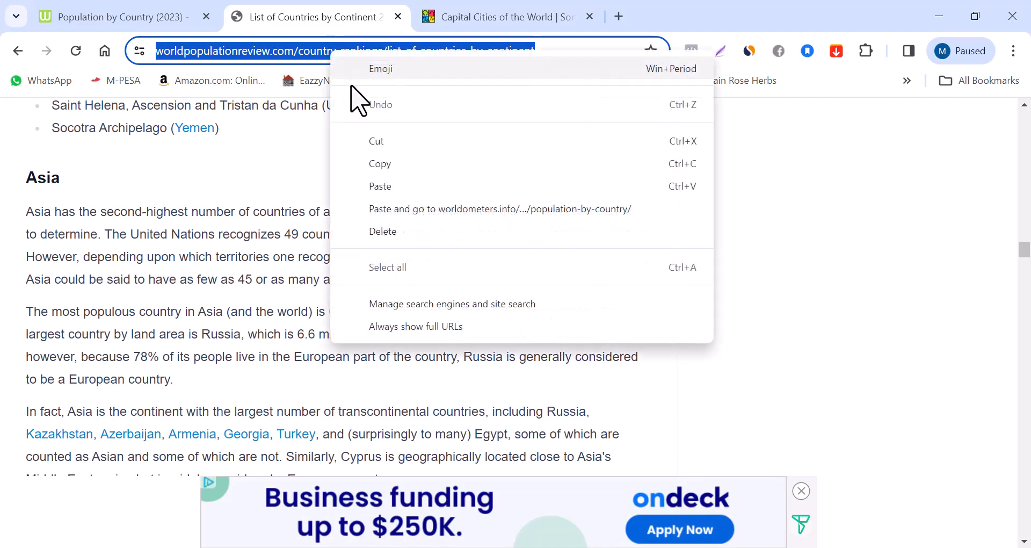
{"action": "left_click", "coordinate": [373, 163]}
Return to Power BI Desktop, connect the Web import to the copied continent page address and load Table 1 from HTML Tables.
{"action": "left_click", "coordinate": [808, 494]}
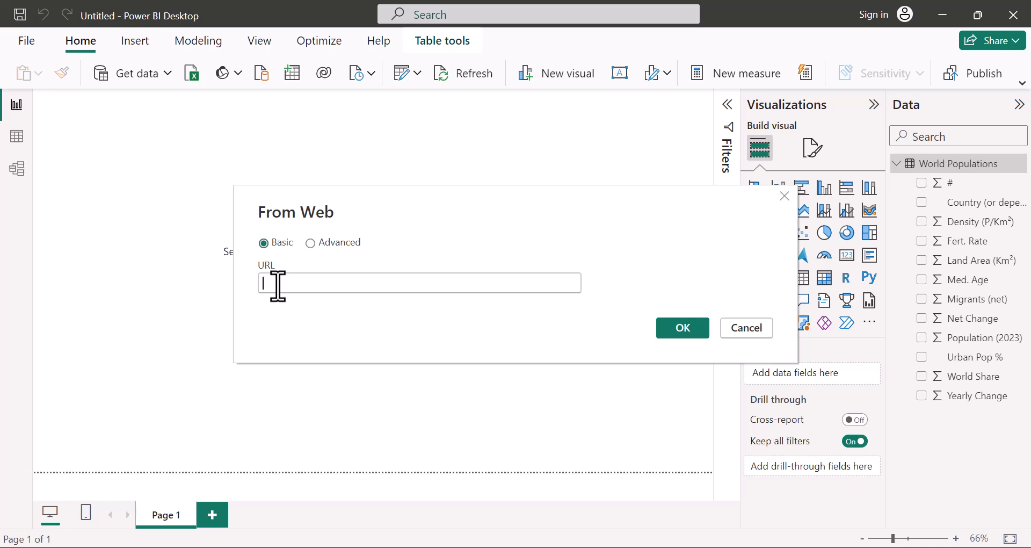
{"action": "key", "text": "ctrl+v"}
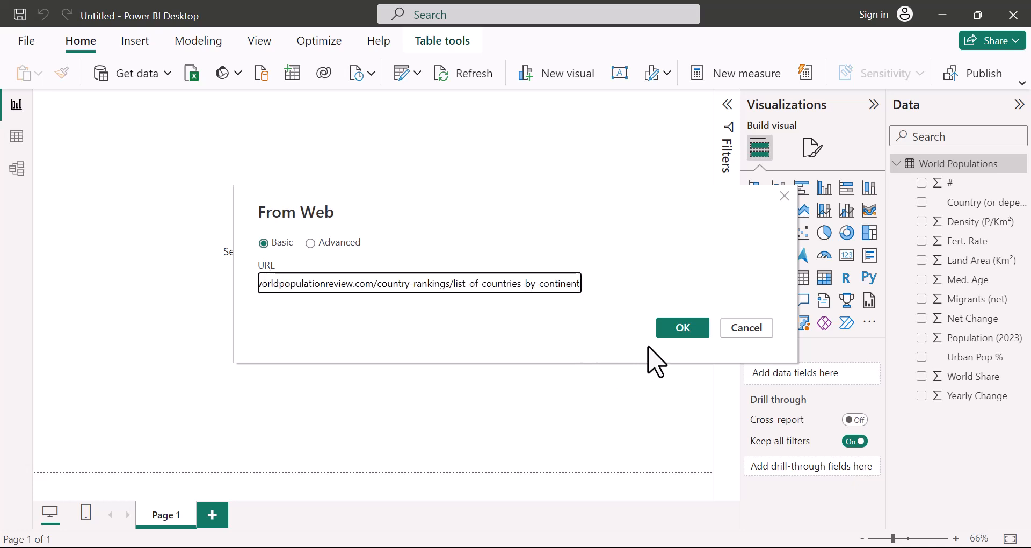
{"action": "left_click", "coordinate": [681, 329]}
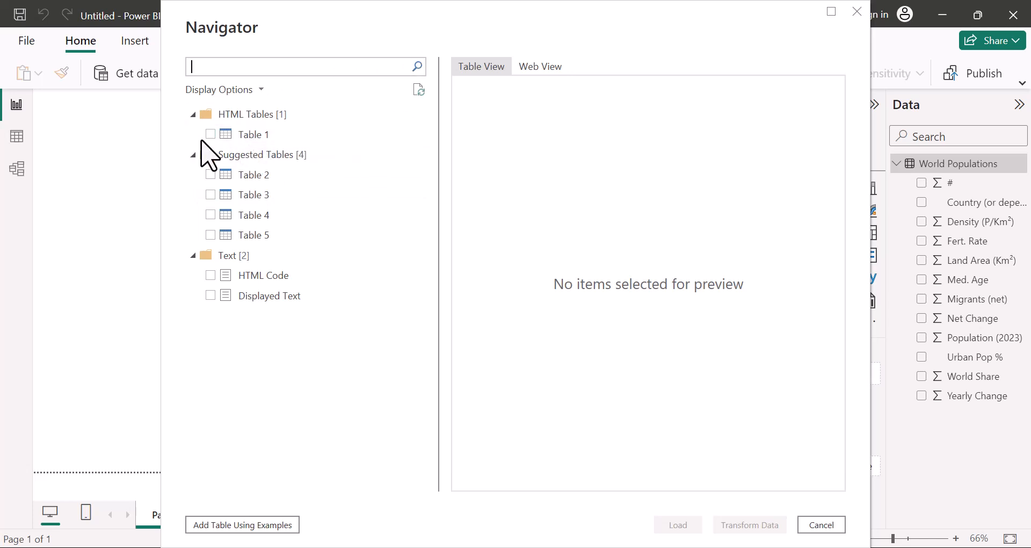
{"action": "left_click", "coordinate": [211, 135]}
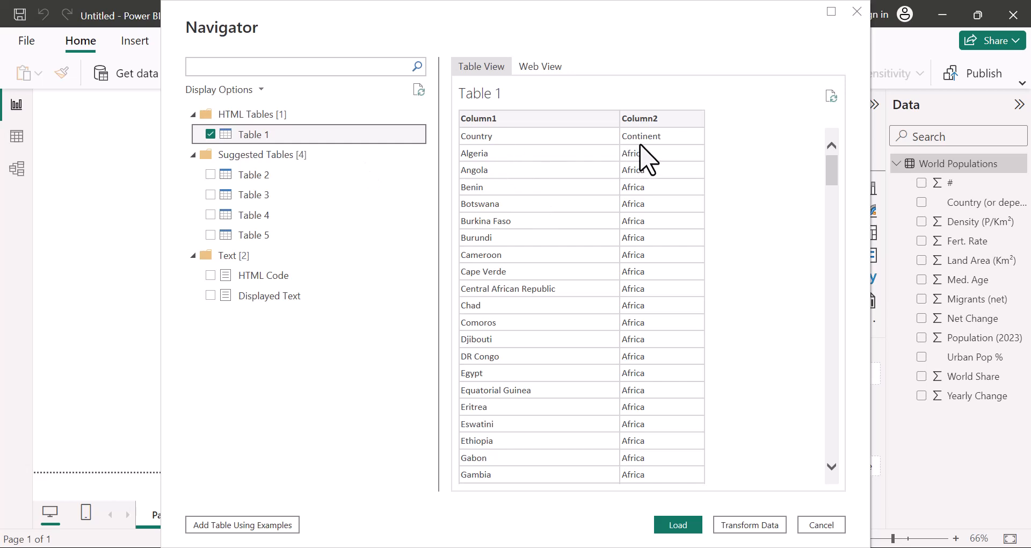
{"action": "left_click", "coordinate": [678, 527]}
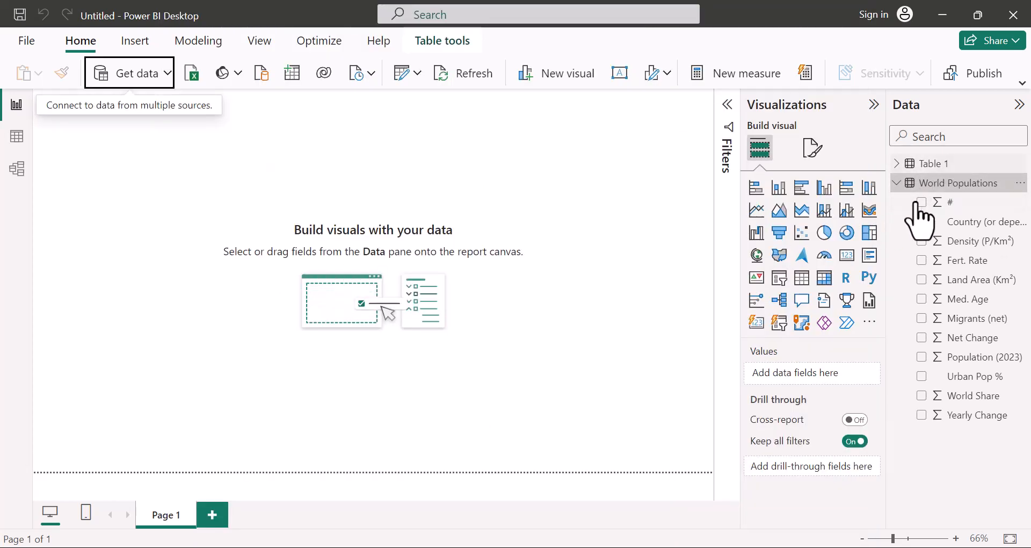
Collapse the World Populations fields and rename the newly imported Table 1 as Continents.
{"action": "left_click", "coordinate": [941, 184]}
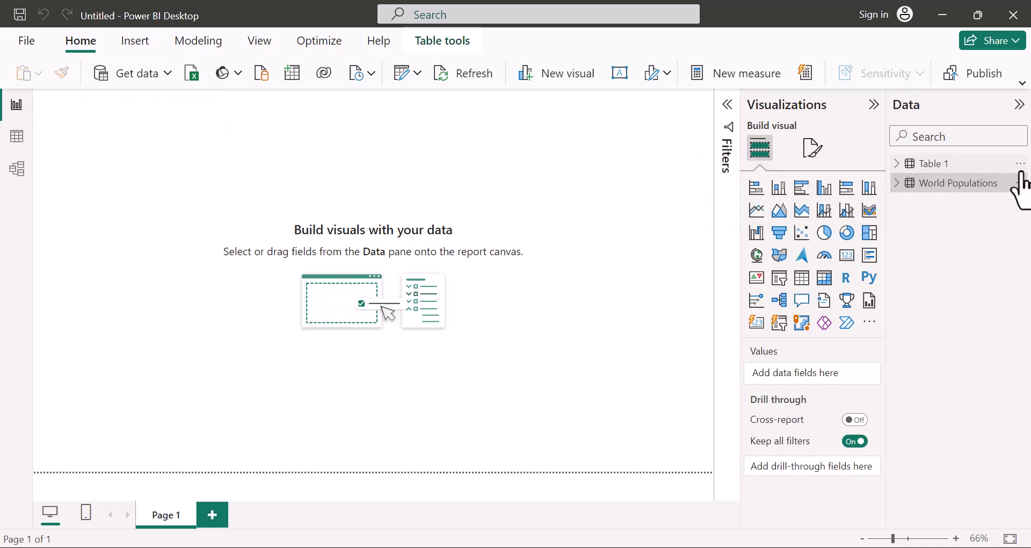
{"action": "left_click", "coordinate": [1020, 164]}
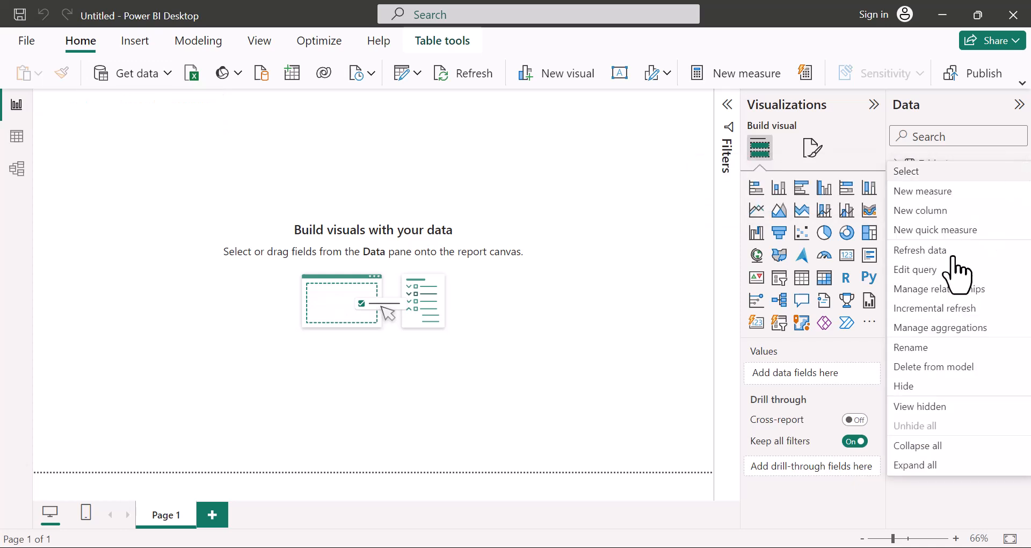
{"action": "left_click", "coordinate": [912, 345]}
{"action": "type", "text": "Continents"}
{"action": "key", "text": "Return"}
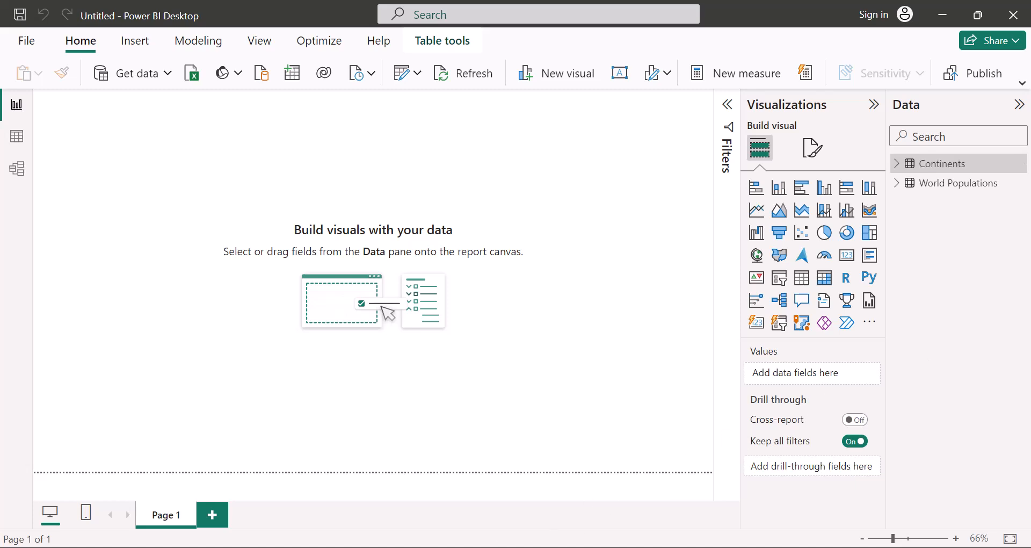
Switch to the browser and copy the address of the Capital Cities of the World page, geographyfieldwork.com/WorldCapitalCities.htm.
{"action": "mouse_move", "coordinate": [590, 547]}
{"action": "left_click", "coordinate": [949, 526]}
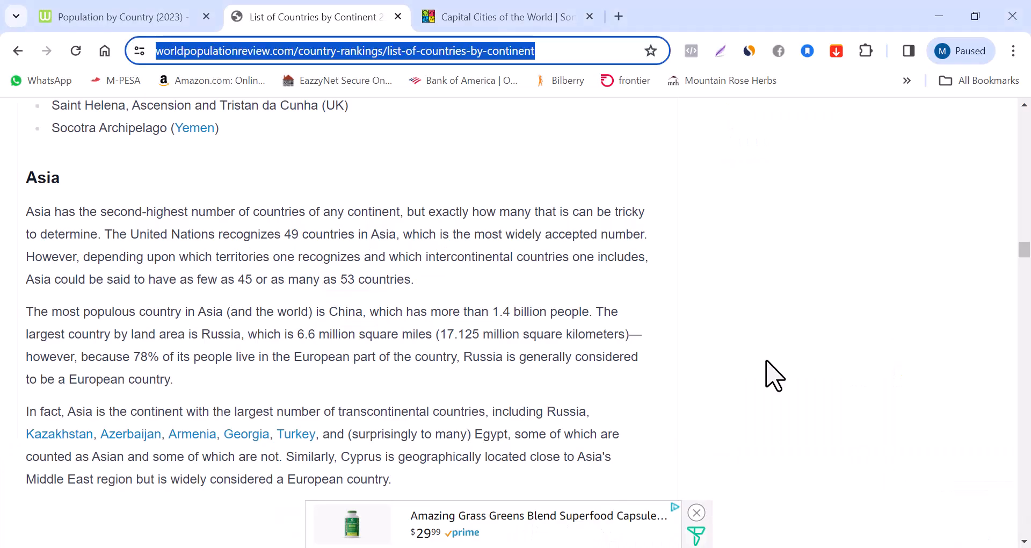
{"action": "left_click", "coordinate": [492, 21]}
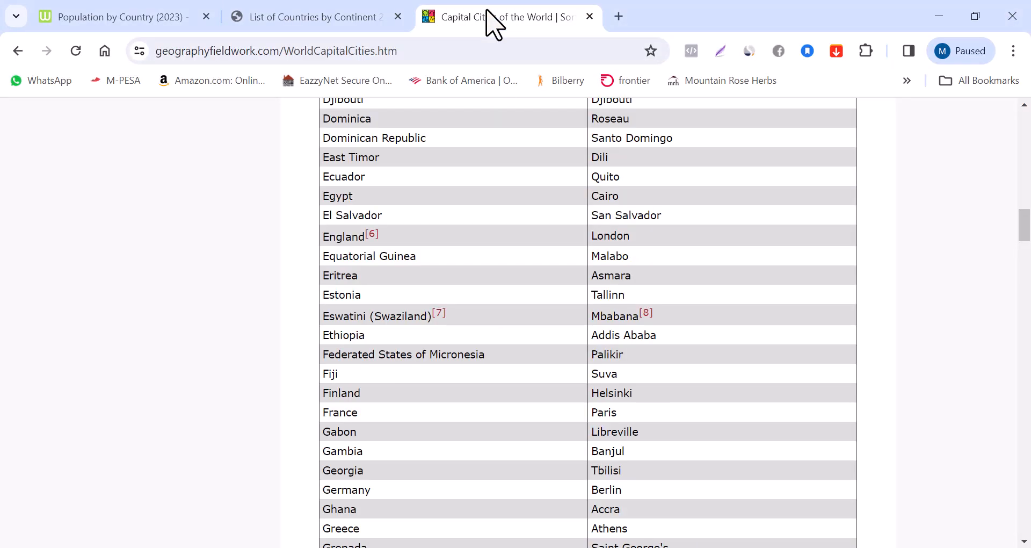
{"action": "left_click", "coordinate": [353, 52]}
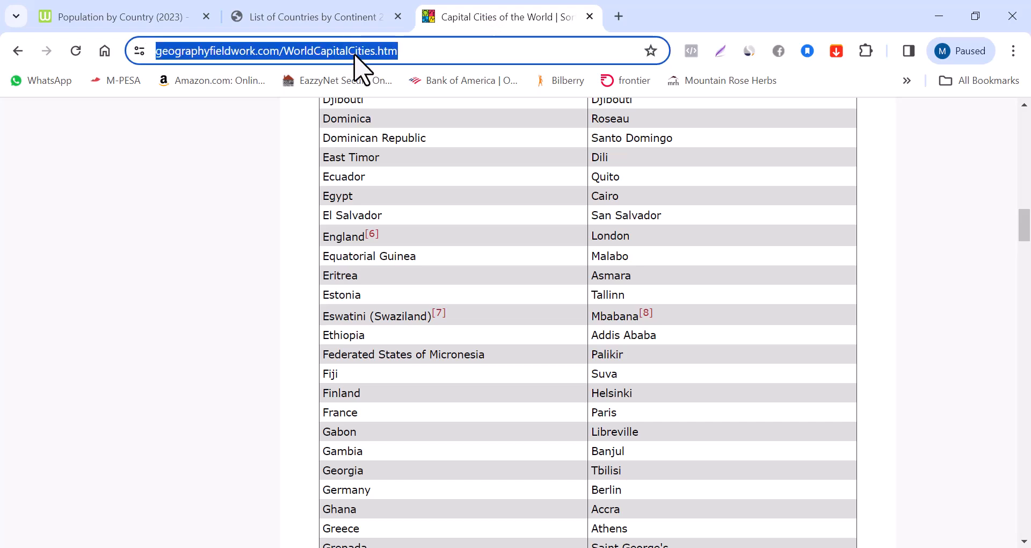
{"action": "right_click", "coordinate": [353, 51]}
{"action": "left_click", "coordinate": [406, 167]}
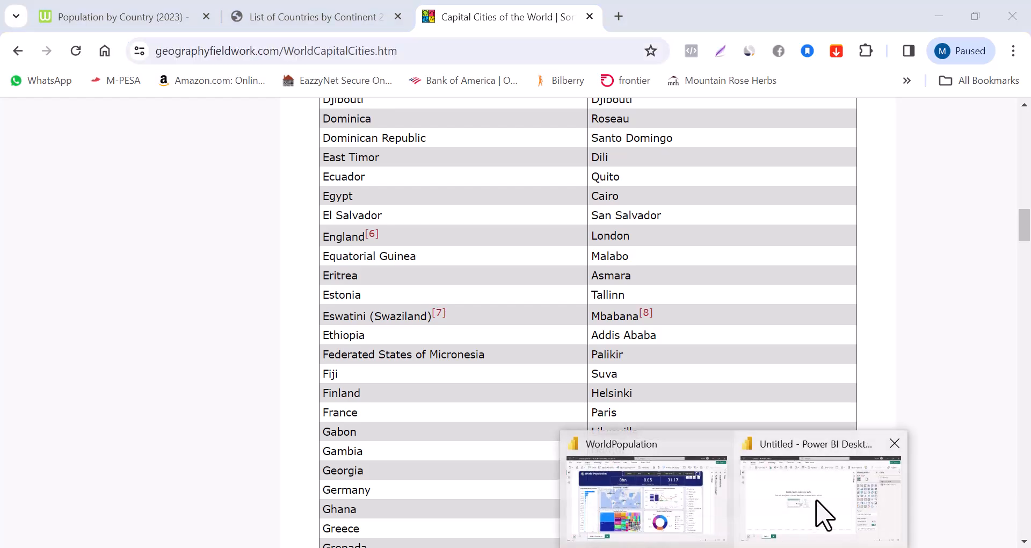
{"action": "left_click", "coordinate": [817, 507]}
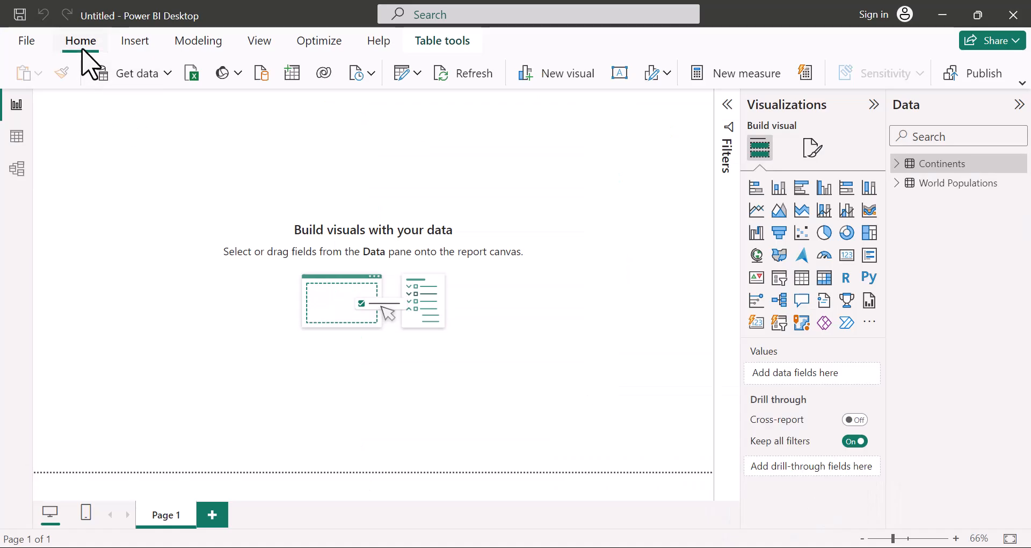
{"action": "left_click", "coordinate": [168, 73]}
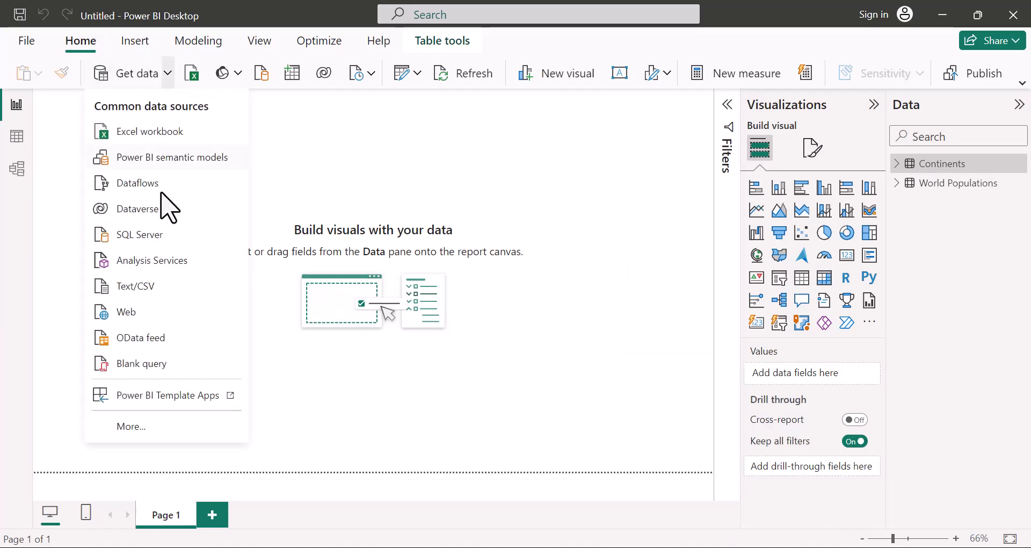
{"action": "left_click", "coordinate": [125, 313]}
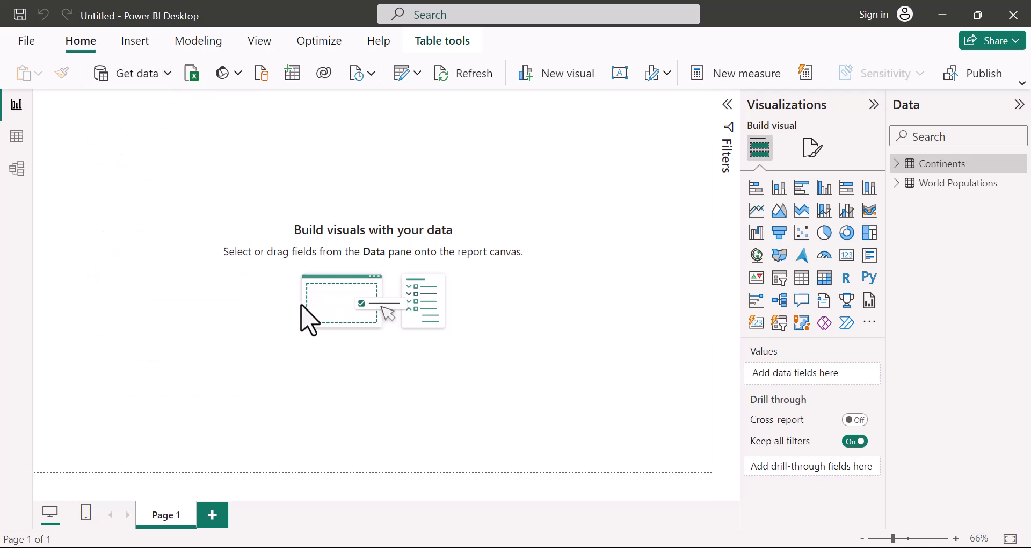
{"action": "left_click", "coordinate": [379, 283]}
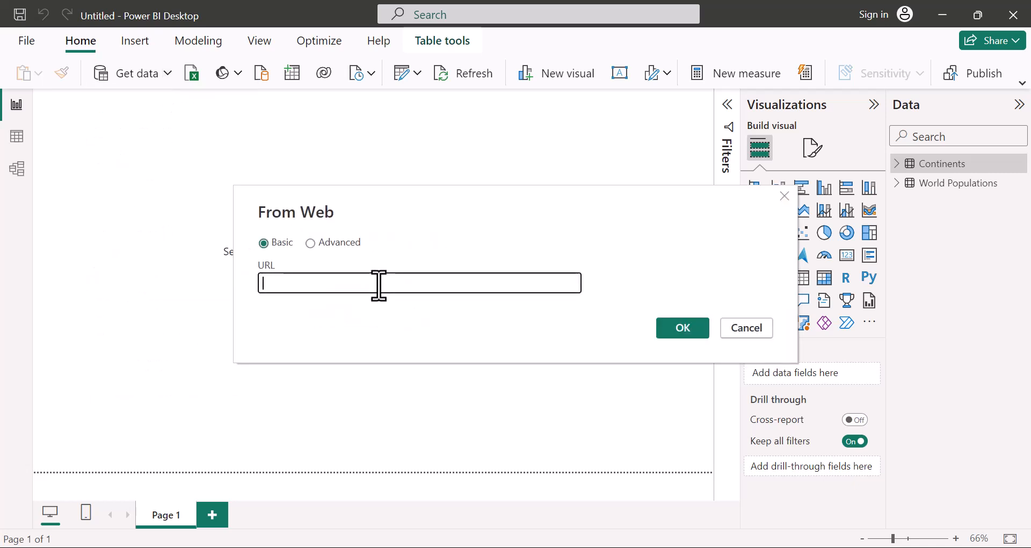
{"action": "key", "text": "ctrl+v"}
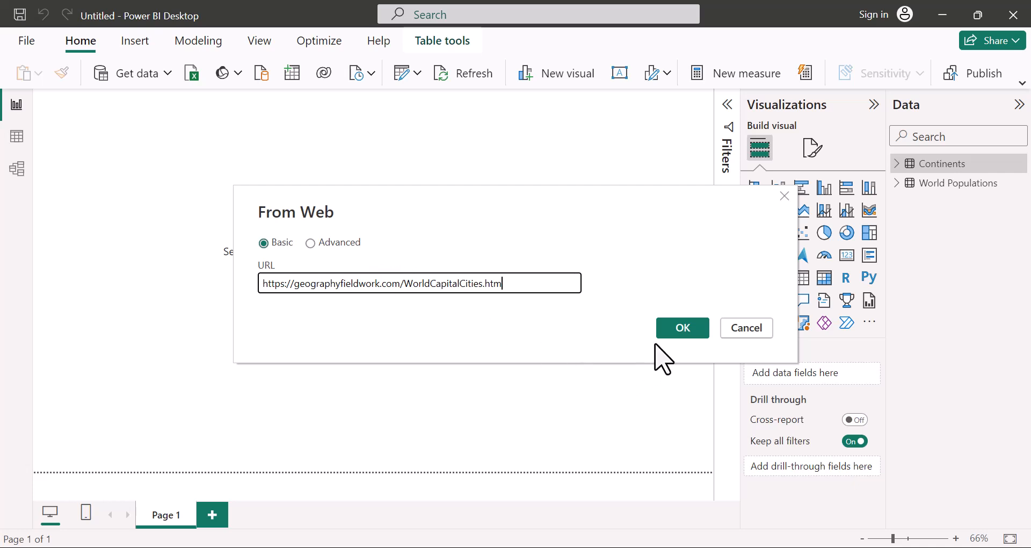
{"action": "left_click", "coordinate": [667, 333]}
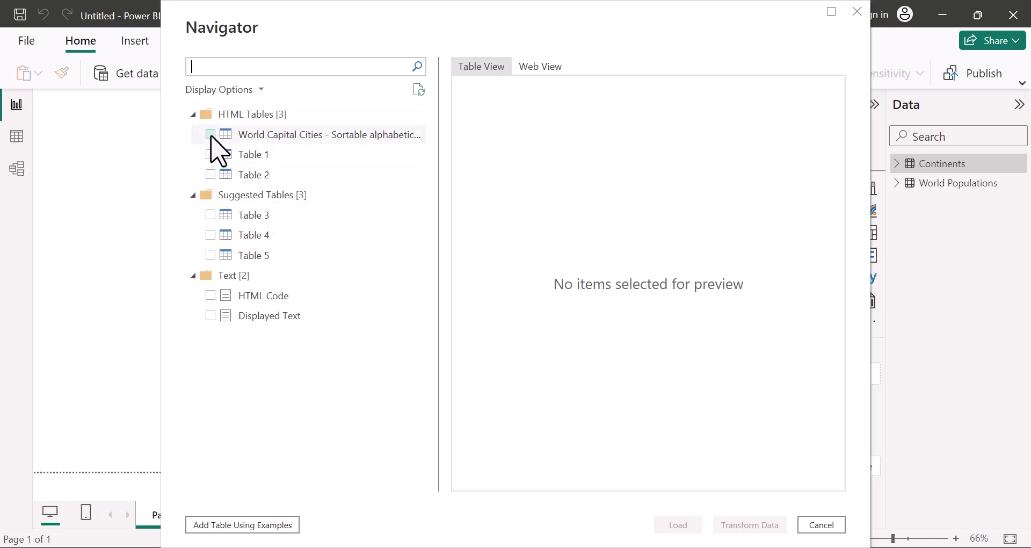
Preview the World Capital Cities table and Table 1 under HTML Tables, deselecting each one after viewing.
{"action": "left_click", "coordinate": [210, 135]}
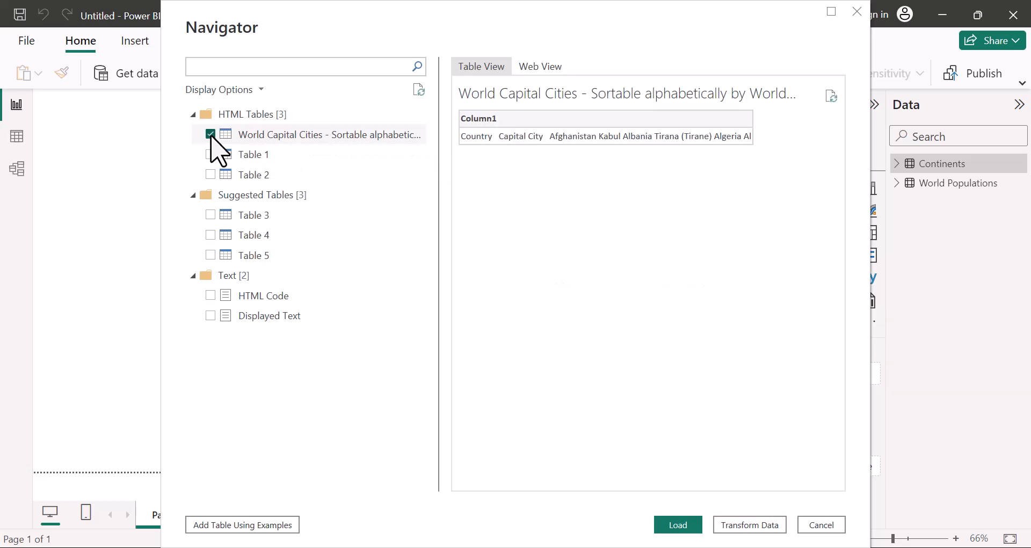
{"action": "left_click", "coordinate": [211, 135]}
{"action": "left_click", "coordinate": [210, 155]}
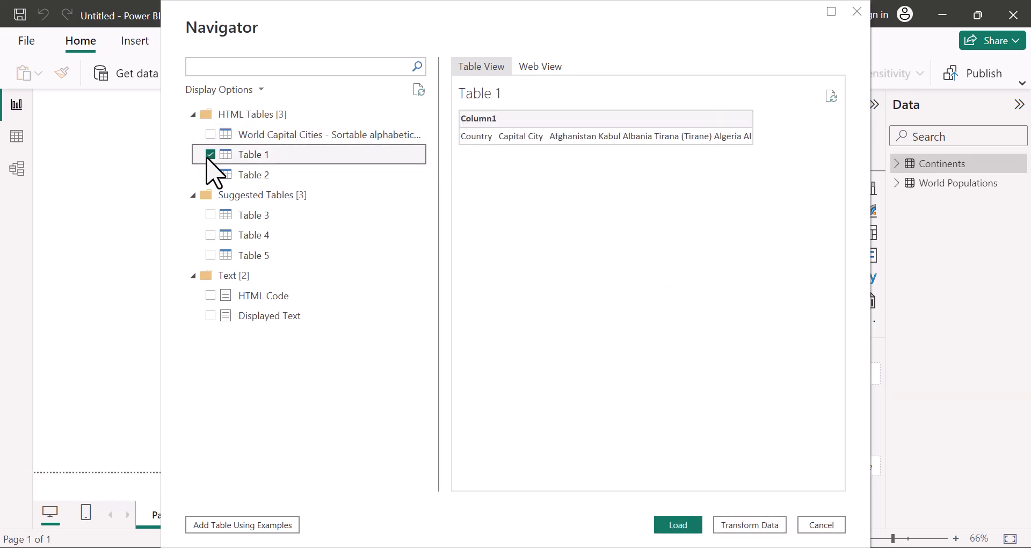
{"action": "left_click", "coordinate": [209, 156]}
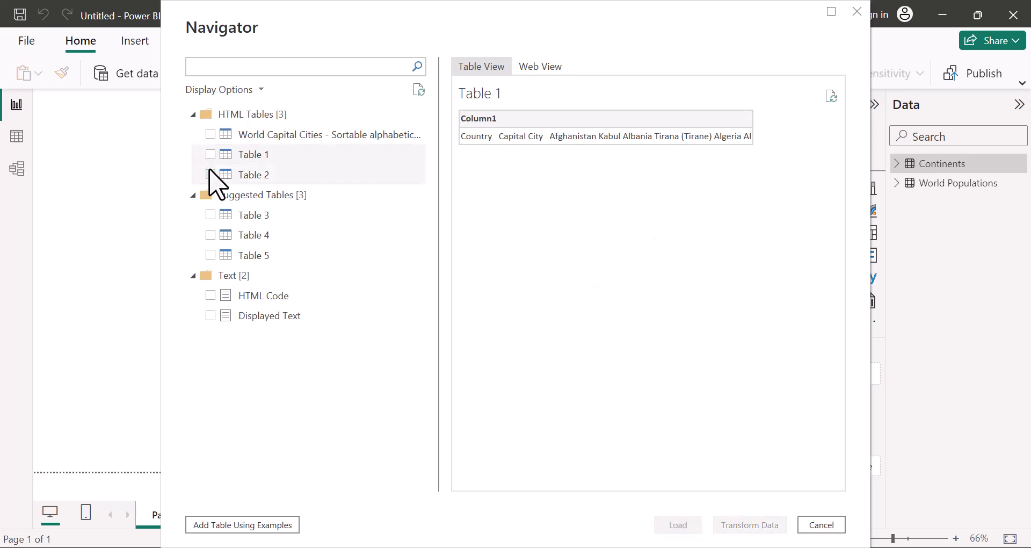
Select and load Table 2 with the countries and capital cities, and rename the imported table as Capital cities.
{"action": "left_click", "coordinate": [211, 175]}
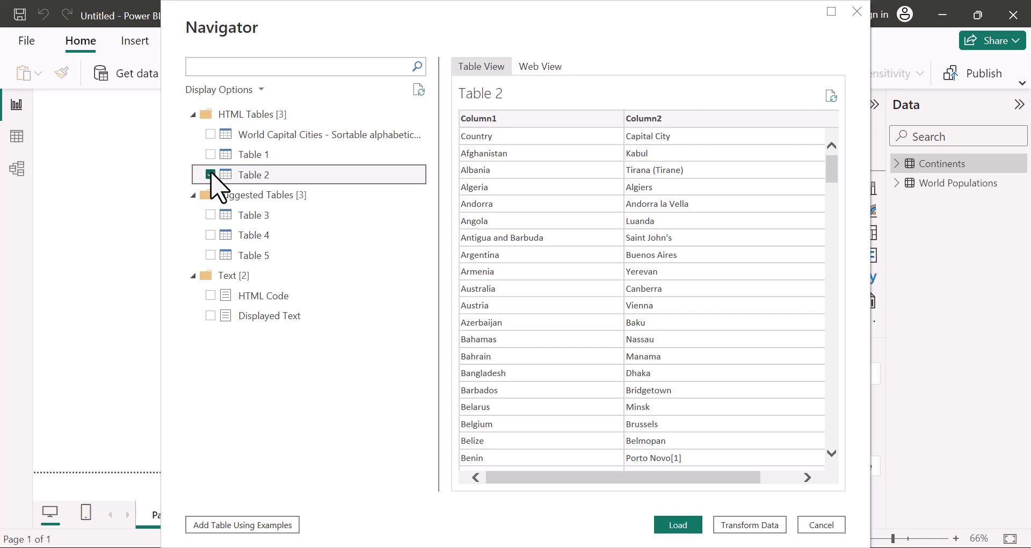
{"action": "left_click_drag", "start_coordinate": [831, 172], "coordinate": [809, 167]}
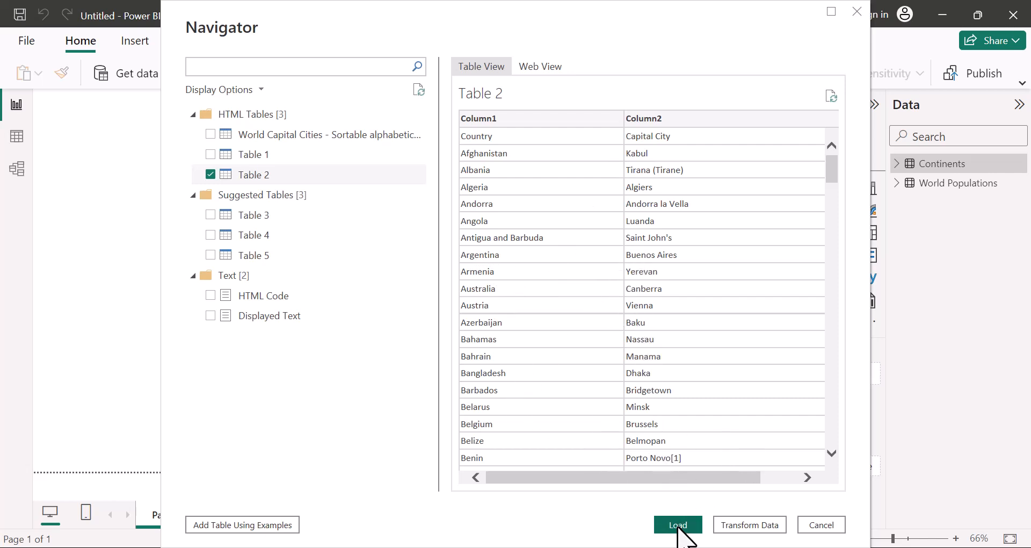
{"action": "left_click", "coordinate": [678, 524]}
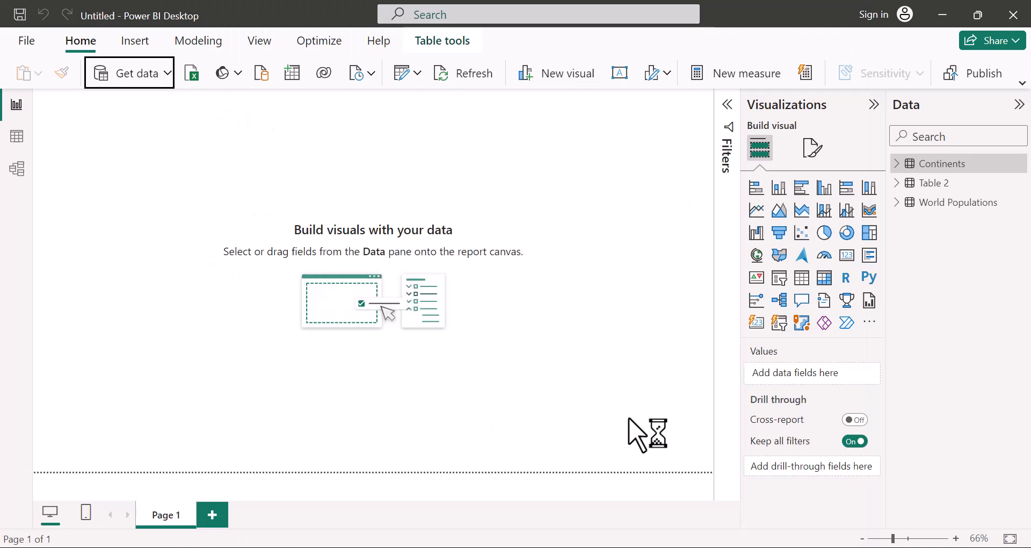
{"action": "mouse_move", "coordinate": [920, 189]}
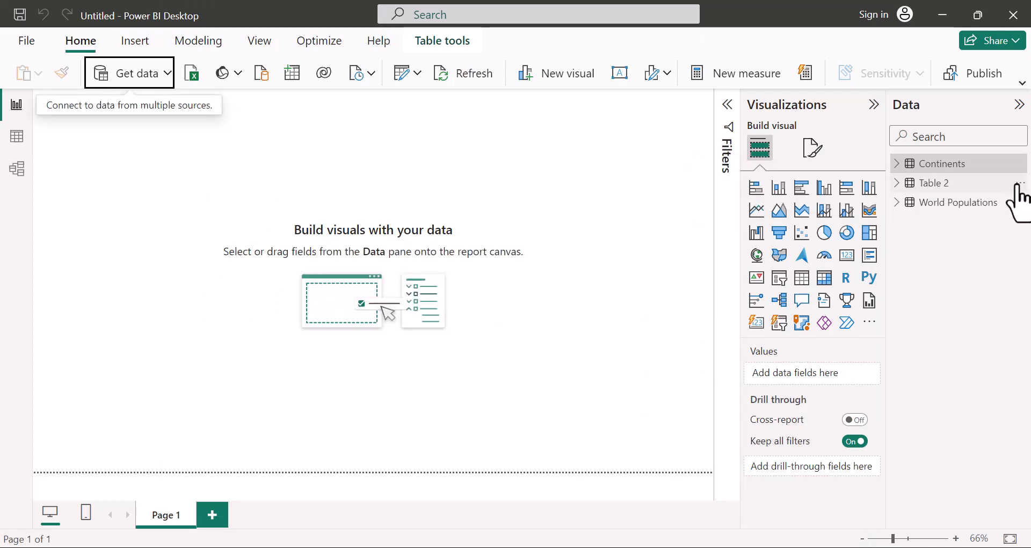
{"action": "left_click", "coordinate": [1020, 183]}
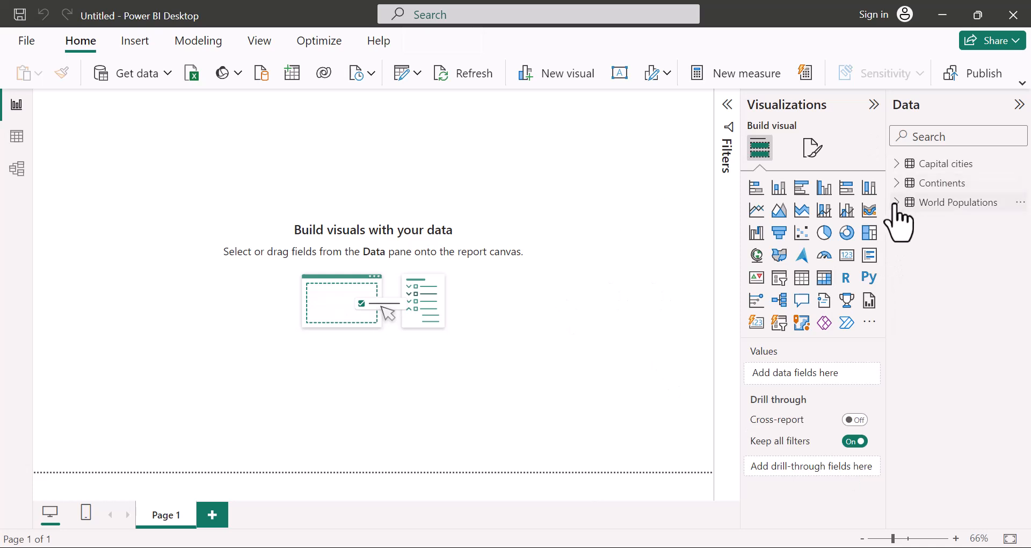
Expand the World Populations, Continents and Capital cities tables to show their fields.
{"action": "left_click", "coordinate": [896, 203]}
{"action": "left_click", "coordinate": [898, 183]}
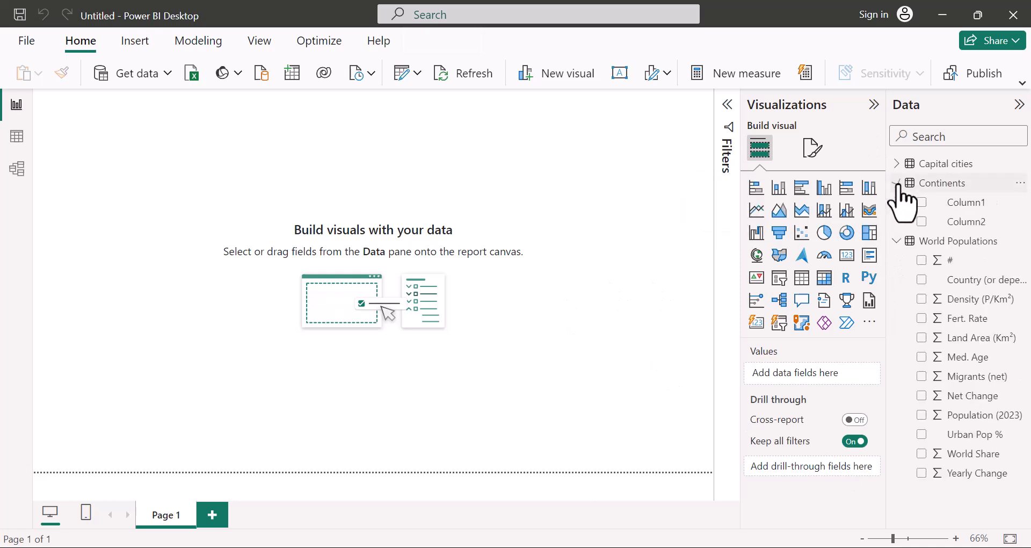
{"action": "left_click", "coordinate": [896, 163]}
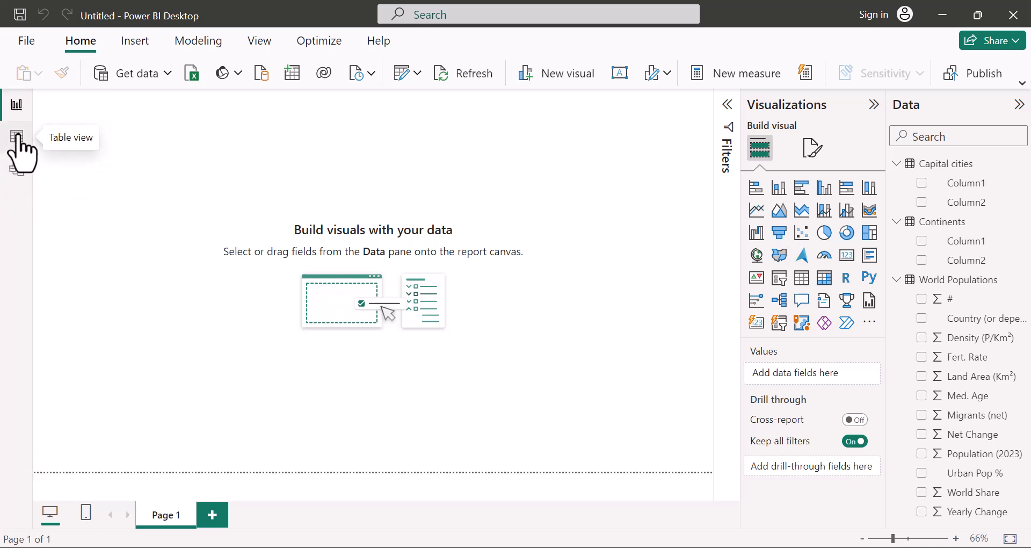
Open the World Populations table in Table view and examine its rows and columns.
{"action": "left_click", "coordinate": [16, 137]}
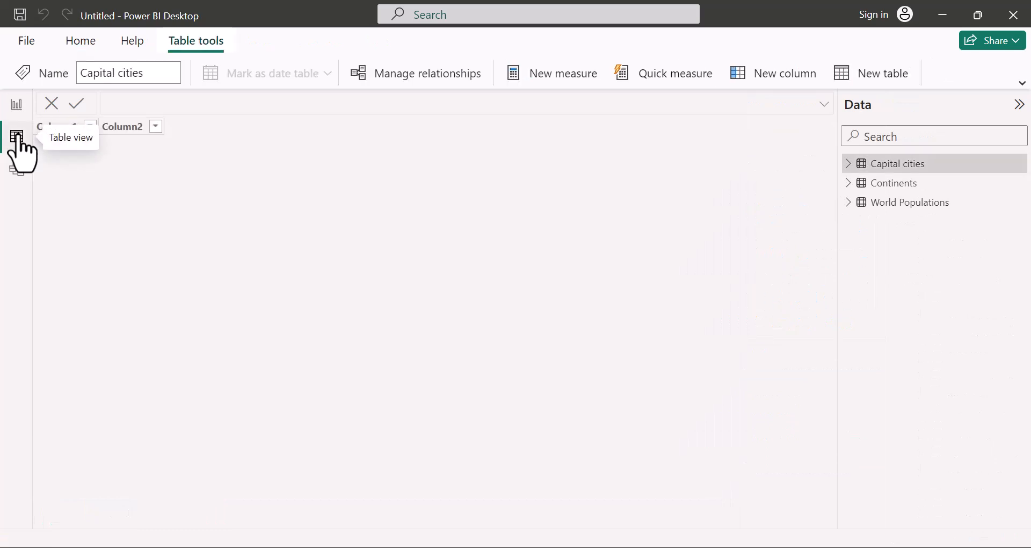
{"action": "left_click", "coordinate": [878, 209]}
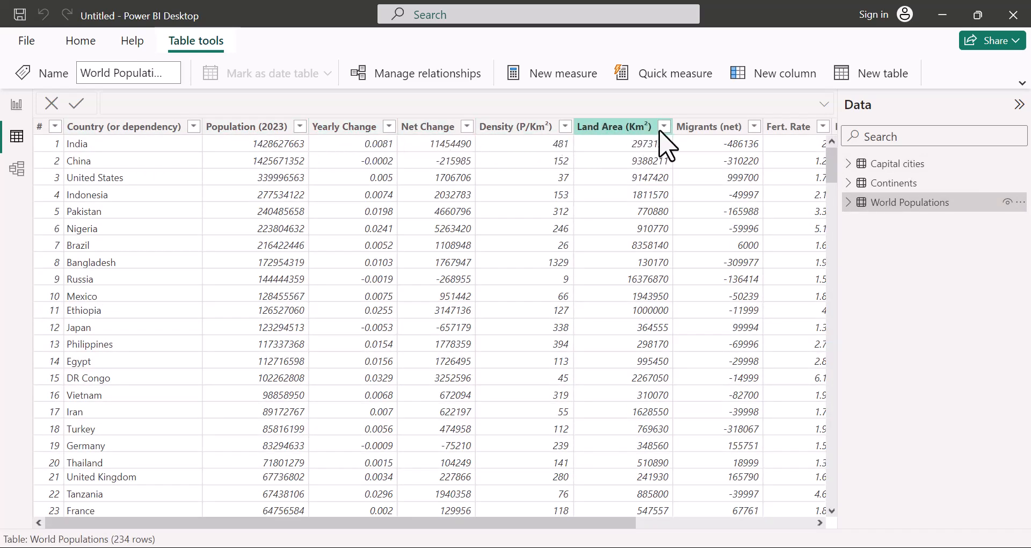
{"action": "left_click_drag", "start_coordinate": [597, 525], "coordinate": [553, 530]}
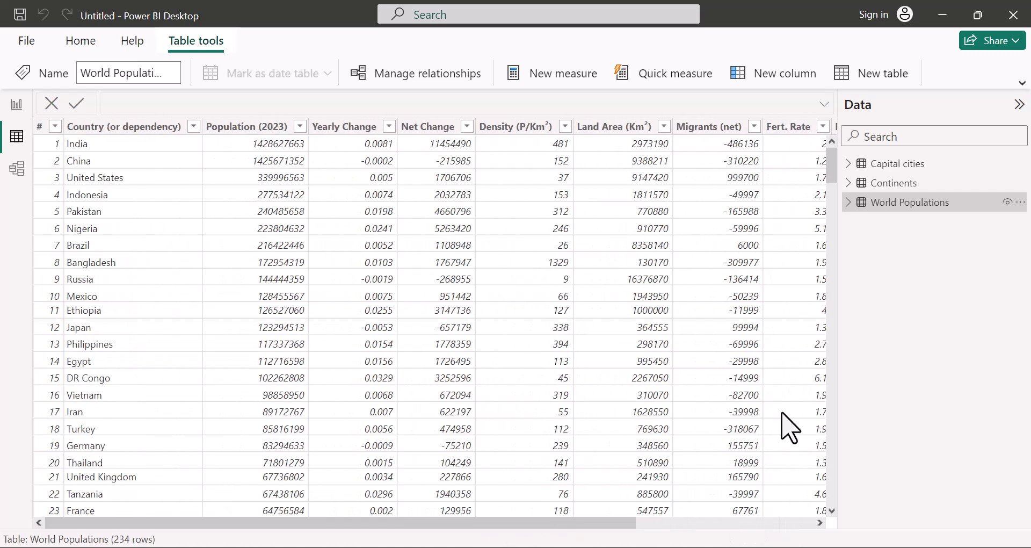
Examine the remaining World Populations rows, followed by the contents of the Continents and Capital cities tables.
{"action": "left_click_drag", "start_coordinate": [831, 164], "coordinate": [781, 508]}
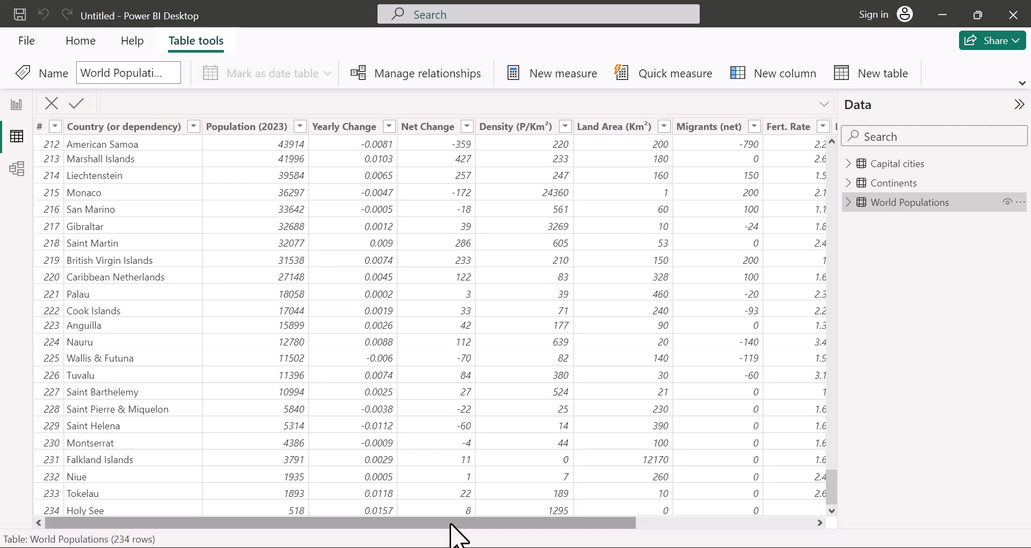
{"action": "left_click", "coordinate": [883, 184]}
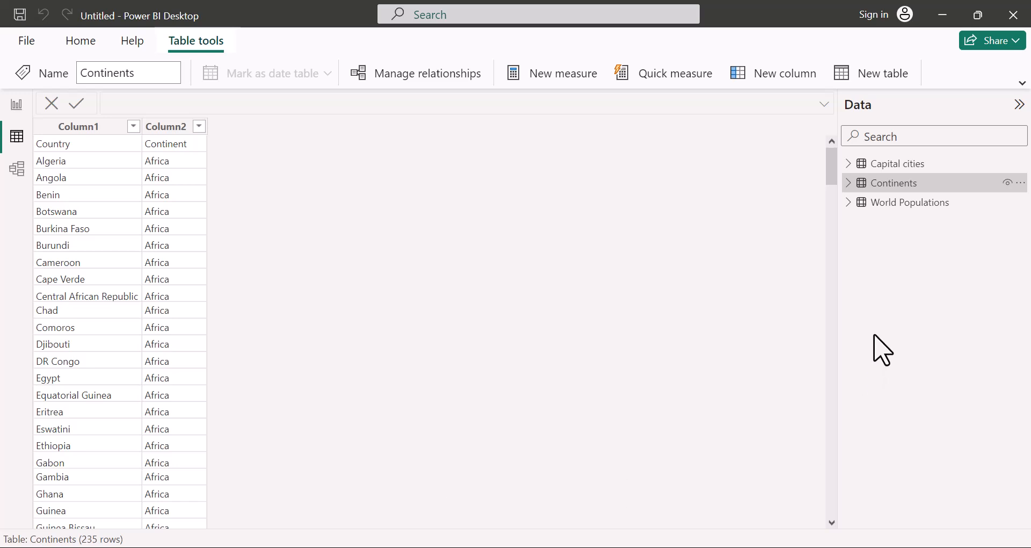
{"action": "left_click", "coordinate": [876, 163]}
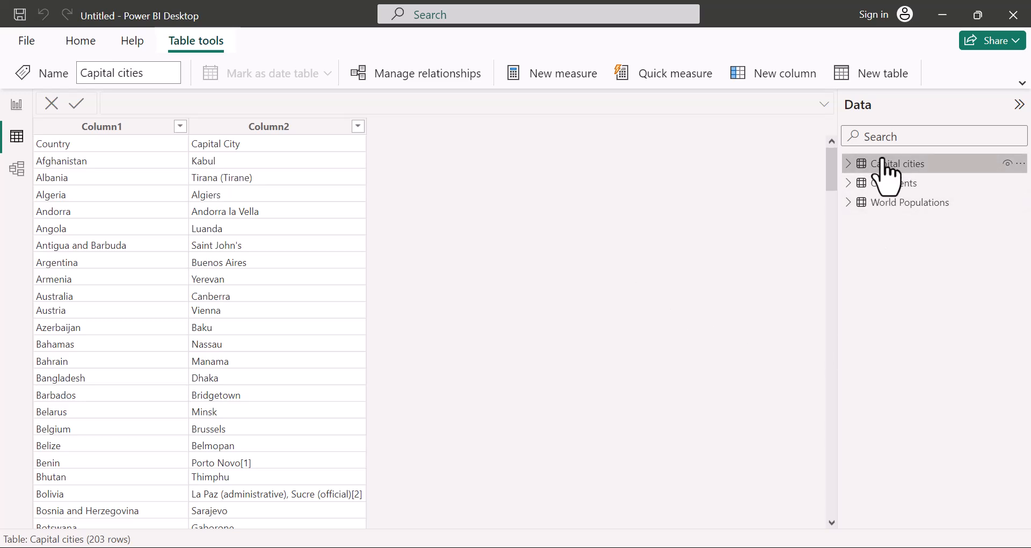
In Model view, collapse the Properties pane to show all three table cards and make the Continents card taller.
{"action": "left_click", "coordinate": [17, 171]}
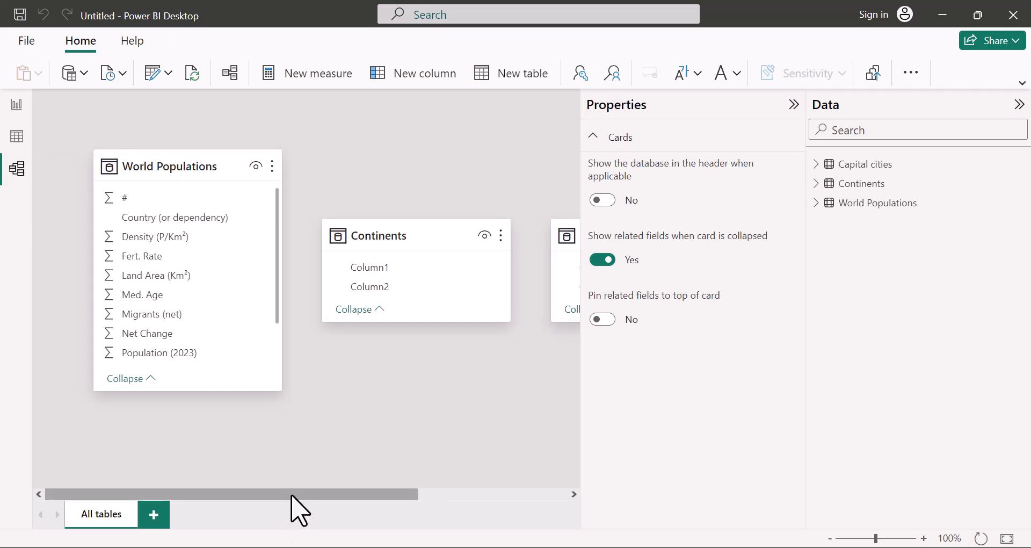
{"action": "left_click", "coordinate": [793, 104]}
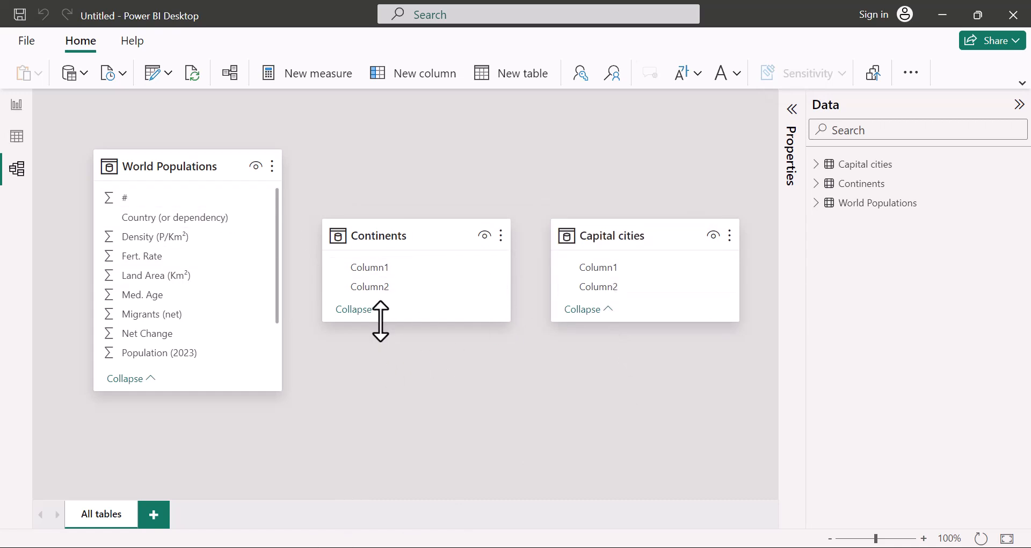
{"action": "left_click_drag", "start_coordinate": [382, 335], "coordinate": [382, 386]}
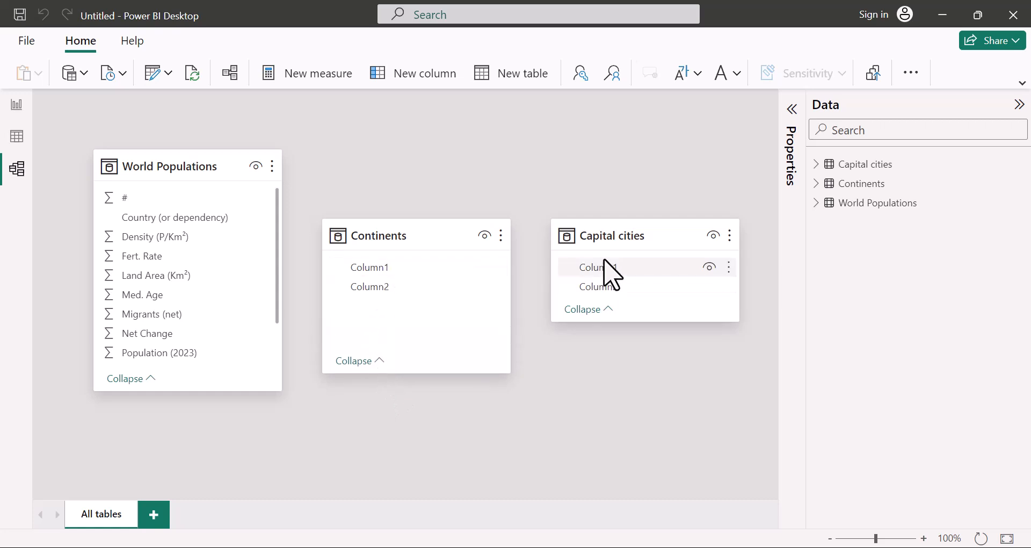
Return to Report view with the full ribbon shown and open the imported queries in Power Query Editor.
{"action": "left_click", "coordinate": [21, 114]}
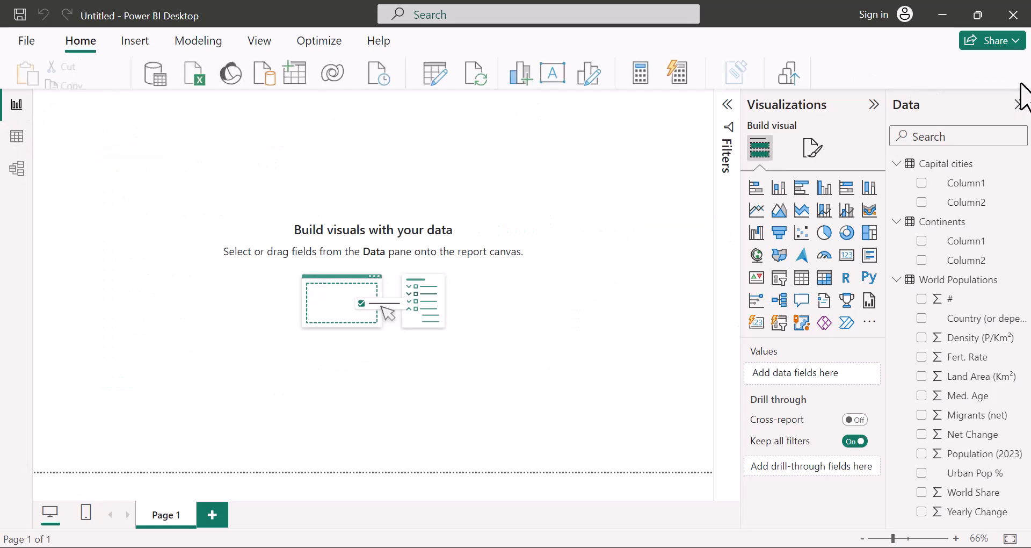
{"action": "left_click", "coordinate": [1021, 85]}
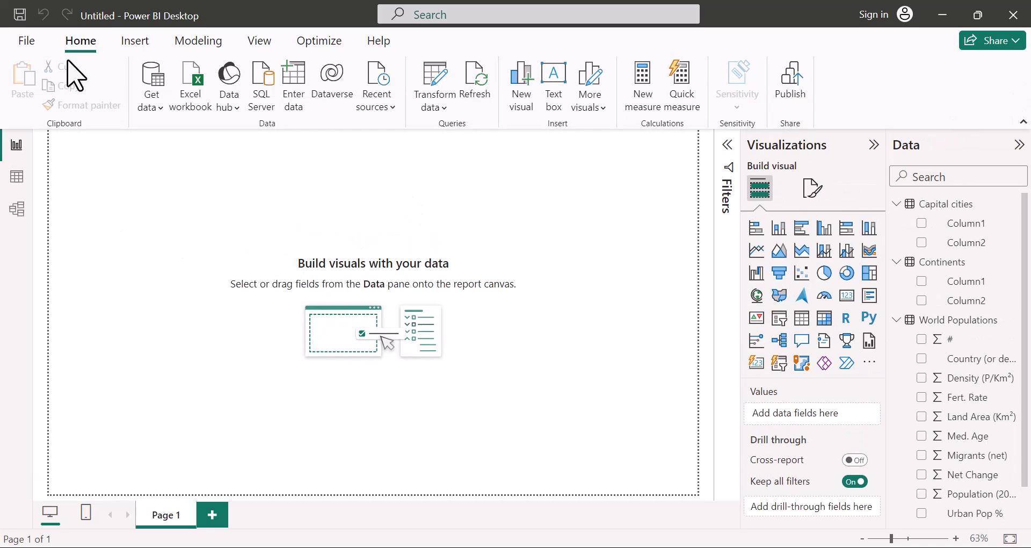
{"action": "left_click", "coordinate": [444, 107]}
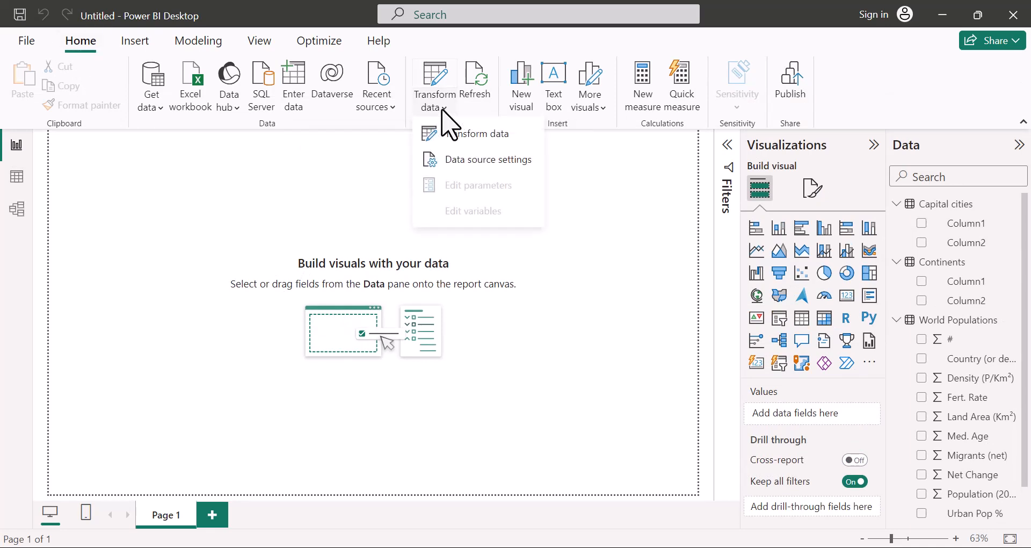
{"action": "left_click", "coordinate": [457, 136]}
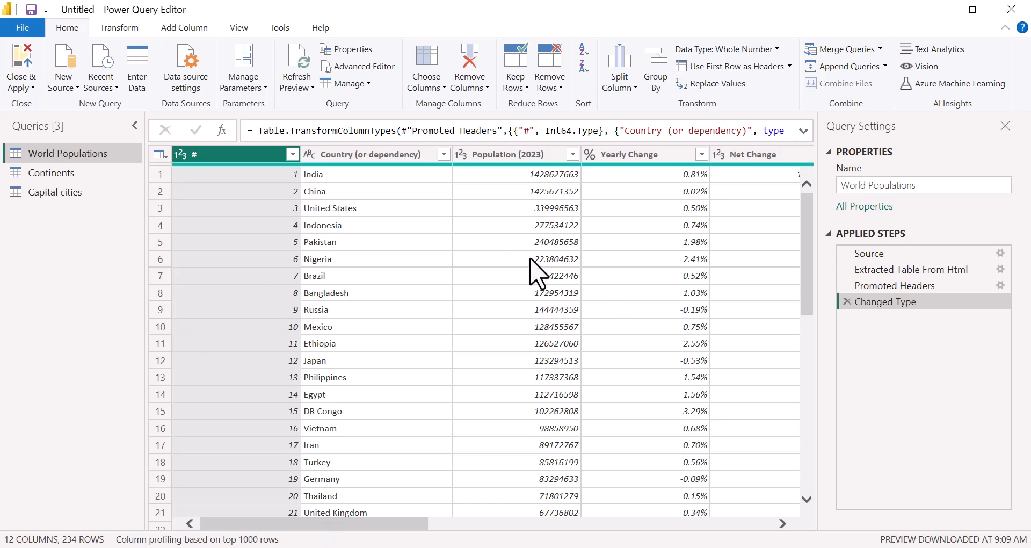
Rename the Country (or dependency) column of the World Populations query as Country.
{"action": "left_click", "coordinate": [350, 155]}
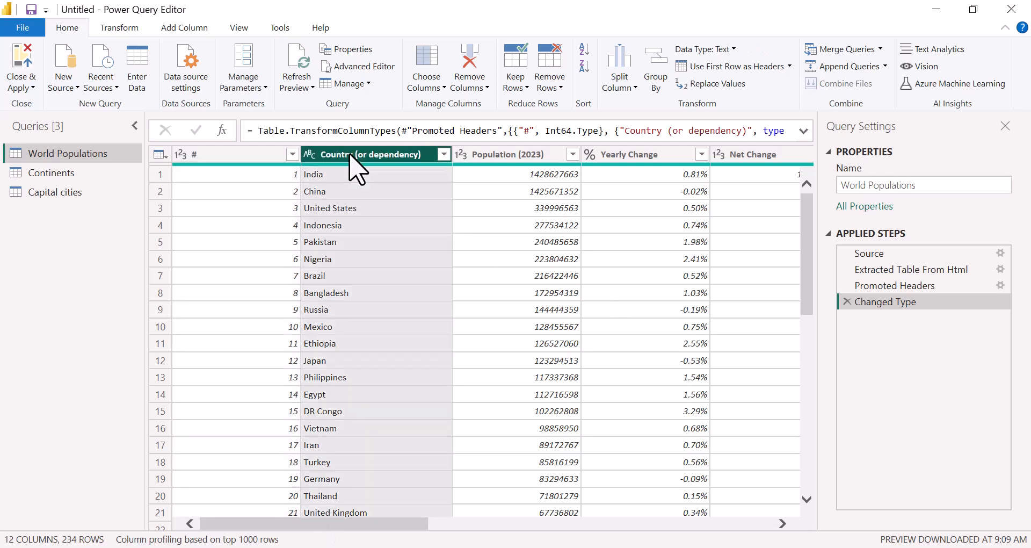
{"action": "right_click", "coordinate": [350, 154]}
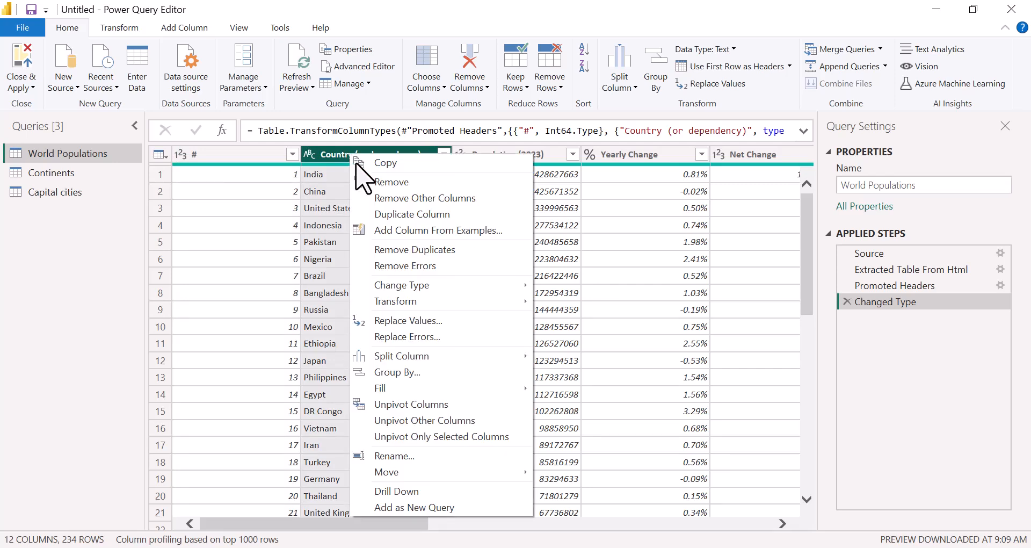
{"action": "left_click", "coordinate": [413, 456]}
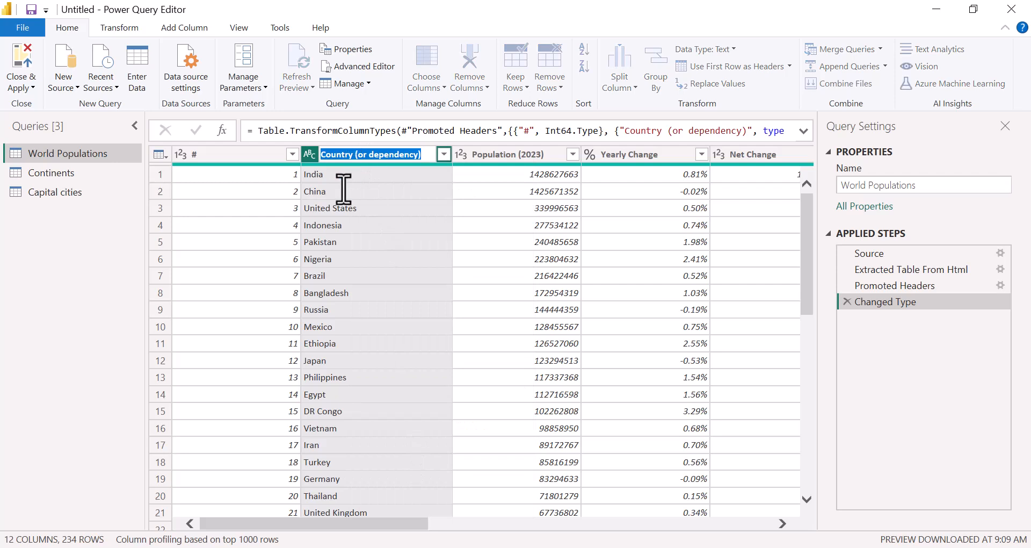
{"action": "type", "text": "Country"}
{"action": "key", "text": "Return"}
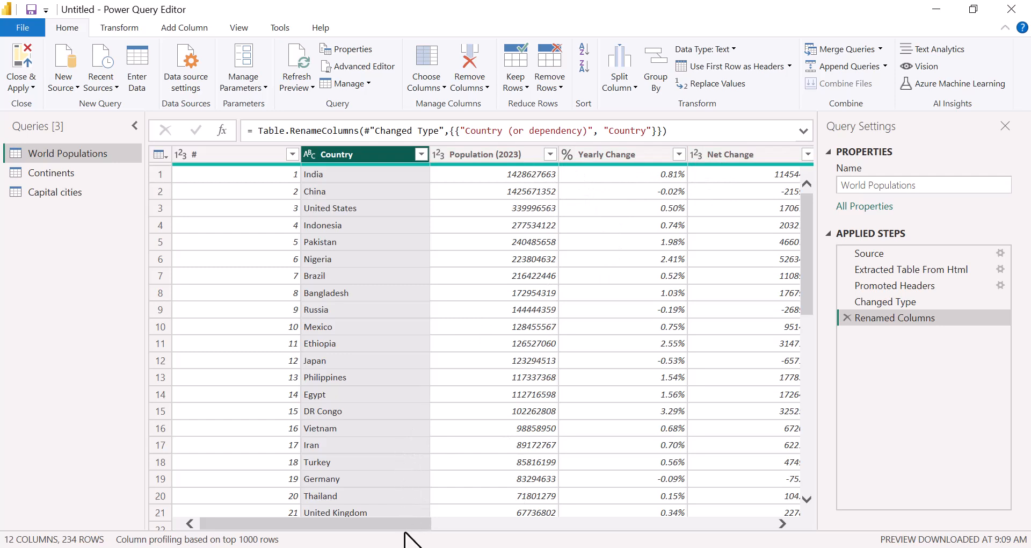
Review the remaining World Populations columns and check the column quality of Fert. Rate and Med. Age for empty values.
{"action": "left_click_drag", "start_coordinate": [406, 523], "coordinate": [641, 526]}
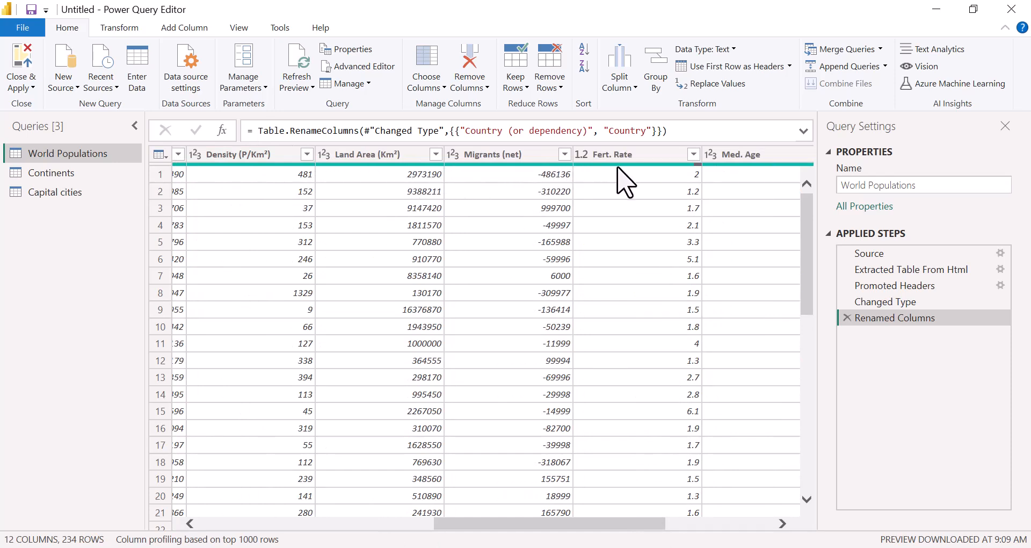
{"action": "left_click_drag", "start_coordinate": [626, 523], "coordinate": [664, 523]}
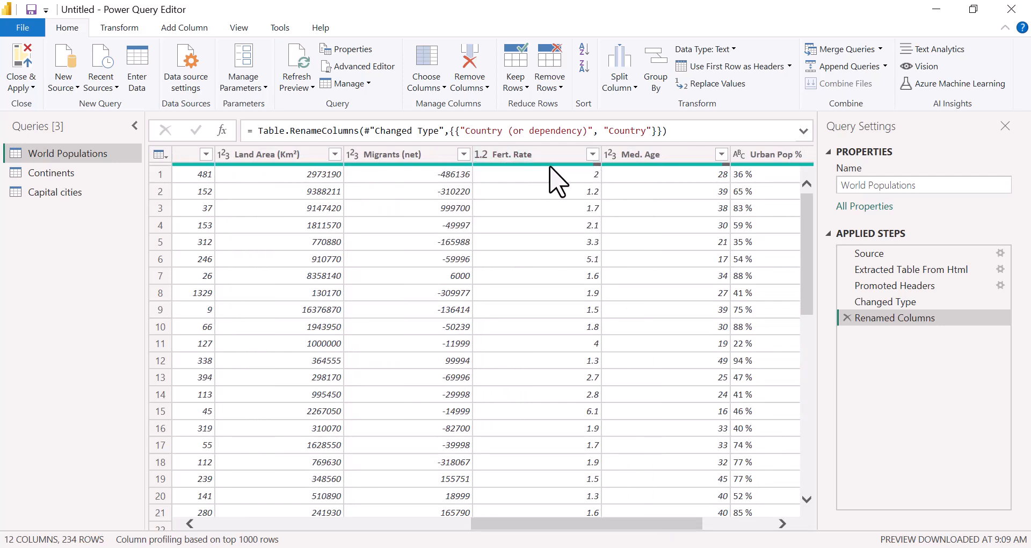
{"action": "mouse_move", "coordinate": [598, 167]}
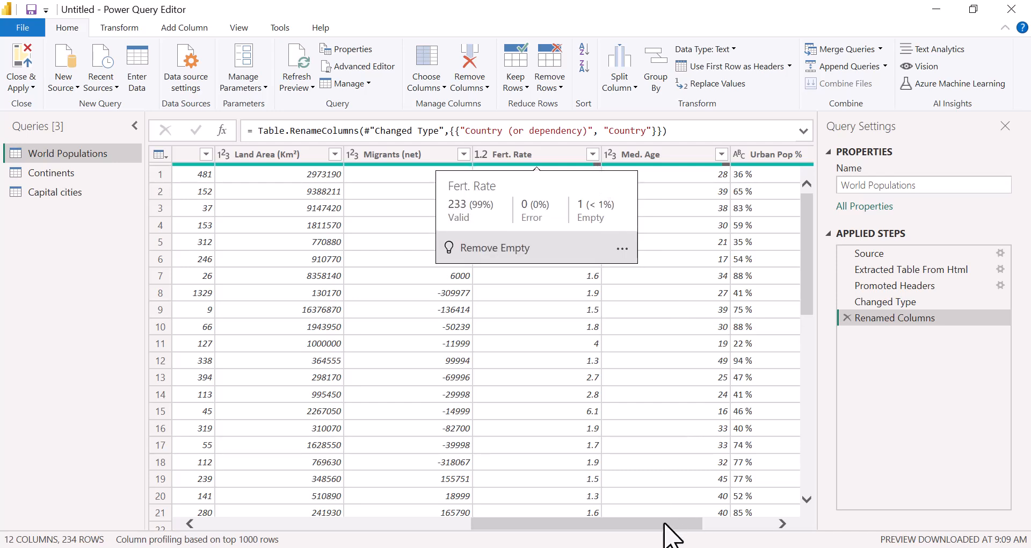
{"action": "left_click_drag", "start_coordinate": [660, 533], "coordinate": [731, 526]}
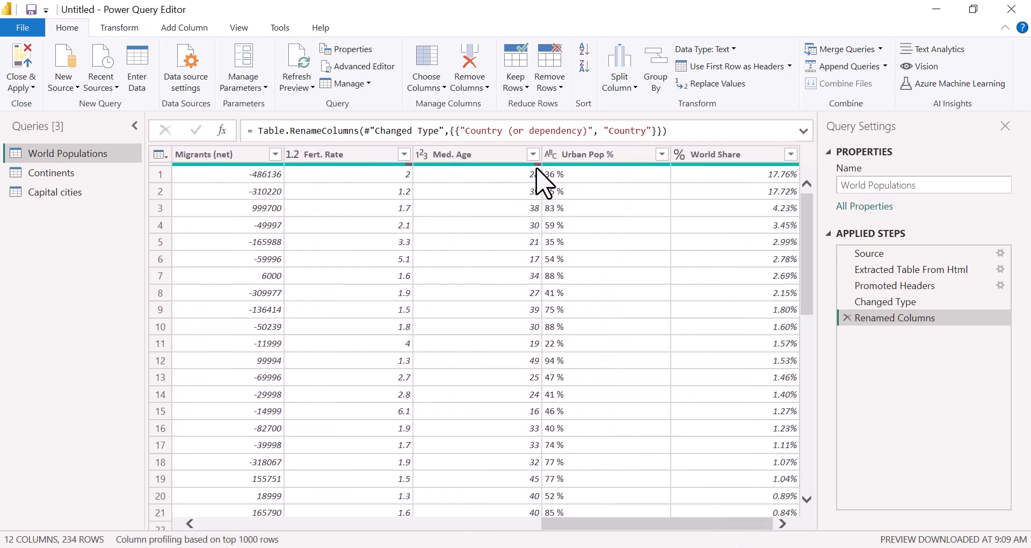
{"action": "mouse_move", "coordinate": [537, 165]}
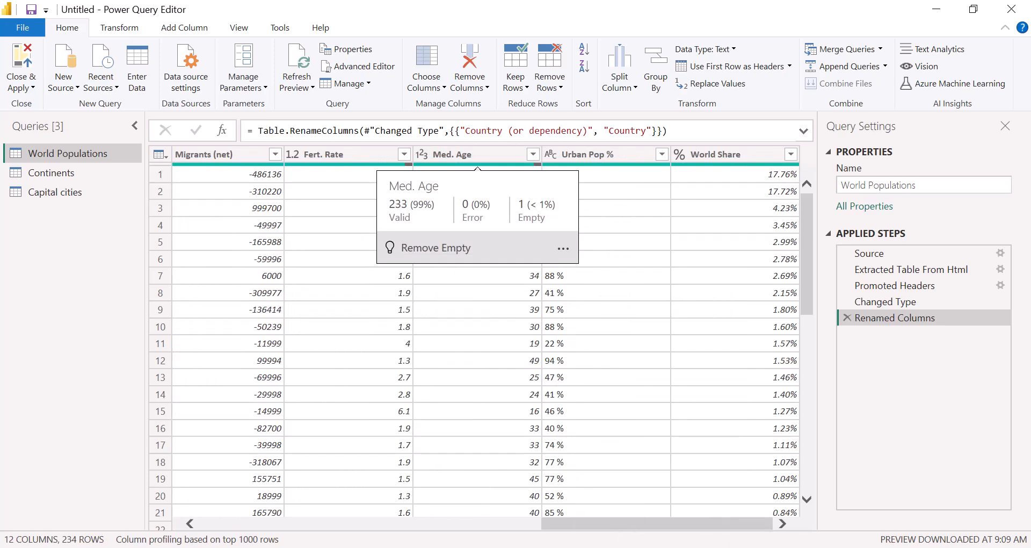
{"action": "left_click_drag", "start_coordinate": [625, 529], "coordinate": [244, 523]}
Use the first row of the Continents query, Country and Continent, as its column headers.
{"action": "left_click", "coordinate": [35, 173]}
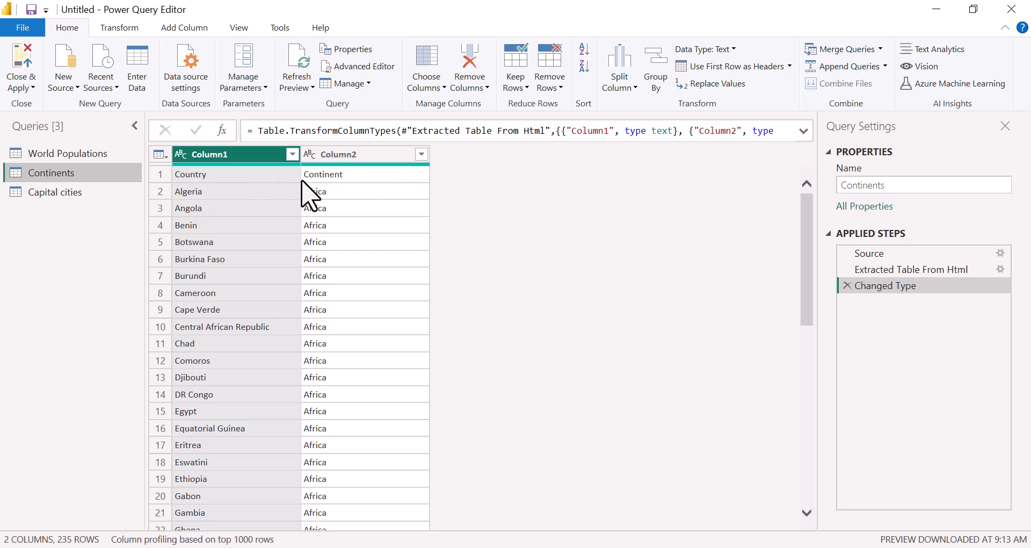
{"action": "left_click", "coordinate": [196, 177]}
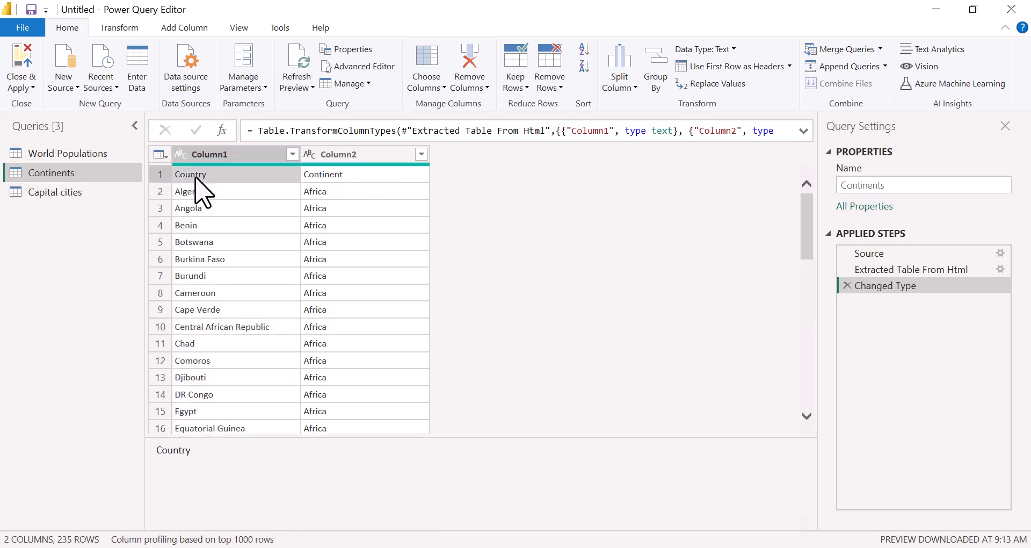
{"action": "left_click", "coordinate": [318, 176]}
{"action": "left_click", "coordinate": [221, 176]}
{"action": "left_click", "coordinate": [320, 176]}
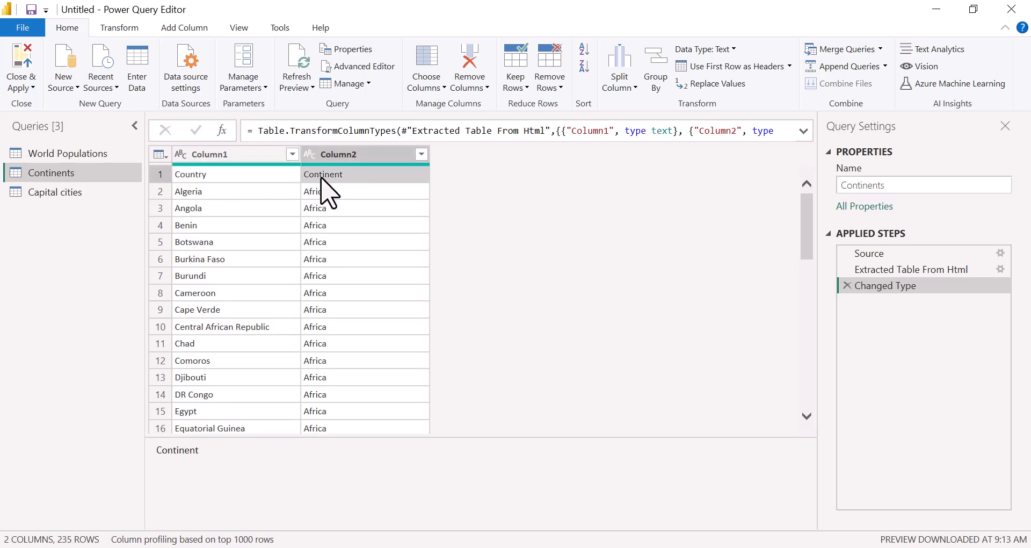
{"action": "left_click", "coordinate": [725, 68]}
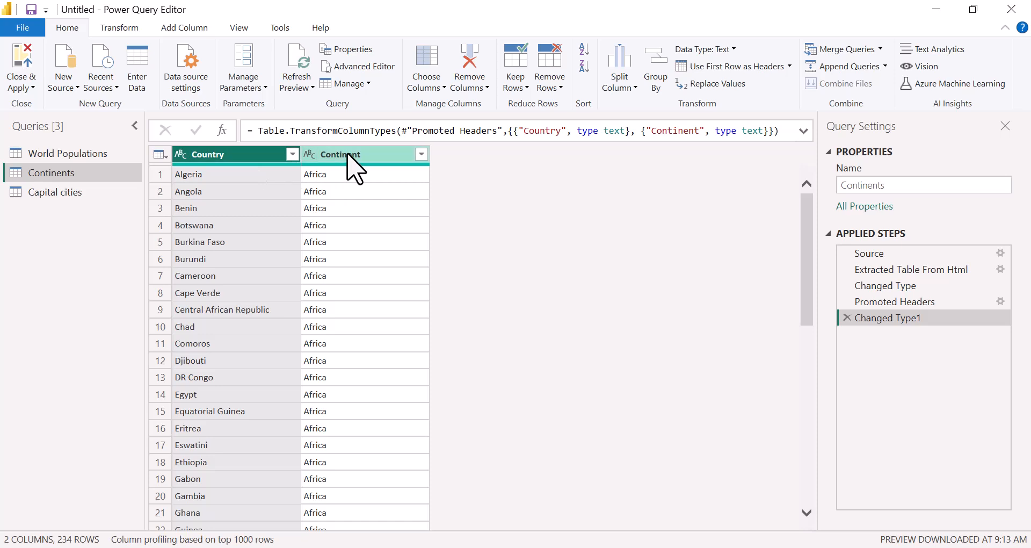
Review the Continents rows and step through its applied steps from Source to Changed Type1.
{"action": "scroll", "coordinate": [456, 310], "scroll_direction": "down", "scroll_amount": 16}
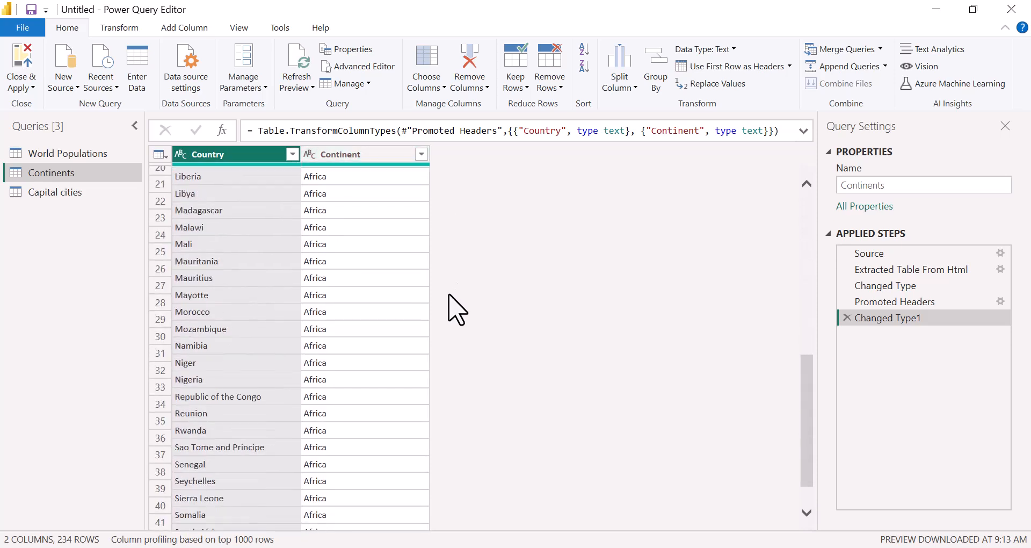
{"action": "left_click_drag", "start_coordinate": [805, 387], "coordinate": [794, 179]}
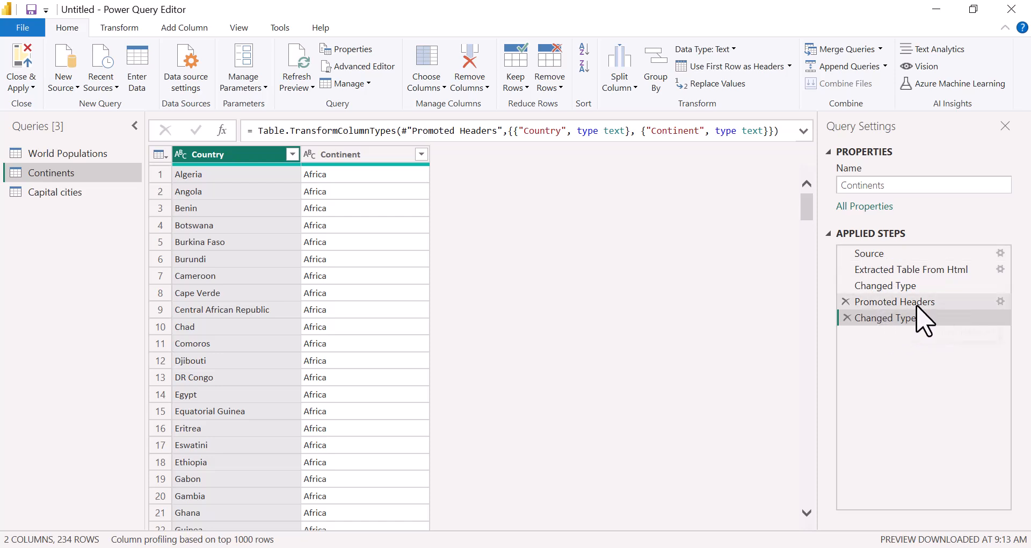
{"action": "left_click", "coordinate": [869, 253]}
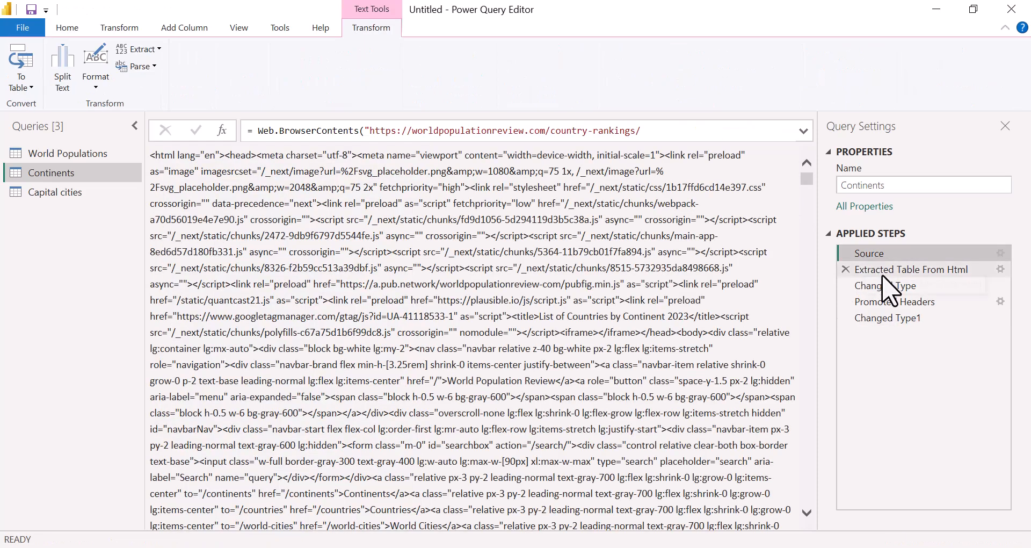
{"action": "left_click", "coordinate": [913, 271]}
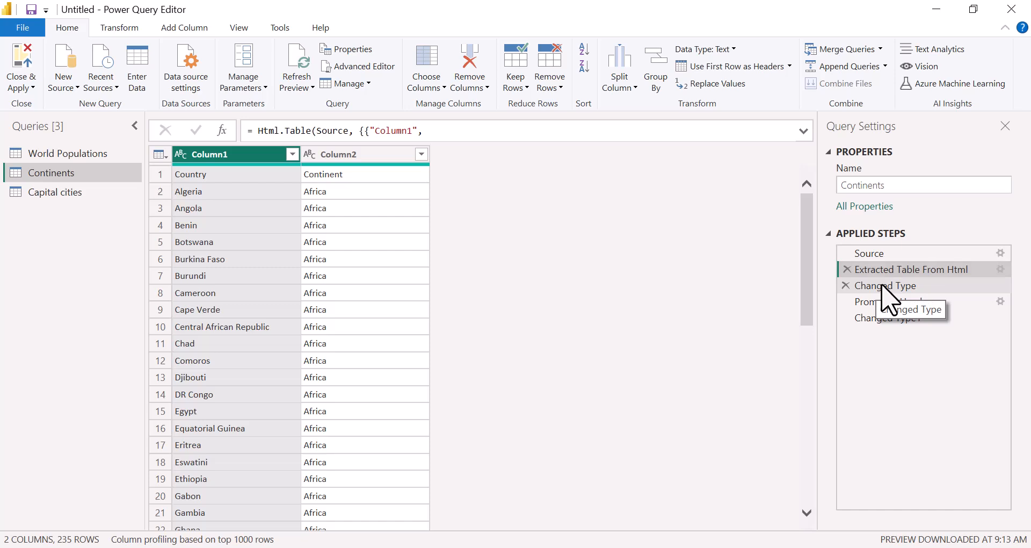
{"action": "left_click", "coordinate": [882, 285]}
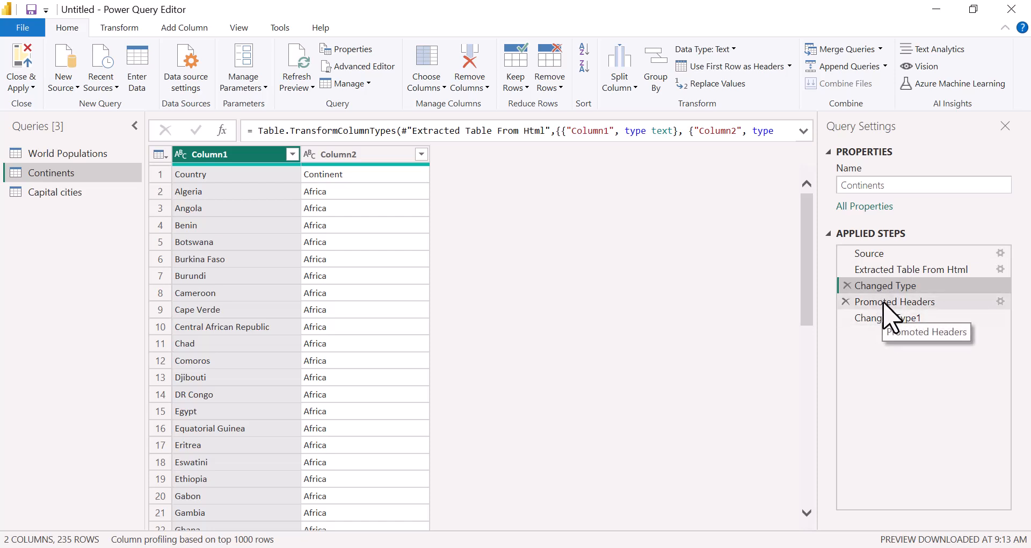
{"action": "left_click", "coordinate": [885, 302]}
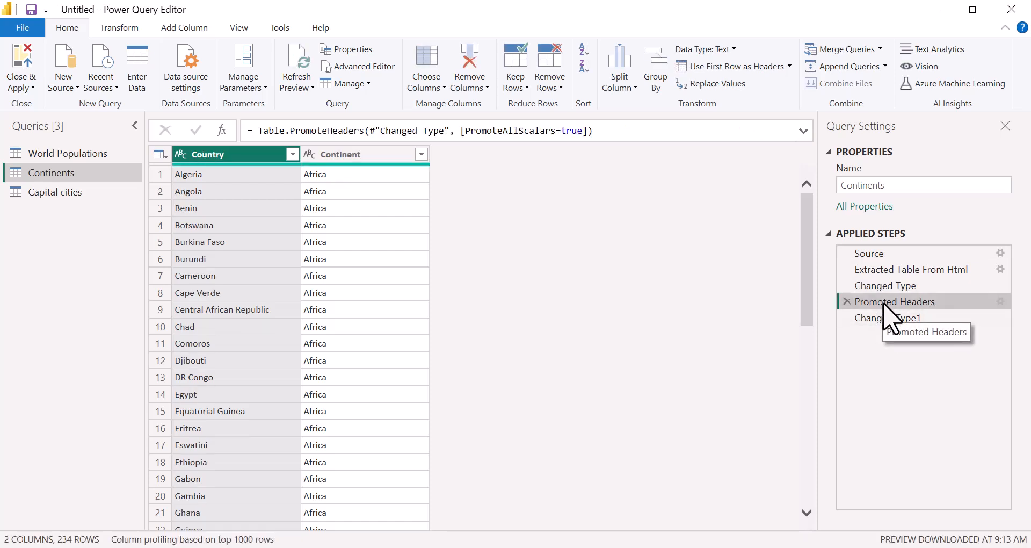
{"action": "left_click", "coordinate": [875, 321]}
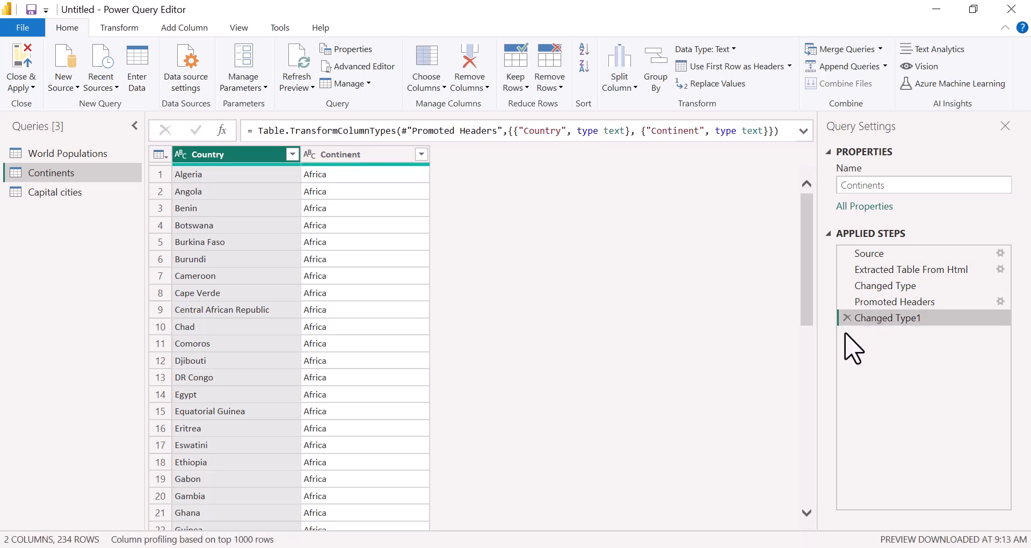
Use the first row of the Capital cities query as its headers and inspect the Capital City entries, including the one for Benin.
{"action": "left_click", "coordinate": [49, 196]}
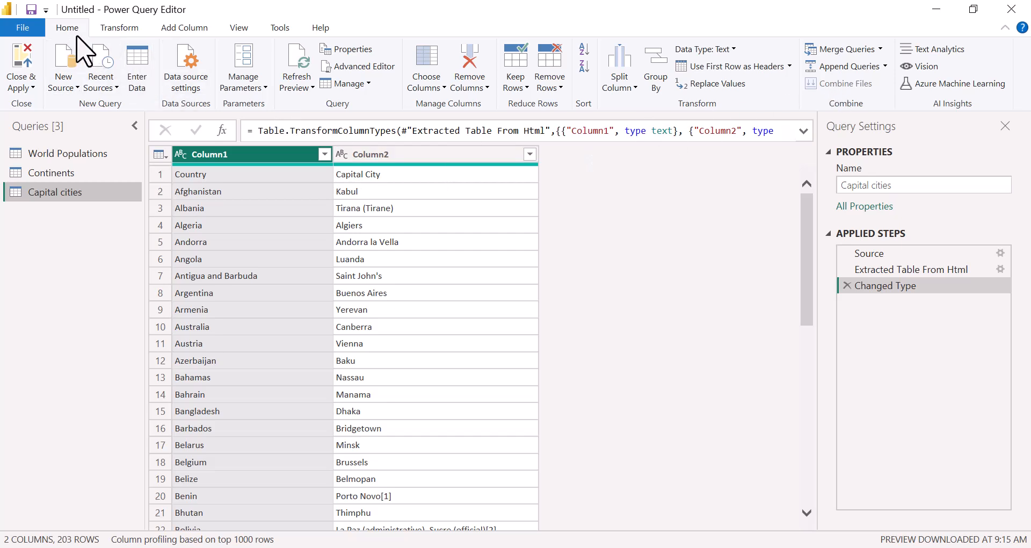
{"action": "left_click", "coordinate": [720, 69]}
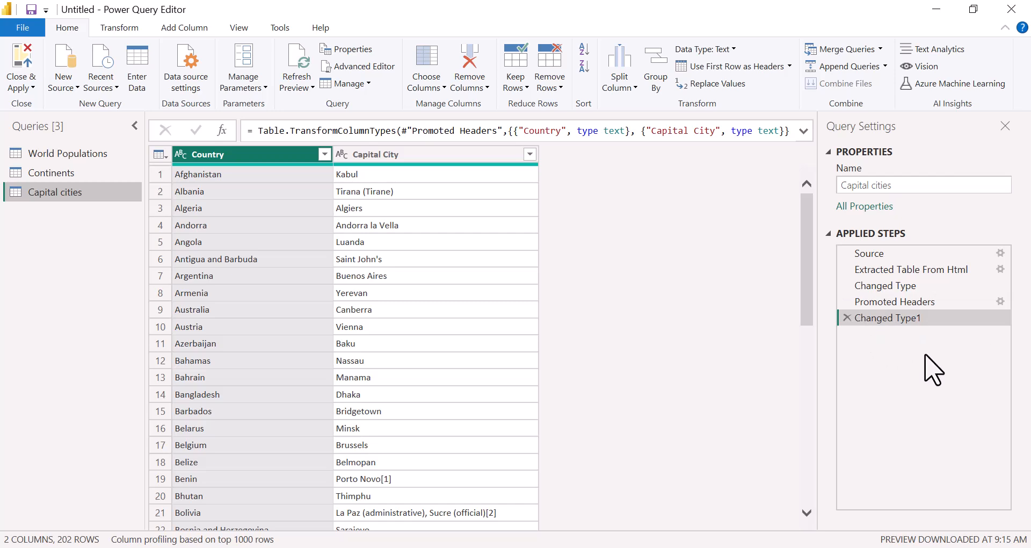
{"action": "scroll", "coordinate": [460, 280], "scroll_direction": "down", "scroll_amount": 4}
{"action": "scroll", "coordinate": [462, 282], "scroll_direction": "up", "scroll_amount": 1}
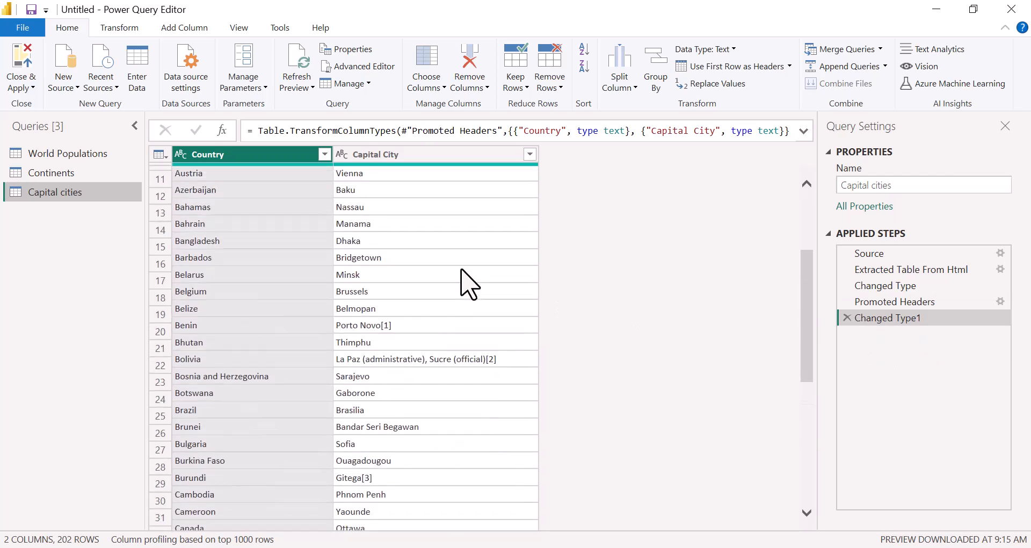
{"action": "scroll", "coordinate": [461, 280], "scroll_direction": "up", "scroll_amount": 4}
{"action": "scroll", "coordinate": [461, 281], "scroll_direction": "down", "scroll_amount": 2}
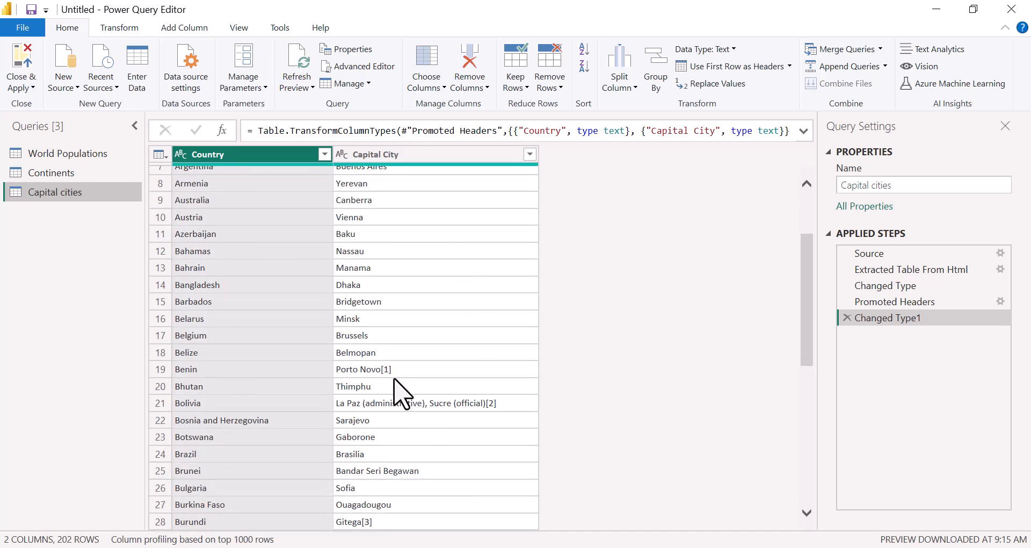
{"action": "left_click", "coordinate": [380, 372]}
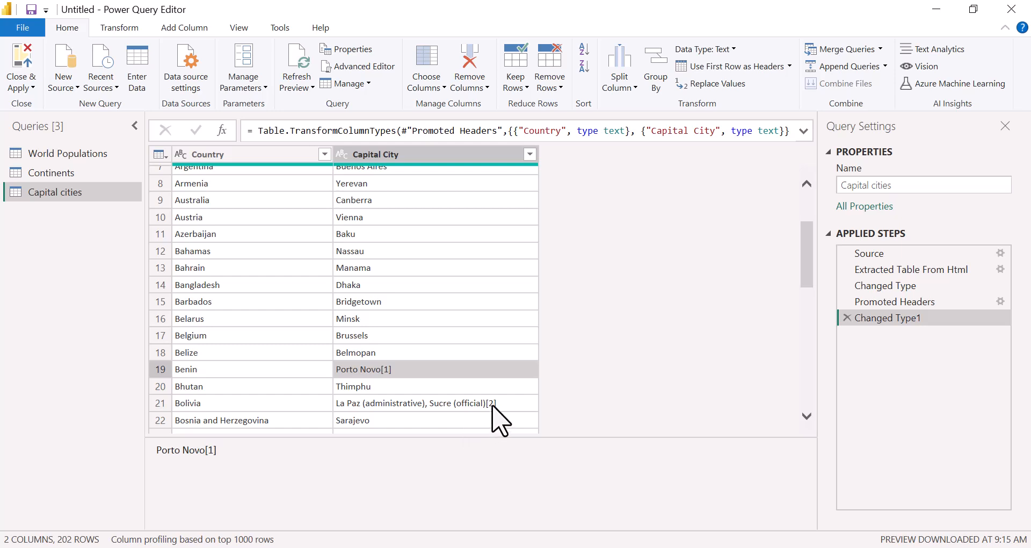
Extract only the text before the "[" delimiter in the Capital City column of the Capital cities query.
{"action": "scroll", "coordinate": [494, 352], "scroll_direction": "down", "scroll_amount": 3}
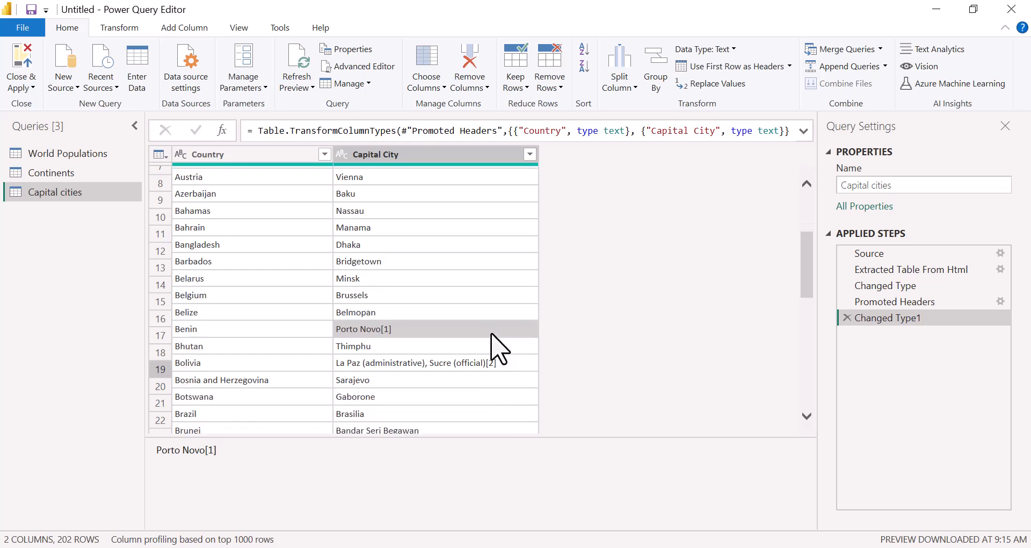
{"action": "scroll", "coordinate": [494, 352], "scroll_direction": "up", "scroll_amount": 2}
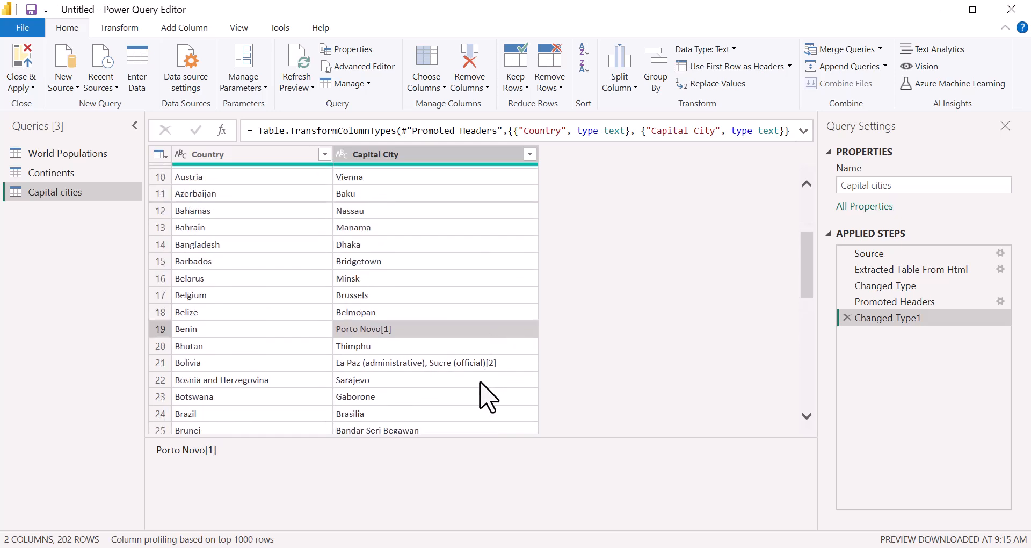
{"action": "scroll", "coordinate": [395, 322], "scroll_direction": "down", "scroll_amount": 8}
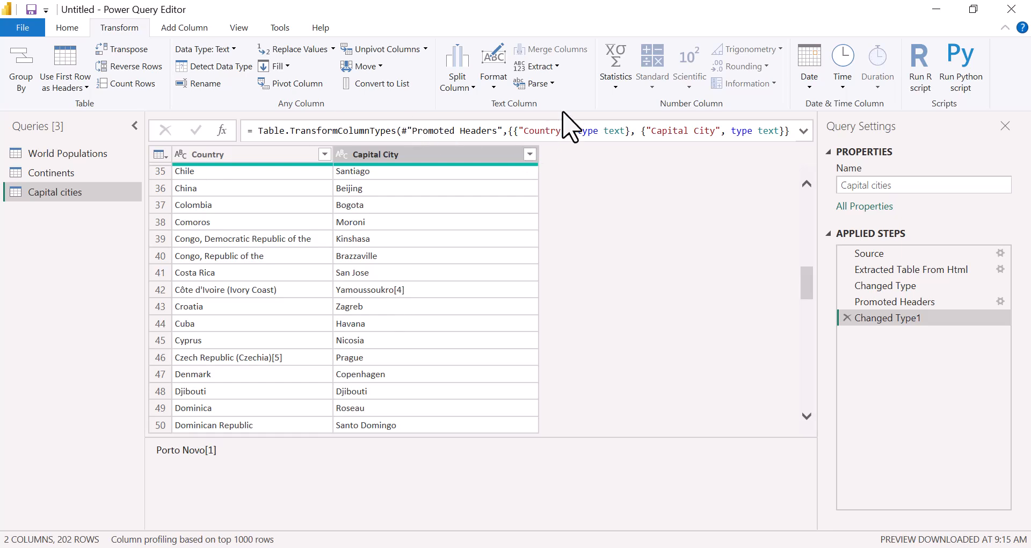
{"action": "left_click", "coordinate": [556, 67]}
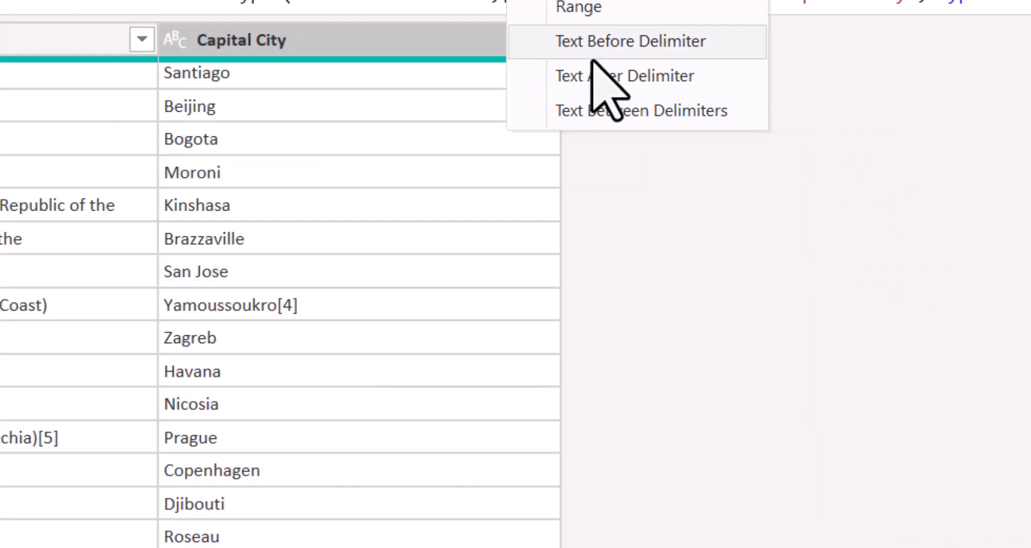
{"action": "left_click", "coordinate": [613, 45]}
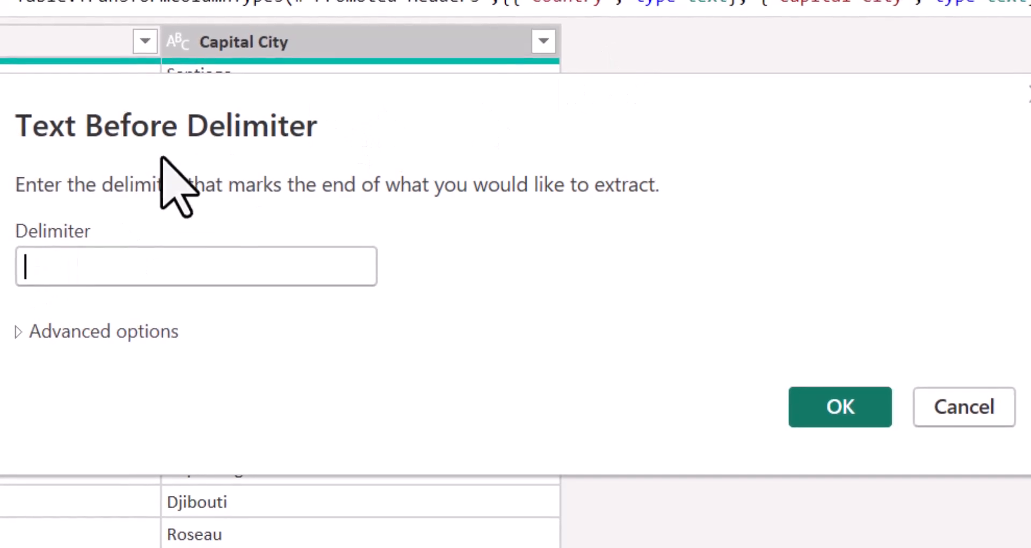
{"action": "type", "text": "["}
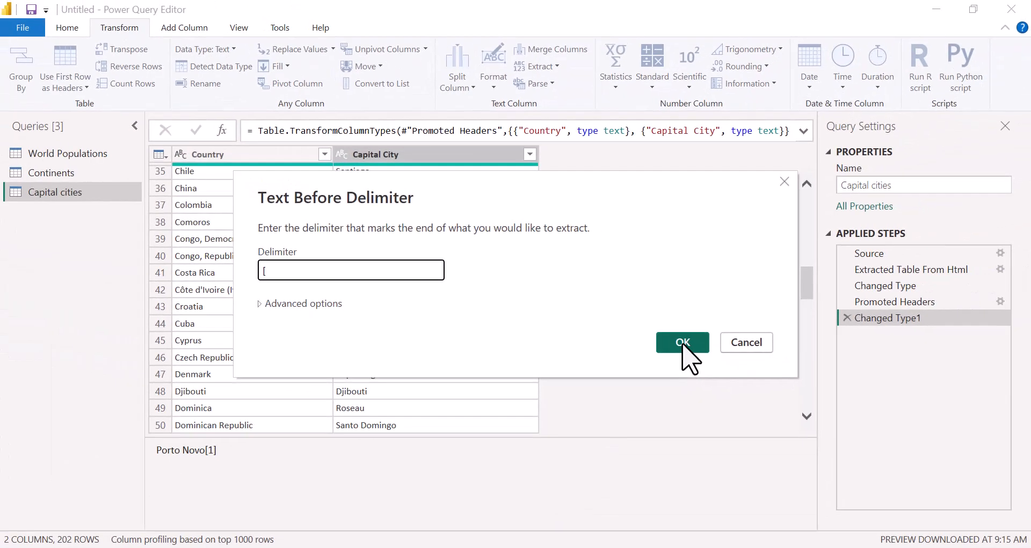
{"action": "left_click", "coordinate": [827, 402]}
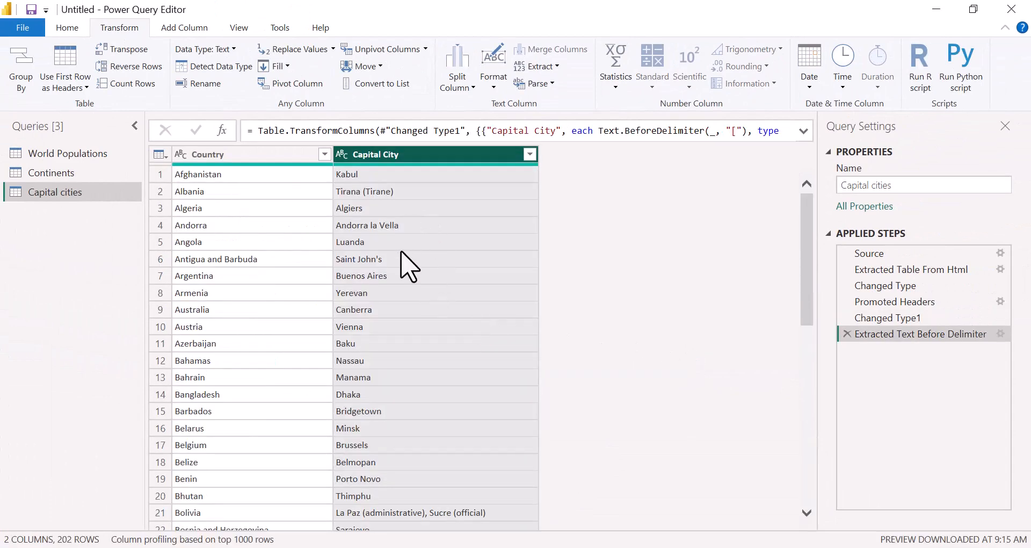
Review the Capital City values down the list for leftover bracketed footnote references.
{"action": "scroll", "coordinate": [446, 413], "scroll_direction": "down", "scroll_amount": 1}
{"action": "scroll", "coordinate": [445, 413], "scroll_direction": "down", "scroll_amount": 9}
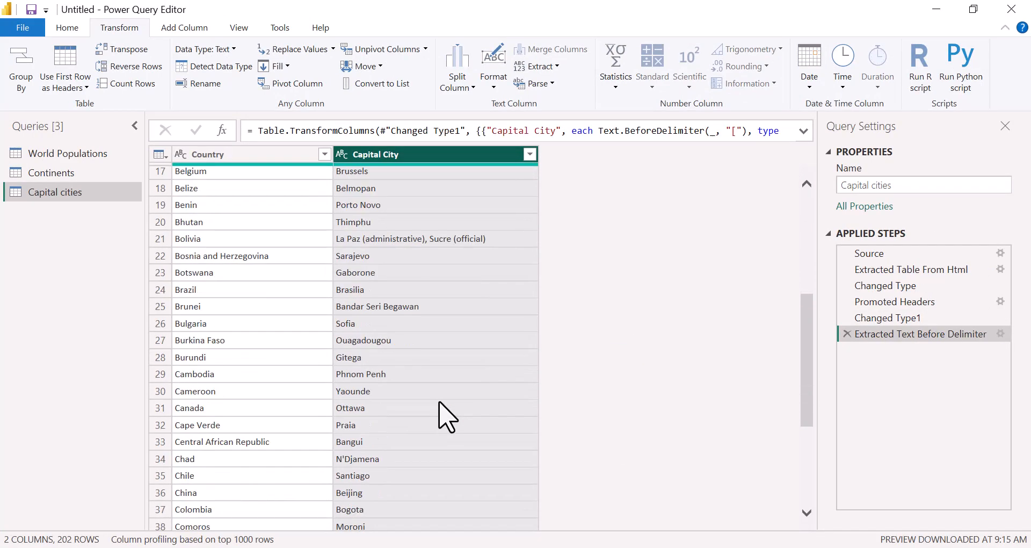
{"action": "scroll", "coordinate": [446, 413], "scroll_direction": "down", "scroll_amount": 11}
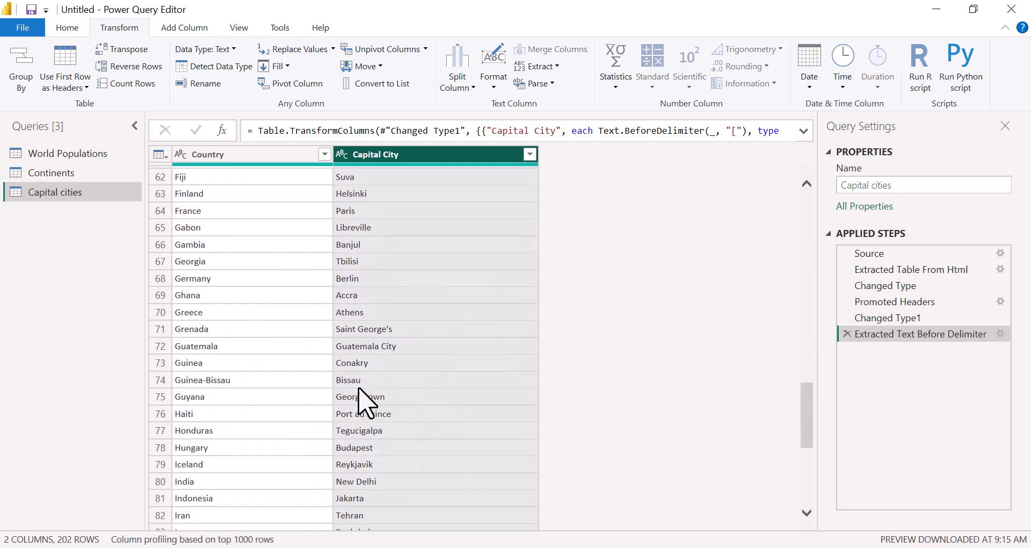
{"action": "scroll", "coordinate": [368, 445], "scroll_direction": "down", "scroll_amount": 4}
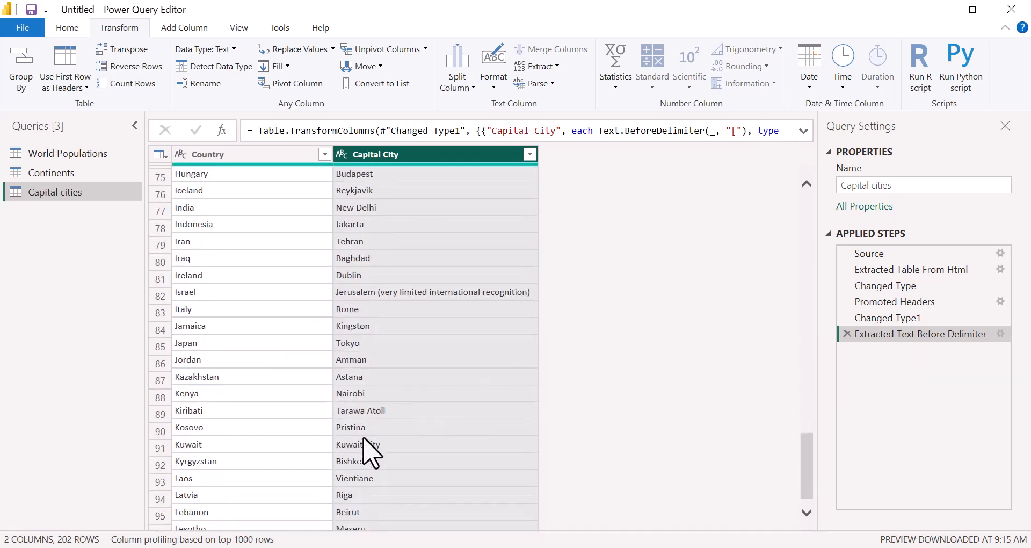
{"action": "scroll", "coordinate": [368, 445], "scroll_direction": "down", "scroll_amount": 11}
{"action": "scroll", "coordinate": [387, 435], "scroll_direction": "down", "scroll_amount": 4}
{"action": "left_click_drag", "start_coordinate": [807, 461], "coordinate": [805, 186]}
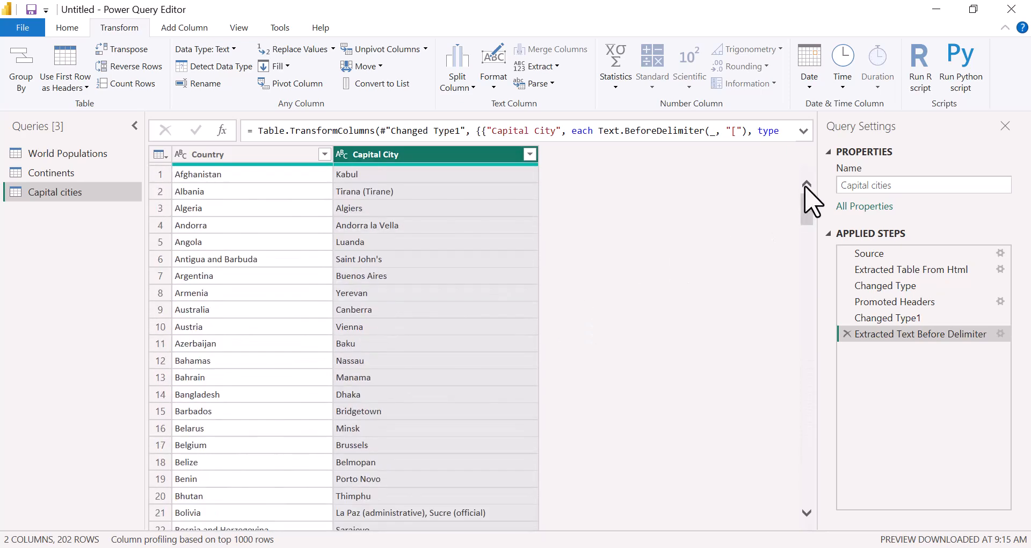
Review the Continents and World Populations queries through to their last rows.
{"action": "left_click", "coordinate": [47, 173]}
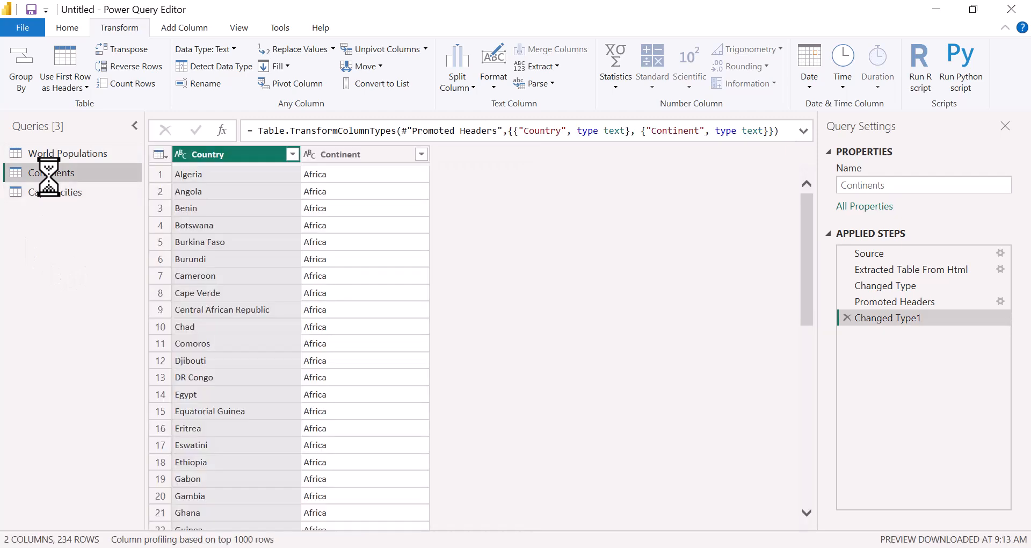
{"action": "scroll", "coordinate": [408, 359], "scroll_direction": "down", "scroll_amount": 7}
{"action": "scroll", "coordinate": [408, 361], "scroll_direction": "down", "scroll_amount": 7}
{"action": "left_click_drag", "start_coordinate": [816, 373], "coordinate": [832, 520]}
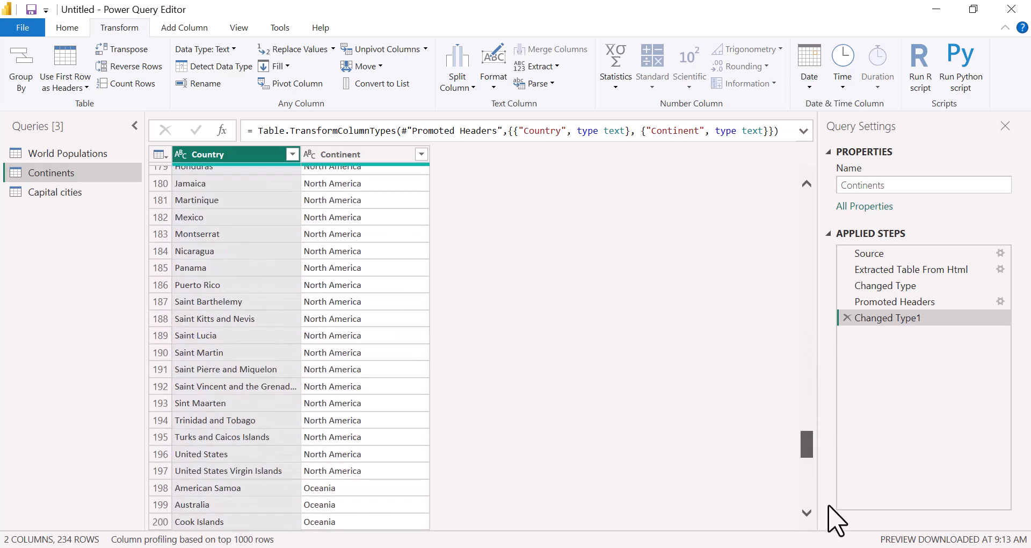
{"action": "left_click_drag", "start_coordinate": [812, 465], "coordinate": [801, 493]}
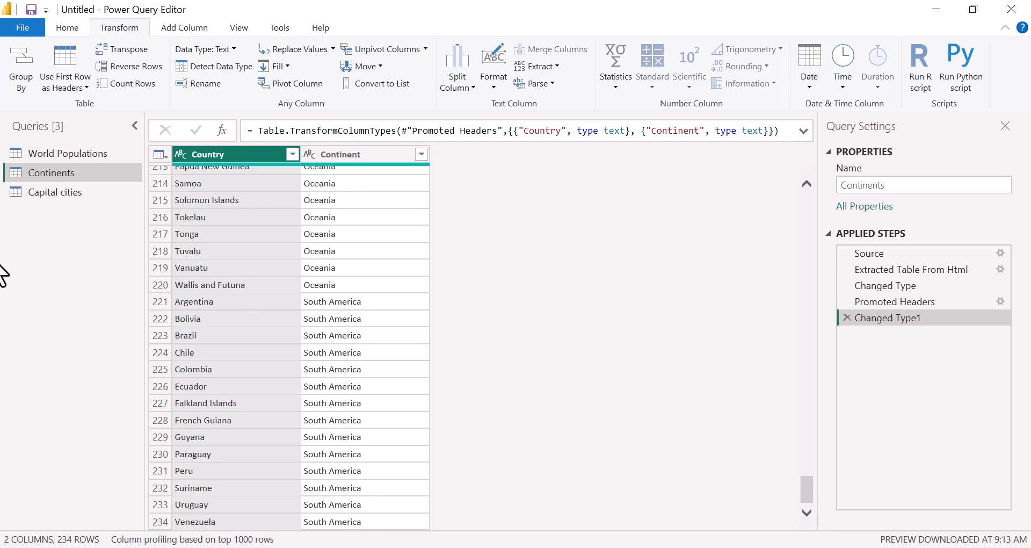
{"action": "left_click", "coordinate": [79, 156]}
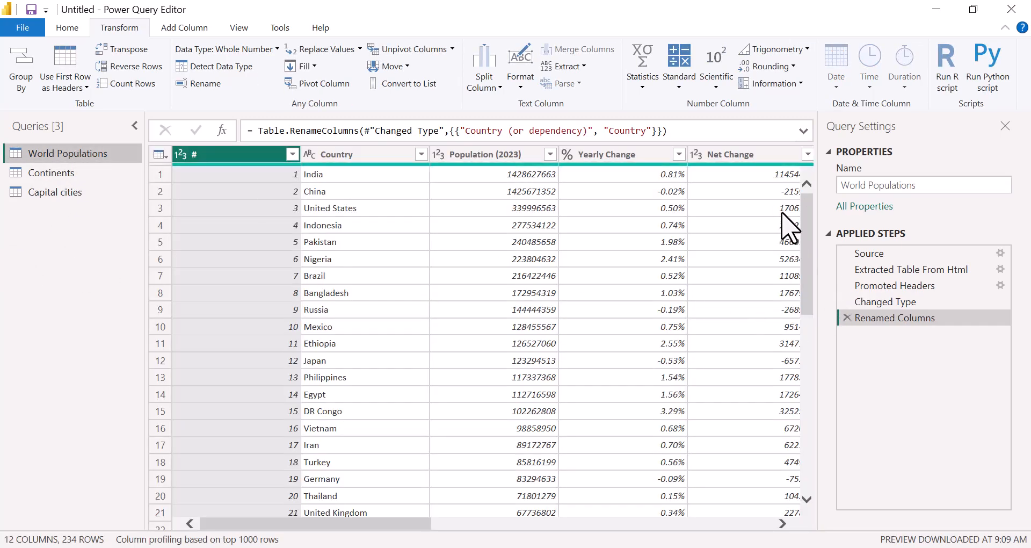
{"action": "scroll", "coordinate": [816, 215], "scroll_direction": "down", "scroll_amount": 10}
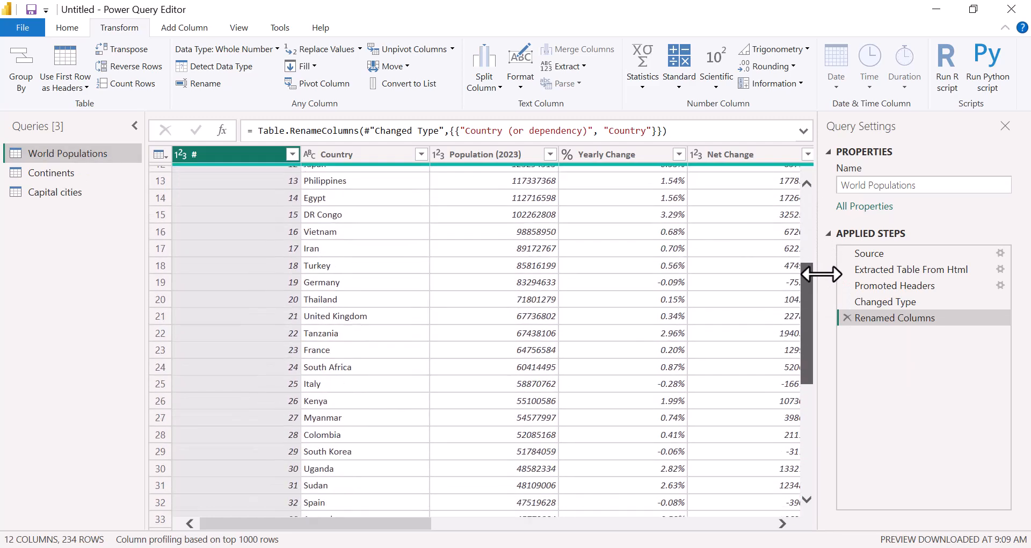
{"action": "scroll", "coordinate": [848, 423], "scroll_direction": "down", "scroll_amount": 20}
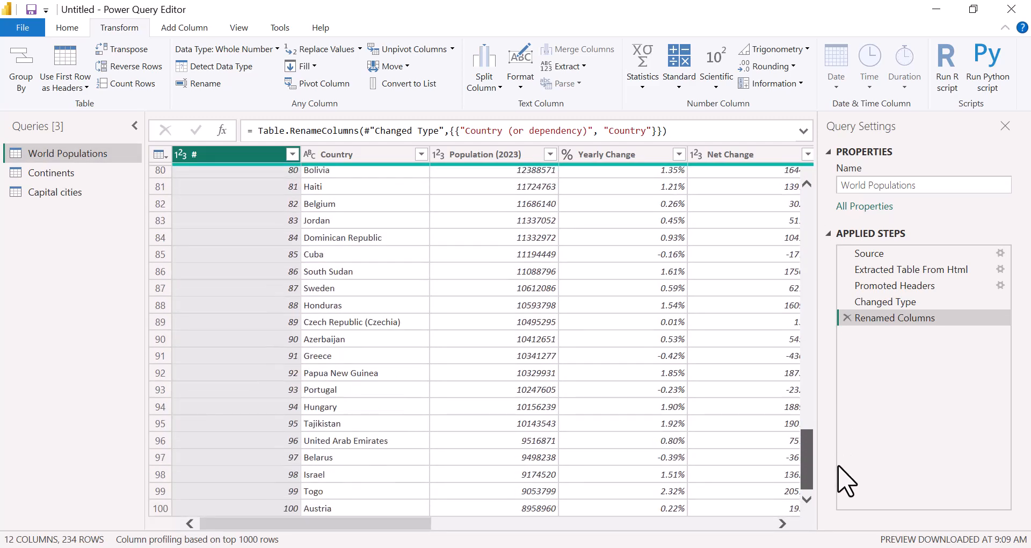
{"action": "scroll", "coordinate": [854, 502], "scroll_direction": "down", "scroll_amount": 11}
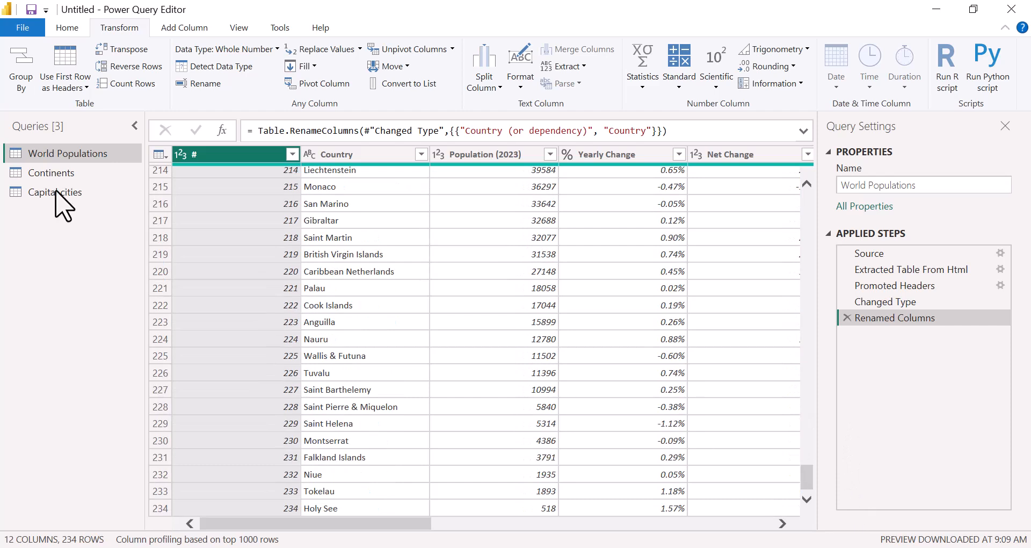
Close Power Query Editor and apply the pending changes to load the three queries into the Power BI report.
{"action": "scroll", "coordinate": [28, 69], "scroll_direction": "up", "scroll_amount": 1}
{"action": "left_click", "coordinate": [33, 89]}
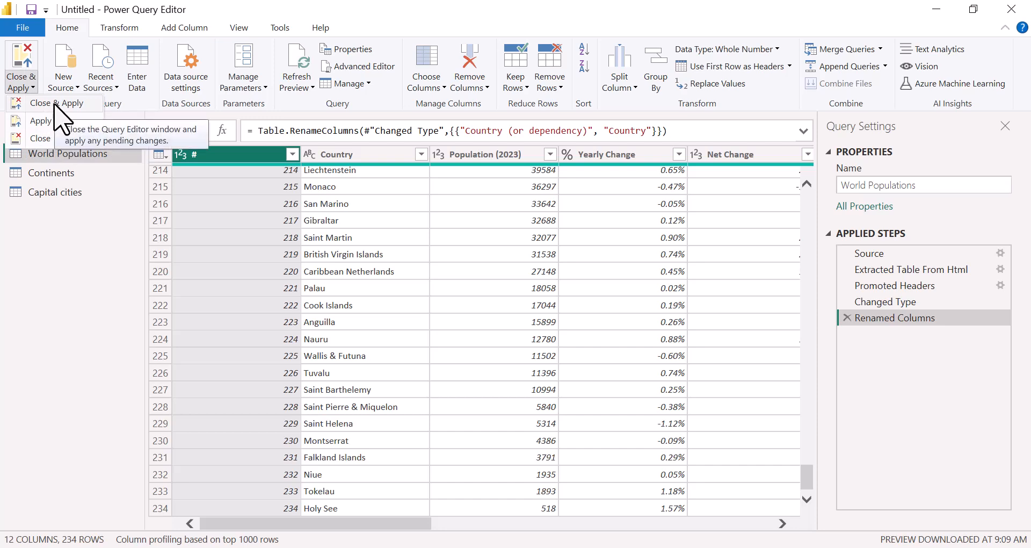
{"action": "left_click", "coordinate": [56, 103]}
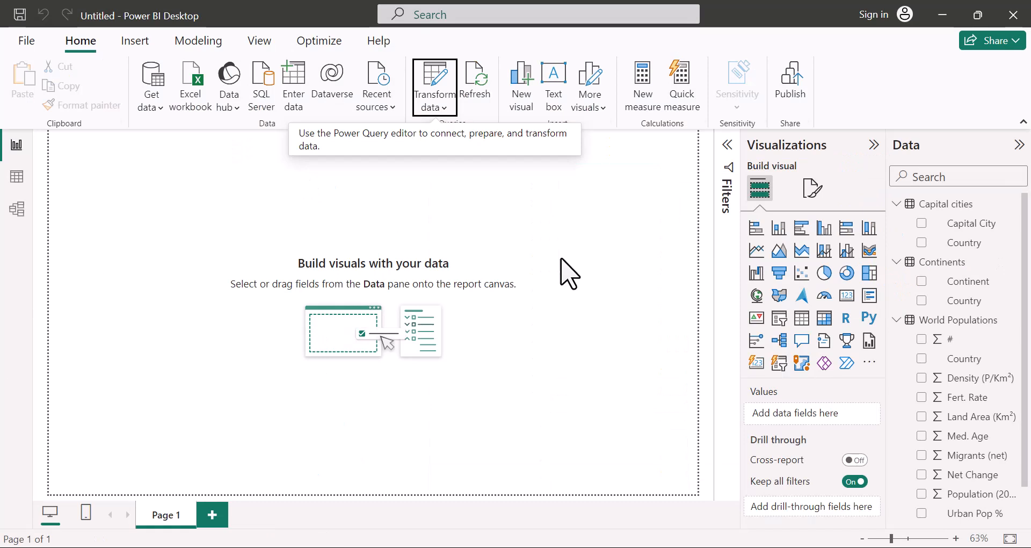
Collapse the loaded tables in the field list and expand Capital cities to check its fields.
{"action": "left_click", "coordinate": [896, 319]}
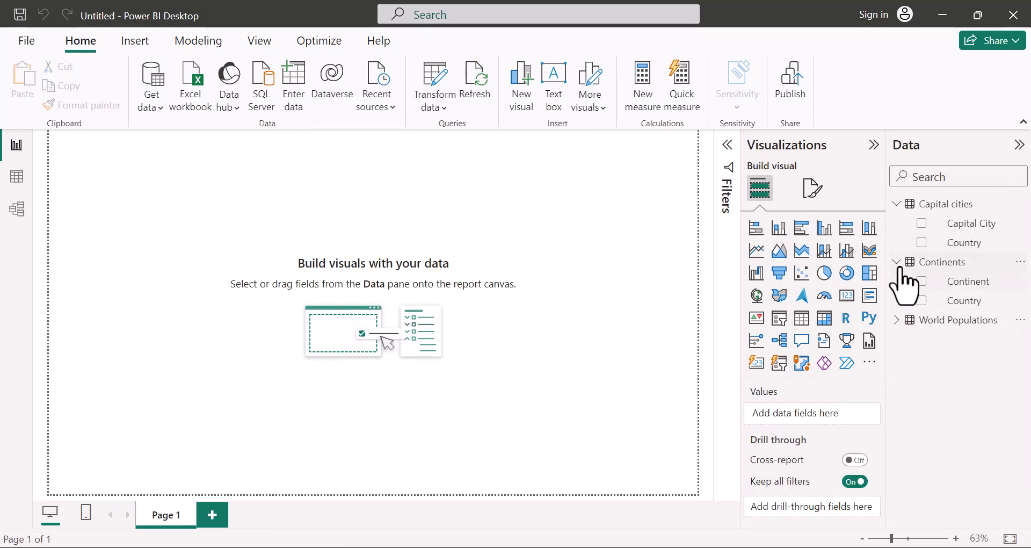
{"action": "left_click", "coordinate": [896, 262]}
{"action": "left_click", "coordinate": [896, 204]}
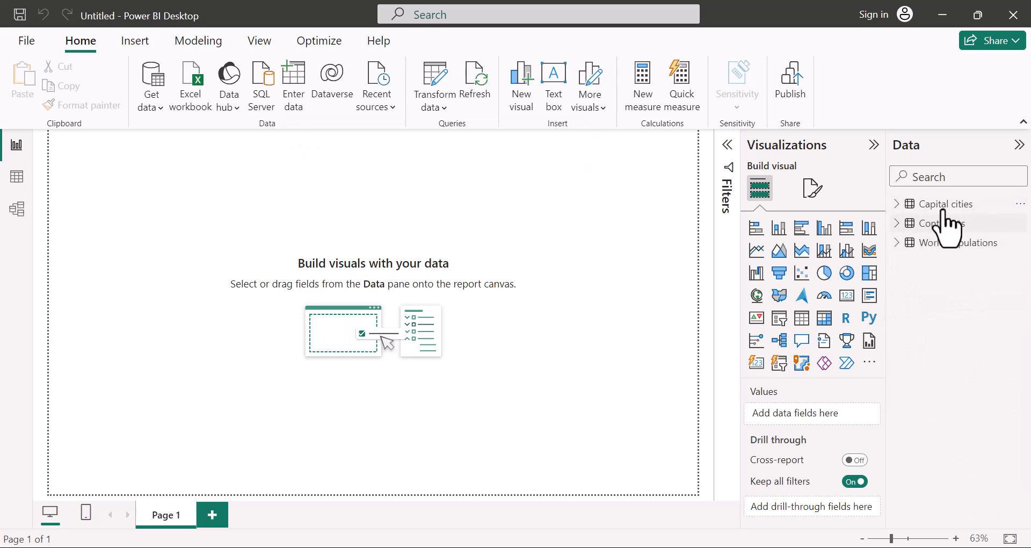
{"action": "left_click", "coordinate": [895, 204]}
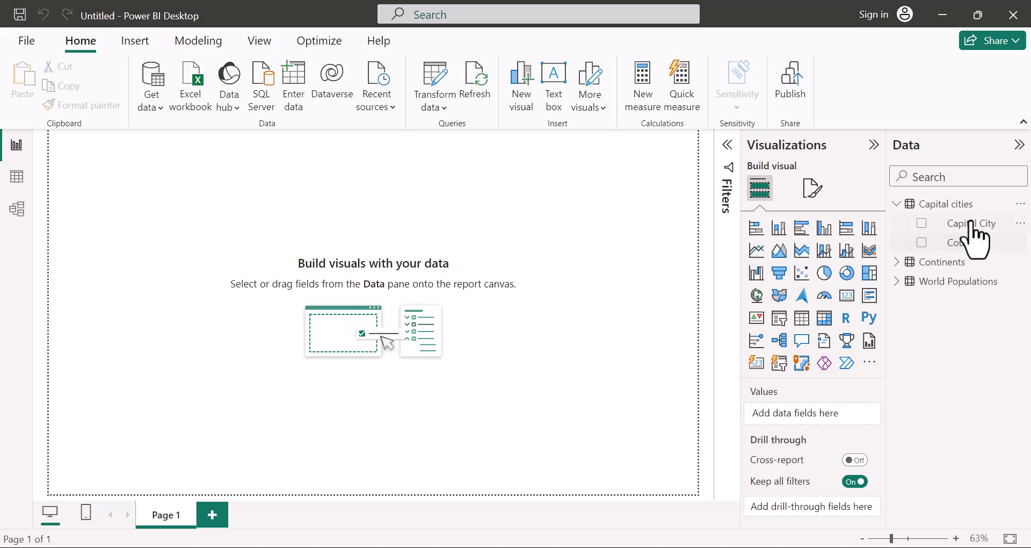
Examine the rows and columns of Capital cities, Continents and World Populations in Table view.
{"action": "left_click", "coordinate": [28, 184]}
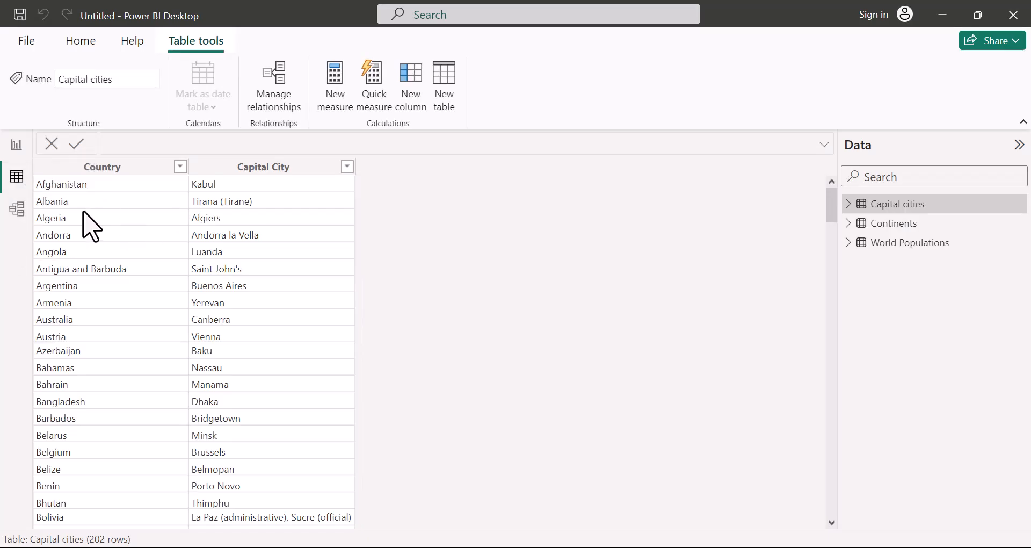
{"action": "left_click", "coordinate": [113, 167]}
{"action": "left_click", "coordinate": [251, 167]}
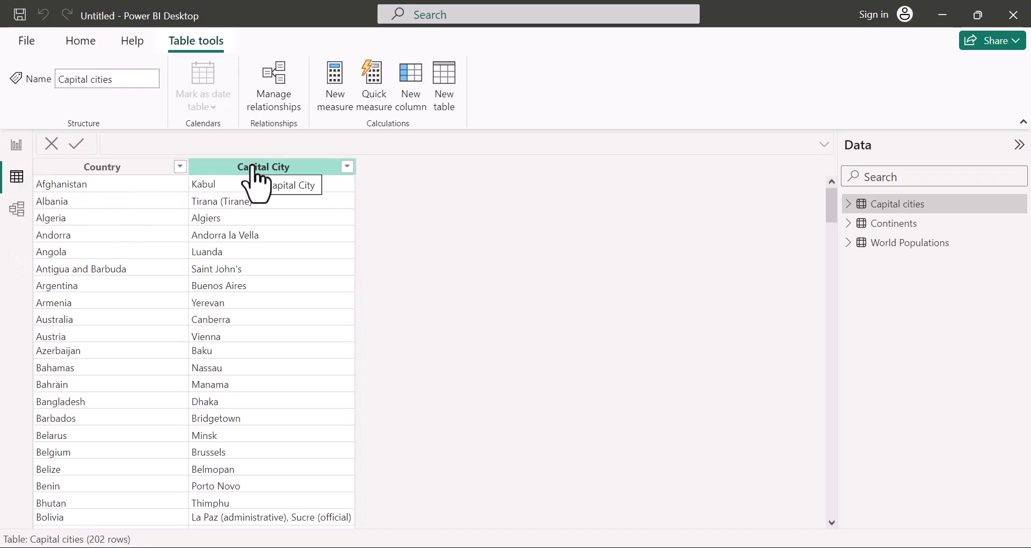
{"action": "left_click", "coordinate": [884, 225]}
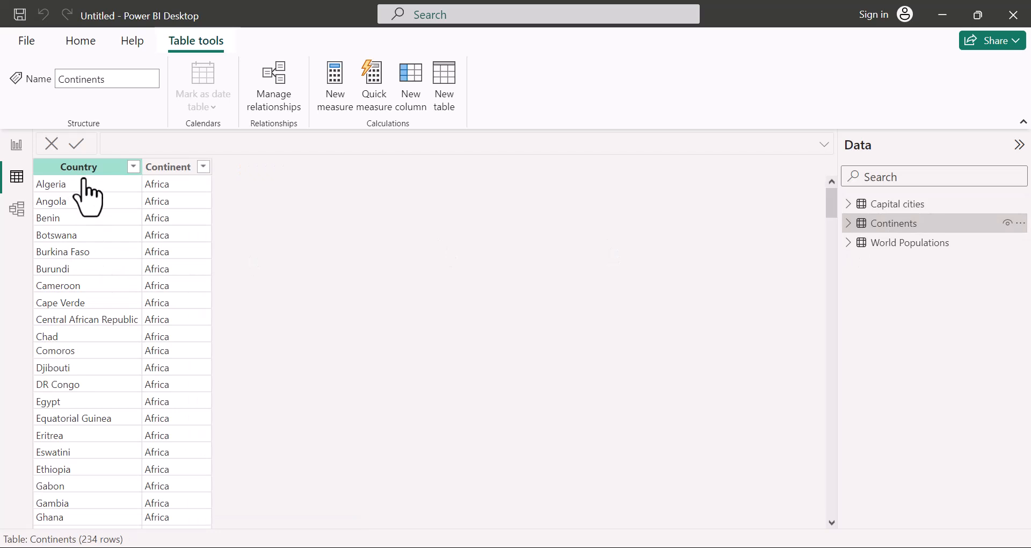
{"action": "left_click", "coordinate": [869, 243]}
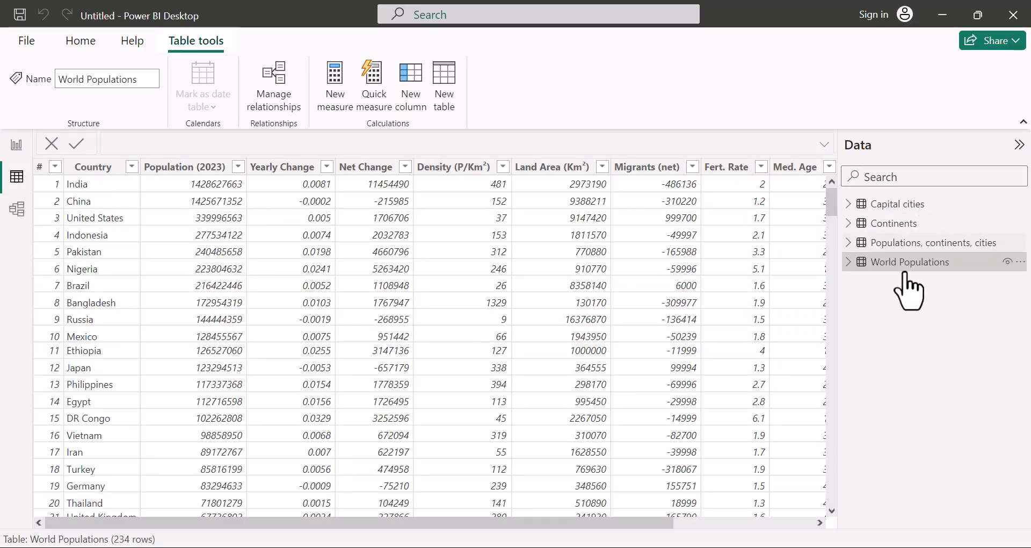
Hide the World Populations, Continents and Capital cities tables from report view and return to the report canvas.
{"action": "left_click", "coordinate": [1008, 262]}
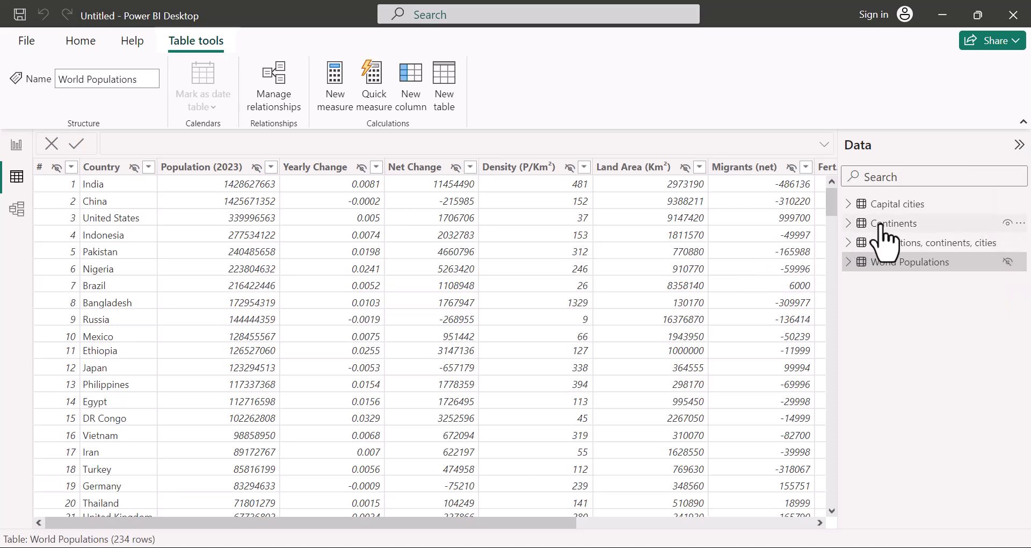
{"action": "left_click", "coordinate": [1007, 221]}
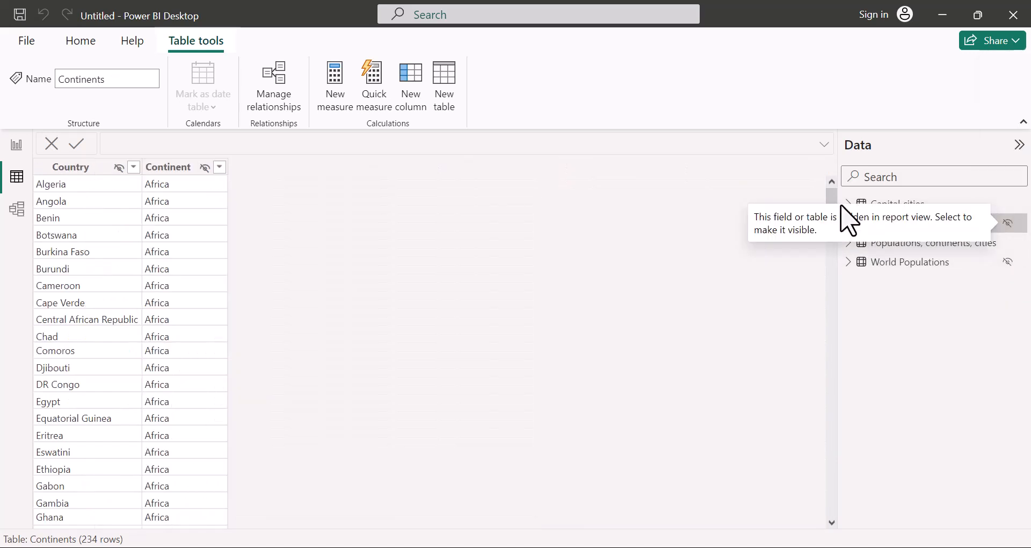
{"action": "left_click", "coordinate": [1007, 204]}
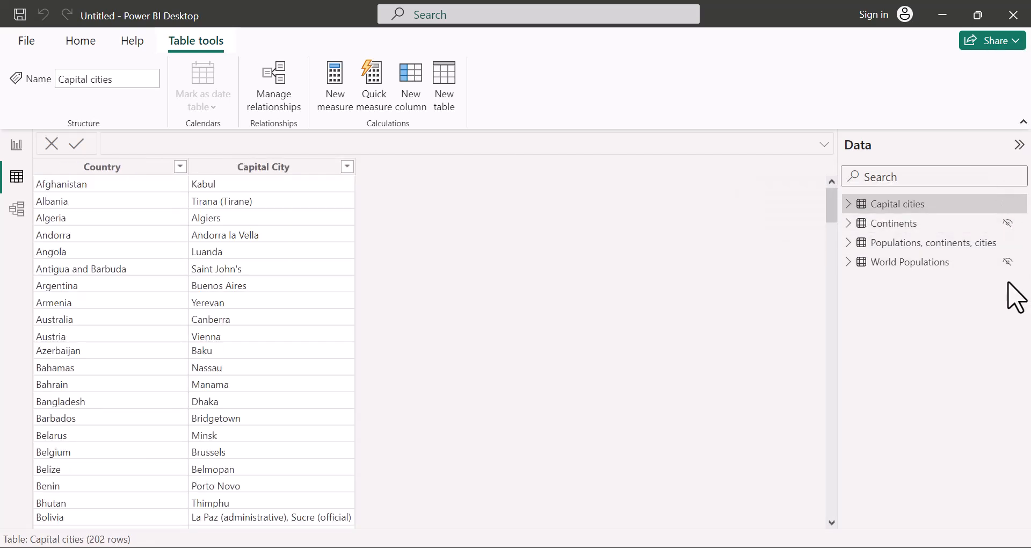
{"action": "left_click", "coordinate": [17, 145]}
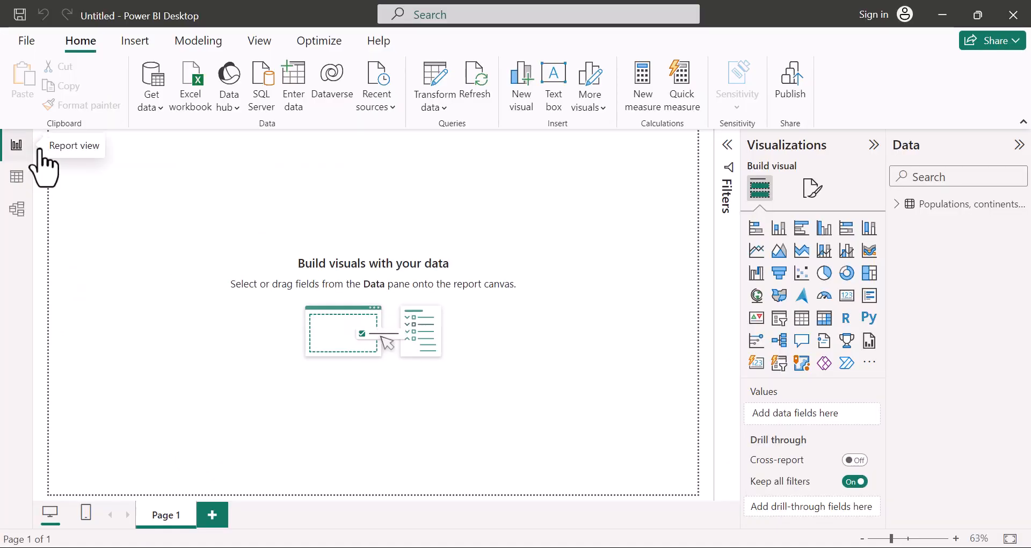
Switch the report page's canvas to a custom size, setting the width to 1500 px and entering a larger height.
{"action": "left_click", "coordinate": [895, 205]}
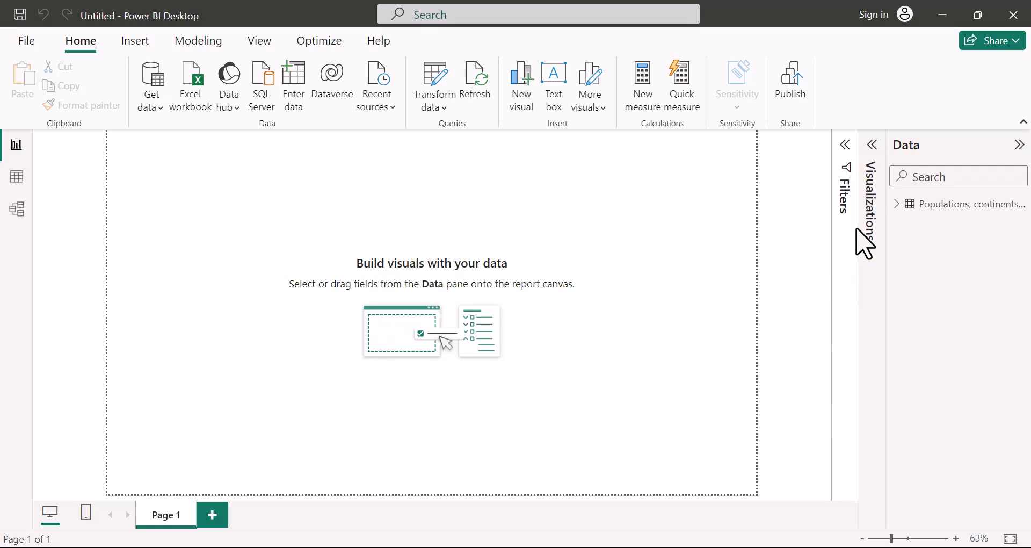
{"action": "left_click", "coordinate": [873, 161]}
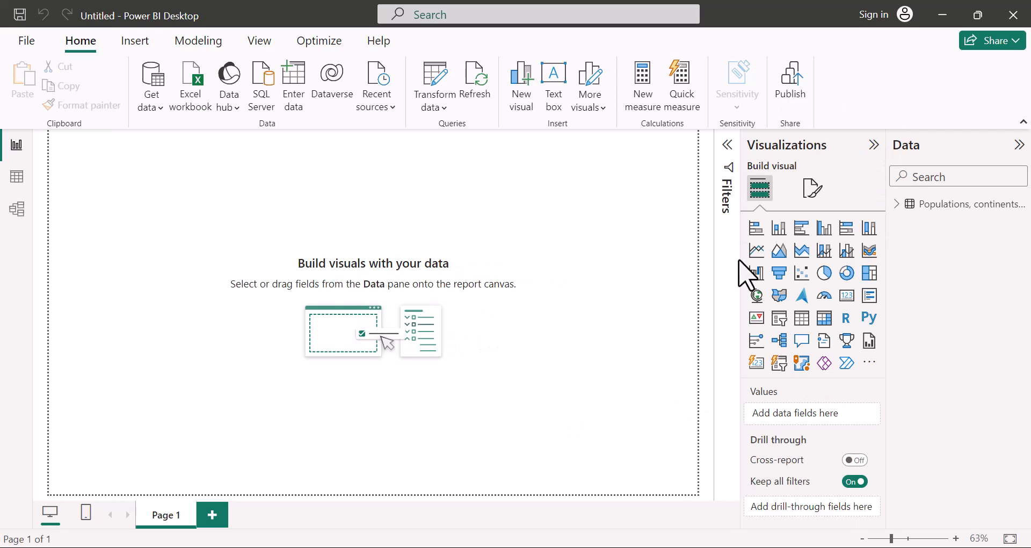
{"action": "left_click", "coordinate": [813, 189]}
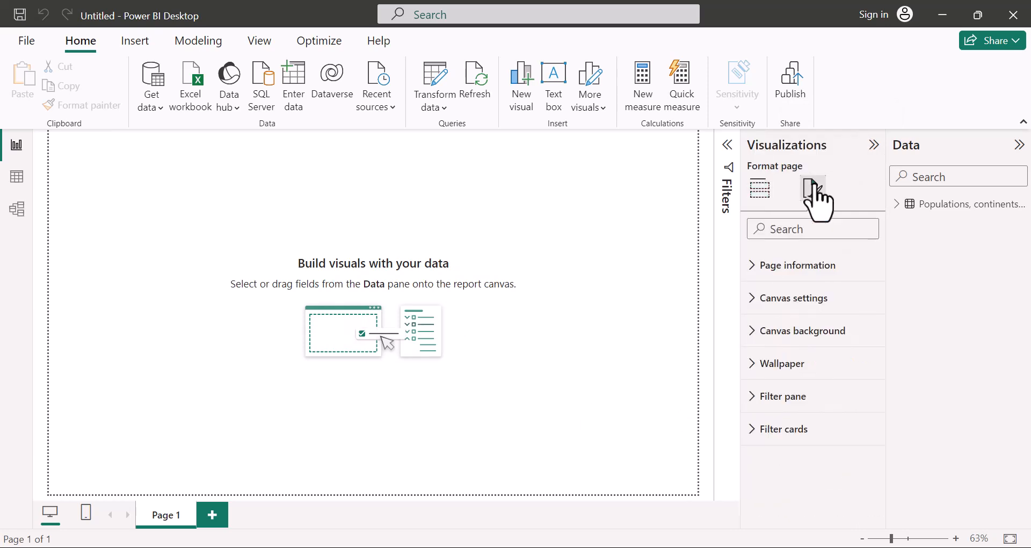
{"action": "left_click", "coordinate": [770, 302]}
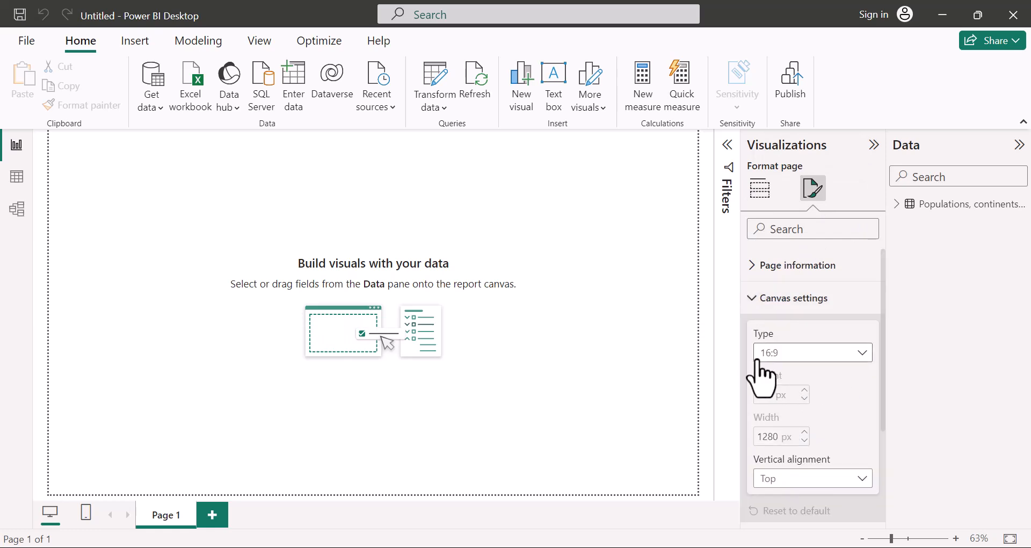
{"action": "left_click", "coordinate": [863, 353]}
{"action": "left_click", "coordinate": [780, 450]}
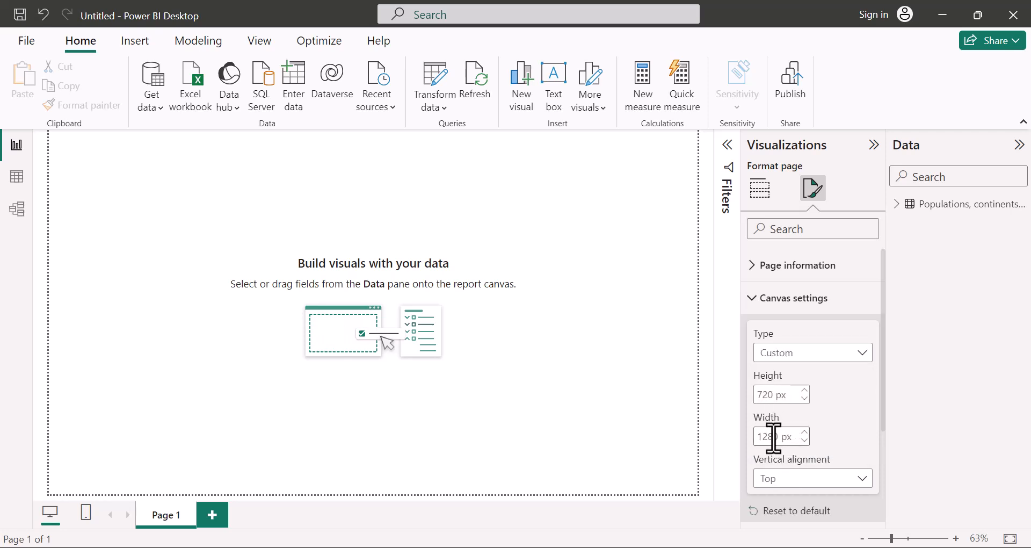
{"action": "double_click", "coordinate": [775, 437]}
{"action": "type", "text": "1500"}
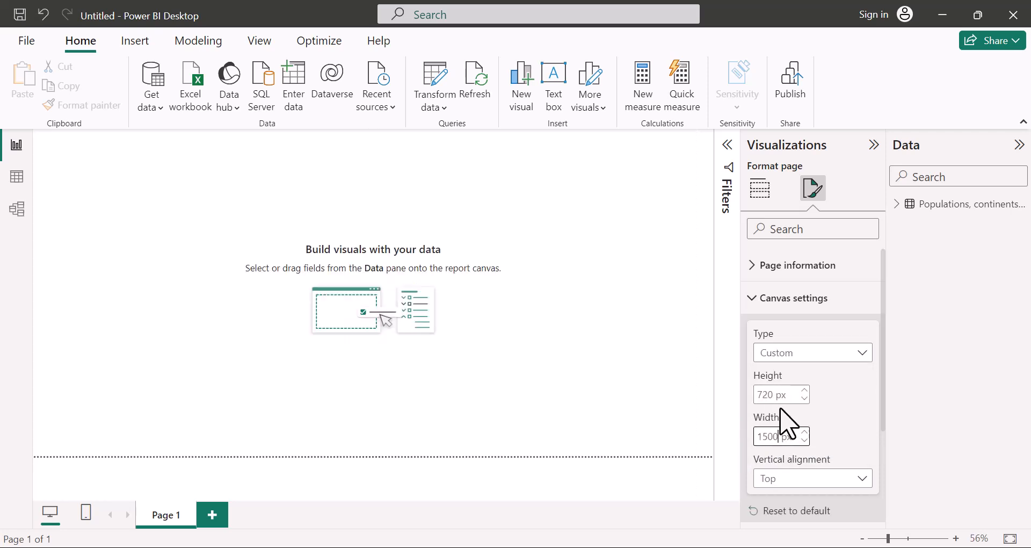
{"action": "double_click", "coordinate": [771, 395]}
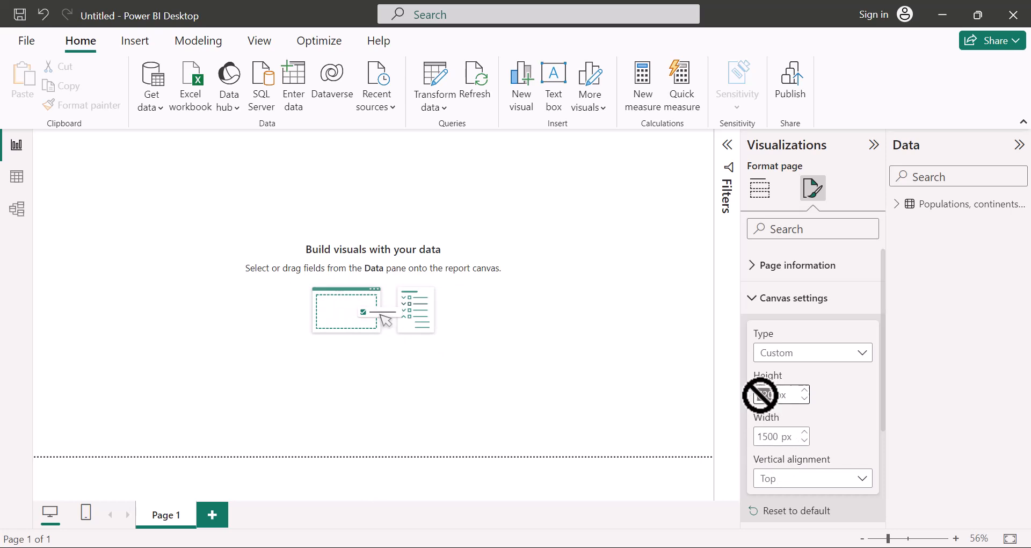
{"action": "left_click", "coordinate": [758, 310]}
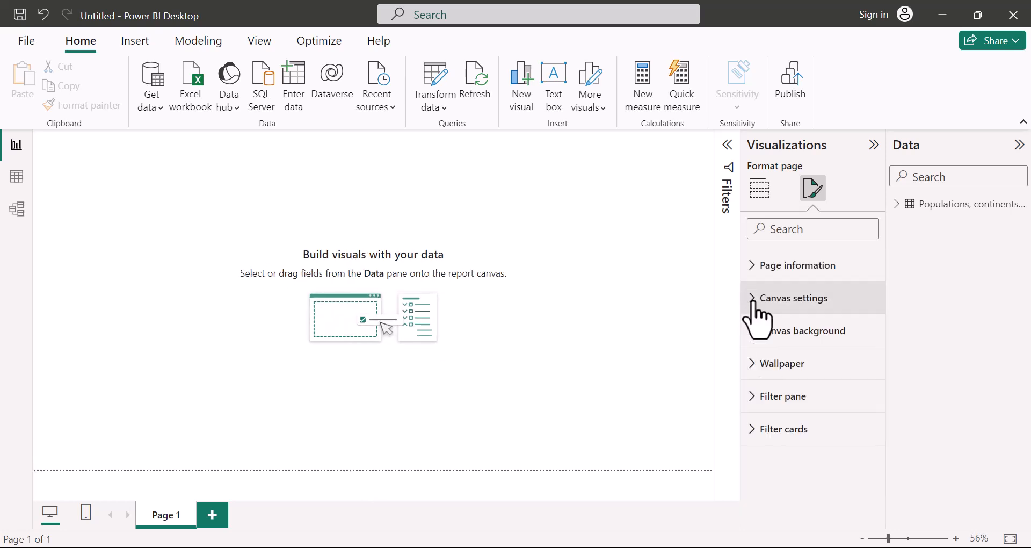
Insert a rounded rectangle at the top of the page and stretch it across the full page width as a banner.
{"action": "left_click", "coordinate": [129, 41]}
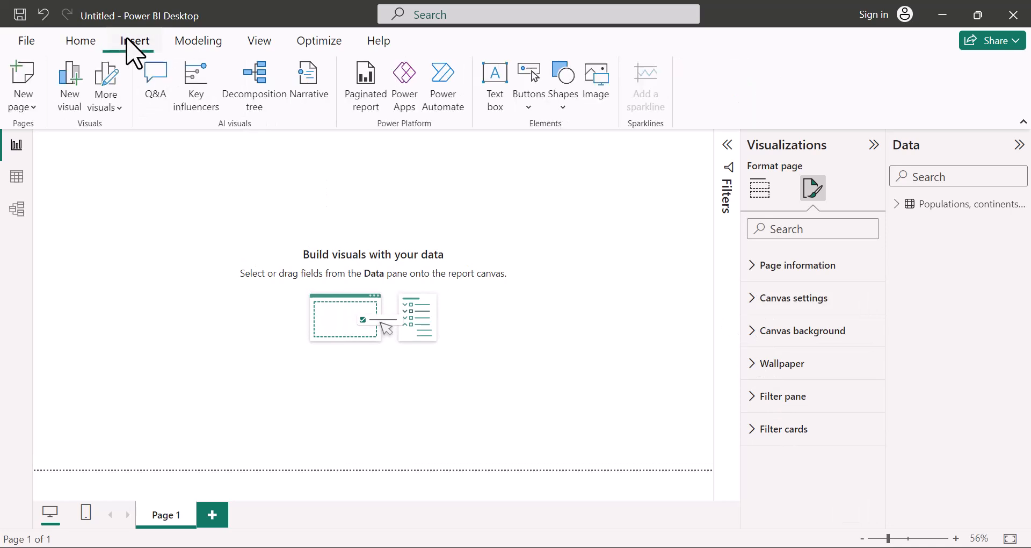
{"action": "left_click", "coordinate": [562, 88]}
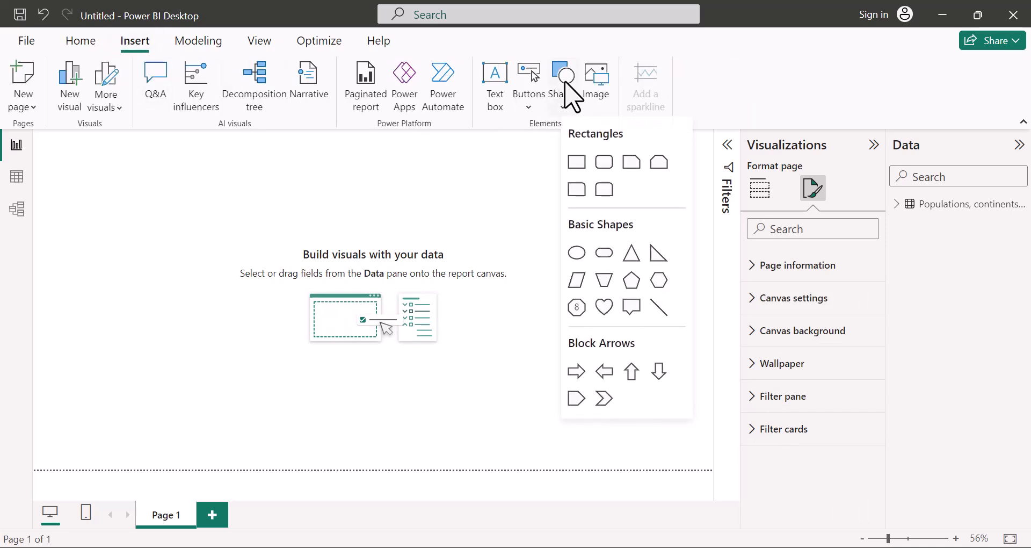
{"action": "left_click", "coordinate": [608, 165]}
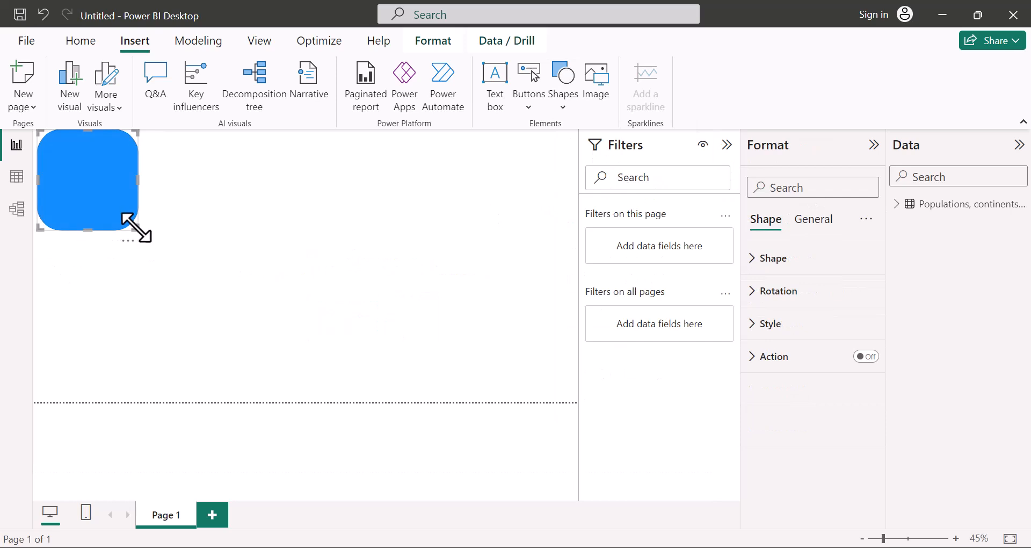
{"action": "left_click_drag", "start_coordinate": [139, 179], "coordinate": [578, 193]}
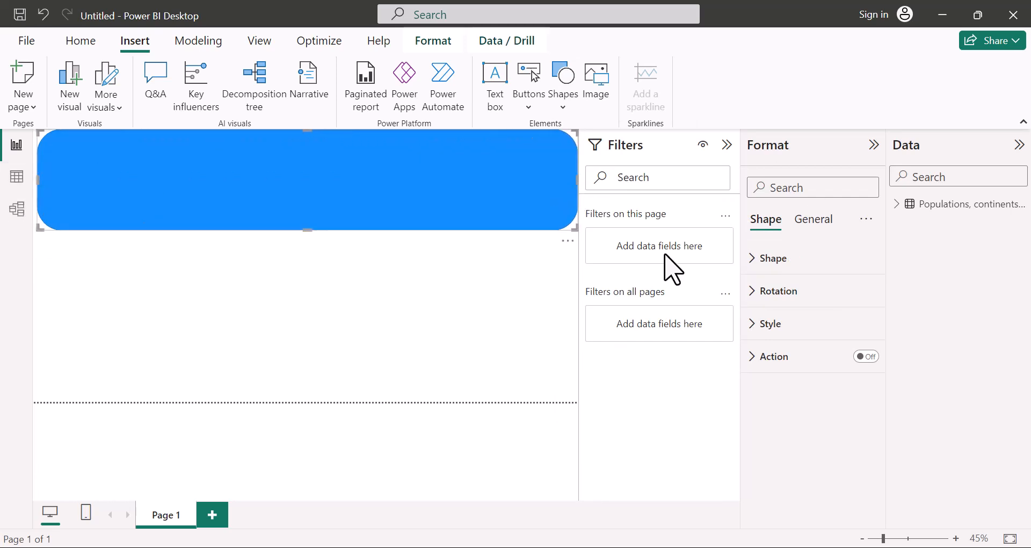
Set the banner rectangle's rounded corners to 10%.
{"action": "left_click", "coordinate": [755, 263]}
{"action": "left_click_drag", "start_coordinate": [769, 359], "coordinate": [771, 265]}
{"action": "left_click", "coordinate": [811, 219]}
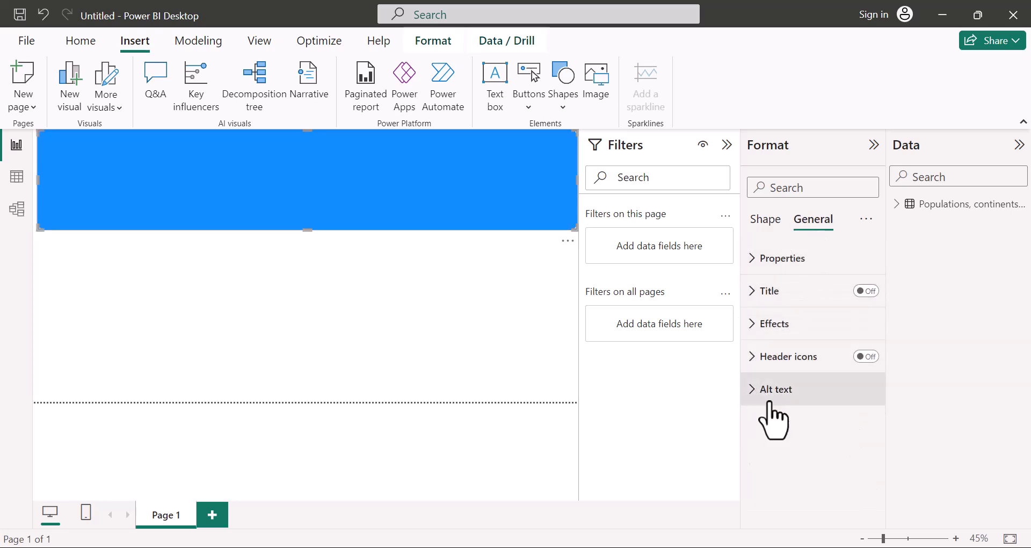
{"action": "left_click", "coordinate": [763, 220]}
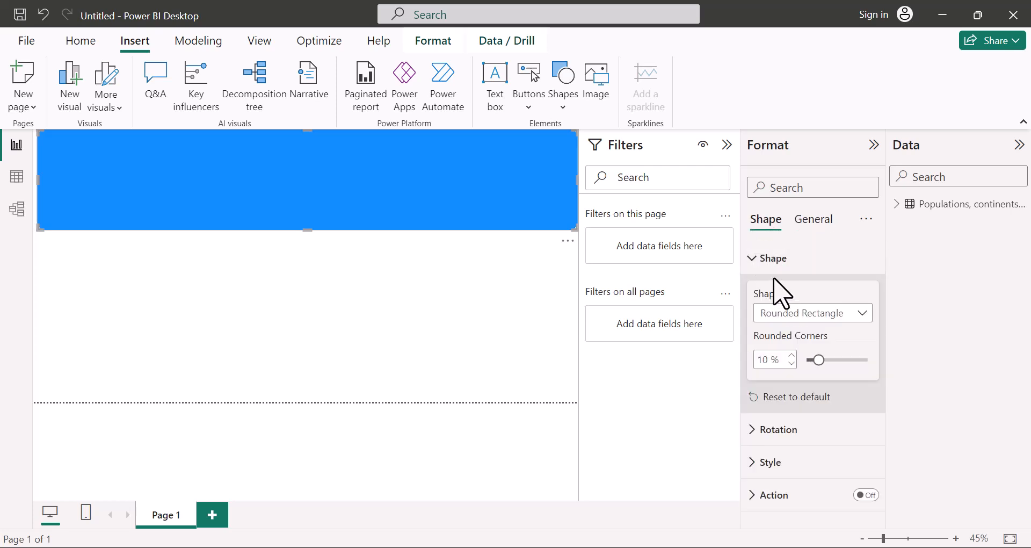
{"action": "left_click", "coordinate": [756, 258]}
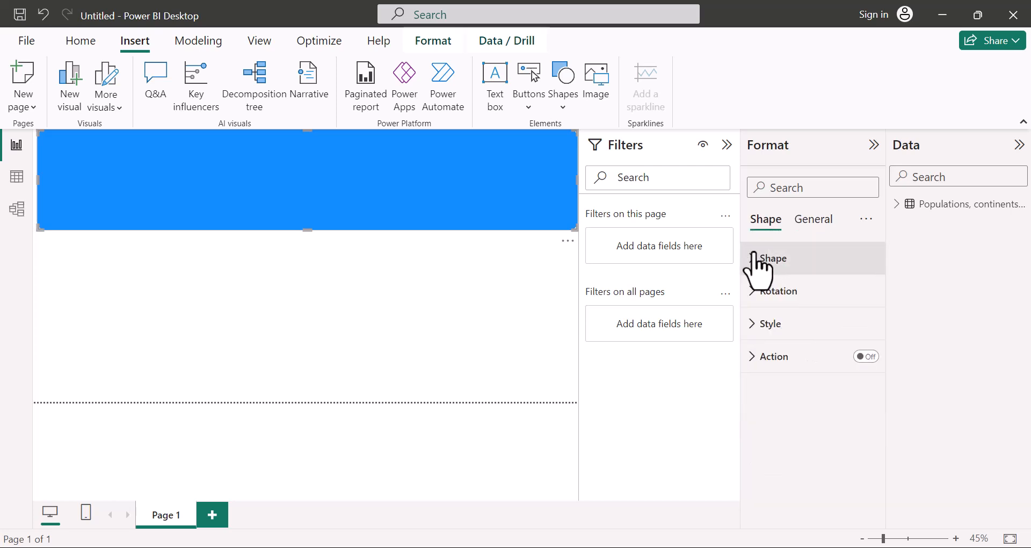
Fill the banner rectangle with dark blue #12239E and deselect it.
{"action": "left_click", "coordinate": [757, 325]}
{"action": "left_click", "coordinate": [786, 405]}
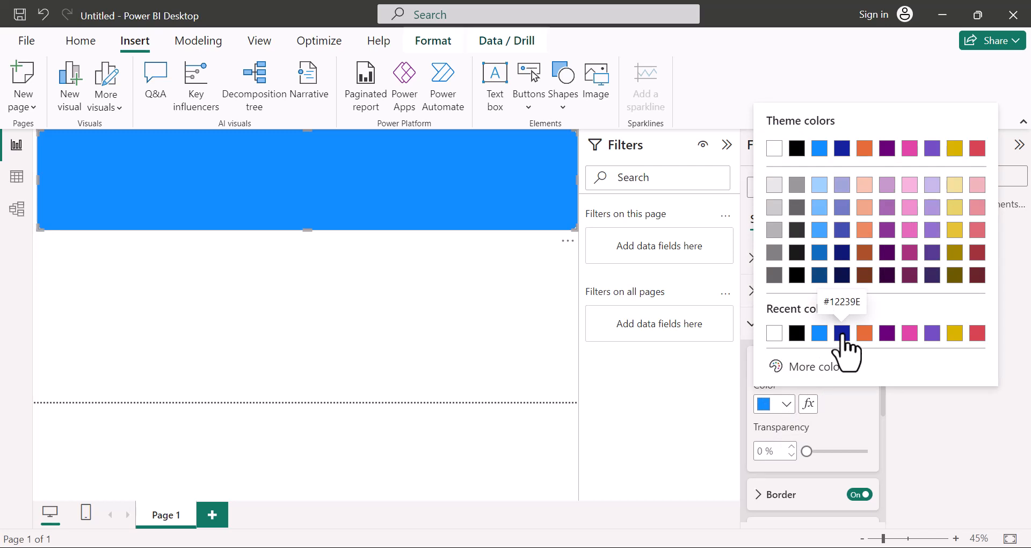
{"action": "left_click", "coordinate": [842, 333]}
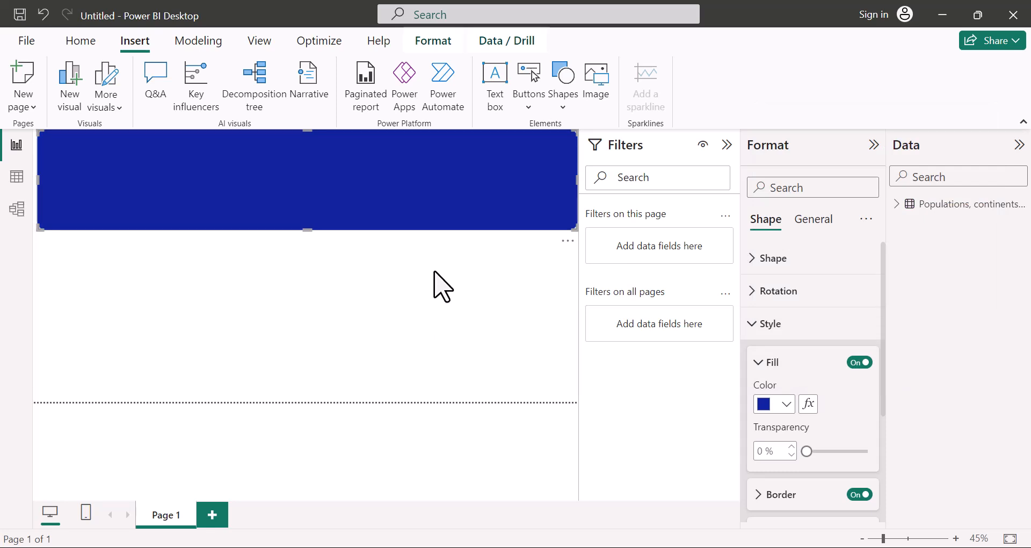
{"action": "left_click", "coordinate": [171, 305]}
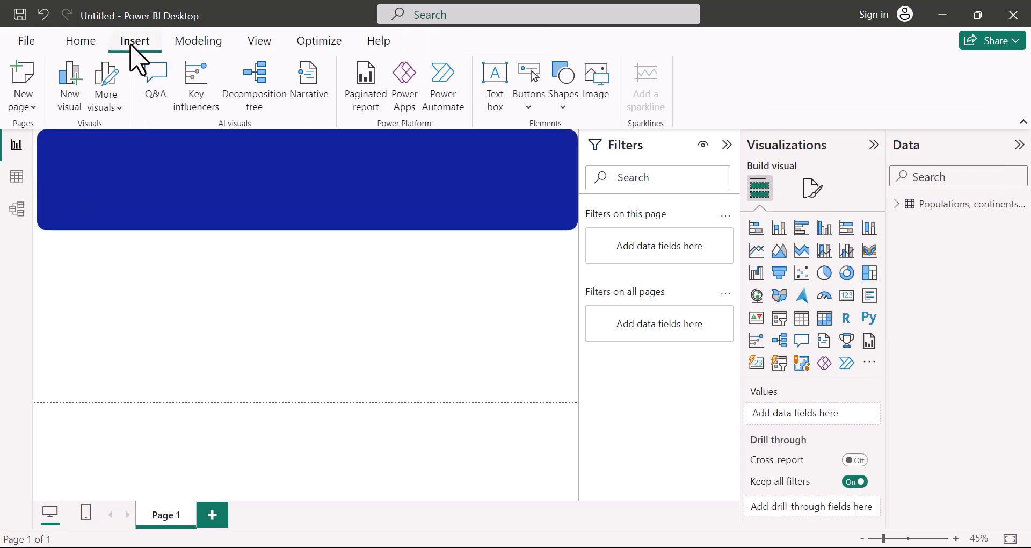
Insert a second rounded rectangle directly below the banner and resize it to about 697 wide by 321 high.
{"action": "left_click", "coordinate": [561, 89]}
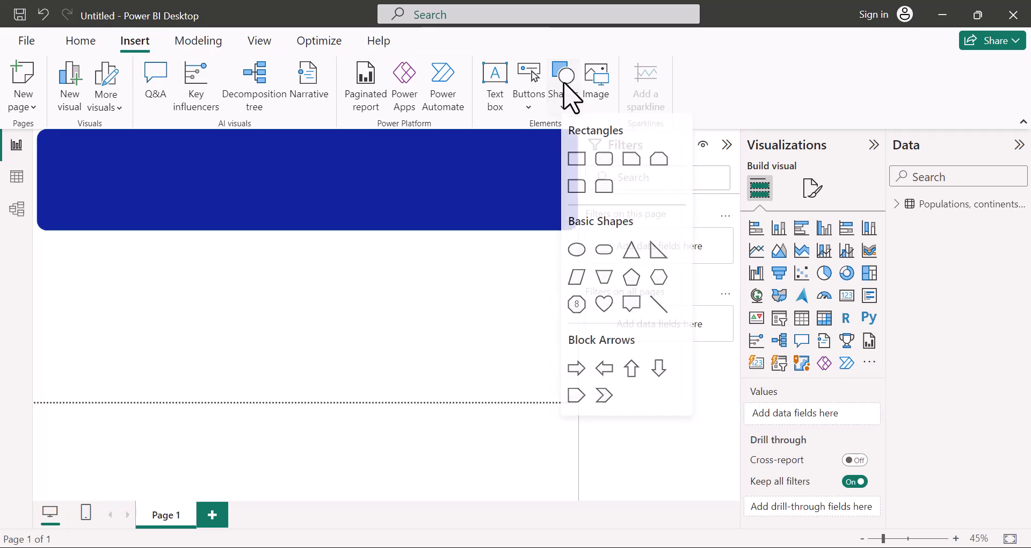
{"action": "left_click", "coordinate": [602, 164]}
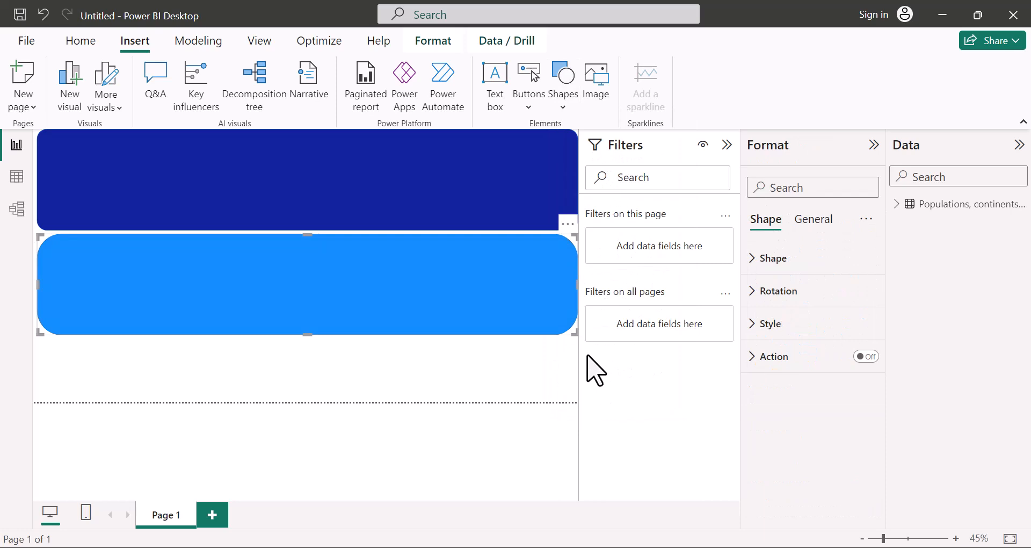
{"action": "left_click_drag", "start_coordinate": [573, 329], "coordinate": [290, 349]}
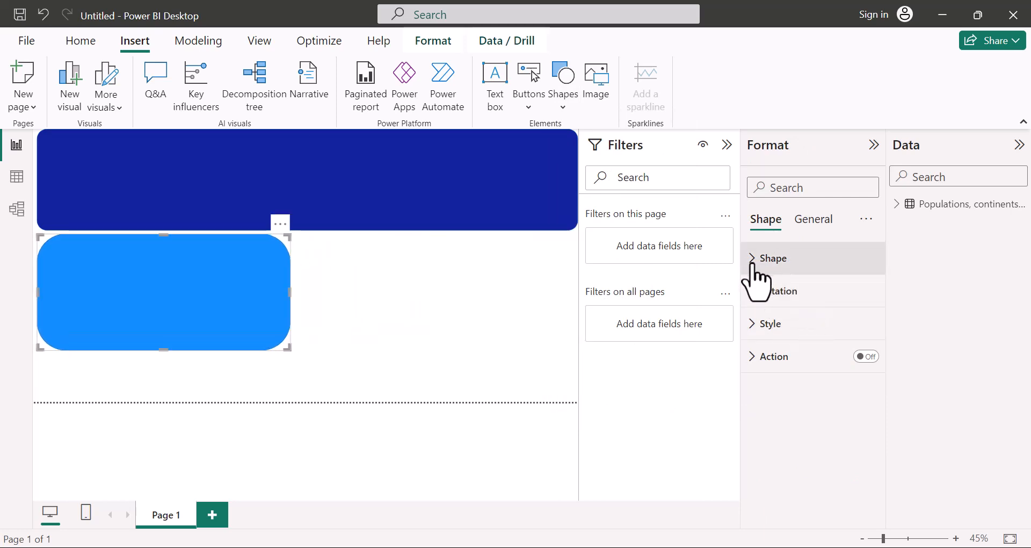
Set the second rectangle's rounded corners to 10%.
{"action": "left_click", "coordinate": [760, 259]}
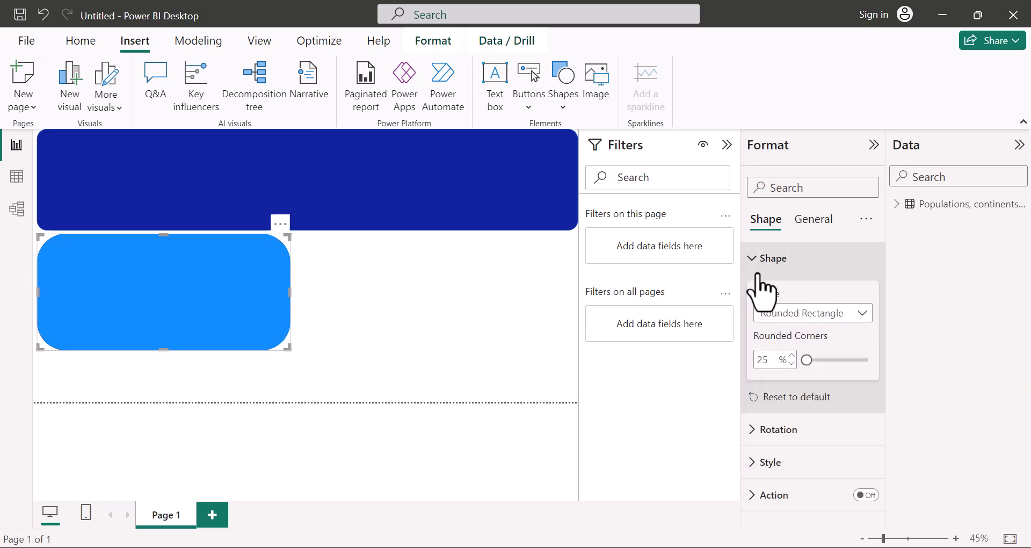
{"action": "left_click_drag", "start_coordinate": [767, 359], "coordinate": [749, 369]}
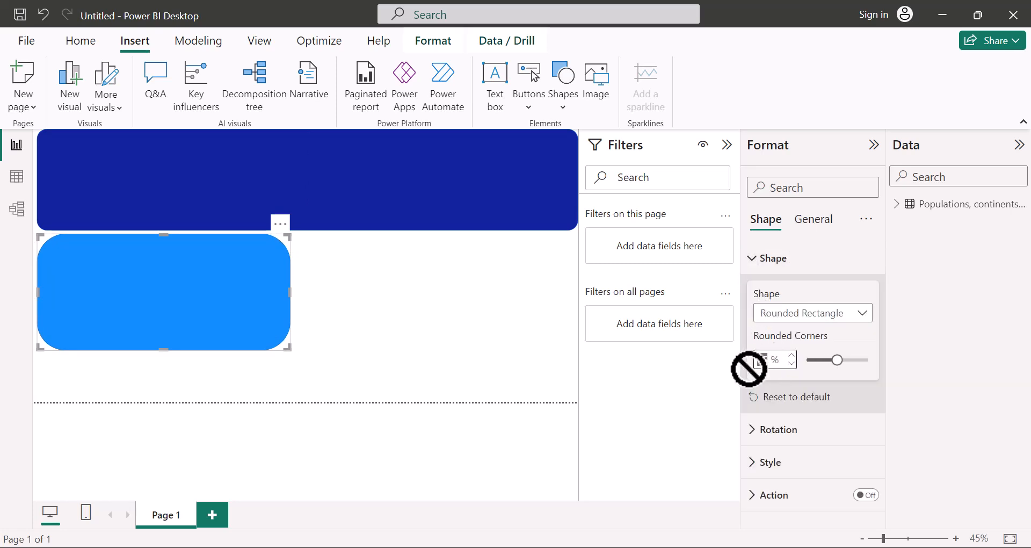
{"action": "type", "text": "0"}
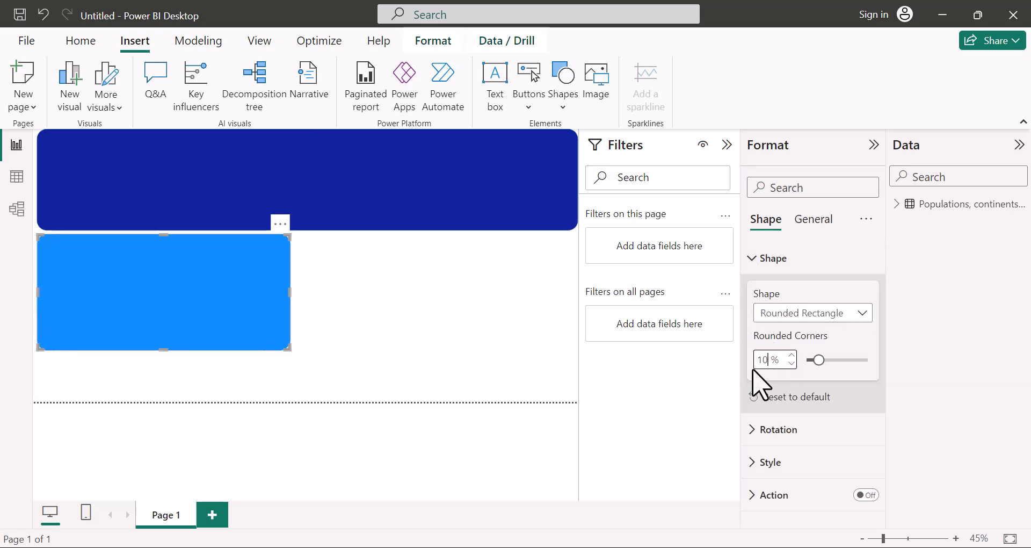
{"action": "left_click", "coordinate": [752, 259]}
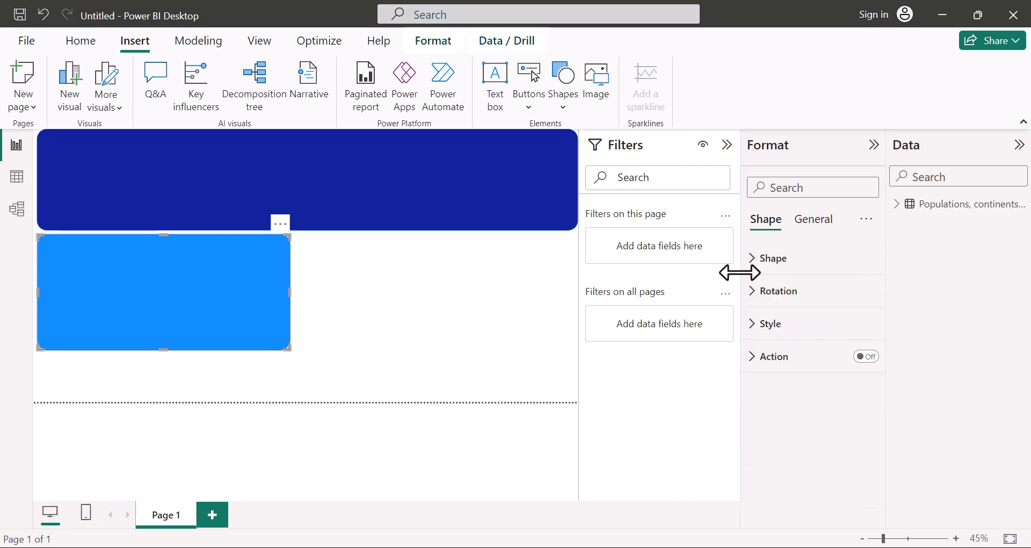
Change the fill colour of the rectangle below the banner to white.
{"action": "left_click", "coordinate": [756, 325]}
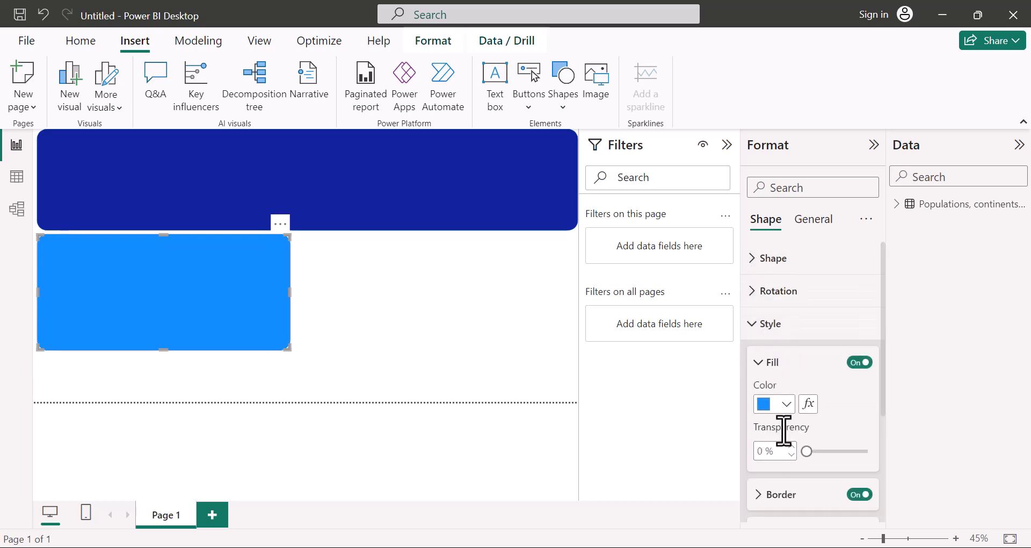
{"action": "left_click", "coordinate": [787, 404]}
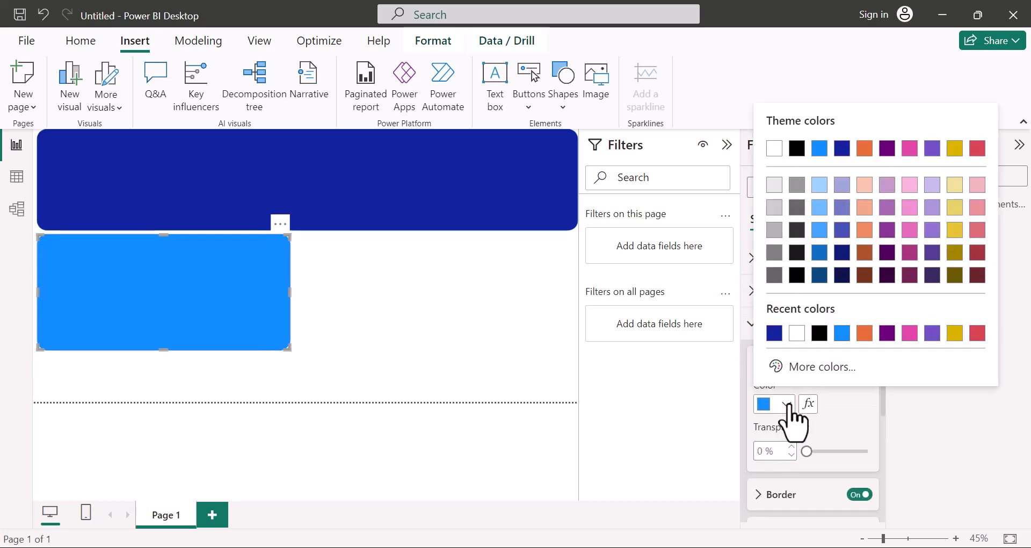
{"action": "left_click", "coordinate": [796, 333]}
{"action": "left_click", "coordinate": [755, 321]}
Check the white rectangle's size properties and turn on its visual border in the effects settings.
{"action": "left_click", "coordinate": [814, 225]}
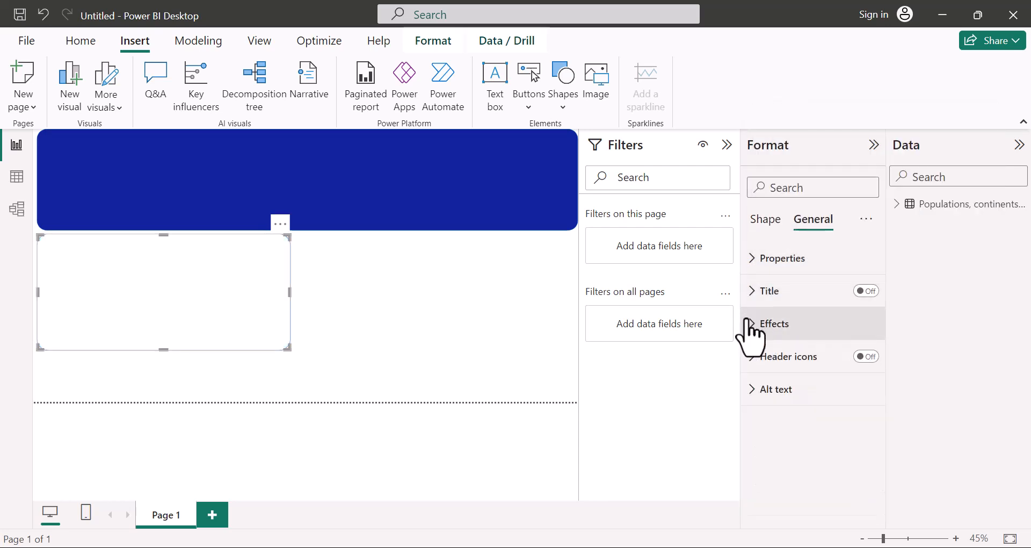
{"action": "left_click", "coordinate": [754, 263]}
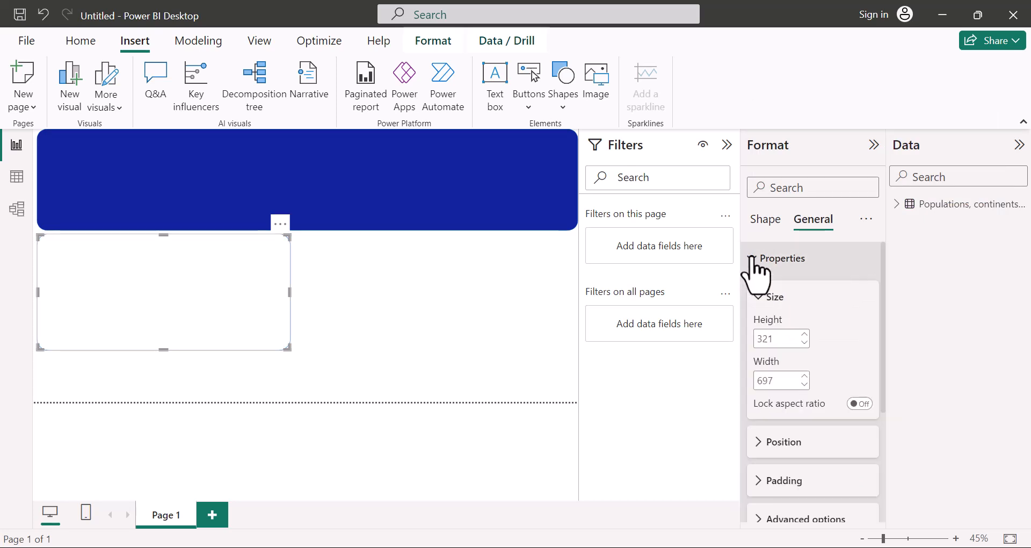
{"action": "scroll", "coordinate": [776, 346], "scroll_direction": "down", "scroll_amount": 2}
{"action": "scroll", "coordinate": [771, 317], "scroll_direction": "up", "scroll_amount": 2}
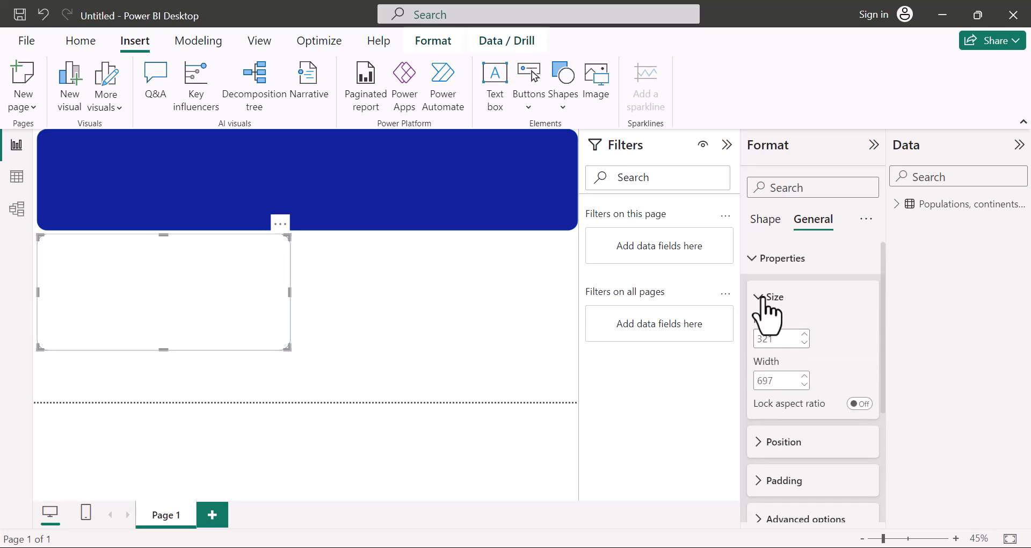
{"action": "left_click", "coordinate": [752, 260]}
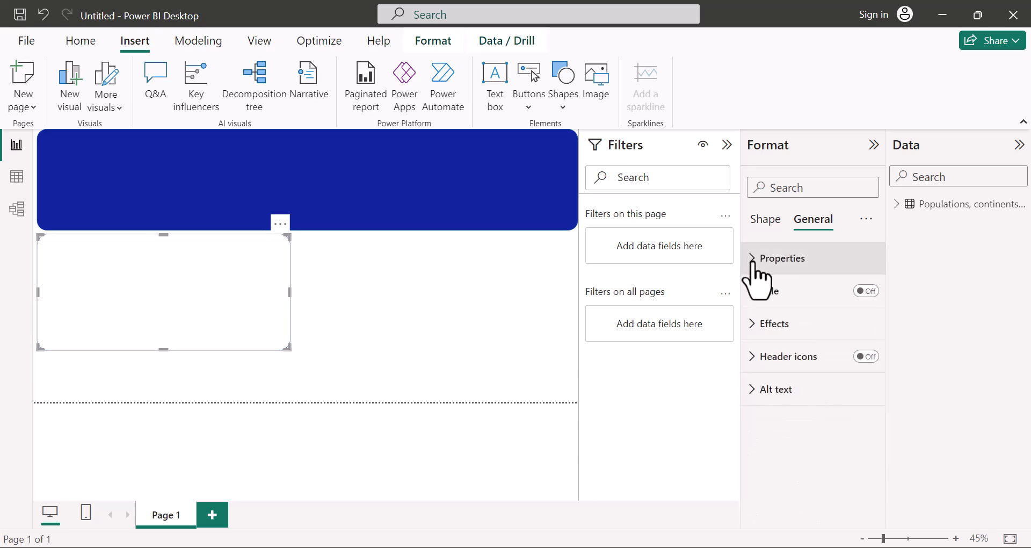
{"action": "left_click", "coordinate": [753, 327]}
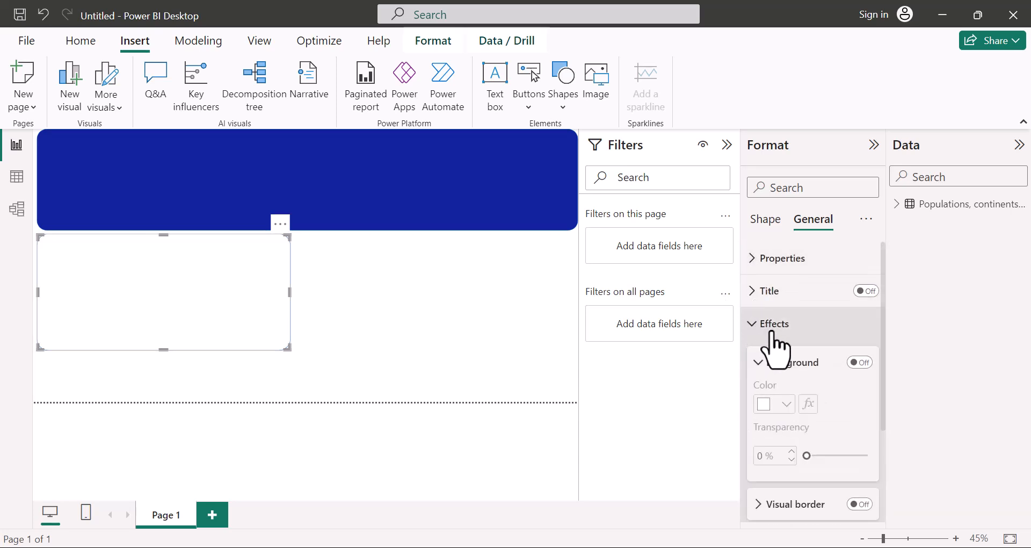
{"action": "scroll", "coordinate": [773, 341], "scroll_direction": "down", "scroll_amount": 2}
{"action": "scroll", "coordinate": [773, 344], "scroll_direction": "down", "scroll_amount": 1}
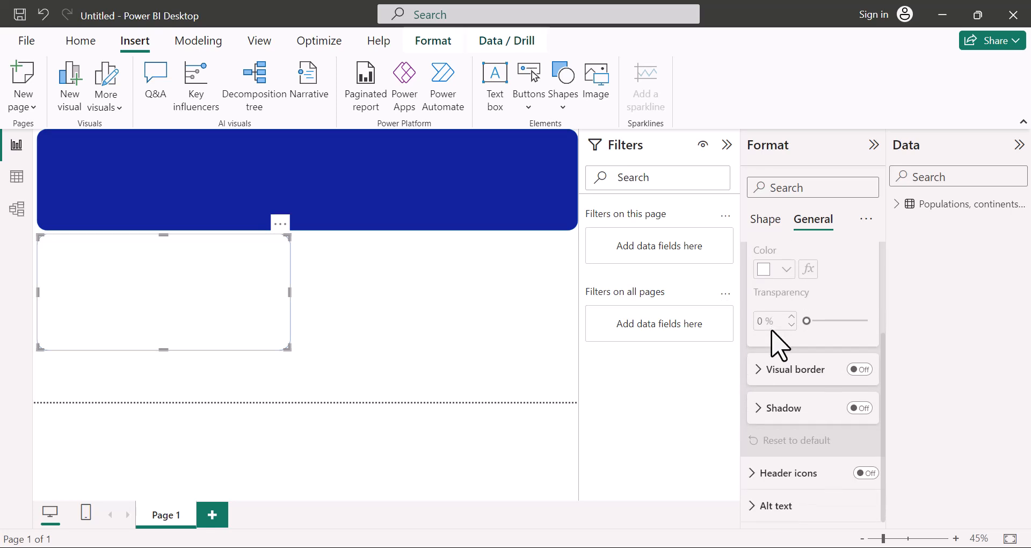
{"action": "left_click", "coordinate": [860, 370]}
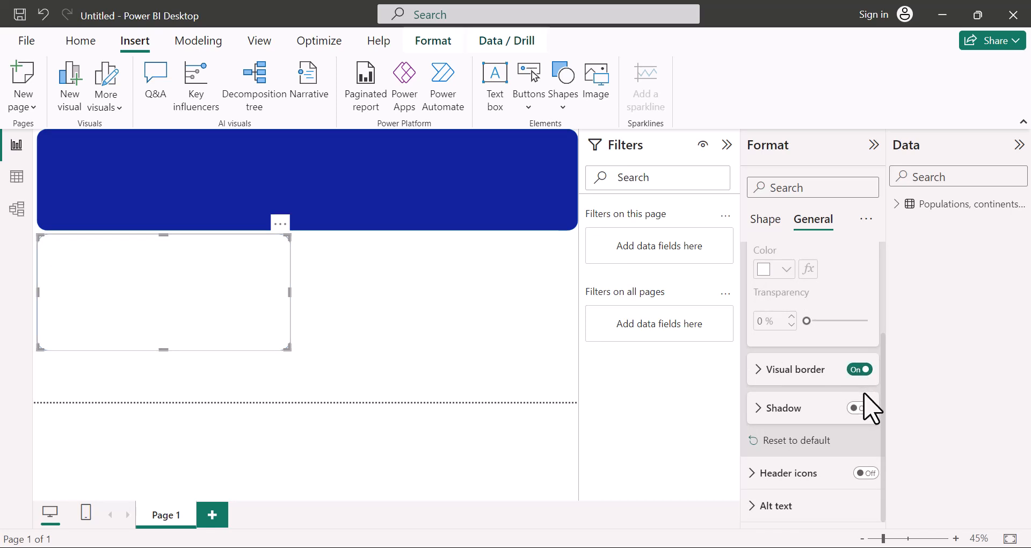
{"action": "left_click", "coordinate": [756, 370]}
{"action": "scroll", "coordinate": [844, 345], "scroll_direction": "down", "scroll_amount": 2}
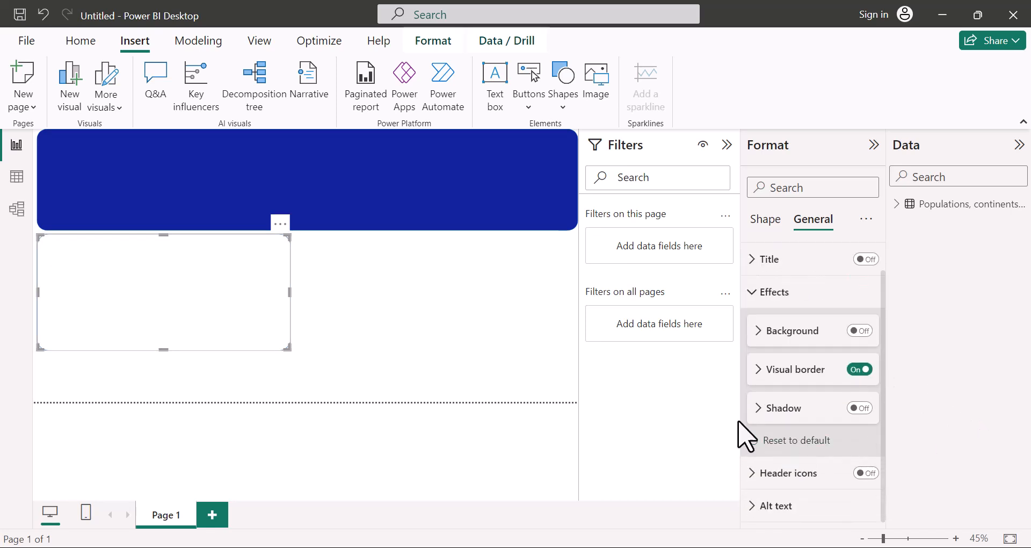
Set the visual border colour of the white rectangle to light blue and compare its look with the finished WorldPopulation report.
{"action": "left_click", "coordinate": [757, 369]}
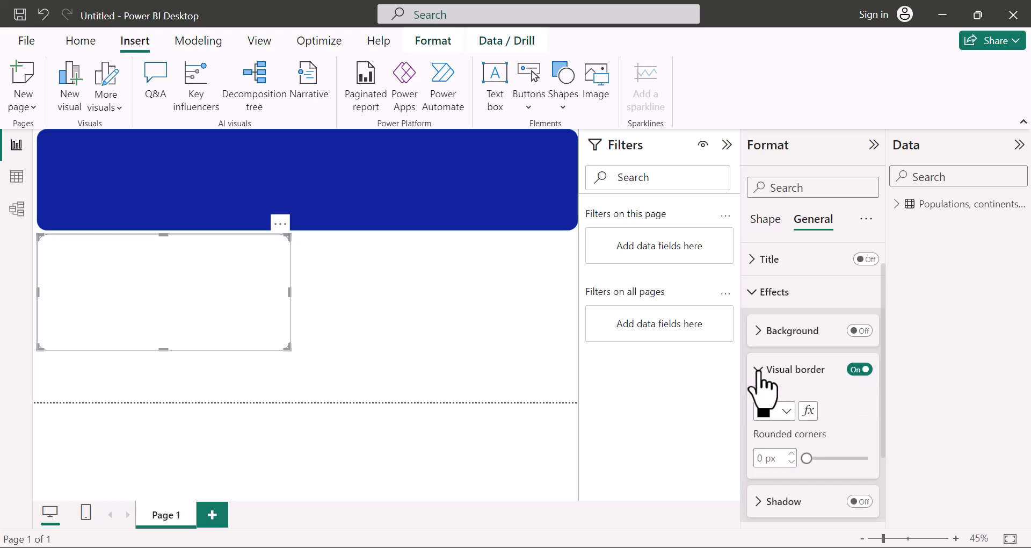
{"action": "left_click", "coordinate": [786, 411]}
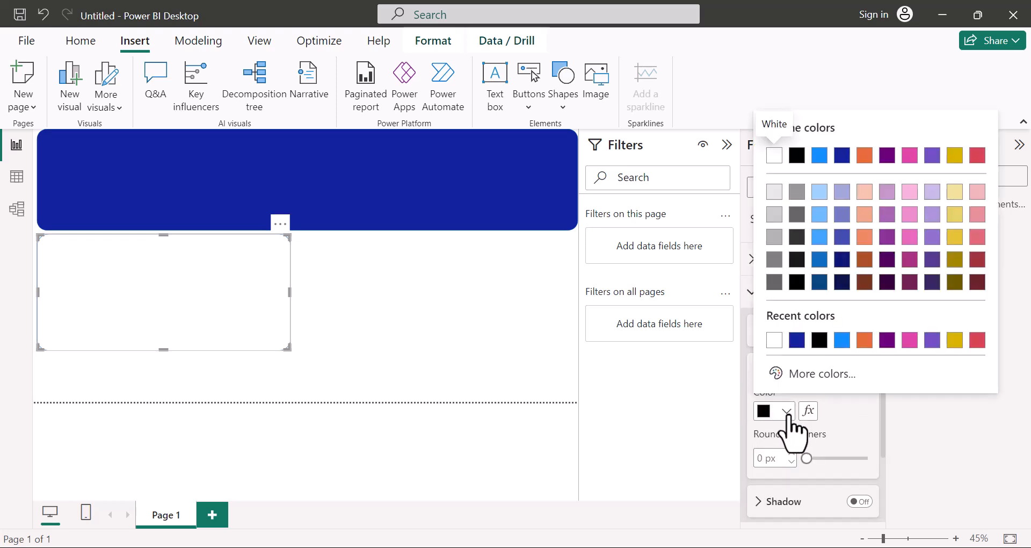
{"action": "left_click", "coordinate": [842, 340]}
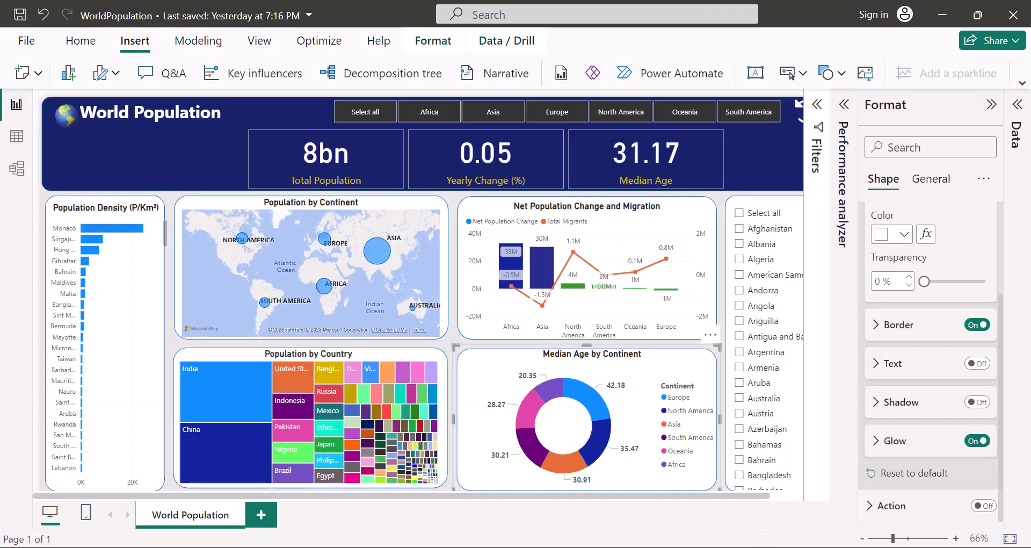
{"action": "mouse_move", "coordinate": [737, 547]}
{"action": "left_click", "coordinate": [789, 518]}
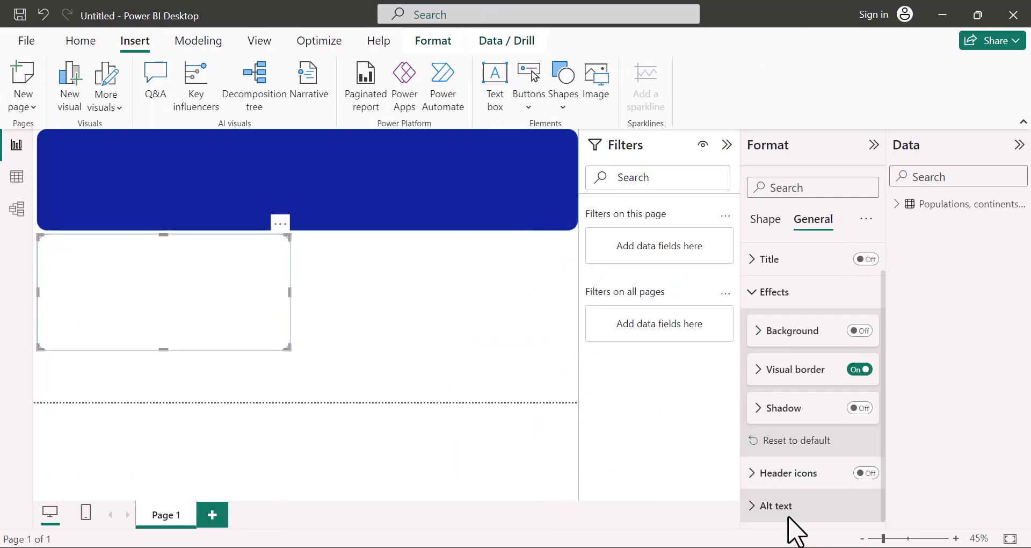
Check the white rectangle's border style, turn on its glow and set the glow colour to light grey.
{"action": "left_click", "coordinate": [765, 220]}
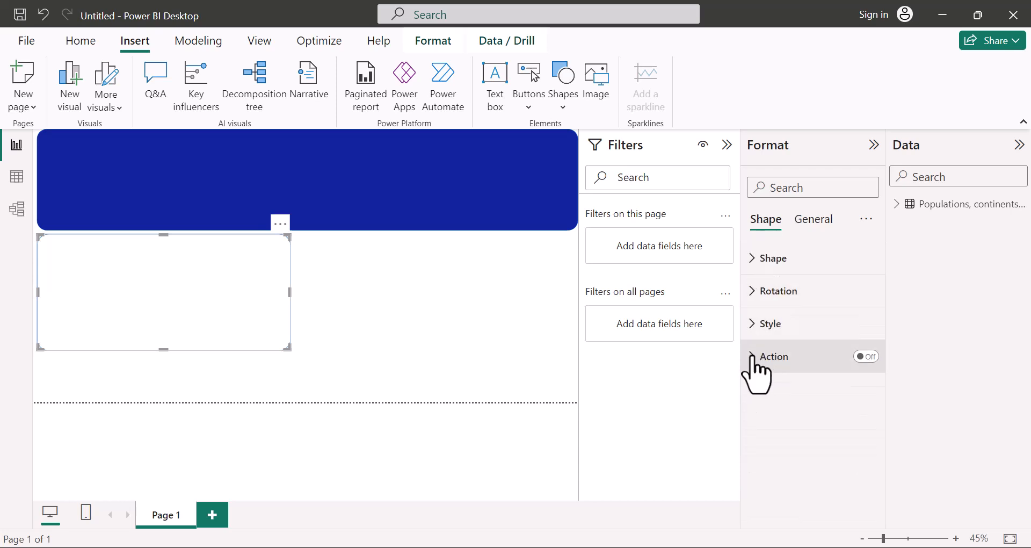
{"action": "left_click", "coordinate": [752, 325]}
{"action": "scroll", "coordinate": [841, 312], "scroll_direction": "down", "scroll_amount": 3}
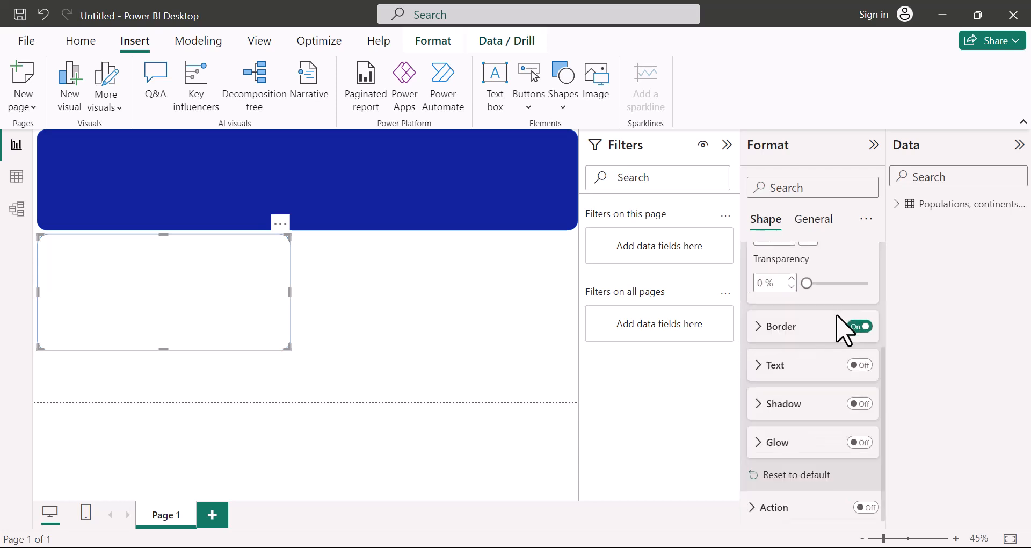
{"action": "left_click", "coordinate": [761, 327]}
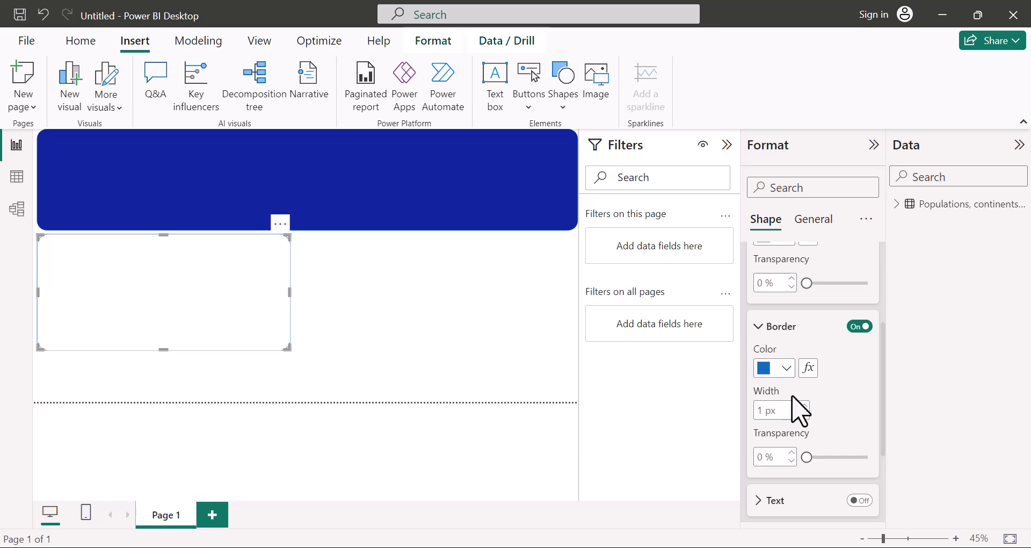
{"action": "left_click", "coordinate": [760, 327]}
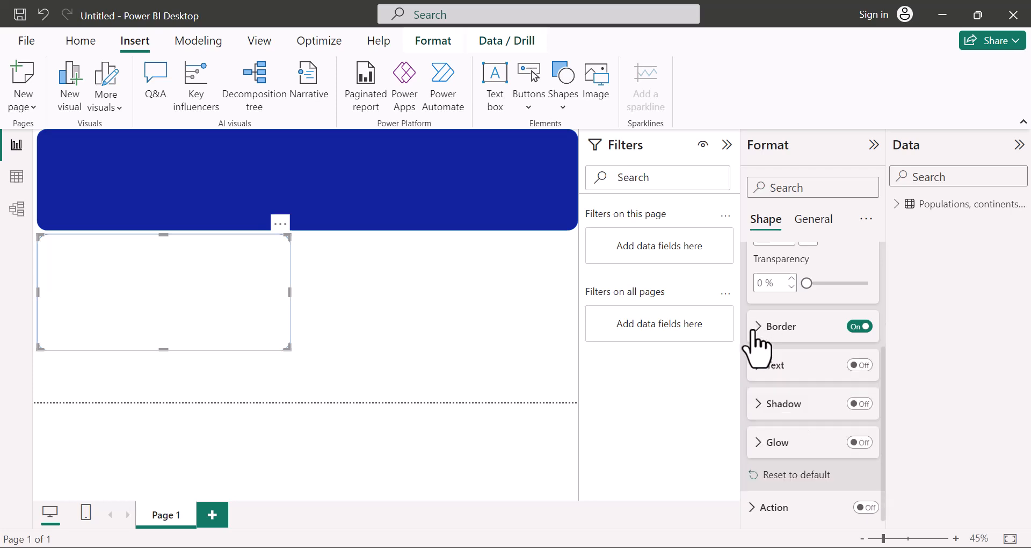
{"action": "left_click", "coordinate": [860, 443]}
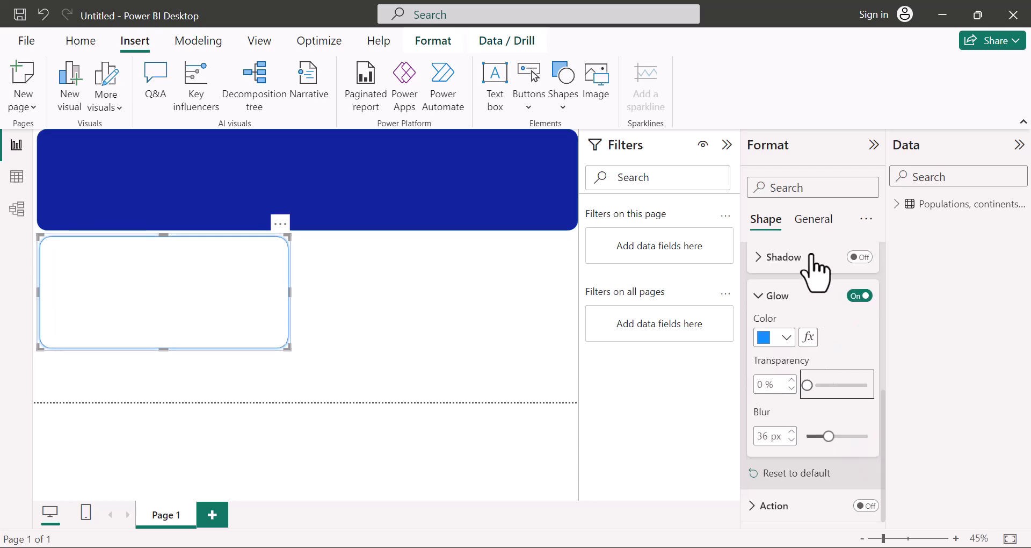
{"action": "left_click", "coordinate": [786, 338]}
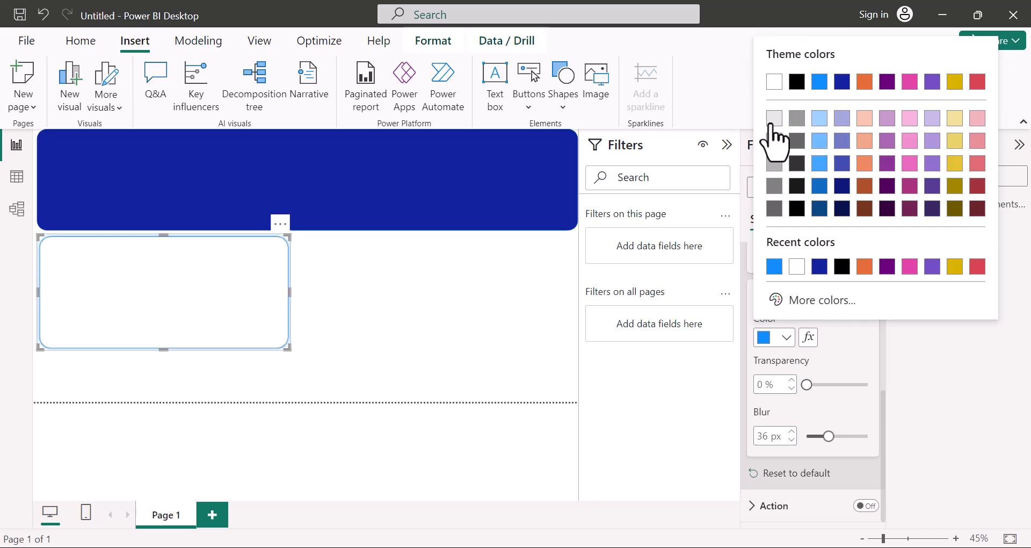
{"action": "left_click", "coordinate": [774, 118]}
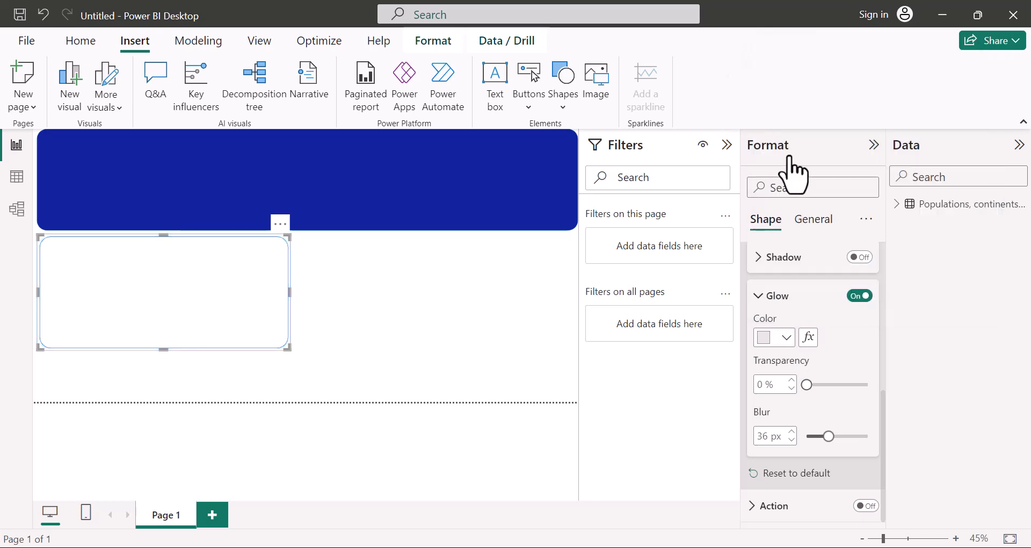
Shrink the white rectangle and place a copy below the banner's right end, reshaped into a narrow column reaching the page bottom.
{"action": "left_click", "coordinate": [333, 341]}
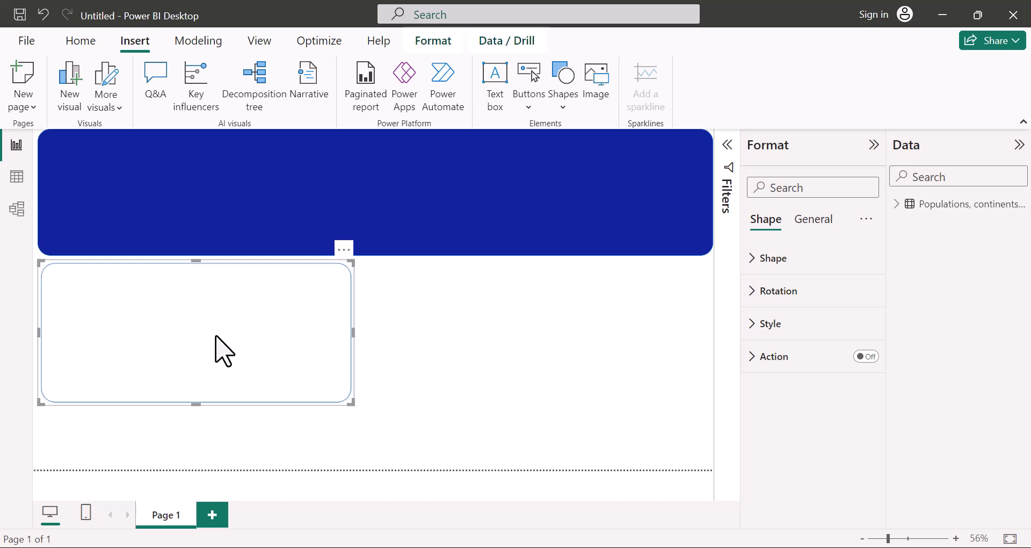
{"action": "left_click_drag", "start_coordinate": [352, 404], "coordinate": [214, 369]}
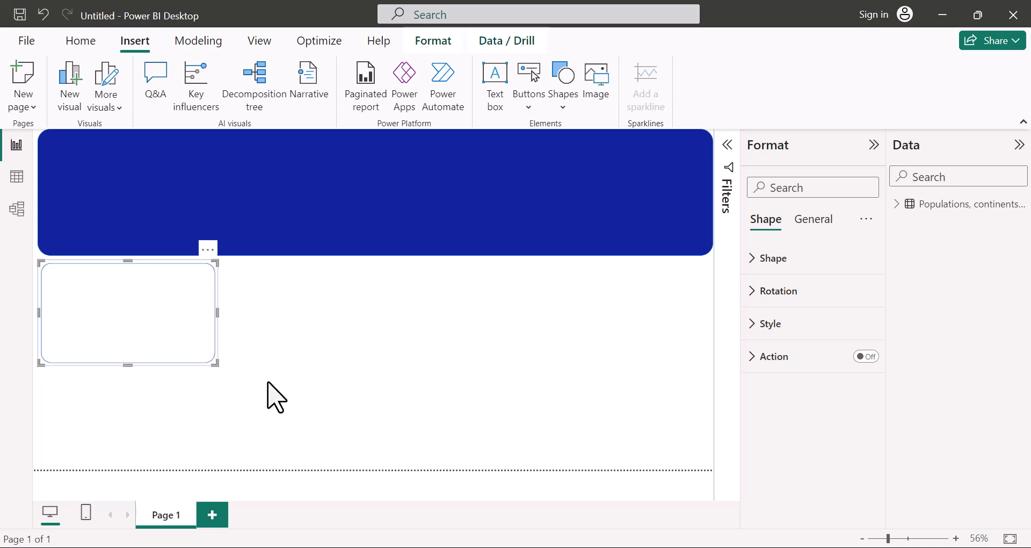
{"action": "key", "text": "ctrl+v"}
{"action": "left_click_drag", "start_coordinate": [111, 281], "coordinate": [623, 277]}
{"action": "left_click_drag", "start_coordinate": [623, 364], "coordinate": [631, 472]}
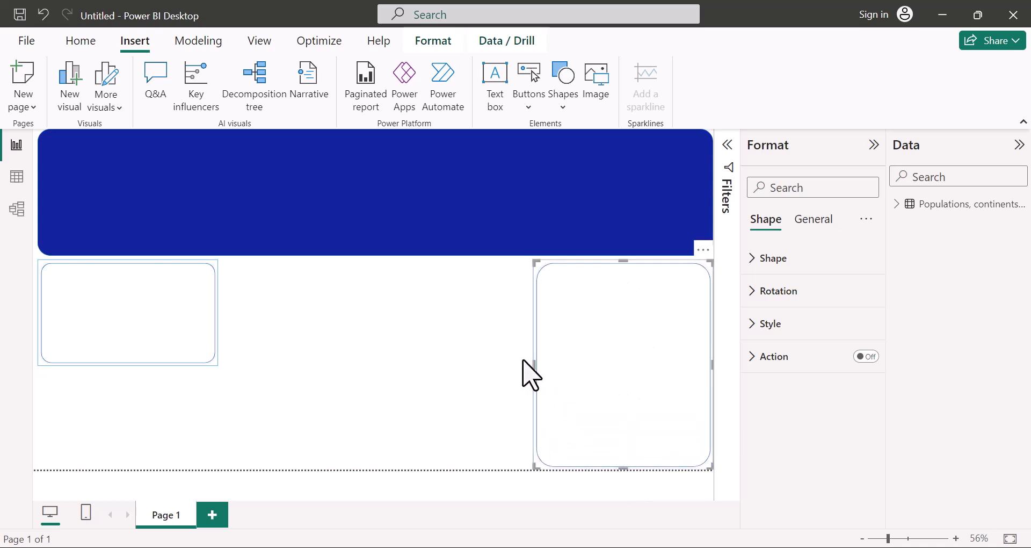
{"action": "left_click_drag", "start_coordinate": [532, 365], "coordinate": [637, 366]}
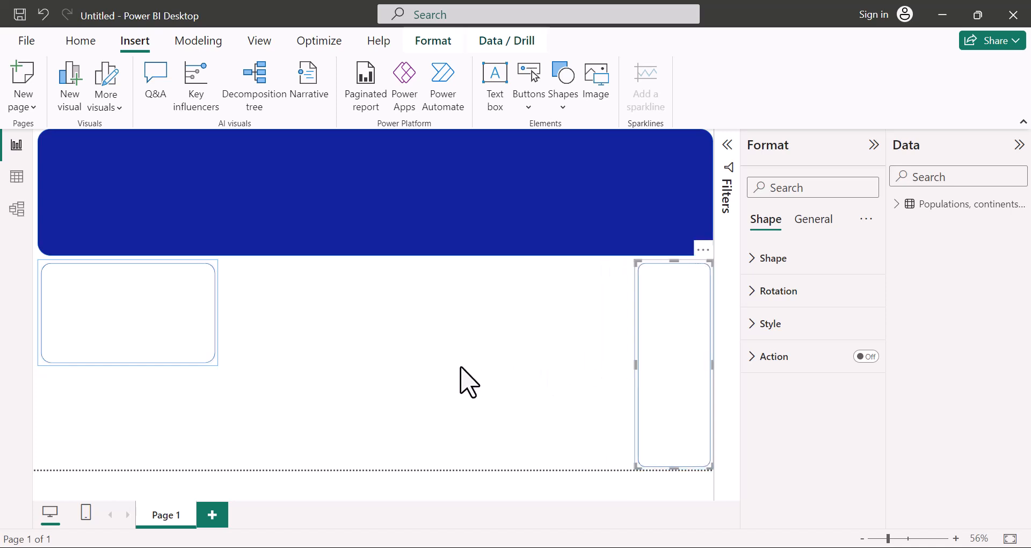
Paste two copies of the small rectangle and stack them immediately left of the tall narrow column.
{"action": "key", "text": "ctrl+v"}
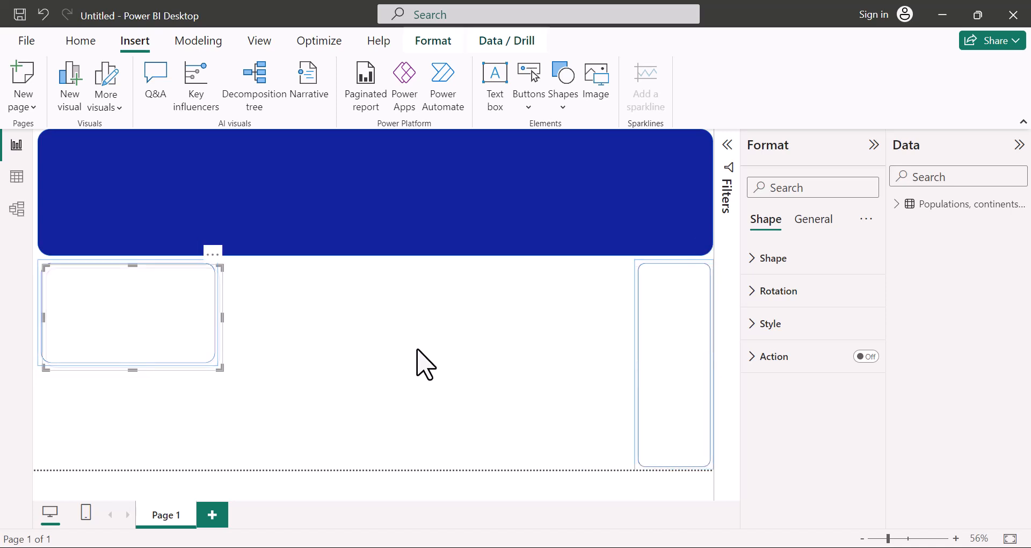
{"action": "left_click_drag", "start_coordinate": [129, 309], "coordinate": [532, 316]}
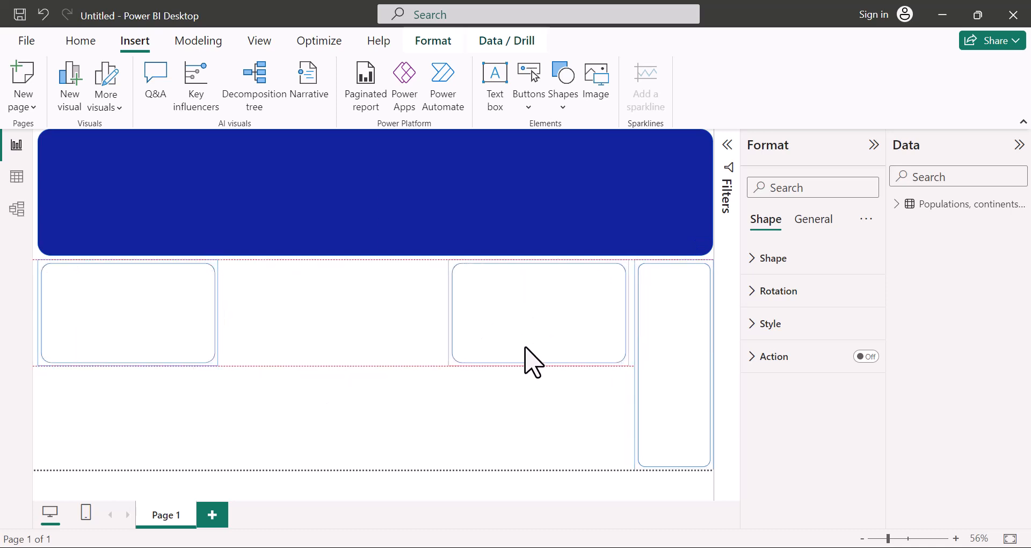
{"action": "key", "text": "ctrl+v"}
{"action": "left_click_drag", "start_coordinate": [223, 343], "coordinate": [536, 418]}
{"action": "left_click", "coordinate": [543, 434]}
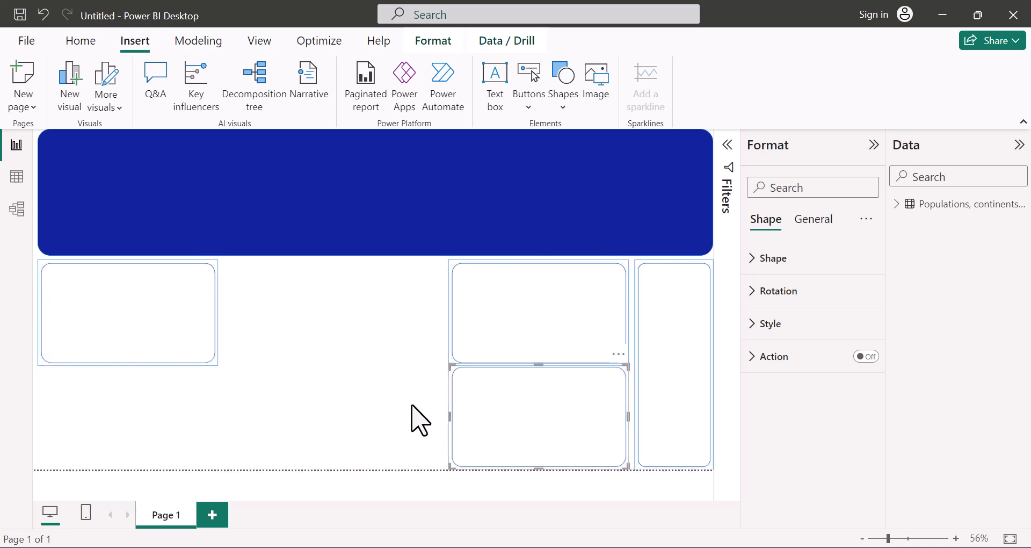
Paste two more copies of the small rectangle and stack them to the left of the existing pair.
{"action": "key", "text": "ctrl+v"}
{"action": "left_click_drag", "start_coordinate": [176, 298], "coordinate": [403, 314]}
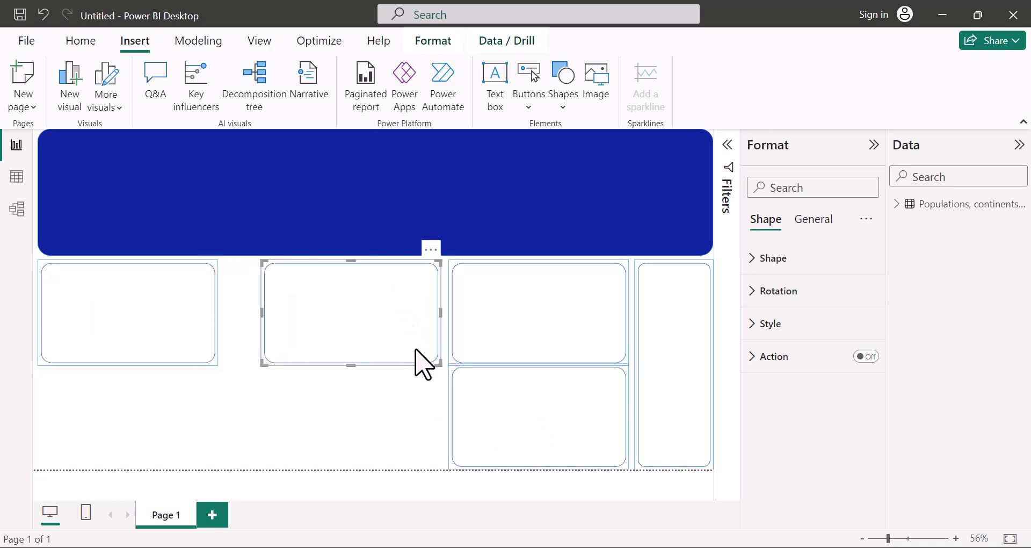
{"action": "key", "text": "ctrl+v"}
{"action": "left_click_drag", "start_coordinate": [145, 320], "coordinate": [367, 424]}
Reshape the original leftmost rectangle into a narrow column running from the banner to the page bottom.
{"action": "left_click", "coordinate": [123, 352]}
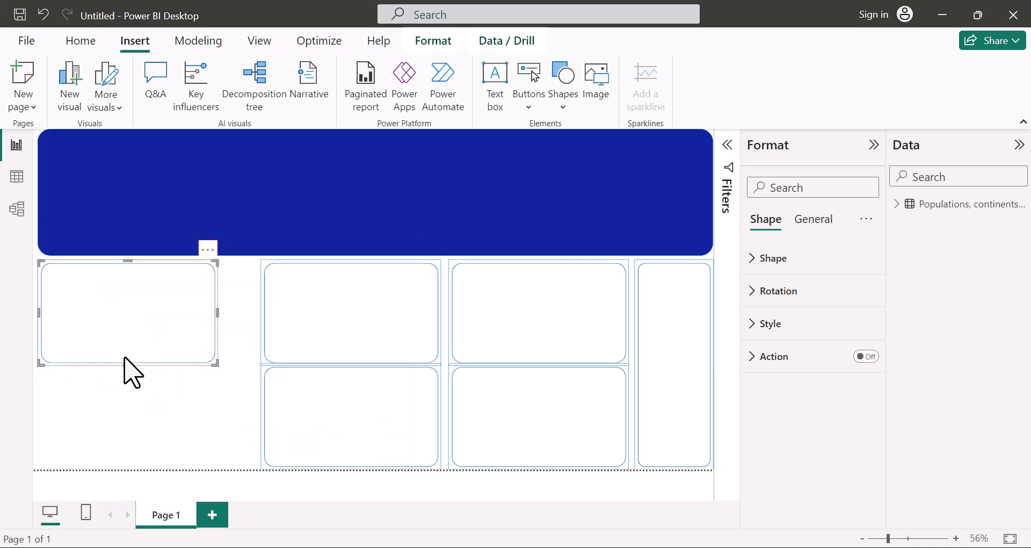
{"action": "left_click_drag", "start_coordinate": [123, 369], "coordinate": [148, 478]}
{"action": "left_click_drag", "start_coordinate": [218, 363], "coordinate": [126, 372]}
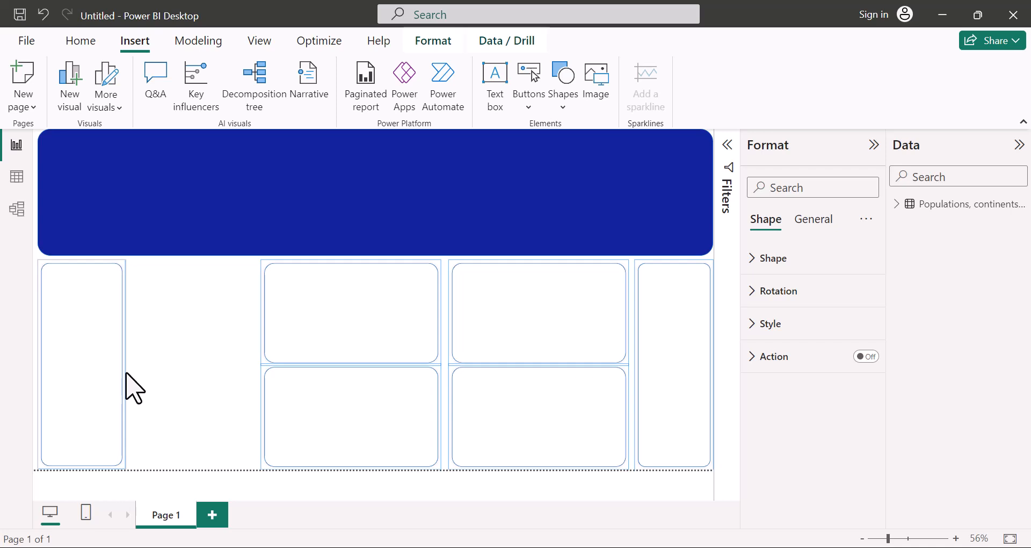
Move the first upper-row rectangle against the left column and widen both upper-row rectangles to fill the gap between them.
{"action": "left_click_drag", "start_coordinate": [303, 316], "coordinate": [174, 319]}
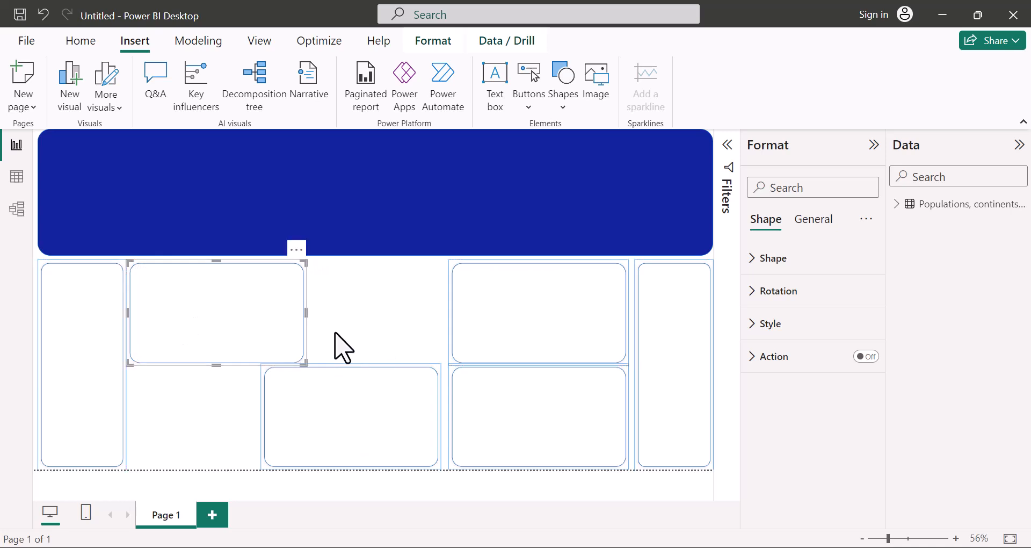
{"action": "left_click_drag", "start_coordinate": [305, 313], "coordinate": [343, 313]}
{"action": "left_click", "coordinate": [493, 311]}
{"action": "left_click_drag", "start_coordinate": [448, 316], "coordinate": [355, 336]}
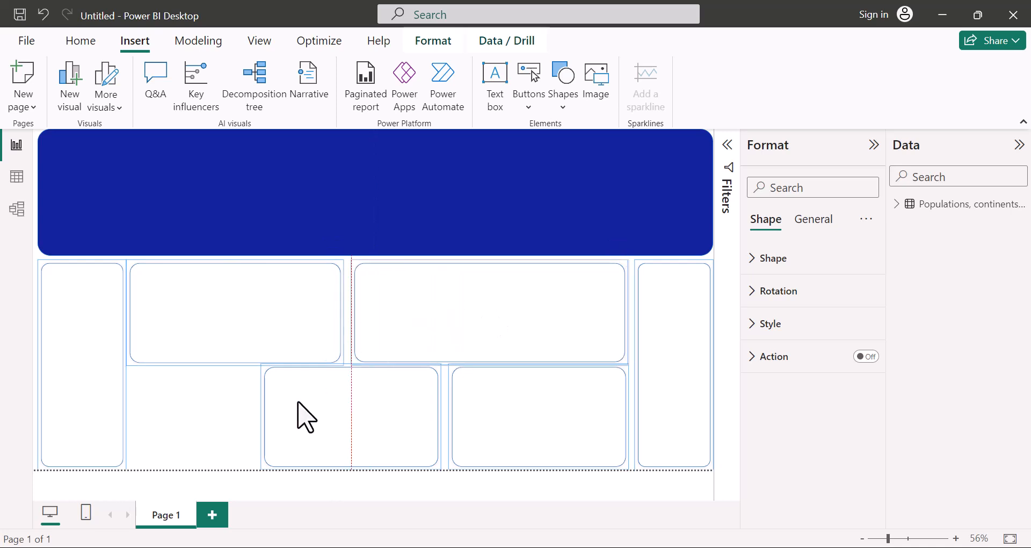
Align the lower-row rectangles with the row above by moving the first against the left column and widening both to match.
{"action": "left_click", "coordinate": [304, 427]}
{"action": "left_click_drag", "start_coordinate": [315, 421], "coordinate": [195, 413]}
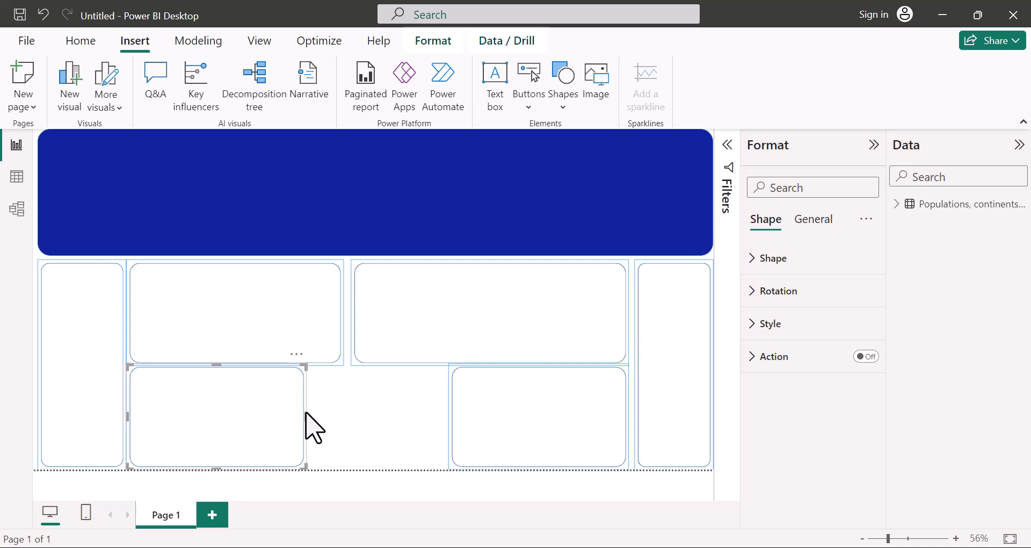
{"action": "left_click_drag", "start_coordinate": [303, 418], "coordinate": [344, 421]}
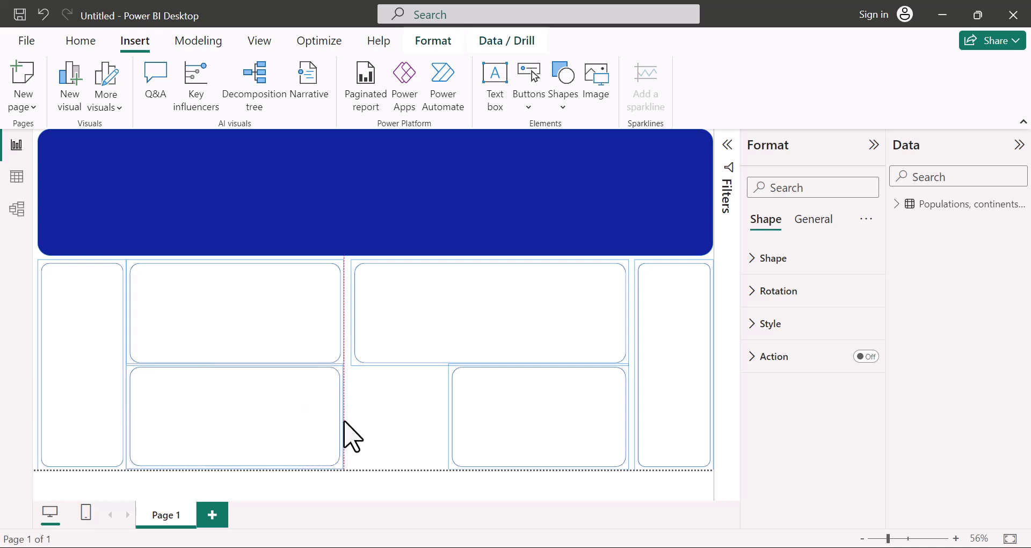
{"action": "left_click", "coordinate": [488, 406]}
{"action": "left_click_drag", "start_coordinate": [451, 416], "coordinate": [352, 428]}
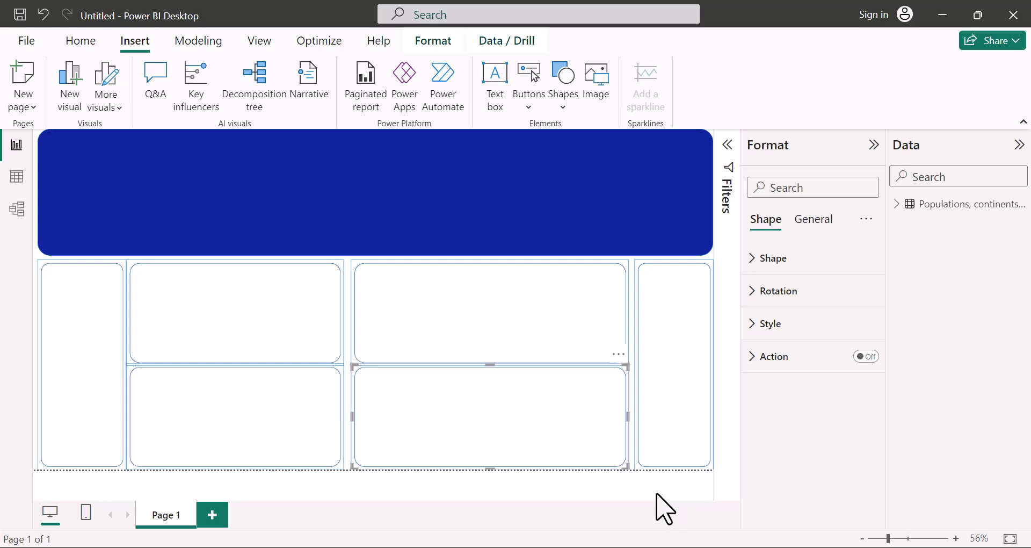
Try to get formatting options for all six white rectangles by selecting them together.
{"action": "left_click", "coordinate": [104, 386]}
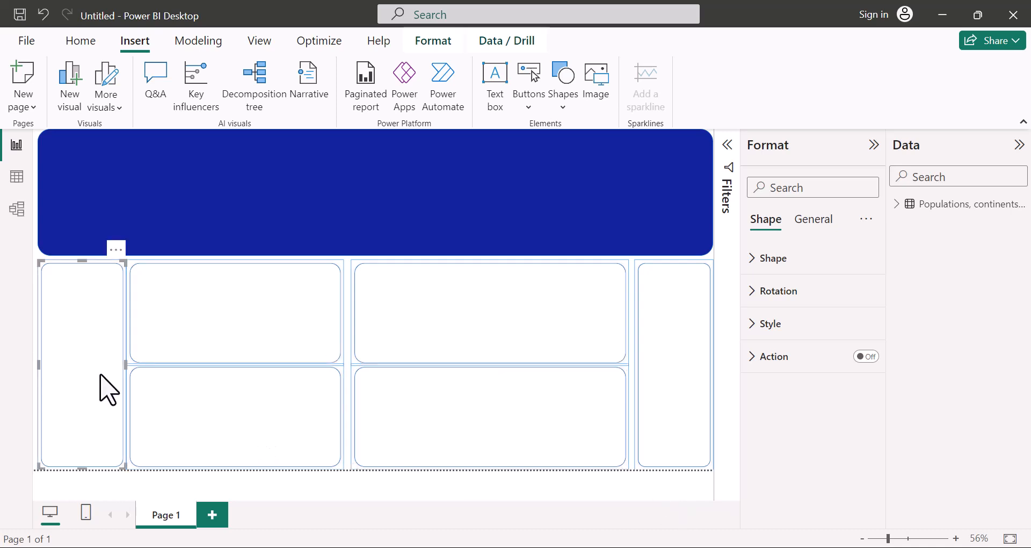
{"action": "left_click", "coordinate": [208, 422], "text": "ctrl"}
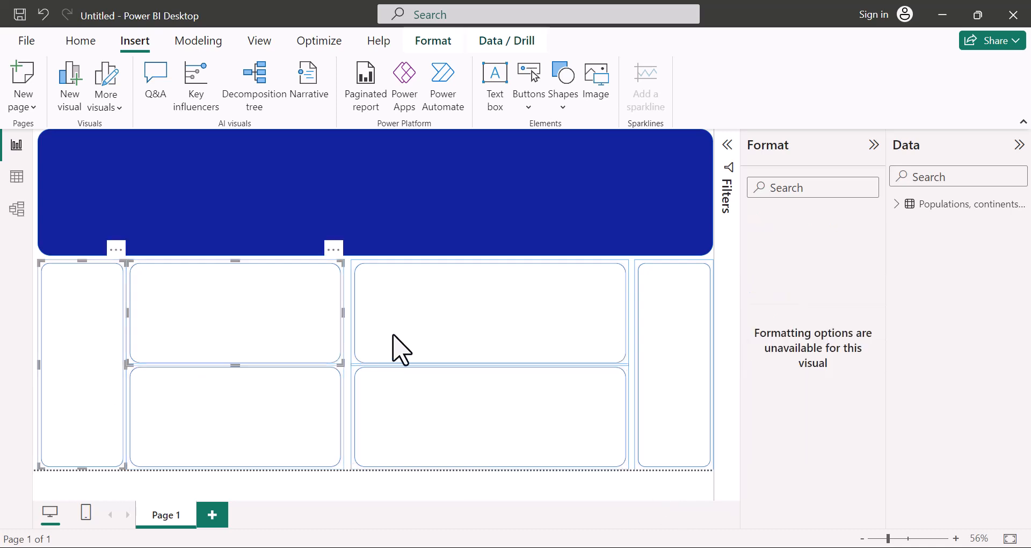
{"action": "left_click", "coordinate": [407, 335], "text": "ctrl"}
{"action": "left_click", "coordinate": [493, 417], "text": "ctrl"}
{"action": "left_click", "coordinate": [660, 352], "text": "ctrl"}
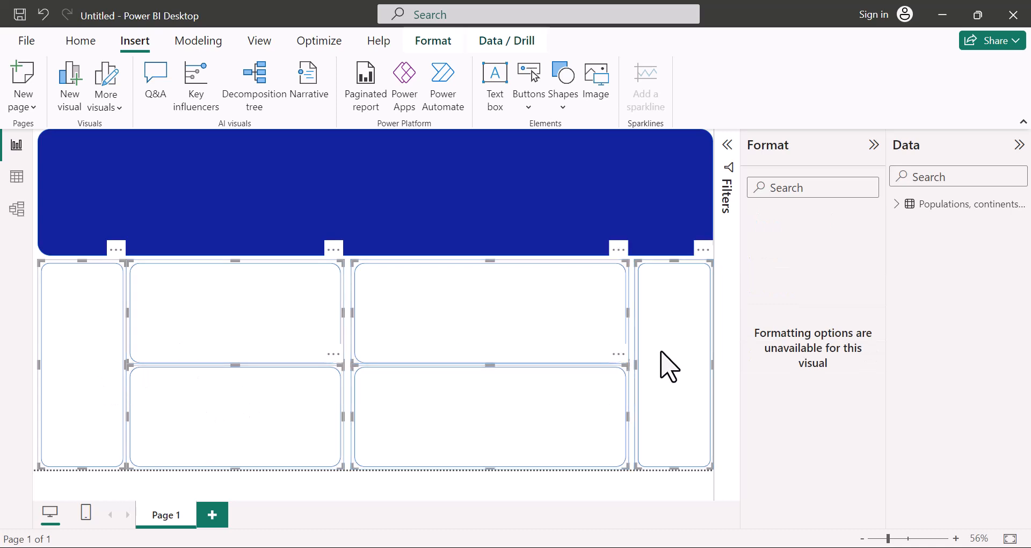
{"action": "left_click", "coordinate": [873, 145]}
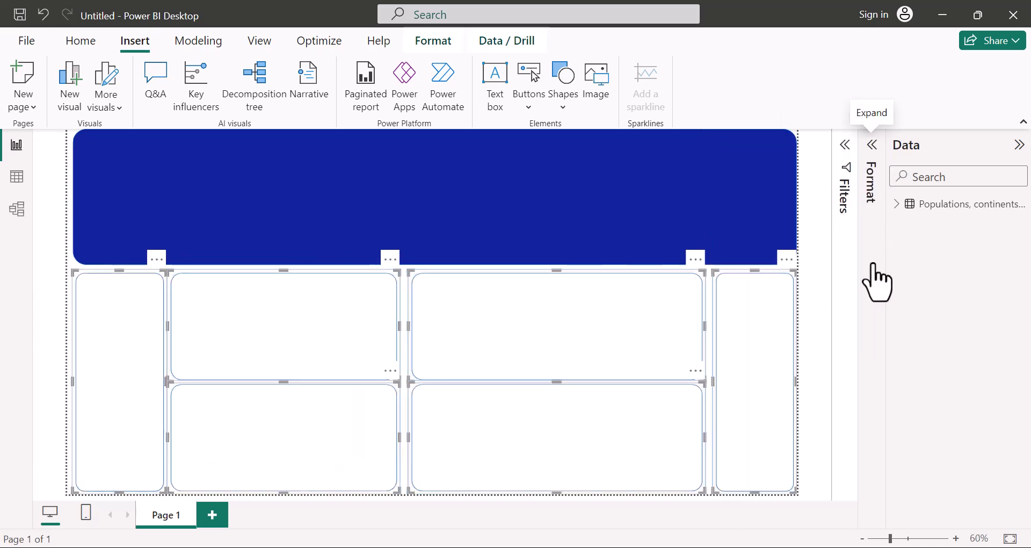
{"action": "left_click", "coordinate": [872, 144]}
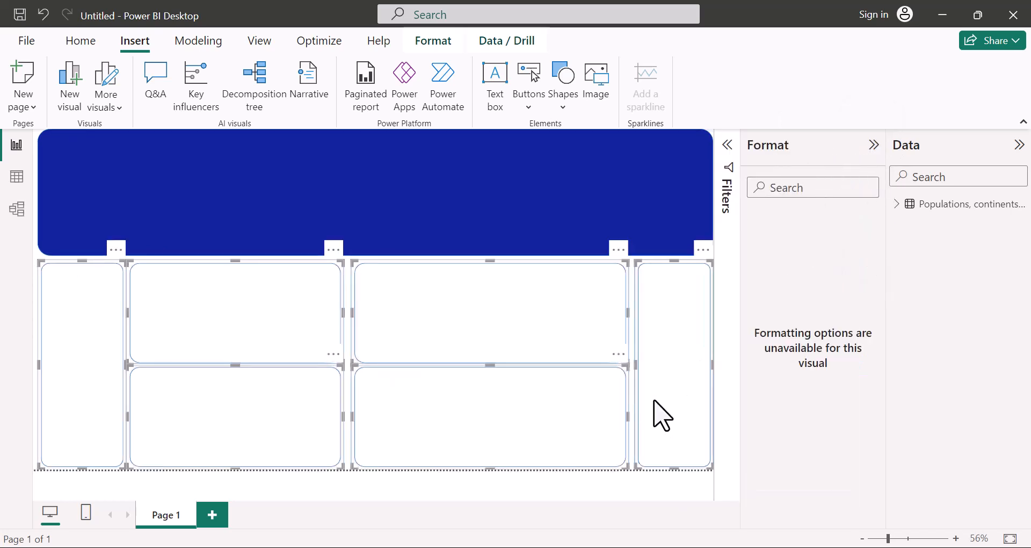
Turn off the visual border effect on the narrow rightmost rectangle.
{"action": "left_click", "coordinate": [662, 369]}
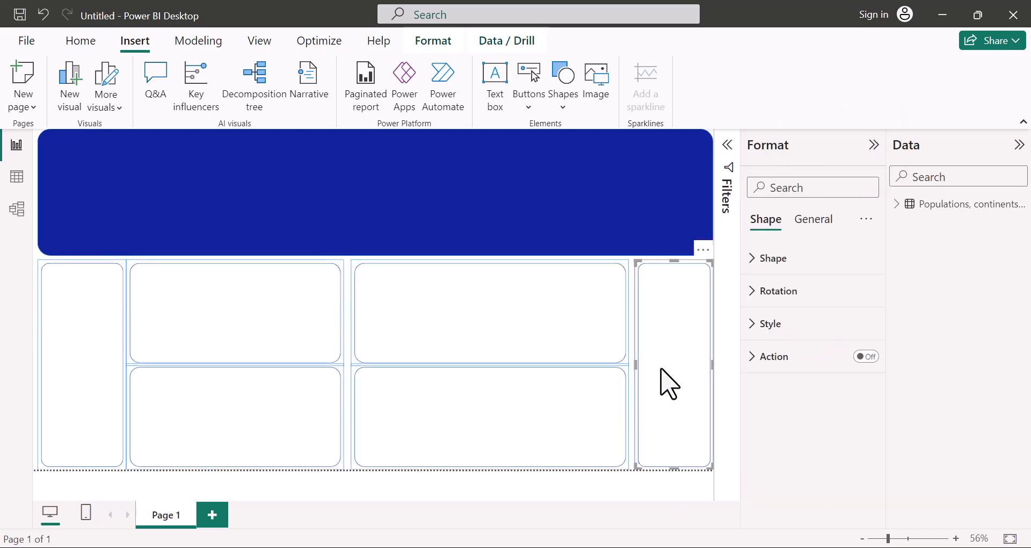
{"action": "left_click", "coordinate": [808, 221]}
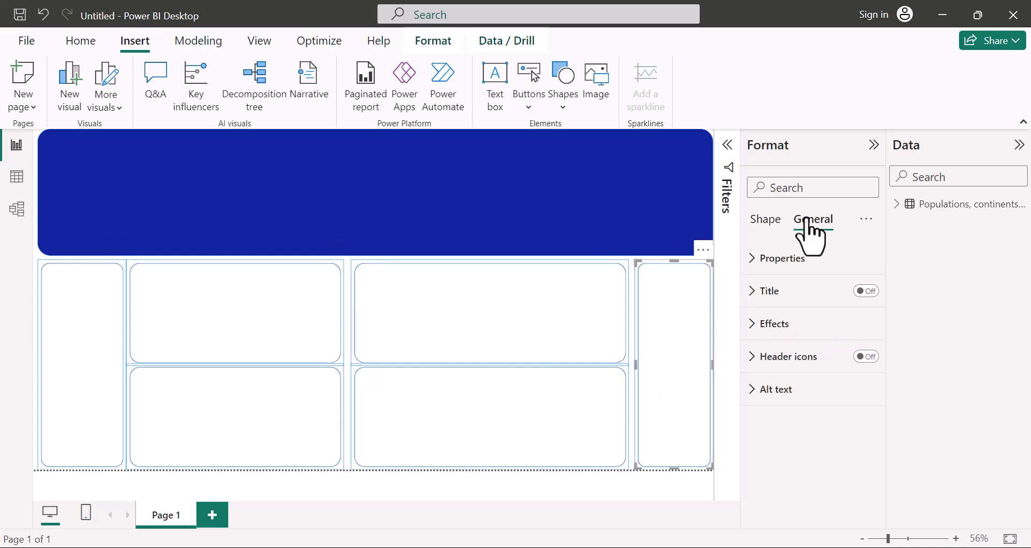
{"action": "left_click", "coordinate": [753, 324]}
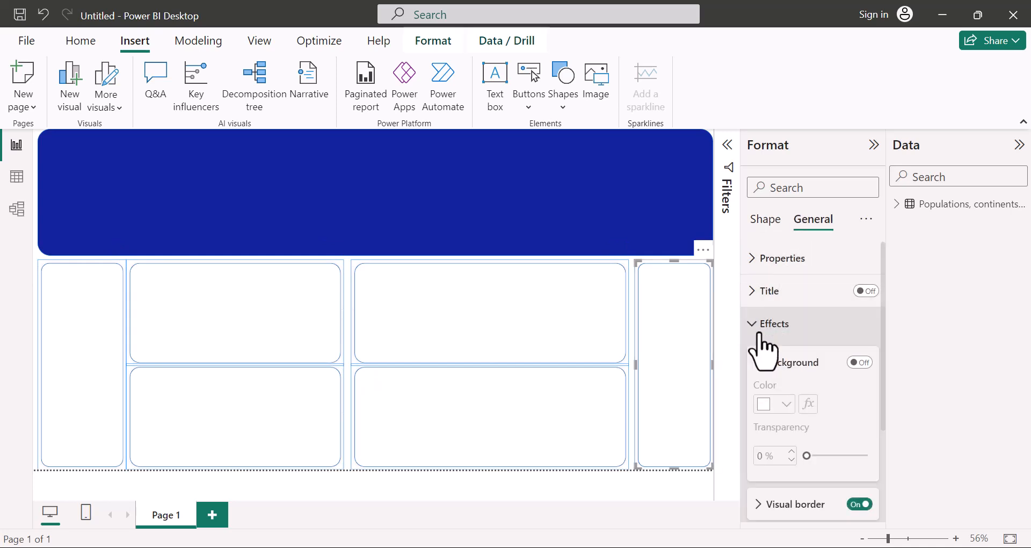
{"action": "scroll", "coordinate": [799, 395], "scroll_direction": "down", "scroll_amount": 3}
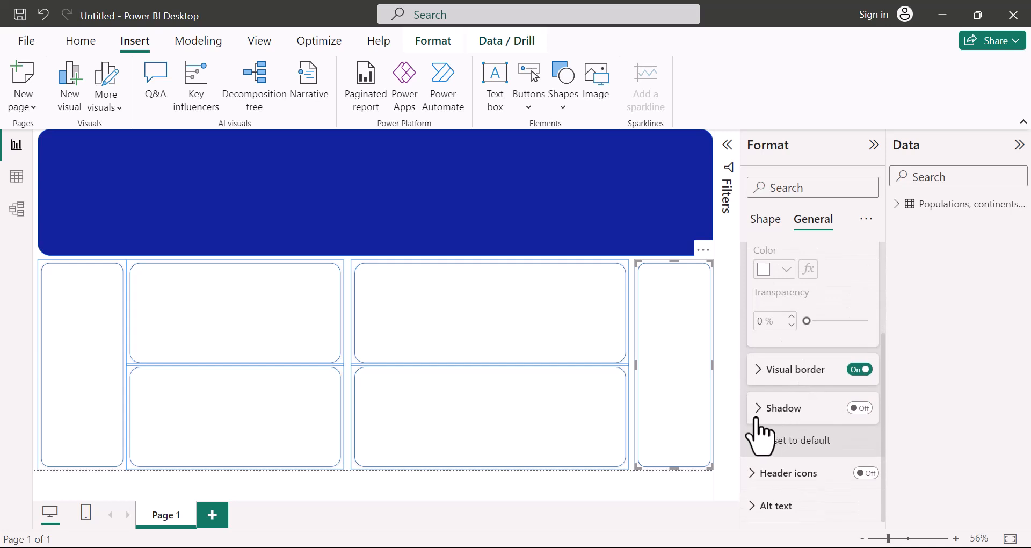
{"action": "left_click", "coordinate": [859, 370]}
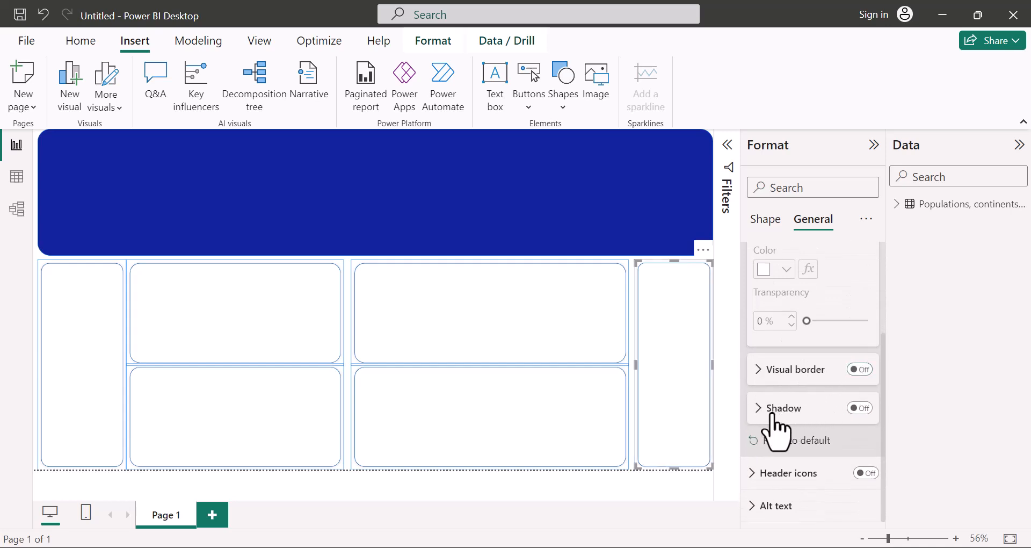
Recolor the rightmost rectangle's shape border to light blue #a0d1ff (Theme color 1, 60% lighter).
{"action": "left_click", "coordinate": [762, 222]}
{"action": "left_click", "coordinate": [755, 325]}
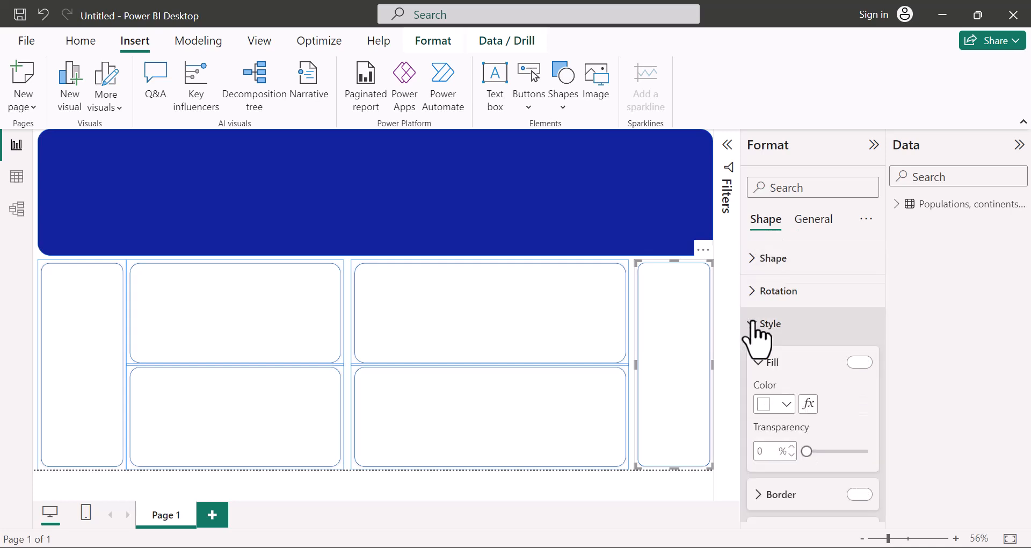
{"action": "scroll", "coordinate": [821, 392], "scroll_direction": "down", "scroll_amount": 3}
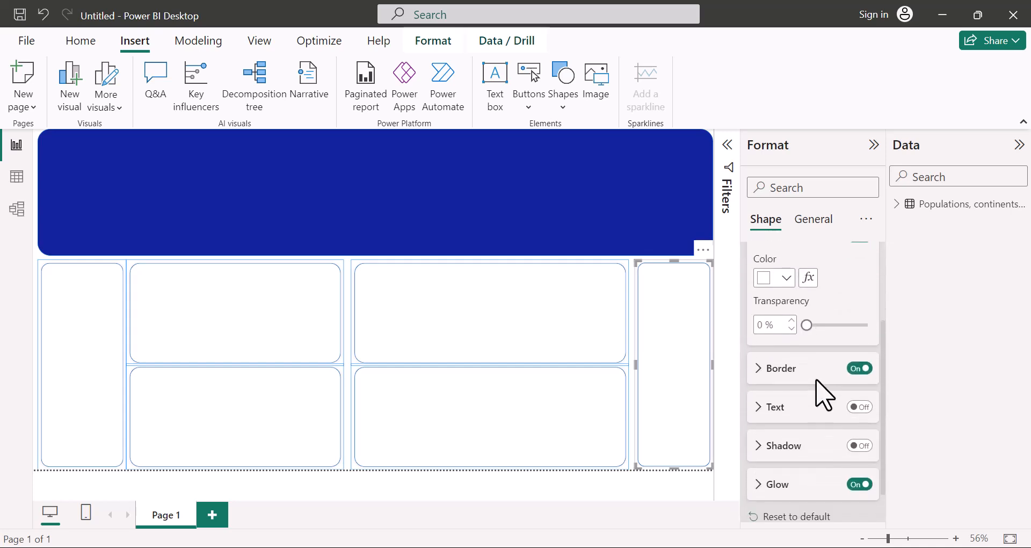
{"action": "left_click", "coordinate": [758, 368]}
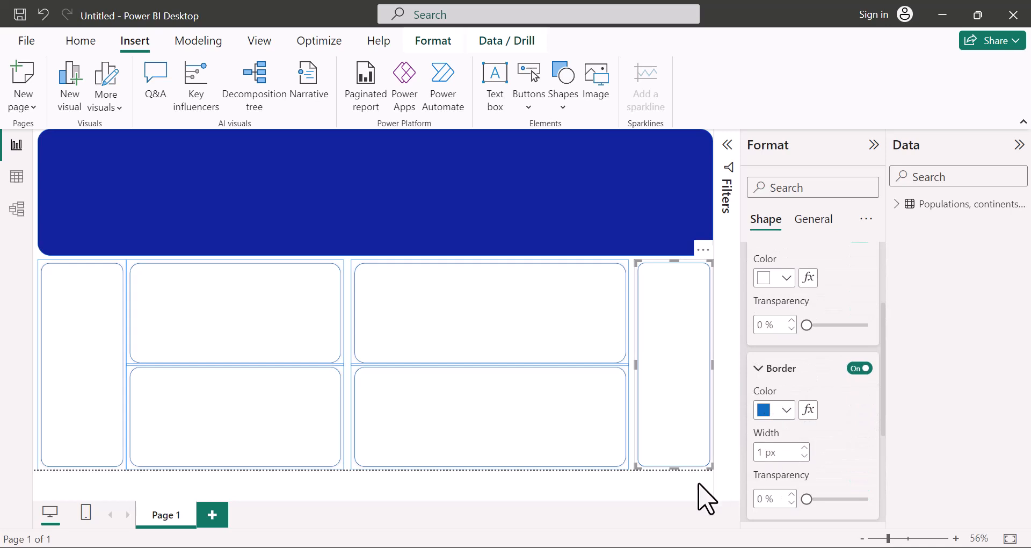
{"action": "left_click", "coordinate": [787, 410]}
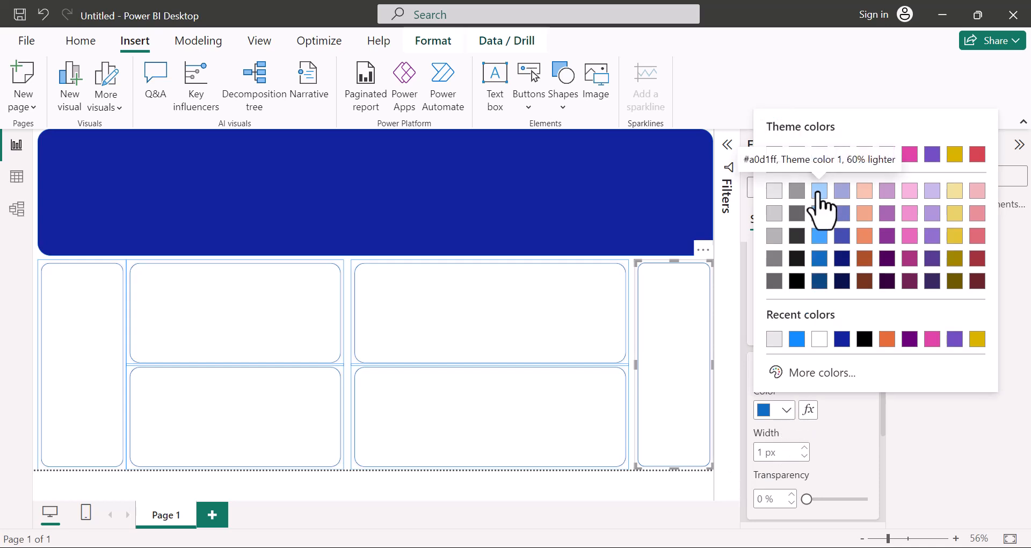
{"action": "left_click", "coordinate": [819, 190]}
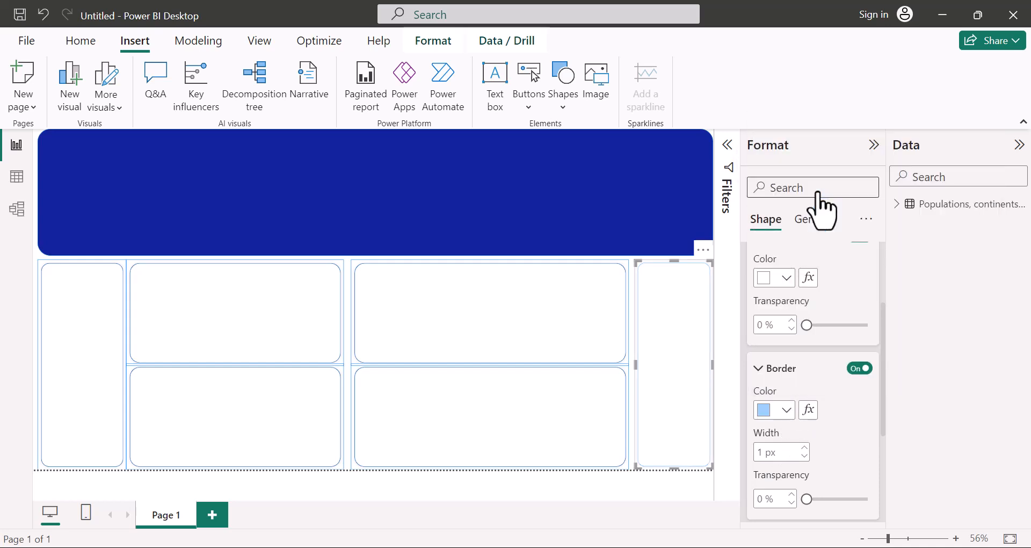
{"action": "left_click", "coordinate": [664, 480]}
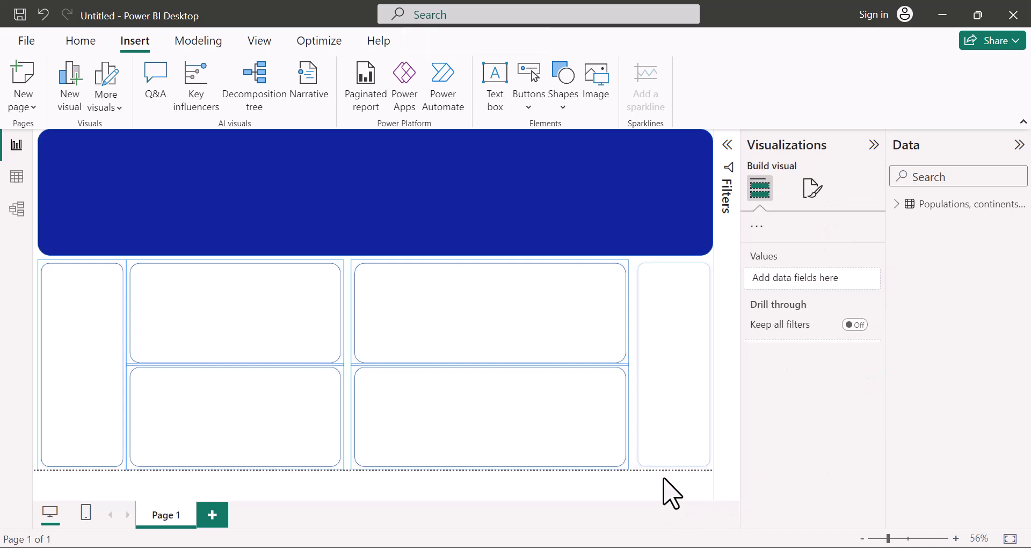
Delete the other five white rectangles, keeping only the banner and the restyled rightmost column.
{"action": "left_click", "coordinate": [681, 371]}
{"action": "left_click", "coordinate": [514, 411]}
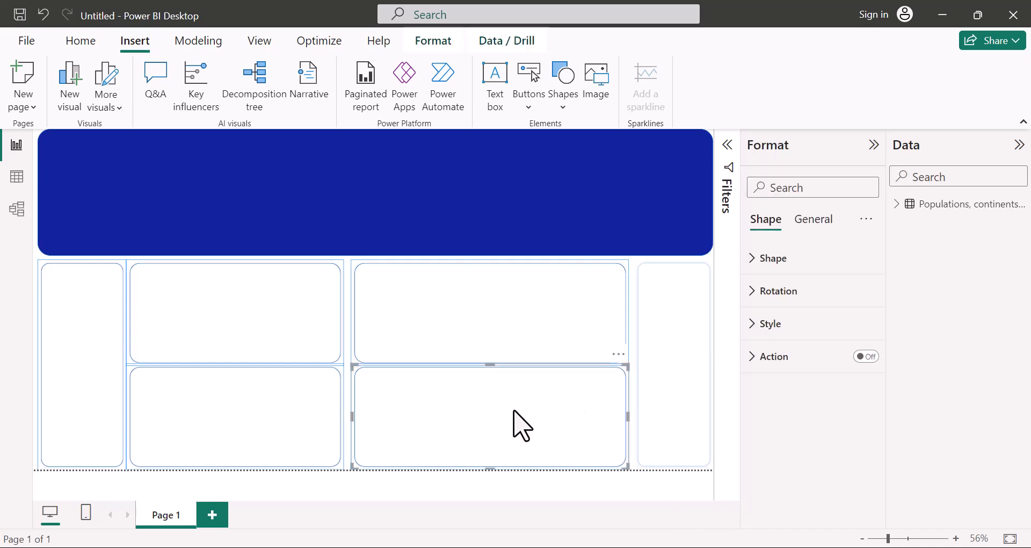
{"action": "left_click", "coordinate": [495, 329], "text": "ctrl"}
{"action": "left_click", "coordinate": [281, 318], "text": "ctrl"}
{"action": "left_click", "coordinate": [299, 414], "text": "ctrl"}
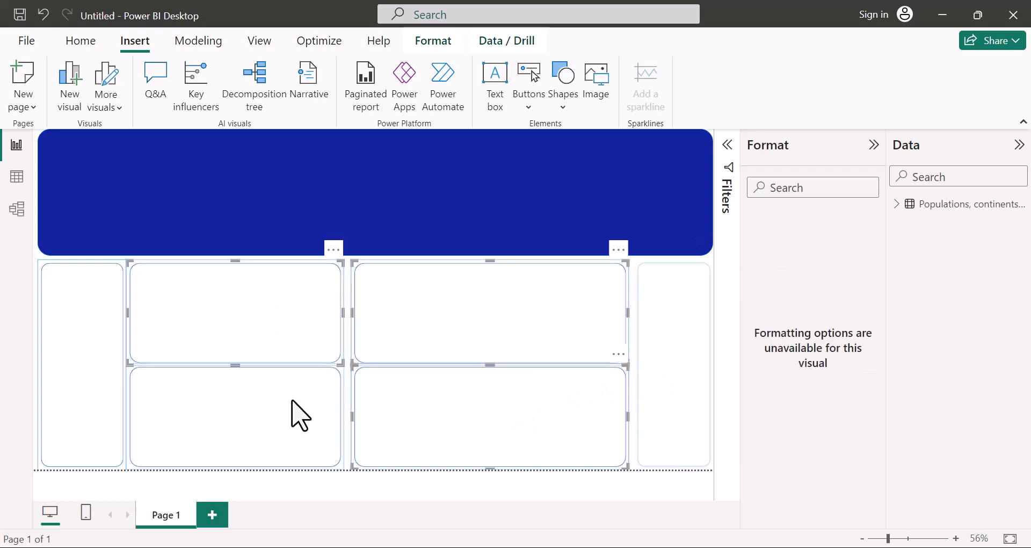
{"action": "left_click", "coordinate": [77, 409], "text": "ctrl"}
{"action": "key", "text": "Delete"}
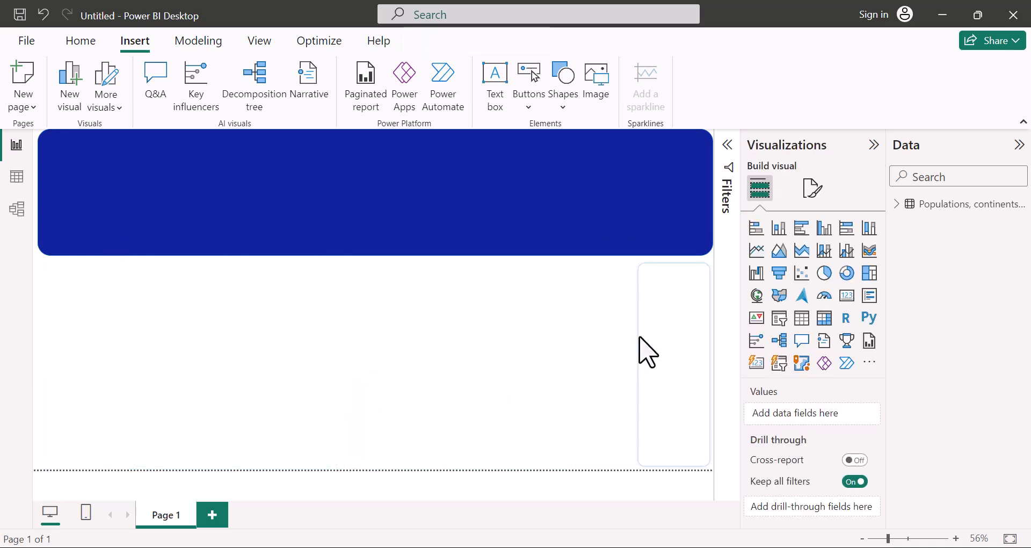
Place a copy of the restyled column at the page's left edge and reshape another copy into a wide, shorter rectangle beside it.
{"action": "left_click", "coordinate": [659, 334]}
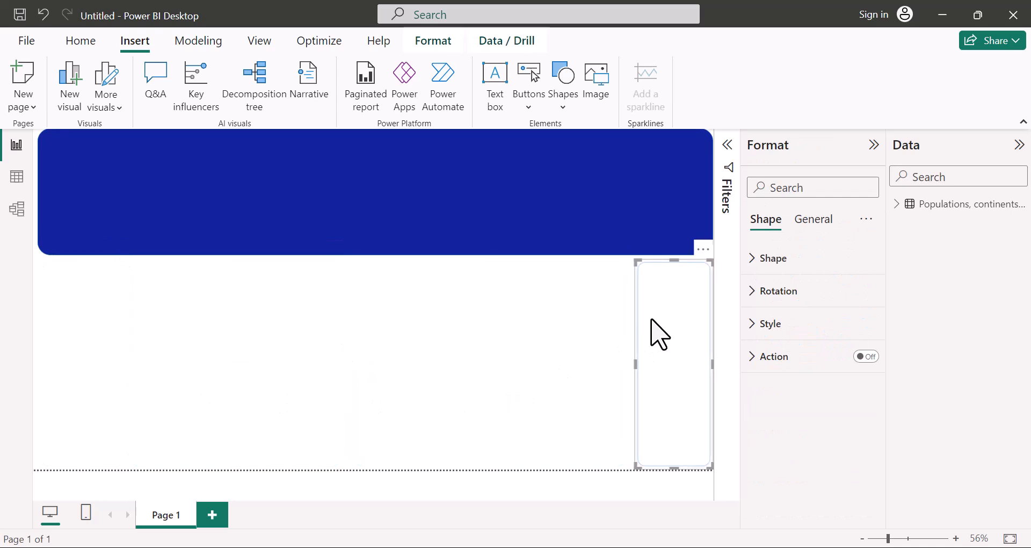
{"action": "left_click_drag", "start_coordinate": [676, 350], "coordinate": [54, 369]}
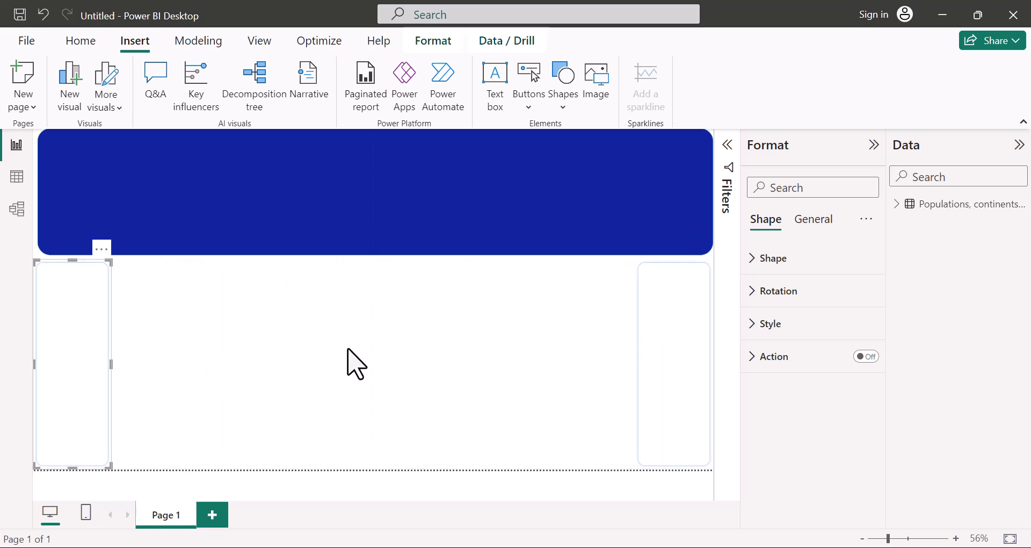
{"action": "left_click_drag", "start_coordinate": [688, 343], "coordinate": [161, 336]}
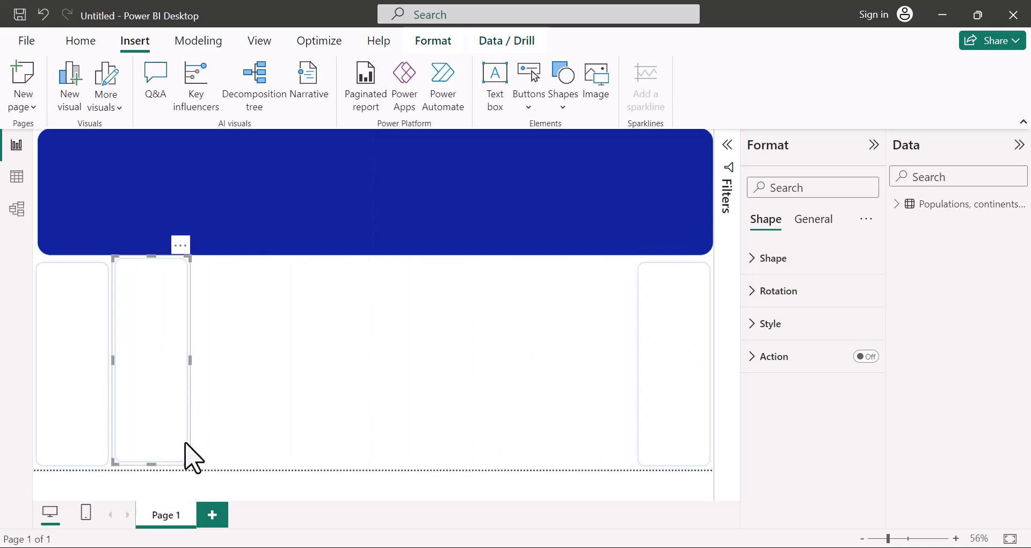
{"action": "left_click_drag", "start_coordinate": [150, 461], "coordinate": [144, 380]}
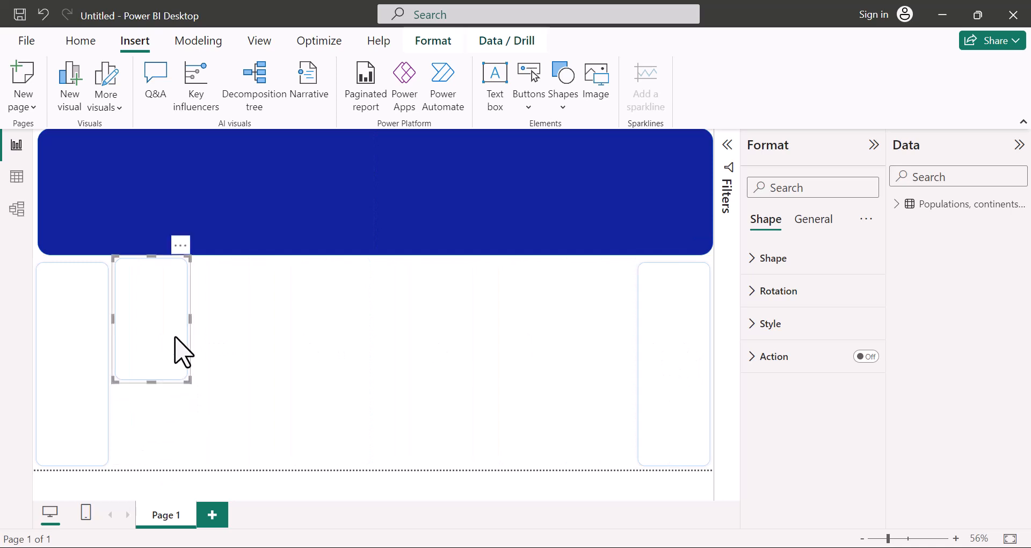
{"action": "left_click_drag", "start_coordinate": [188, 329], "coordinate": [364, 337]}
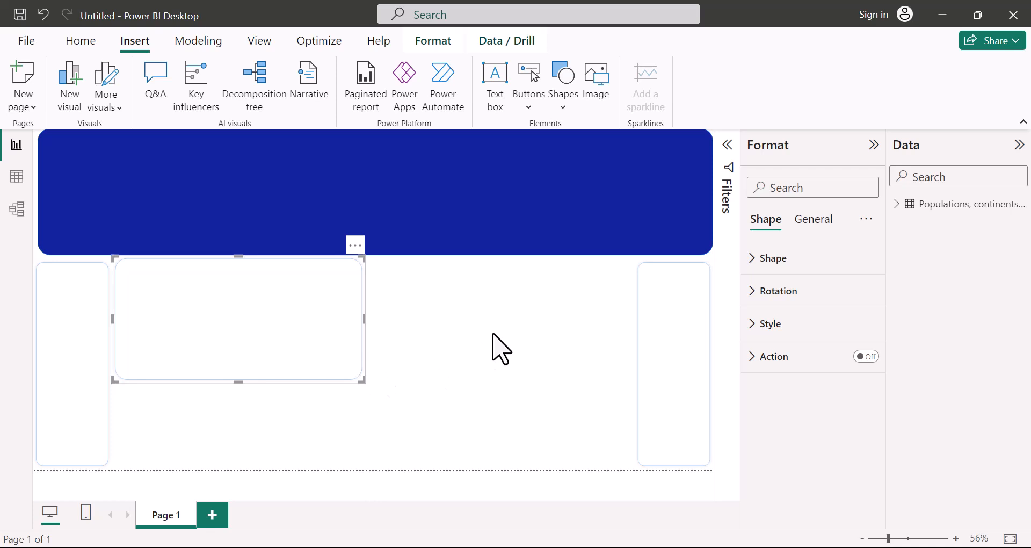
Paste three copies of the wide rectangle and arrange them into two rows of two between the side columns.
{"action": "key", "text": "ctrl+v"}
{"action": "left_click_drag", "start_coordinate": [240, 295], "coordinate": [507, 295]}
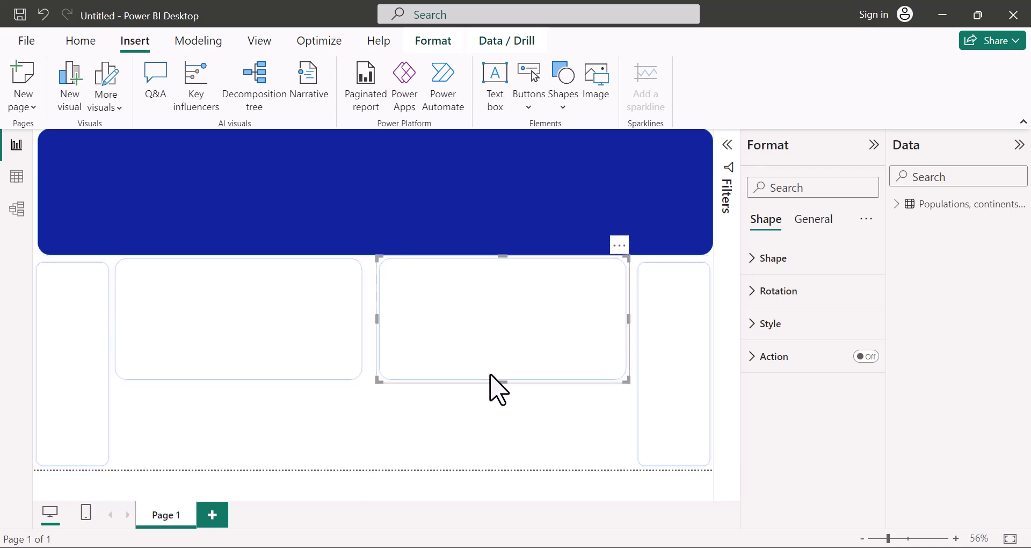
{"action": "key", "text": "ctrl+v"}
{"action": "left_click_drag", "start_coordinate": [236, 315], "coordinate": [215, 386]}
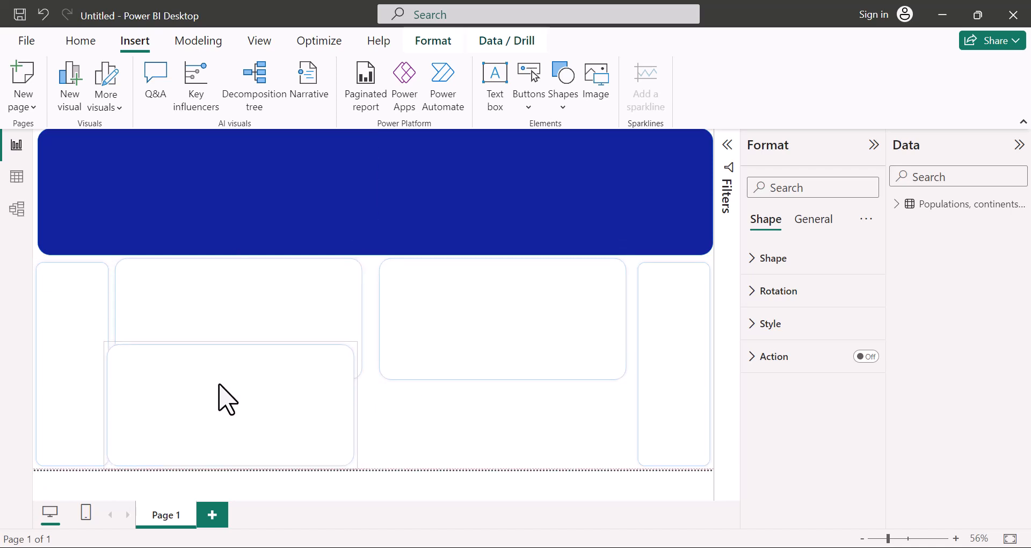
{"action": "key", "text": "ctrl+v"}
{"action": "left_click_drag", "start_coordinate": [299, 345], "coordinate": [538, 387]}
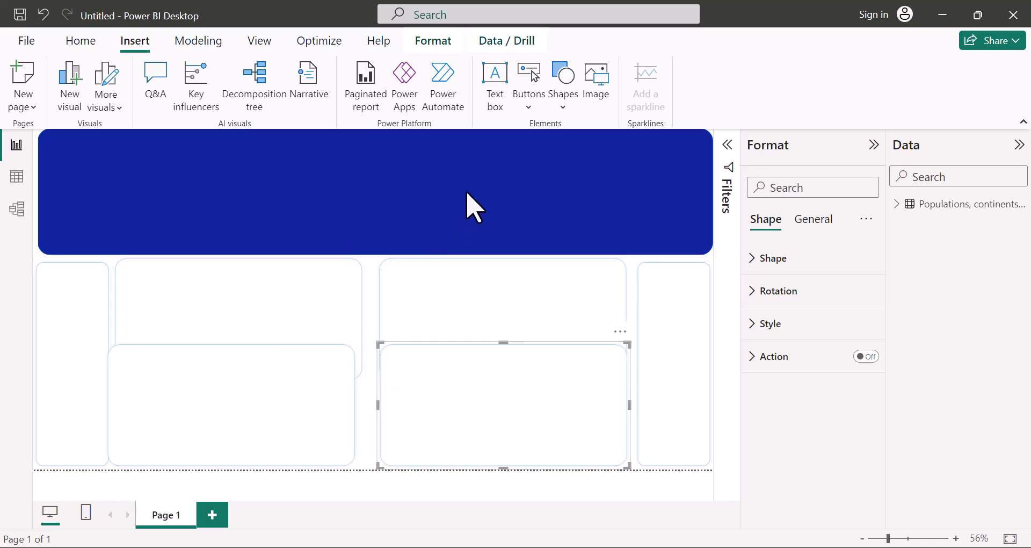
Reduce the blue banner's height and move both upper-row rectangles up directly beneath it.
{"action": "left_click", "coordinate": [466, 177]}
{"action": "left_click_drag", "start_coordinate": [375, 254], "coordinate": [381, 210]}
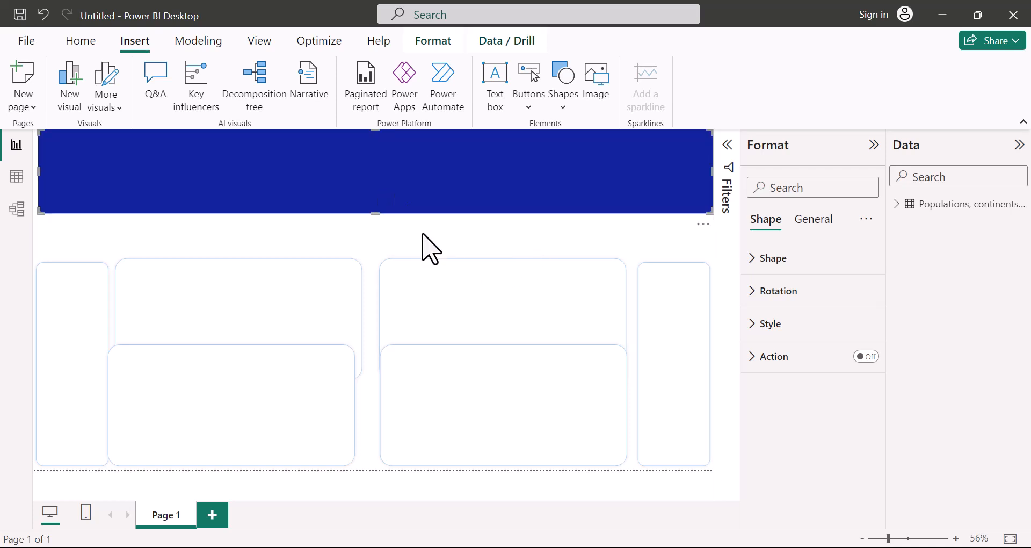
{"action": "left_click_drag", "start_coordinate": [246, 288], "coordinate": [240, 237]}
{"action": "left_click", "coordinate": [543, 311]}
{"action": "left_click_drag", "start_coordinate": [548, 308], "coordinate": [545, 268]}
Extend both side columns up to the banner and widen the four middle rectangles to narrow the gap between them.
{"action": "left_click", "coordinate": [664, 342]}
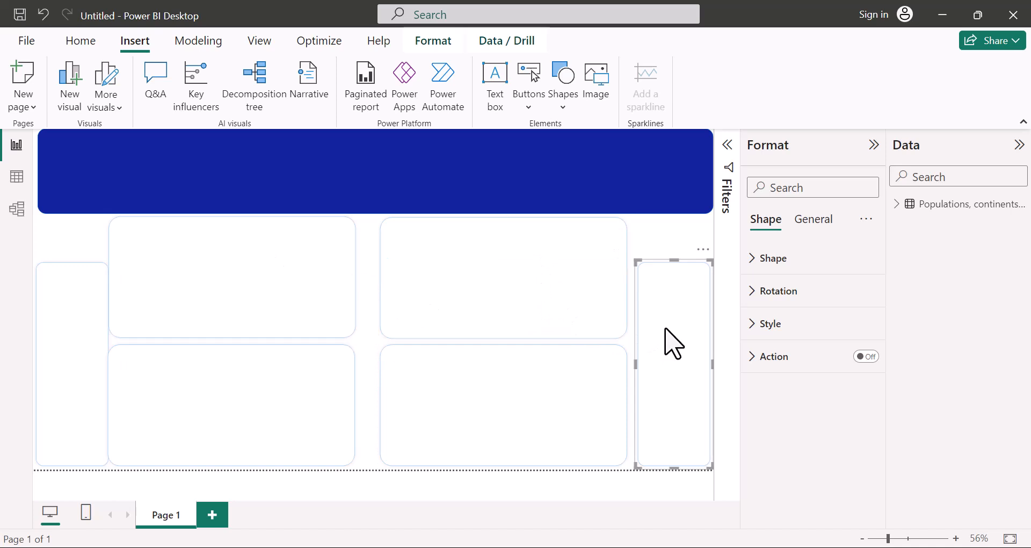
{"action": "left_click", "coordinate": [680, 248]}
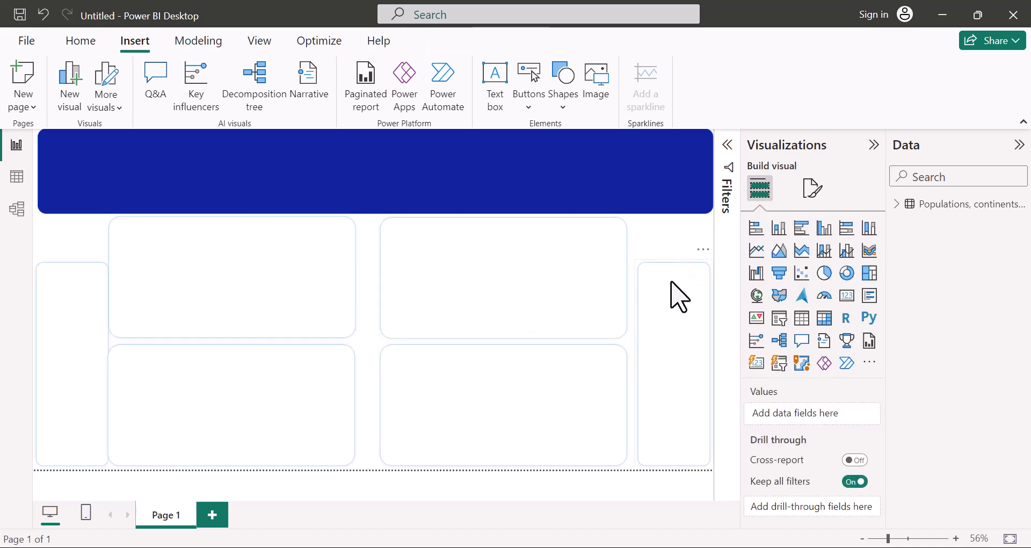
{"action": "left_click", "coordinate": [668, 275]}
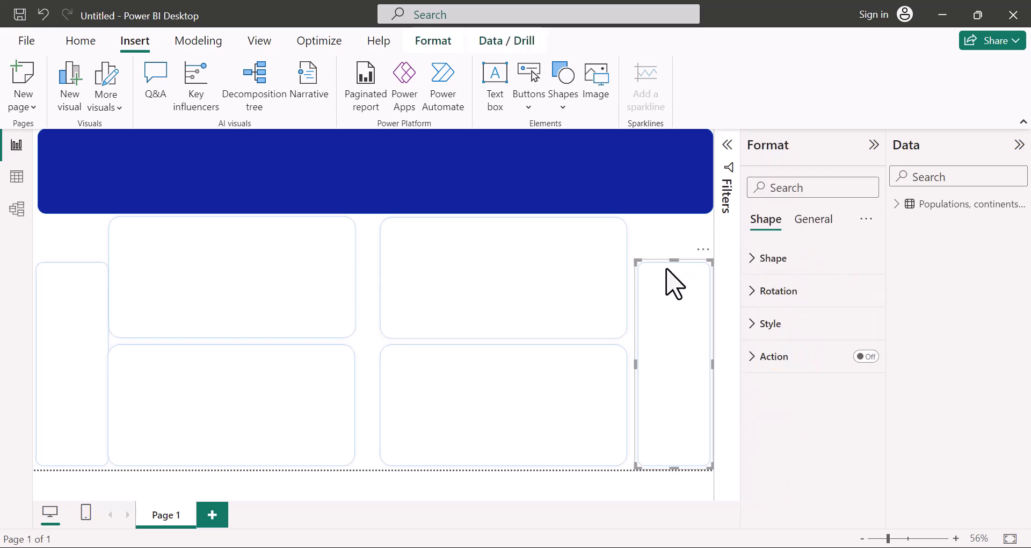
{"action": "left_click_drag", "start_coordinate": [671, 263], "coordinate": [670, 215]}
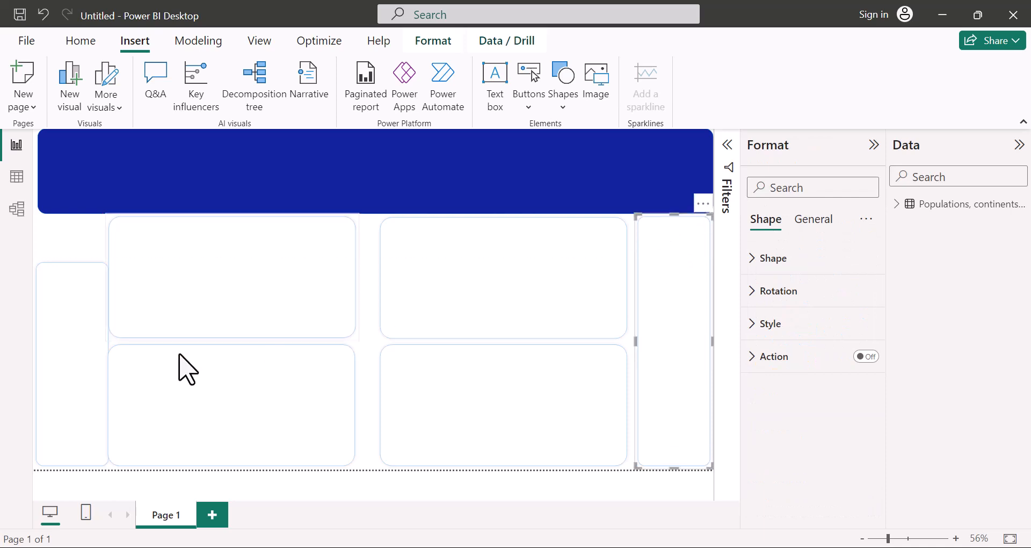
{"action": "left_click", "coordinate": [78, 328]}
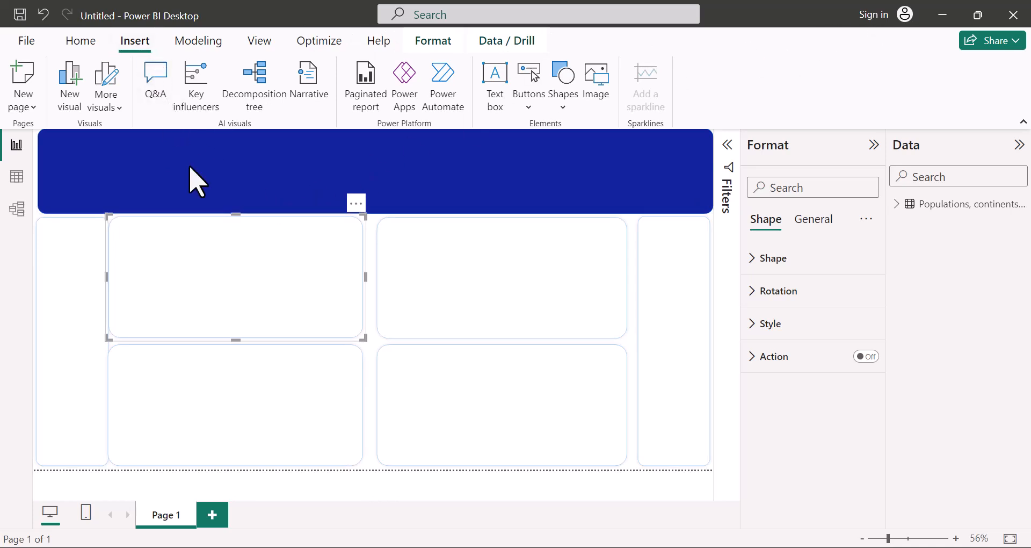
Insert the globe icon PNG from the world population folder and shrink it into the banner's upper-left corner.
{"action": "left_click", "coordinate": [598, 81]}
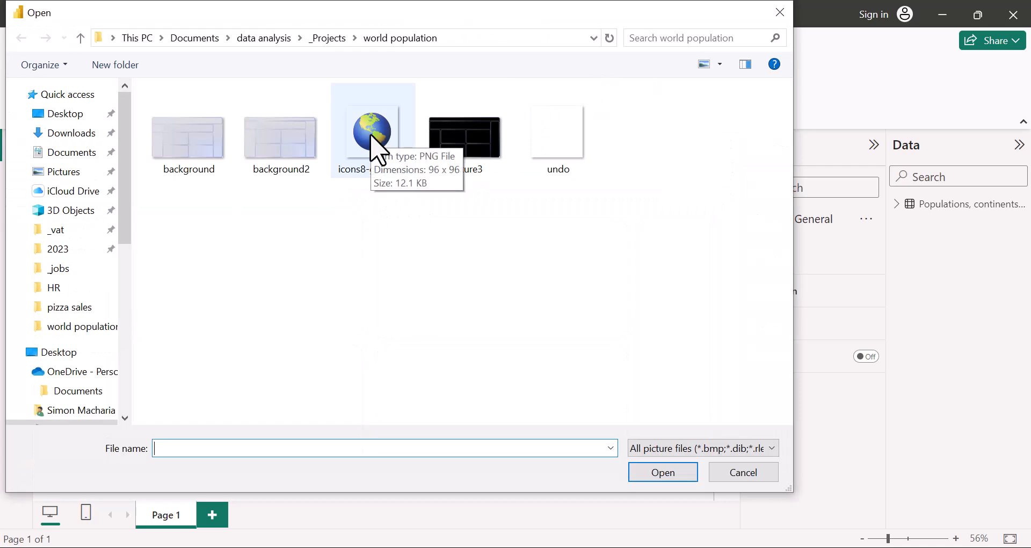
{"action": "double_click", "coordinate": [379, 150]}
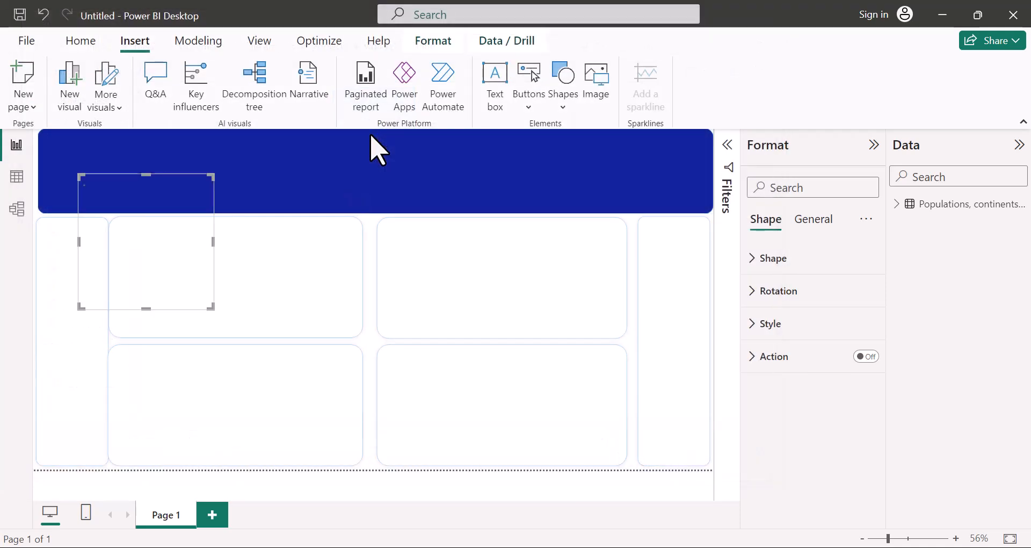
{"action": "left_click_drag", "start_coordinate": [145, 237], "coordinate": [101, 192]}
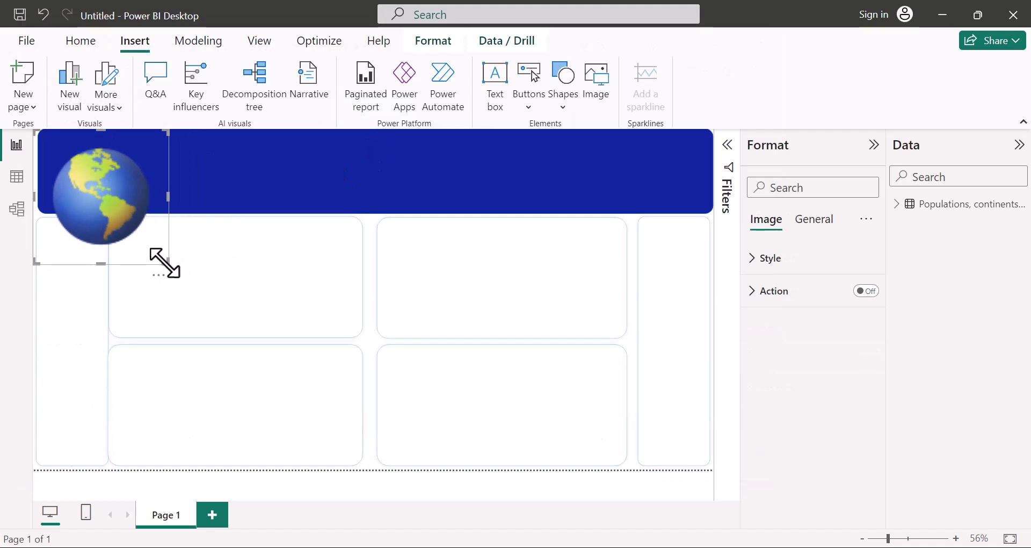
{"action": "left_click_drag", "start_coordinate": [162, 261], "coordinate": [78, 159]}
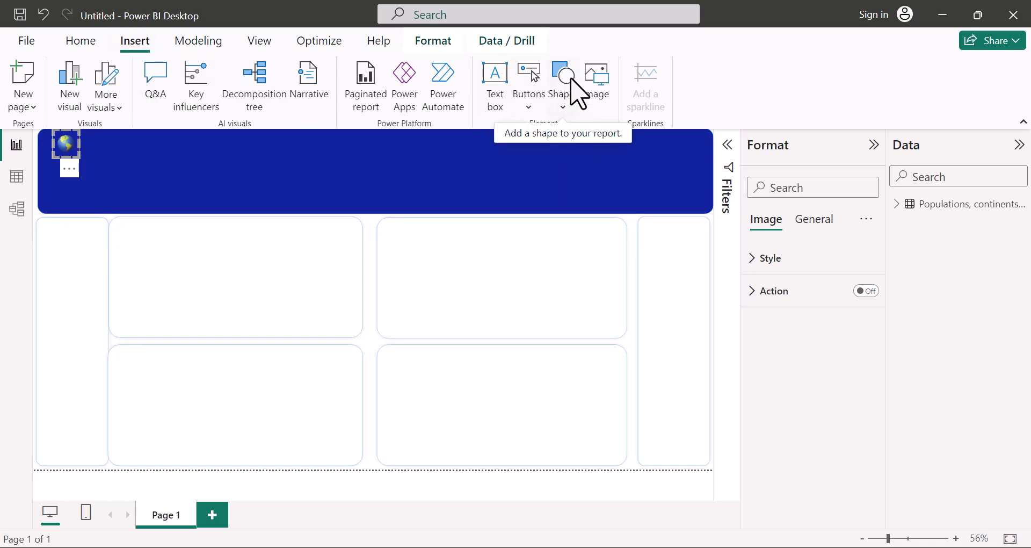
Add a text box reading "World Population" over the banner and set its font size to 60.
{"action": "left_click", "coordinate": [496, 80]}
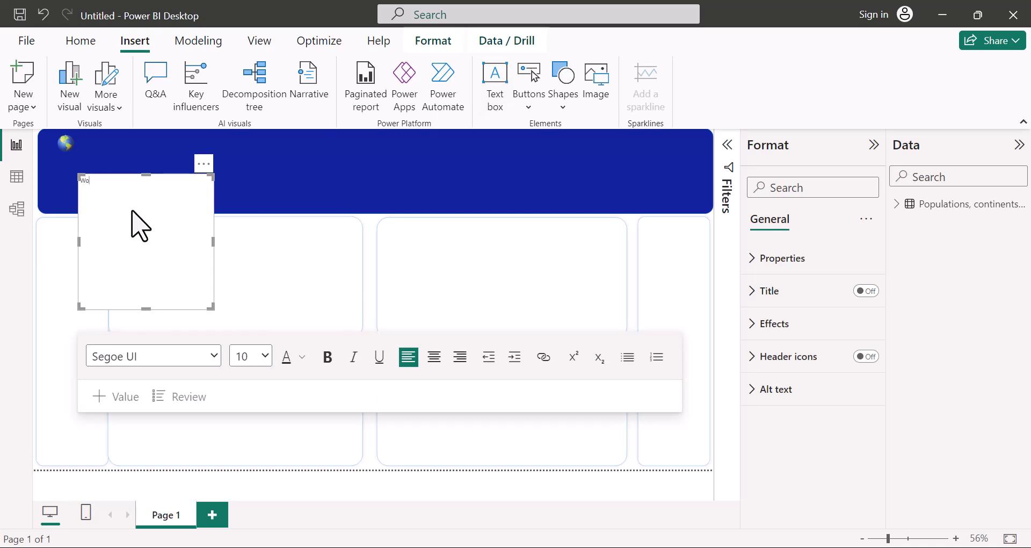
{"action": "left_click", "coordinate": [264, 240]}
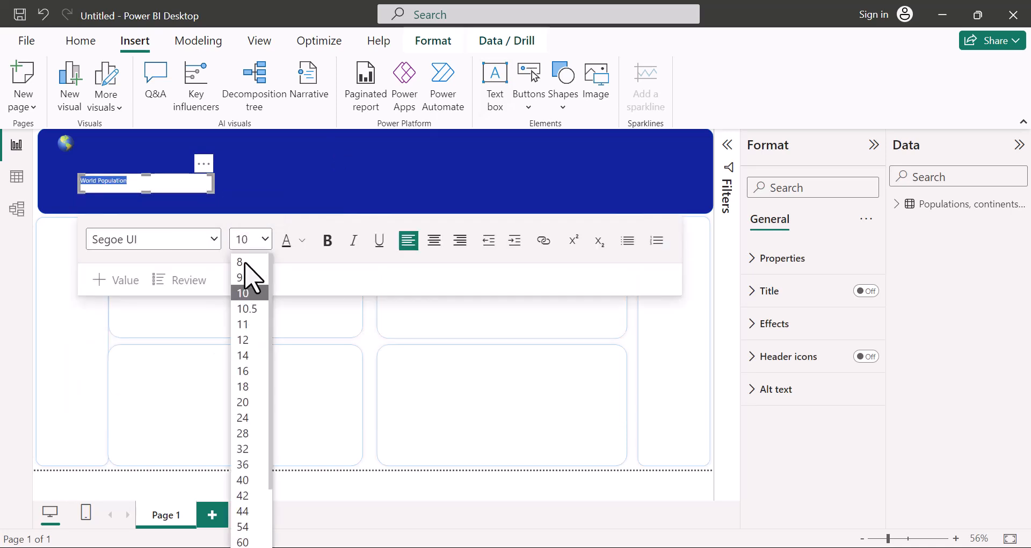
{"action": "left_click", "coordinate": [243, 541]}
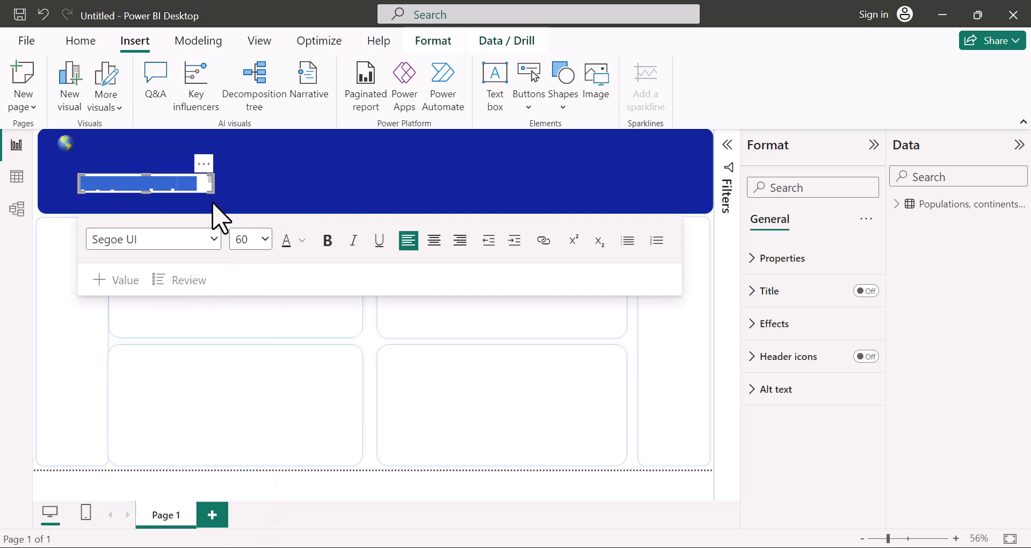
Enlarge the title text box over the banner and set its "World Population" text to bold, size 32.
{"action": "left_click_drag", "start_coordinate": [211, 189], "coordinate": [322, 210]}
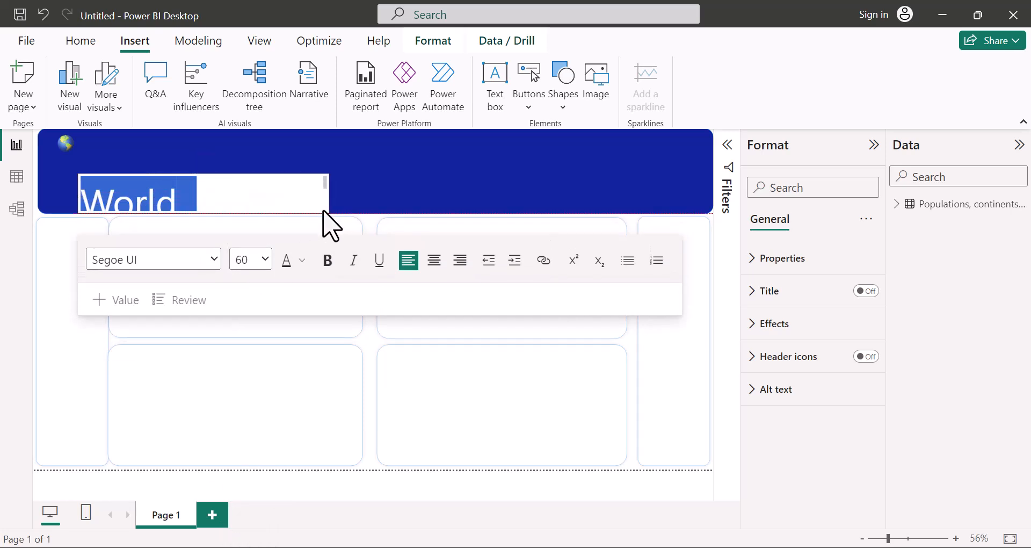
{"action": "left_click", "coordinate": [263, 260]}
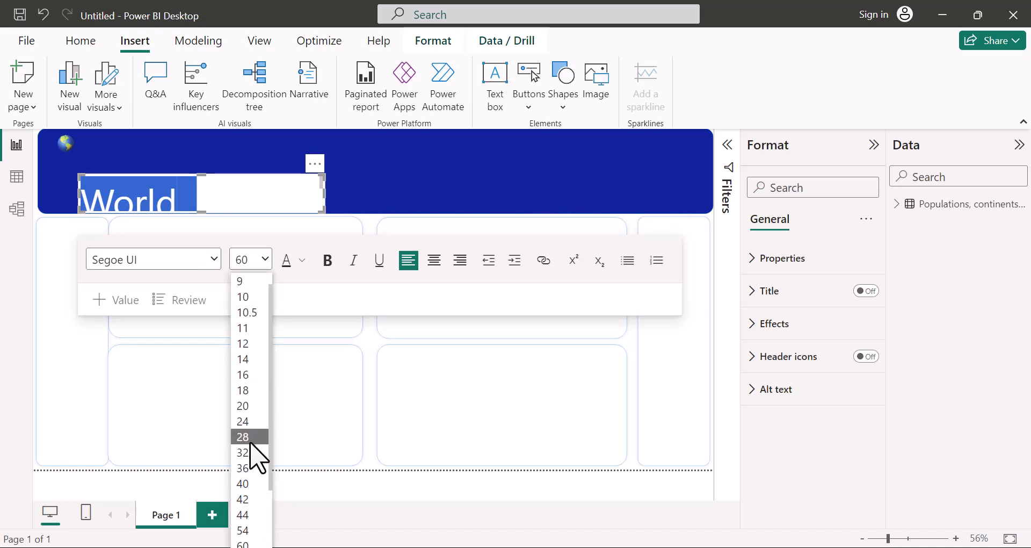
{"action": "left_click", "coordinate": [250, 442]}
{"action": "left_click", "coordinate": [265, 259]}
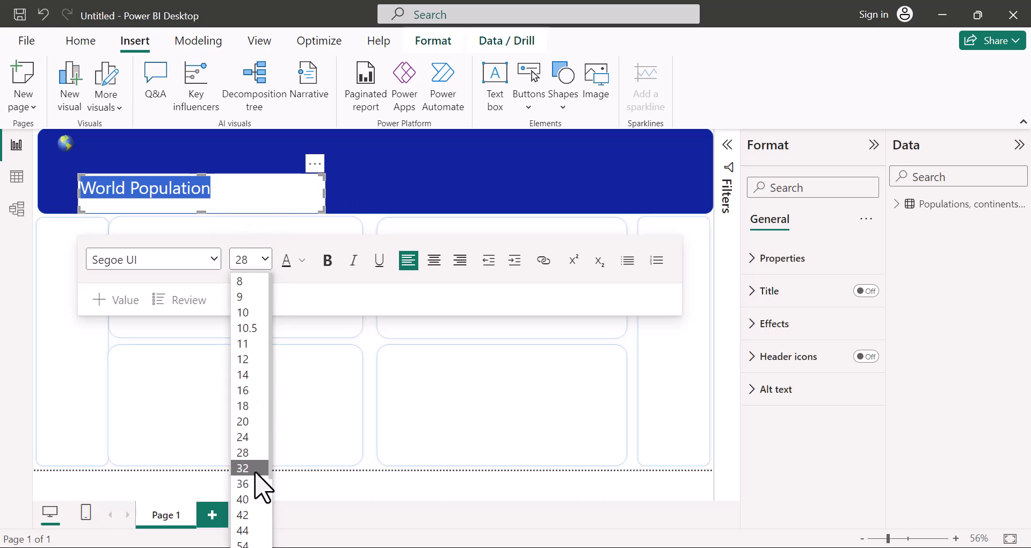
{"action": "left_click", "coordinate": [249, 468]}
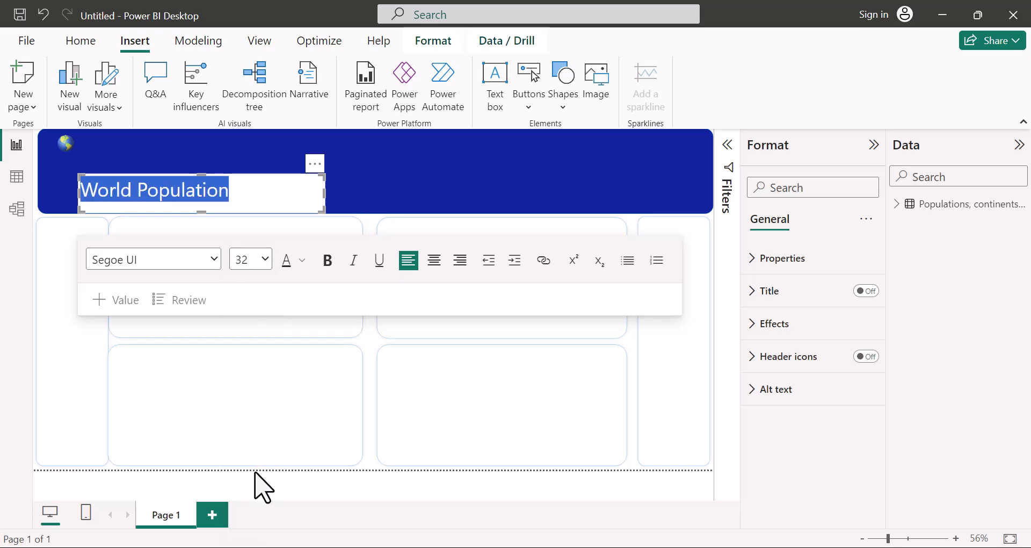
{"action": "left_click", "coordinate": [327, 260]}
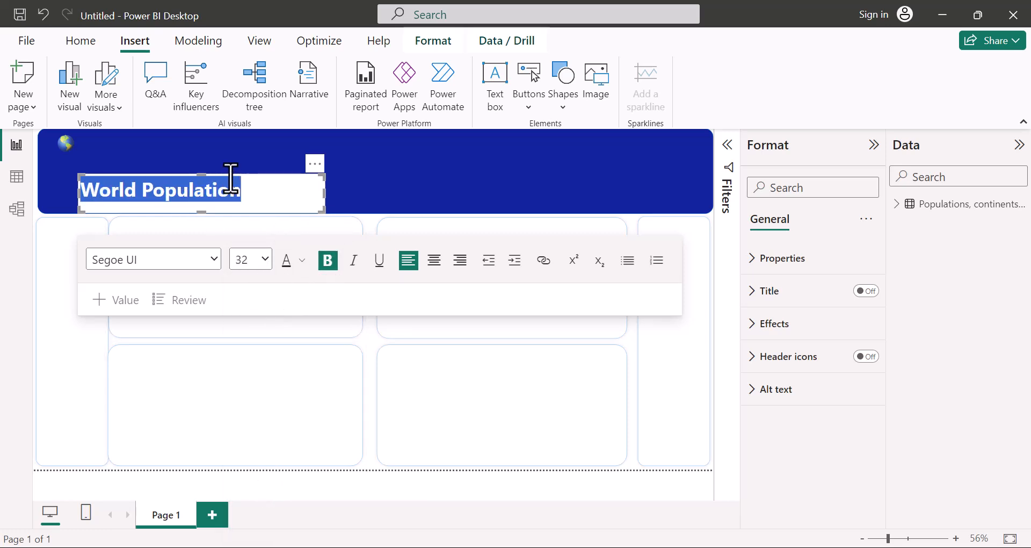
Place the title box beside the globe icon, narrow it to fit its text and turn off its background.
{"action": "left_click_drag", "start_coordinate": [82, 177], "coordinate": [83, 134]}
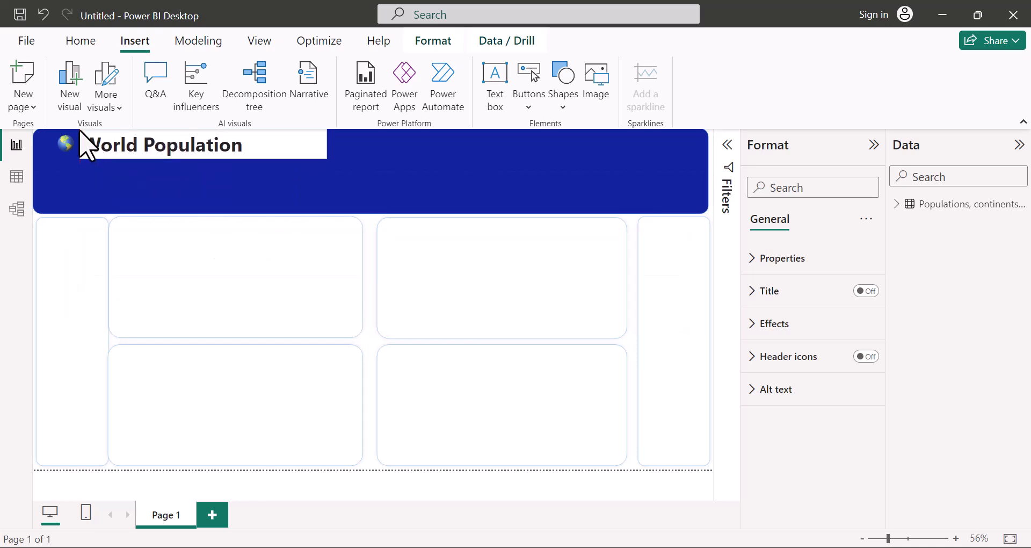
{"action": "left_click_drag", "start_coordinate": [271, 156], "coordinate": [254, 157]}
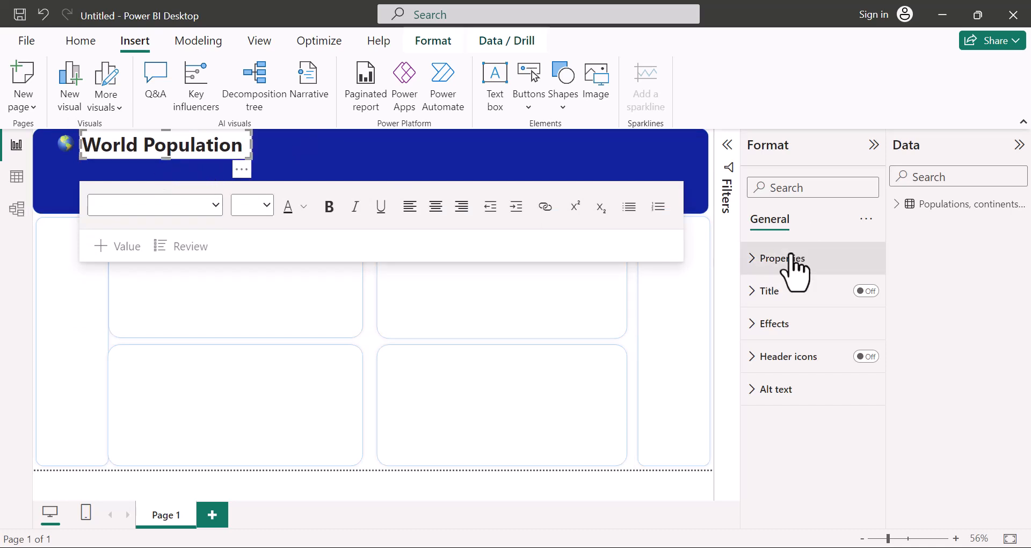
{"action": "left_click", "coordinate": [755, 326]}
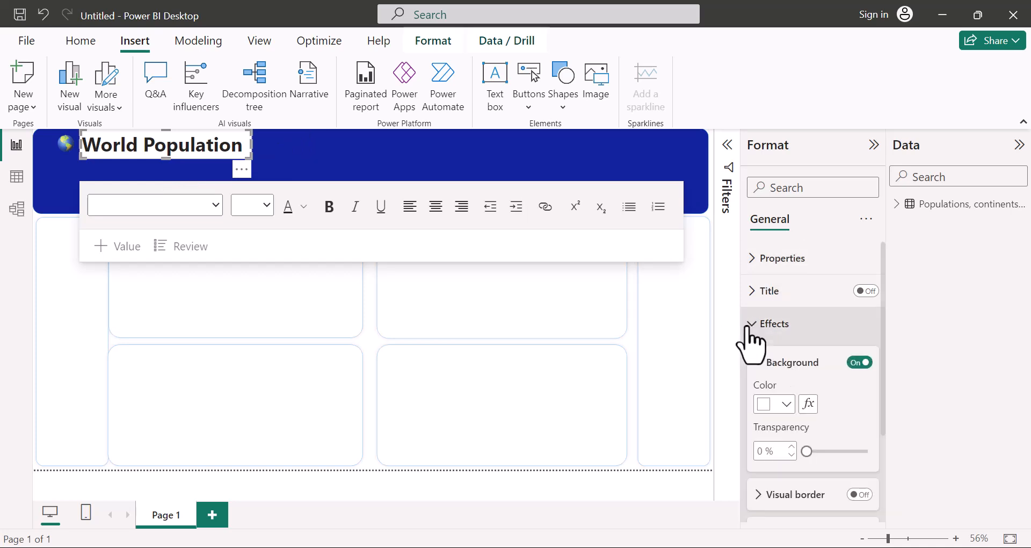
{"action": "left_click", "coordinate": [858, 362]}
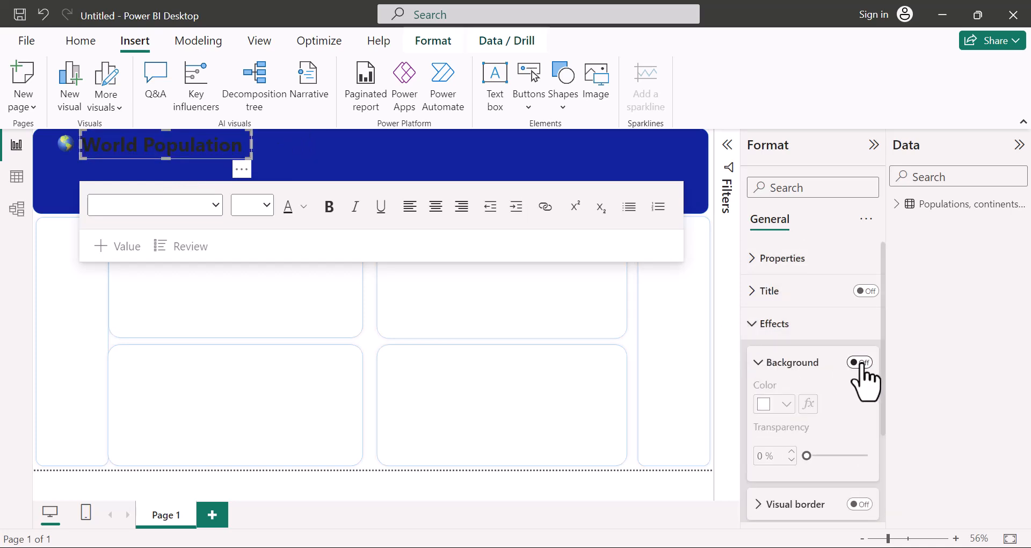
Color the "World Population" title text white and slightly enlarge the globe icon next to it.
{"action": "triple_click", "coordinate": [197, 144]}
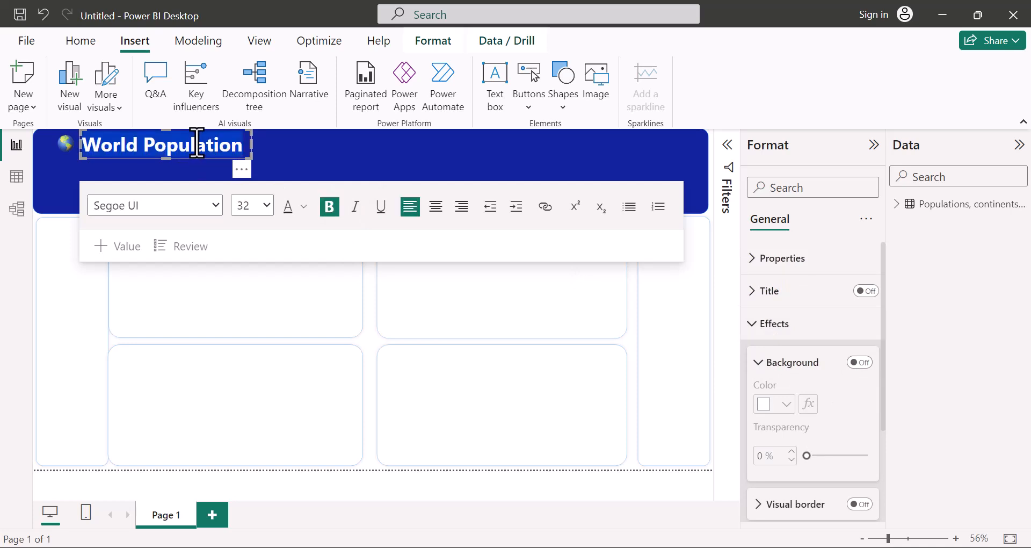
{"action": "left_click", "coordinate": [303, 211]}
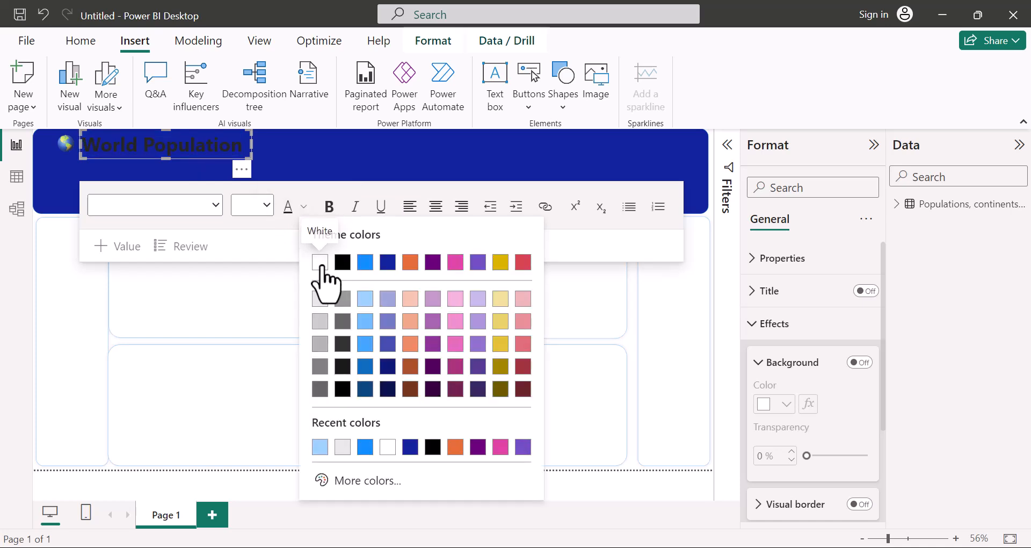
{"action": "left_click", "coordinate": [320, 262]}
{"action": "left_click", "coordinate": [204, 236]}
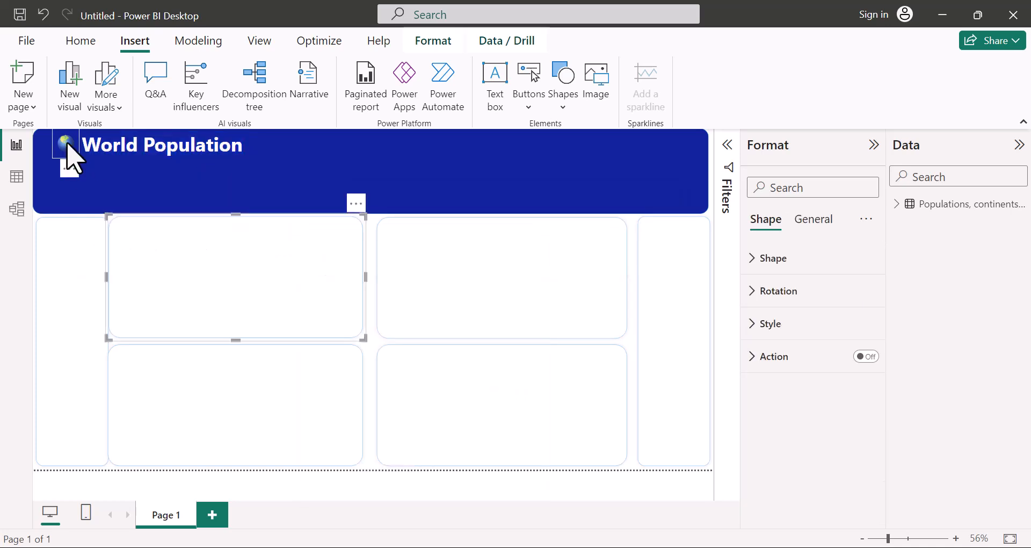
{"action": "left_click", "coordinate": [65, 144]}
{"action": "left_click_drag", "start_coordinate": [79, 156], "coordinate": [87, 166]}
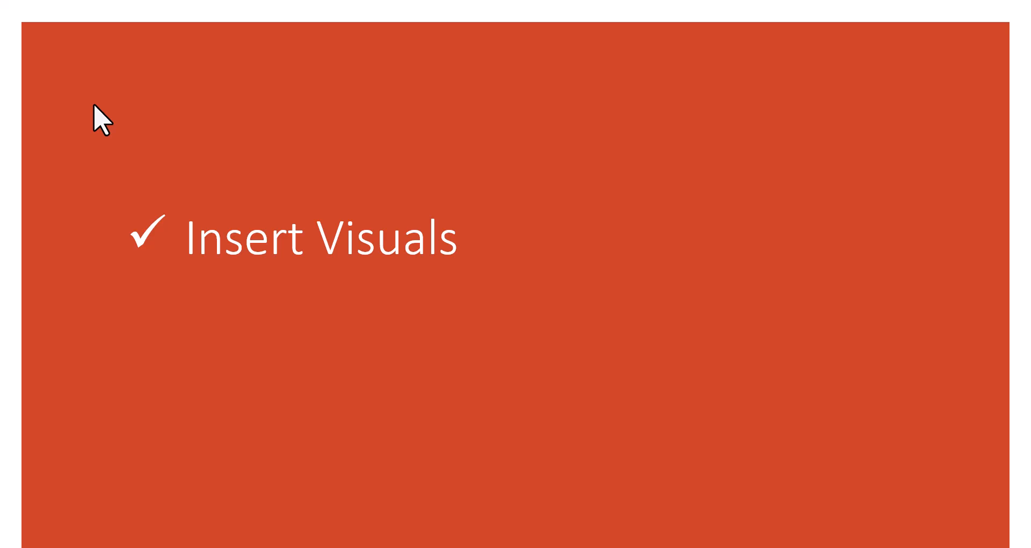
{"action": "left_click", "coordinate": [94, 105]}
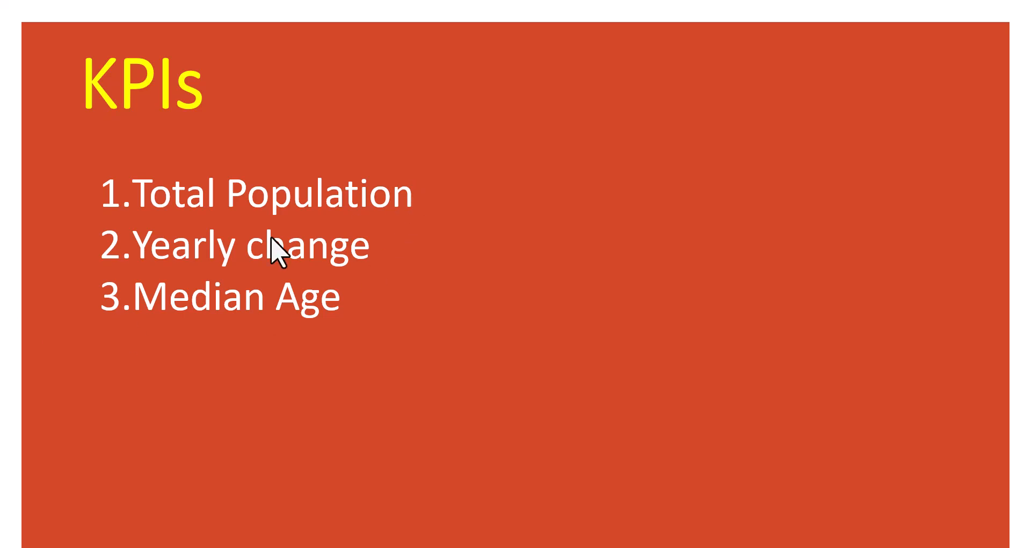
{"action": "left_click", "coordinate": [289, 307]}
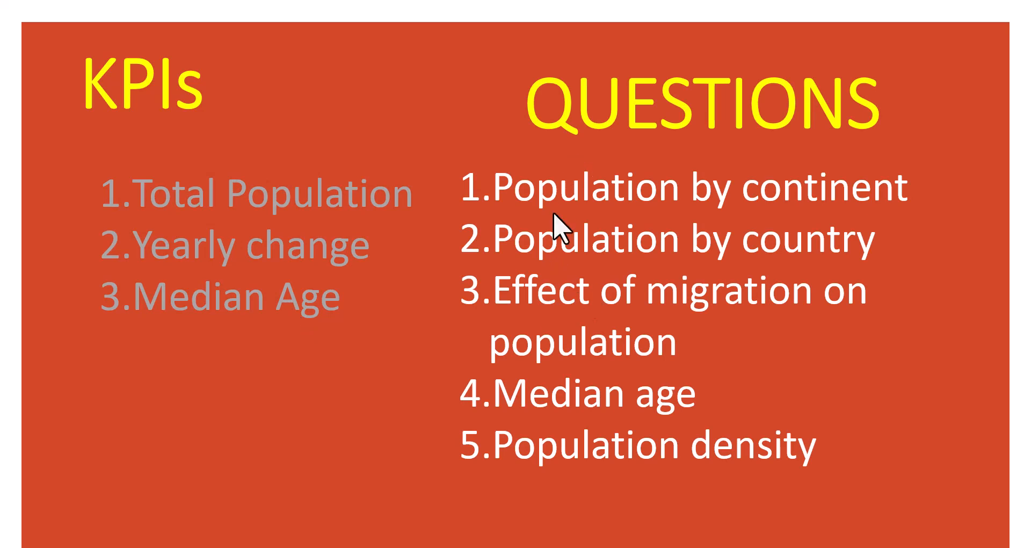
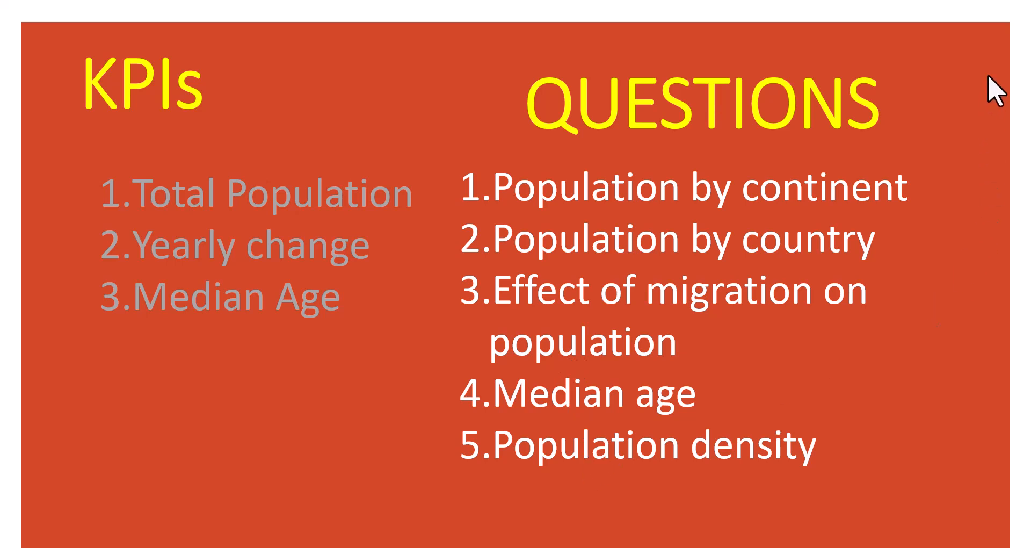
{"action": "key", "text": "alt+Tab"}
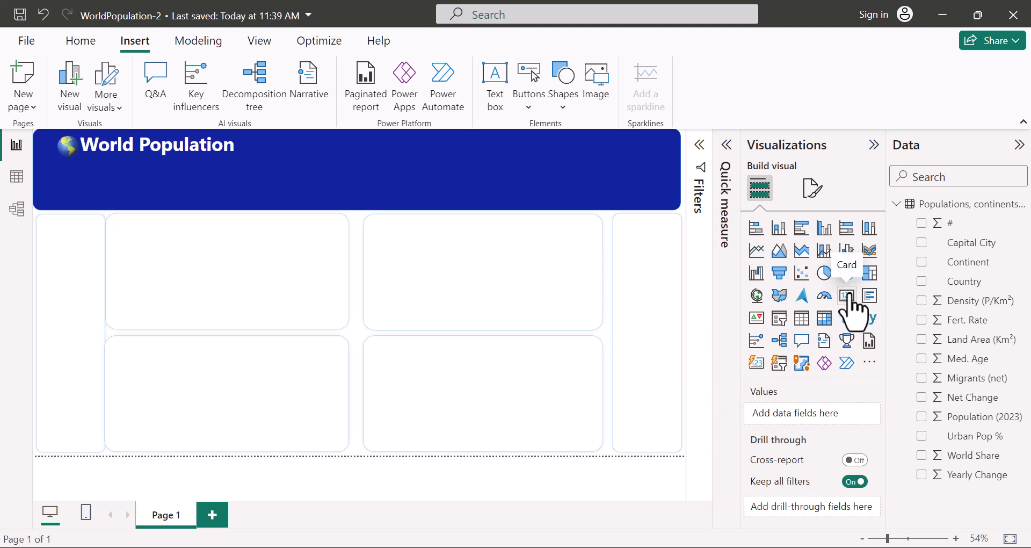
Add a Card (new) visual showing Population (2023), Yearly Change and Med. Age.
{"action": "left_click", "coordinate": [757, 363]}
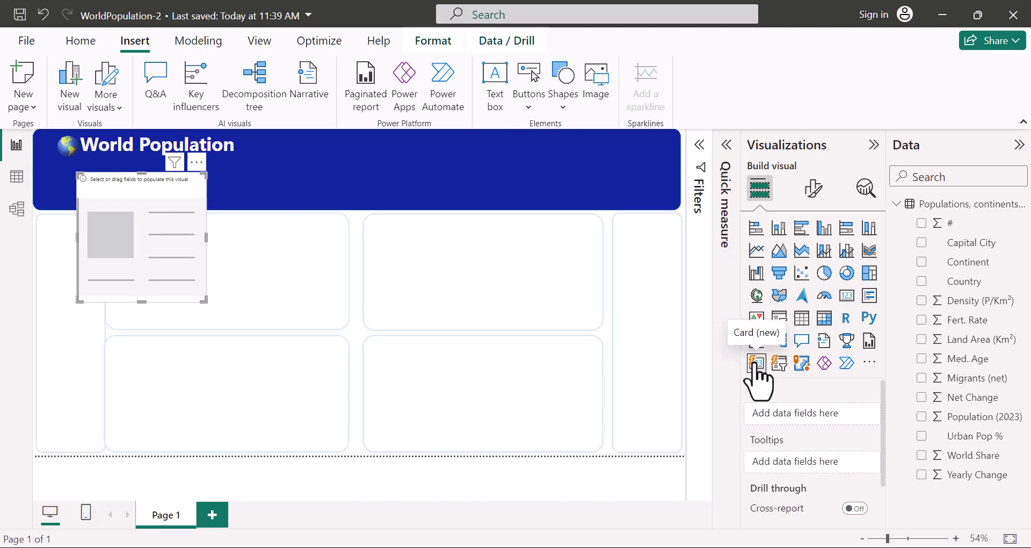
{"action": "left_click", "coordinate": [922, 417]}
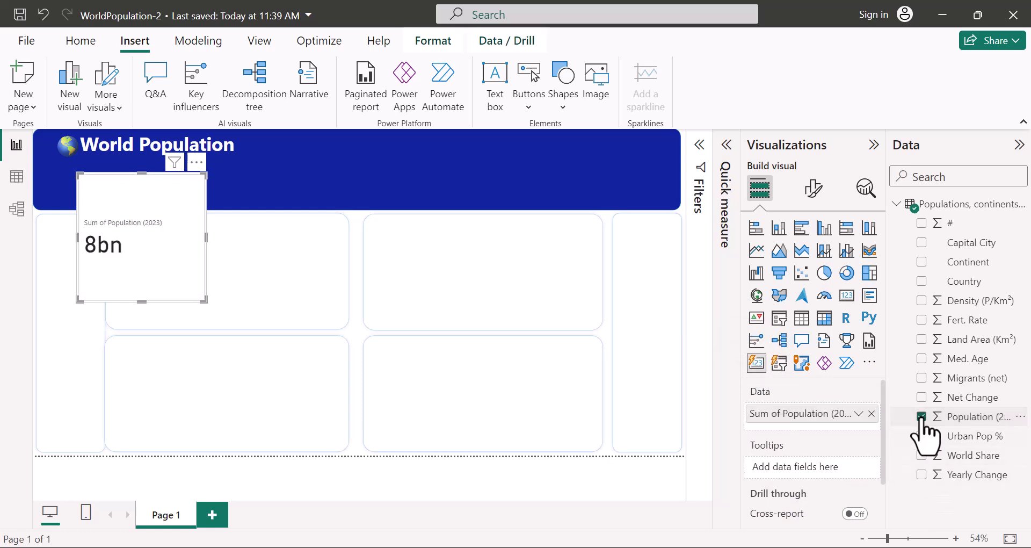
{"action": "left_click", "coordinate": [921, 474]}
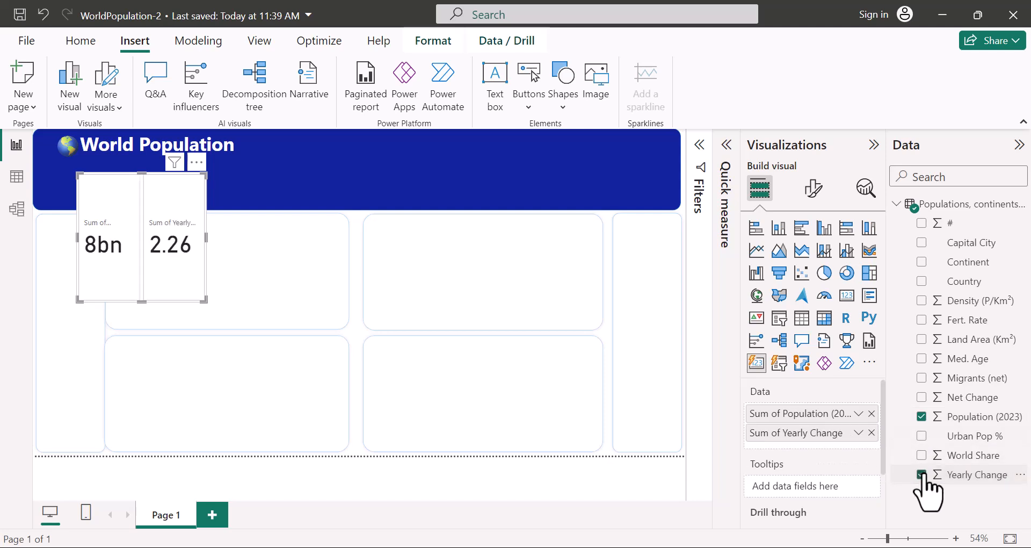
{"action": "left_click", "coordinate": [921, 359]}
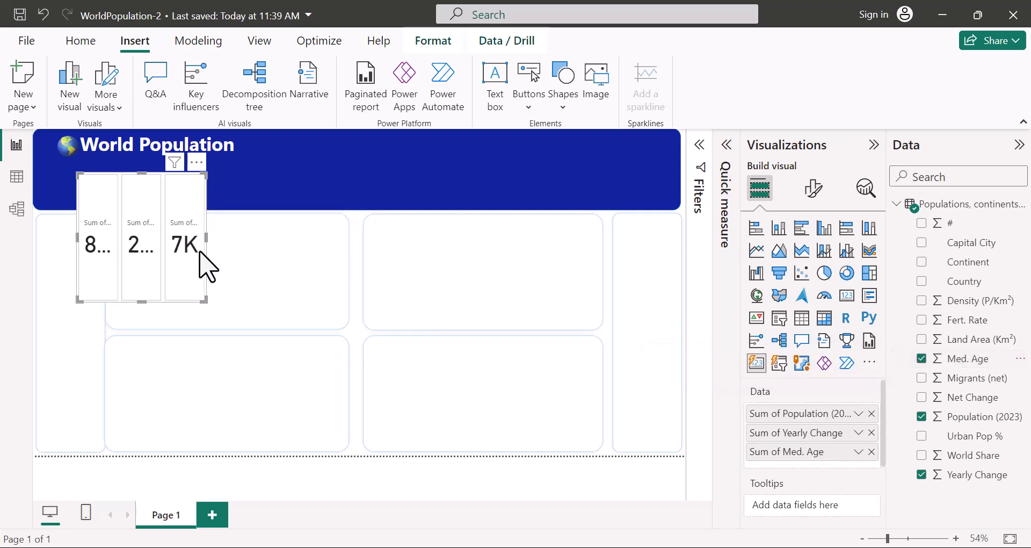
Widen and shorten the three-value card visual, then center it across the blue banner's lower edge.
{"action": "left_click_drag", "start_coordinate": [206, 237], "coordinate": [442, 252]}
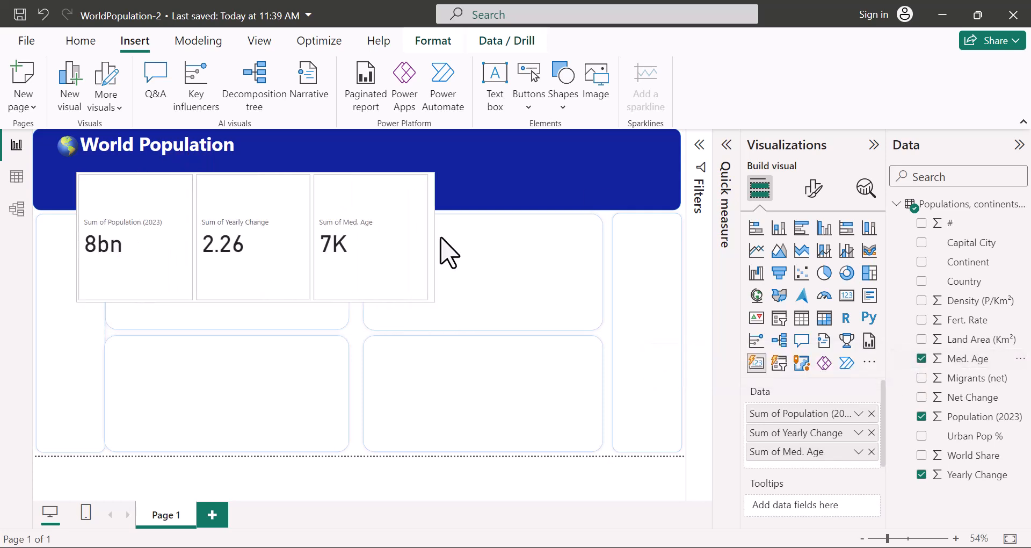
{"action": "left_click_drag", "start_coordinate": [265, 302], "coordinate": [266, 236]}
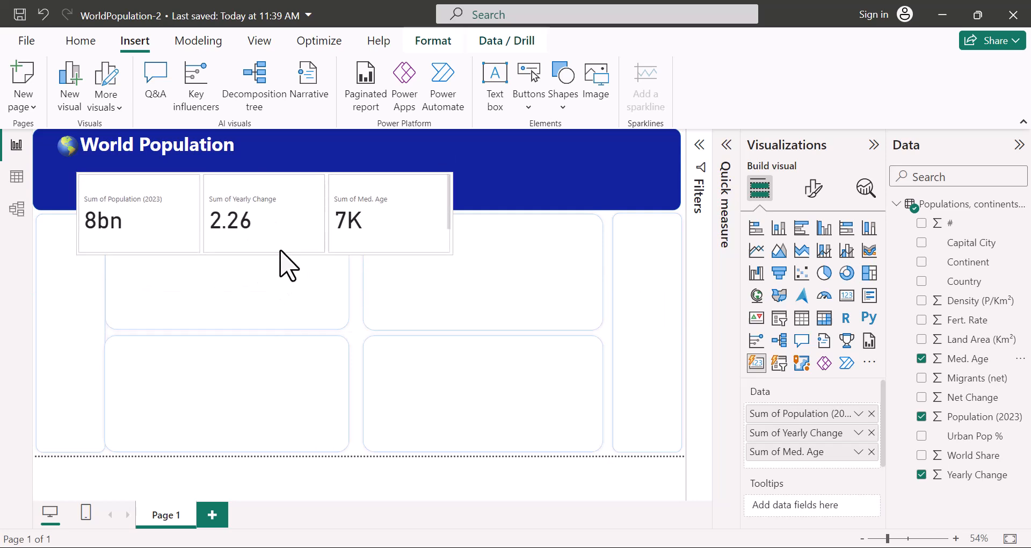
{"action": "left_click_drag", "start_coordinate": [253, 199], "coordinate": [371, 190]}
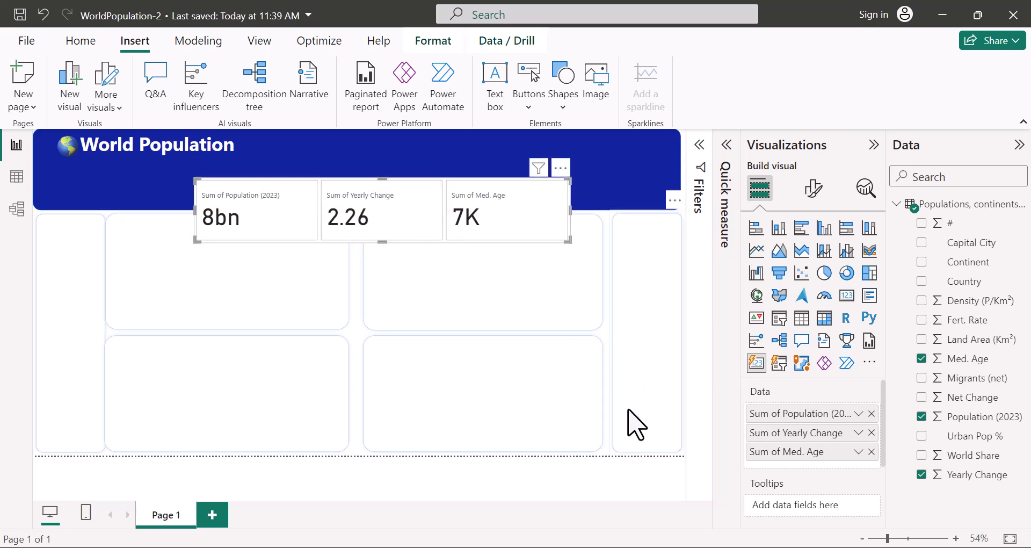
{"action": "left_click", "coordinate": [593, 473]}
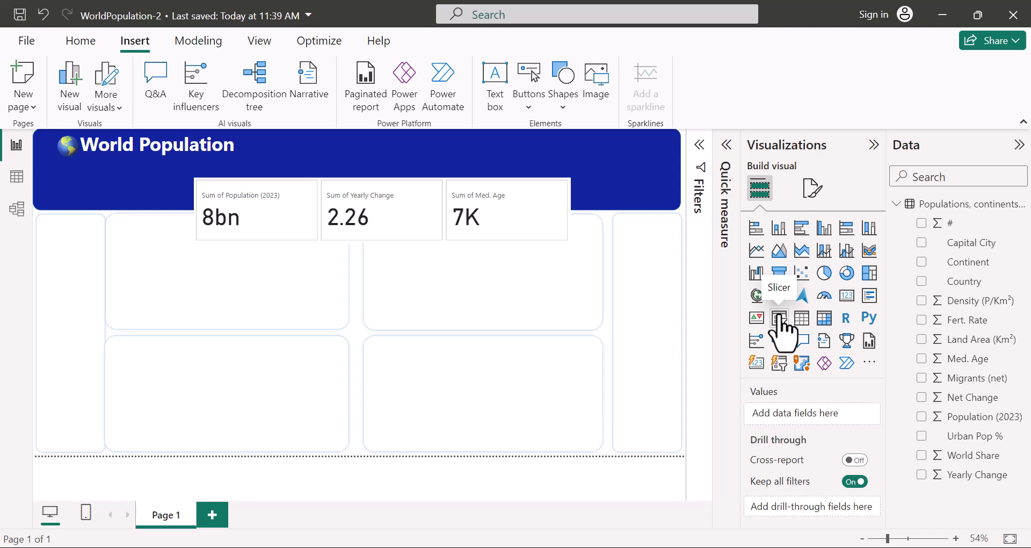
Add a slicer on the Continent field, shorten it and place it in the banner above the cards.
{"action": "left_click", "coordinate": [779, 319]}
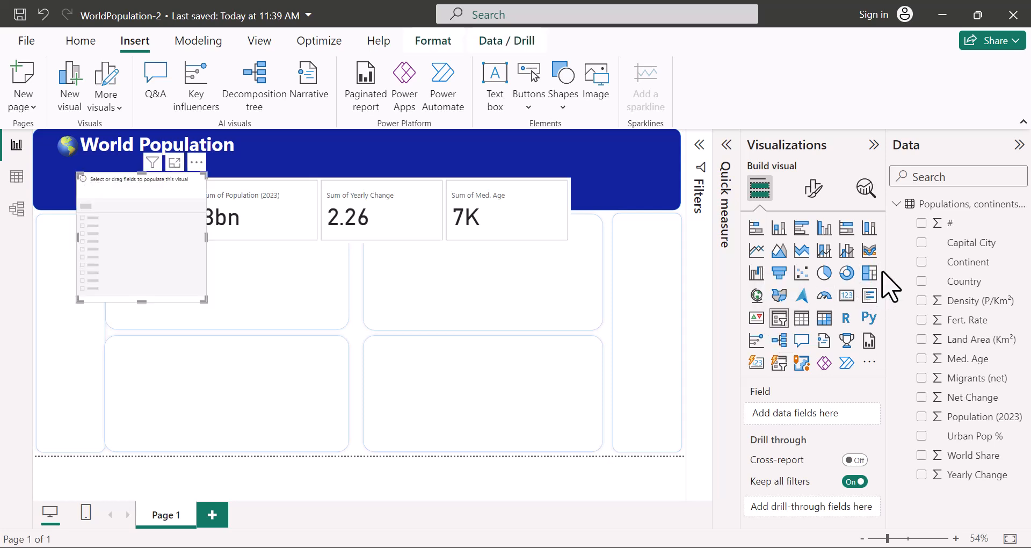
{"action": "left_click", "coordinate": [921, 262]}
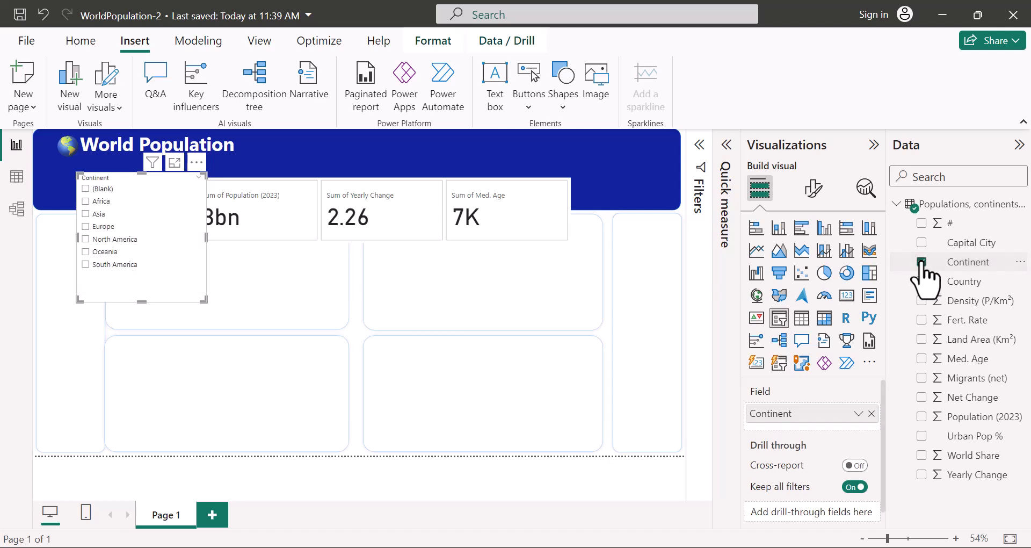
{"action": "left_click_drag", "start_coordinate": [141, 302], "coordinate": [156, 250]}
{"action": "left_click_drag", "start_coordinate": [152, 203], "coordinate": [430, 143]}
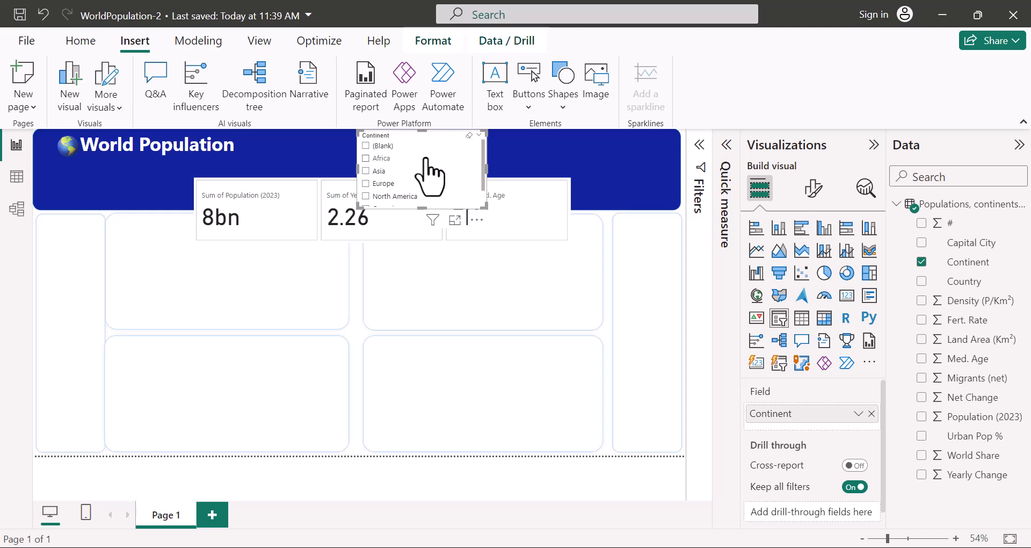
Duplicate the Continent slicer into the right side column and resize the copy to fill that column.
{"action": "left_click_drag", "start_coordinate": [433, 168], "coordinate": [642, 306]}
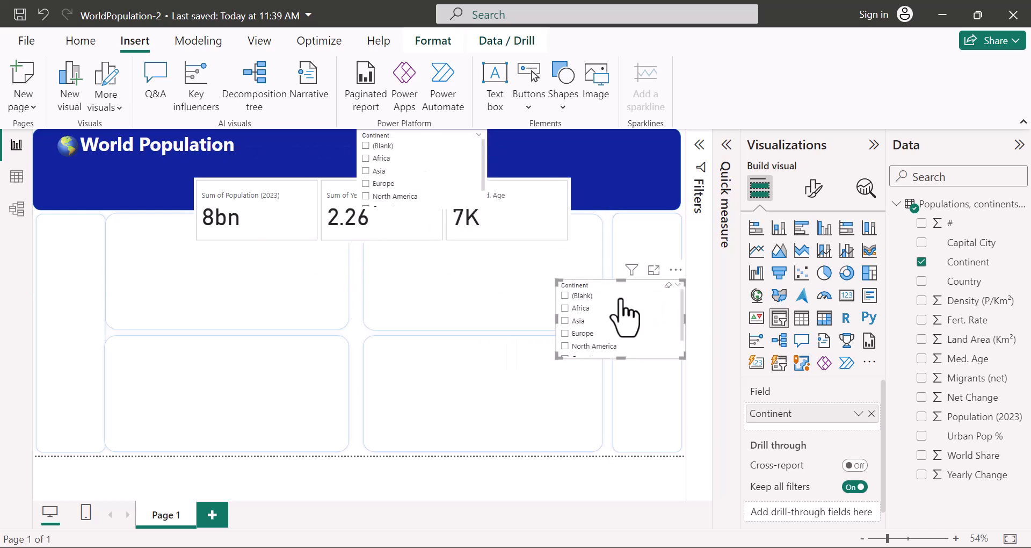
{"action": "left_click_drag", "start_coordinate": [557, 317], "coordinate": [611, 316]}
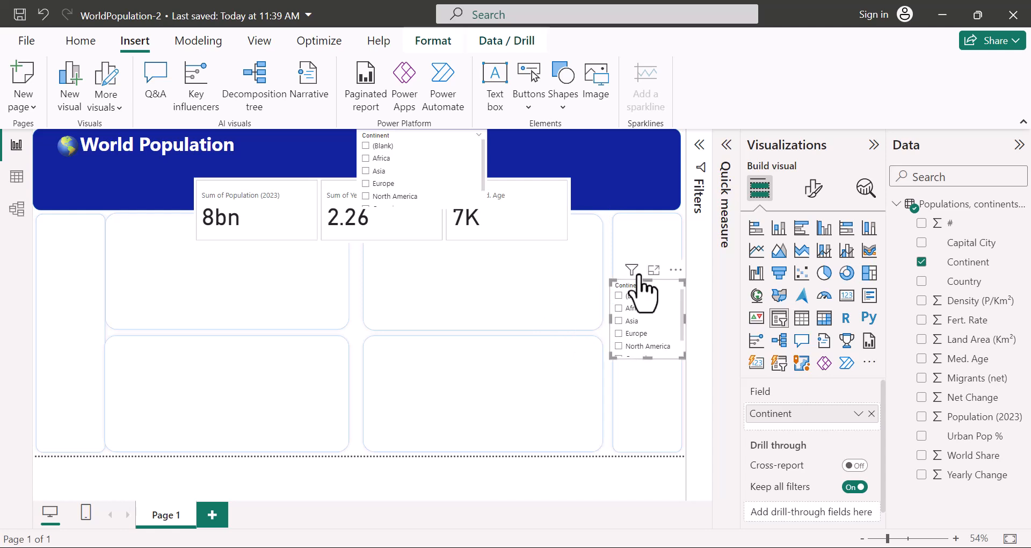
{"action": "left_click_drag", "start_coordinate": [647, 282], "coordinate": [660, 215]}
{"action": "left_click_drag", "start_coordinate": [652, 357], "coordinate": [665, 451]}
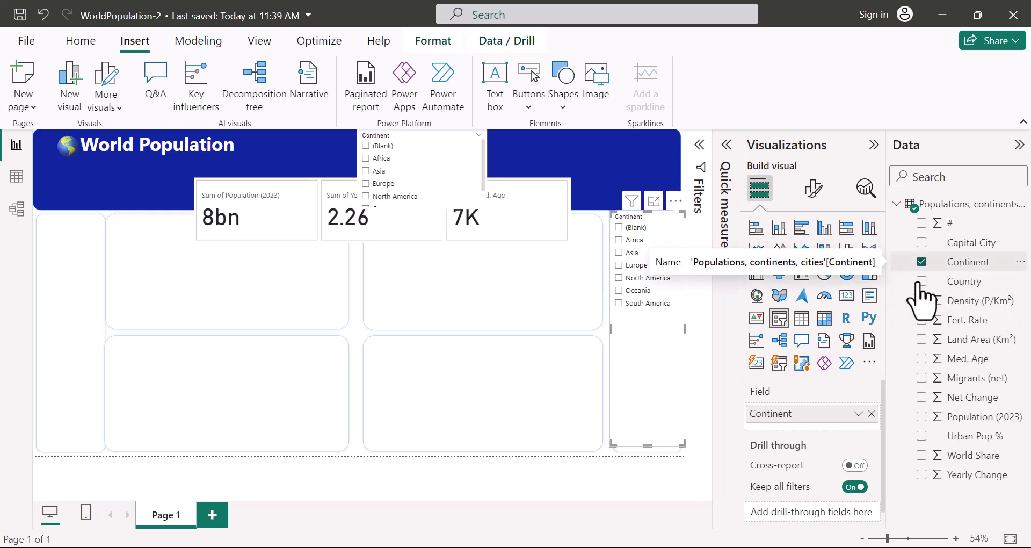
Replace the Continent field with Country in the right column's slicer.
{"action": "left_click", "coordinate": [921, 263]}
{"action": "left_click", "coordinate": [921, 281]}
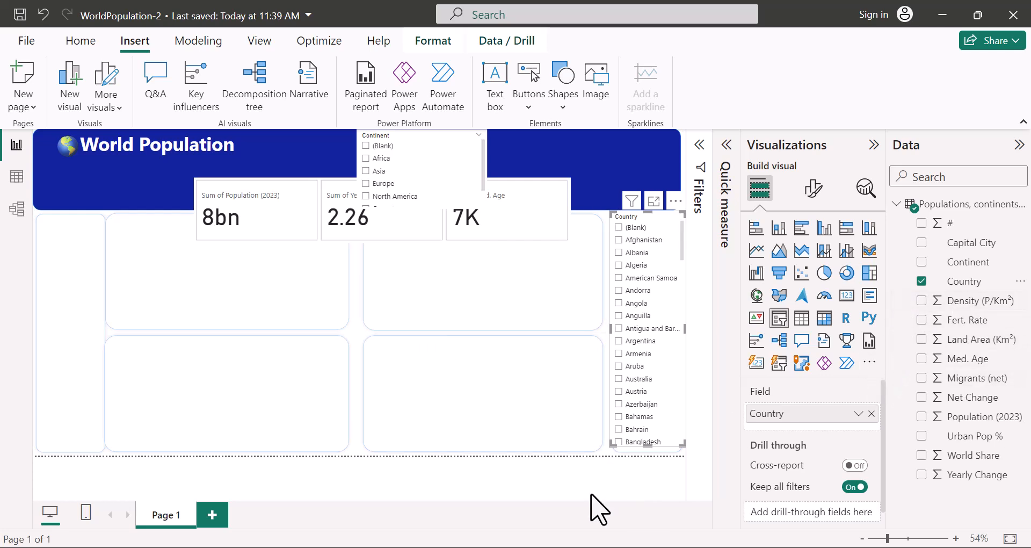
{"action": "left_click", "coordinate": [580, 480]}
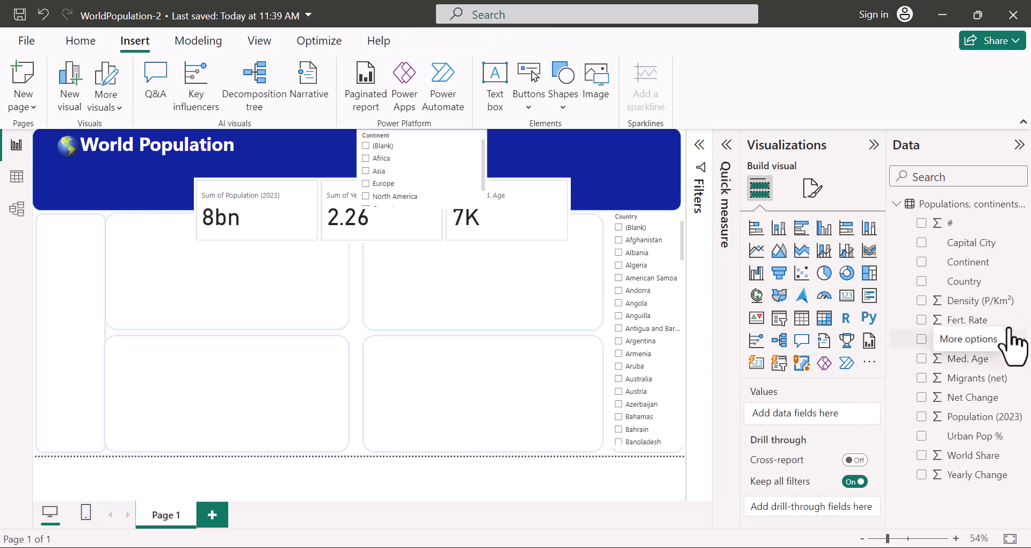
Map Population (2023) by Continent, fit the visual into the upper-left middle rectangle and convert it to a line and stacked column chart.
{"action": "left_click", "coordinate": [922, 262]}
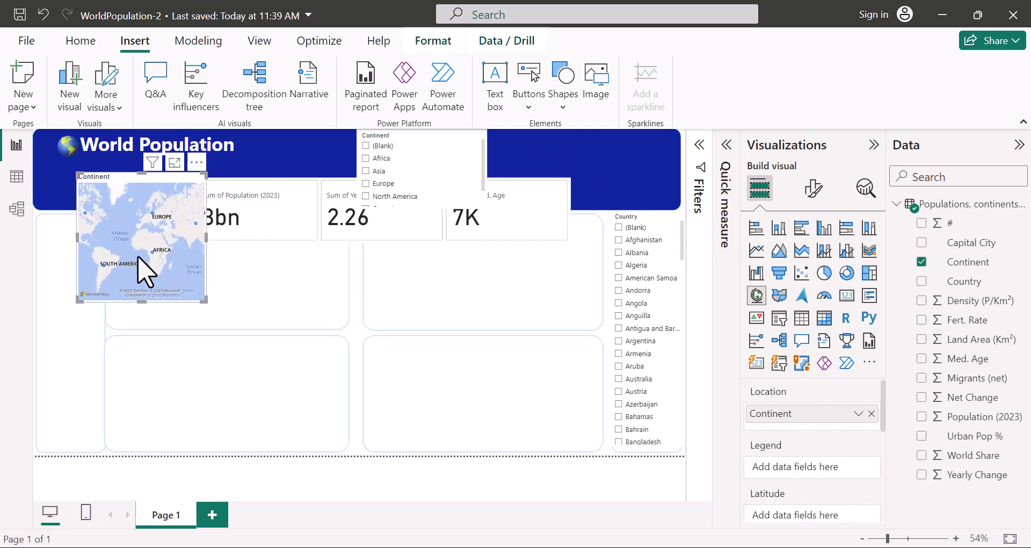
{"action": "left_click", "coordinate": [921, 417]}
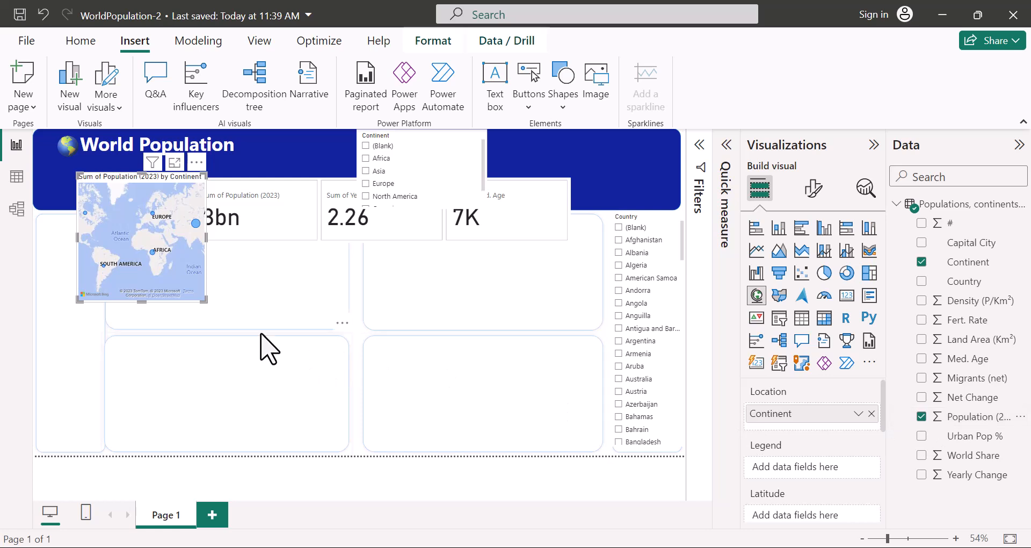
{"action": "left_click_drag", "start_coordinate": [116, 179], "coordinate": [192, 220]}
{"action": "left_click_drag", "start_coordinate": [282, 339], "coordinate": [341, 338]}
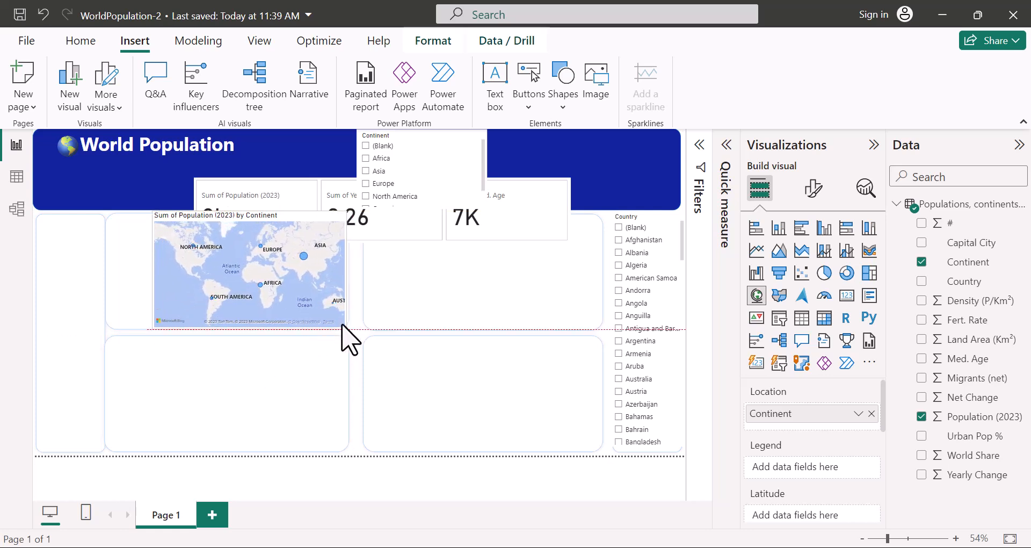
{"action": "left_click_drag", "start_coordinate": [140, 321], "coordinate": [114, 325]}
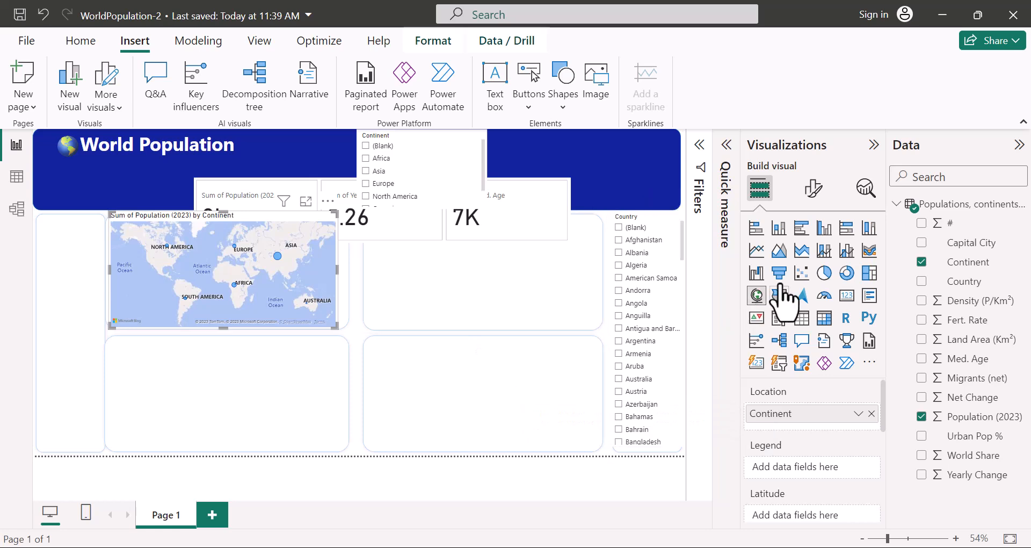
{"action": "left_click", "coordinate": [824, 250]}
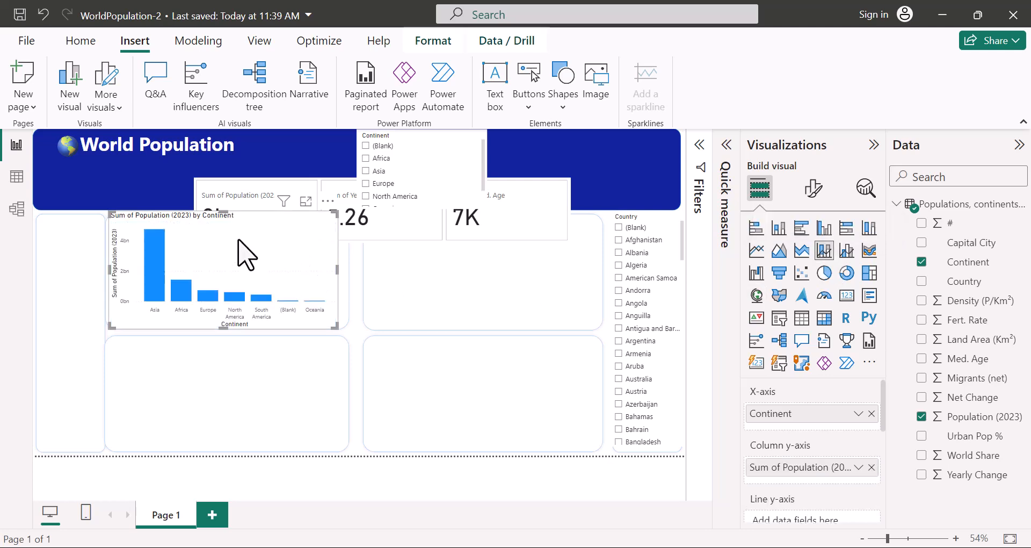
Move the Population (2023) by Continent column chart into the empty upper-right frame and shorten it to fit the frame.
{"action": "left_click_drag", "start_coordinate": [249, 247], "coordinate": [506, 272]}
{"action": "left_click_drag", "start_coordinate": [486, 359], "coordinate": [486, 327]}
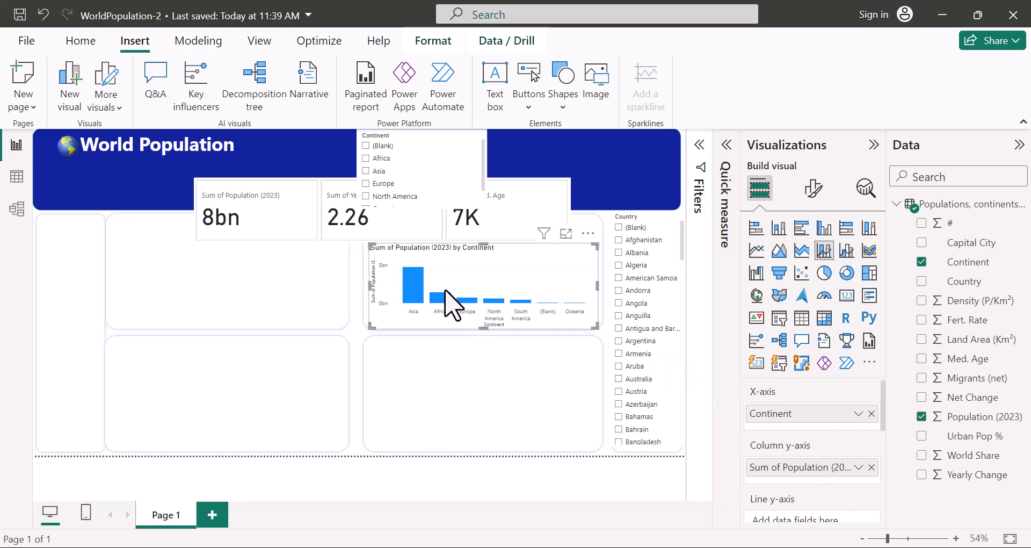
{"action": "left_click", "coordinate": [612, 478]}
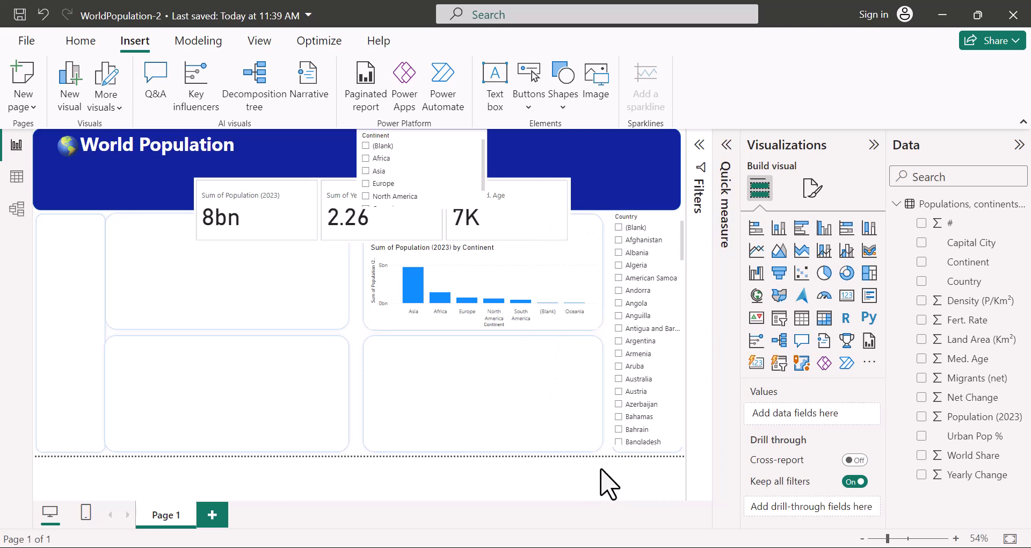
Add a donut chart fitted into the frame below the column chart, with Continent as legend and Med. Age as values.
{"action": "left_click", "coordinate": [847, 274]}
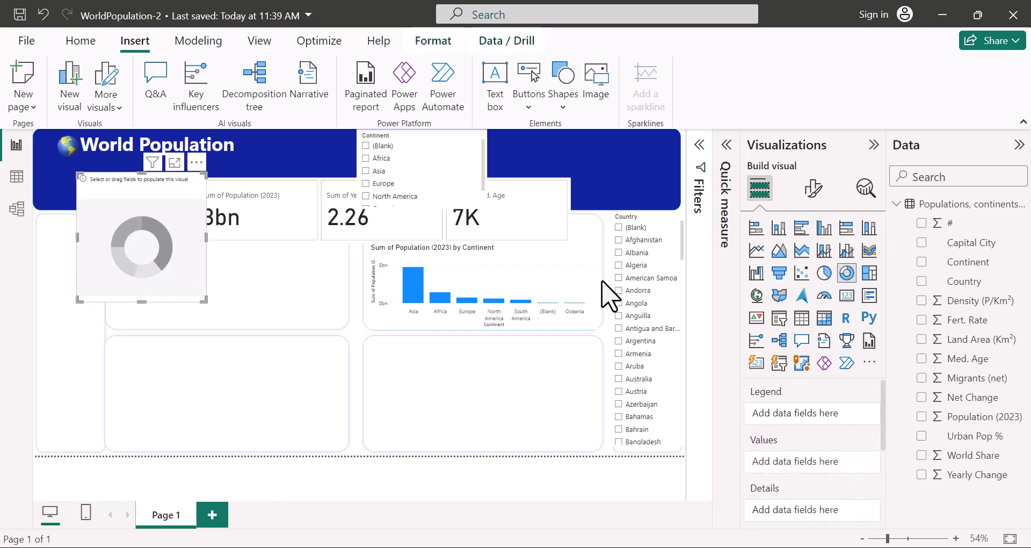
{"action": "left_click_drag", "start_coordinate": [113, 200], "coordinate": [486, 445]}
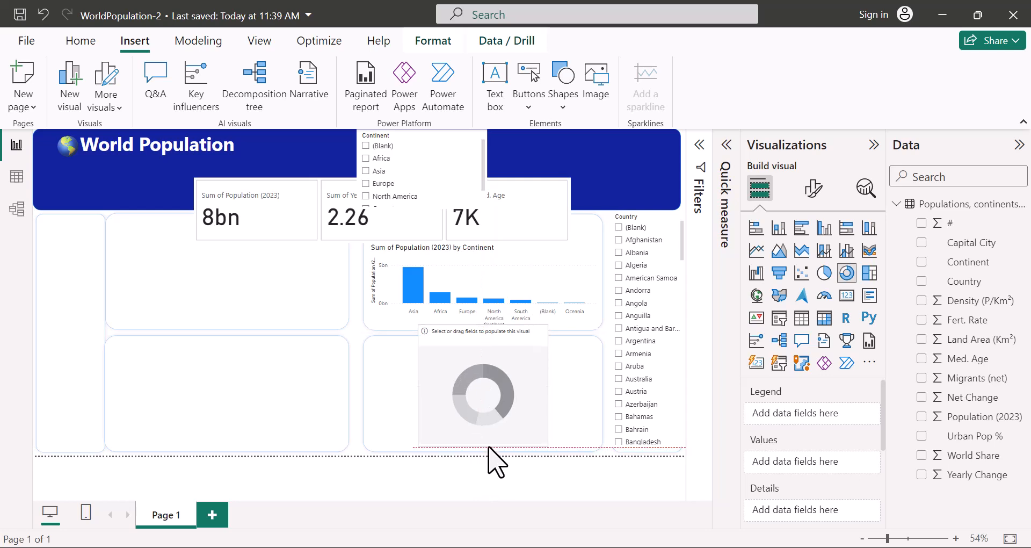
{"action": "left_click_drag", "start_coordinate": [478, 328], "coordinate": [482, 337]}
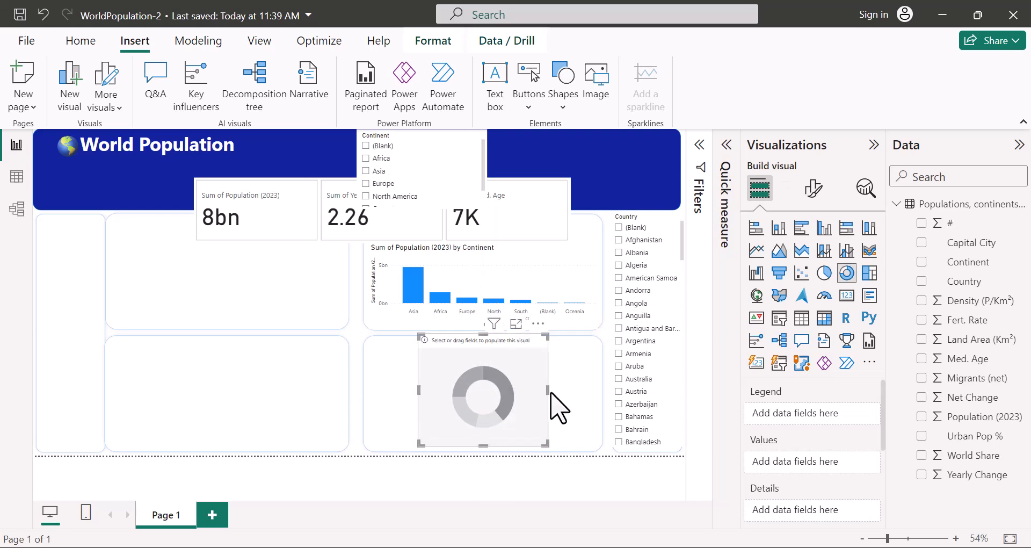
{"action": "left_click_drag", "start_coordinate": [546, 390], "coordinate": [582, 410]}
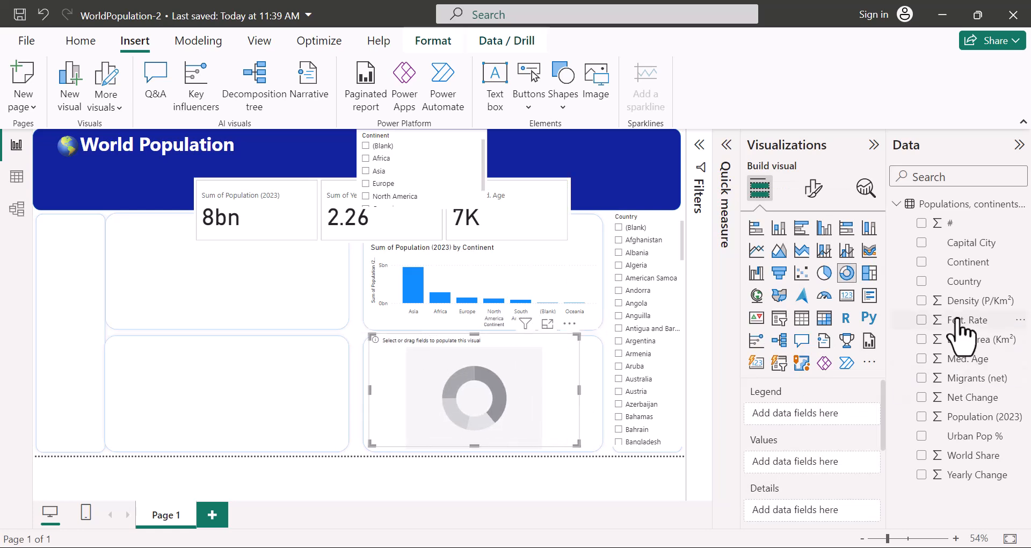
{"action": "left_click", "coordinate": [922, 262]}
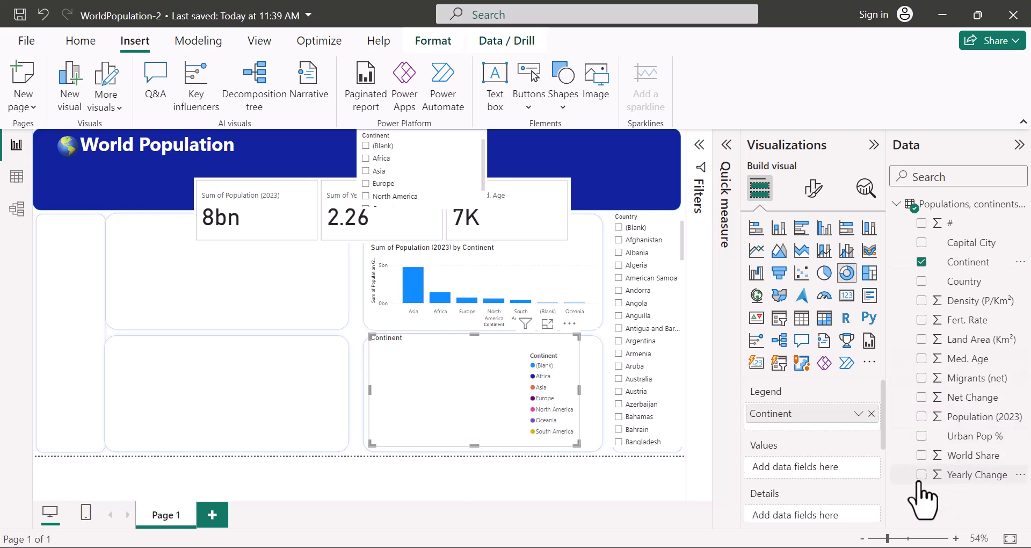
{"action": "left_click", "coordinate": [921, 358]}
Shift the empty upper-left rounded frame slightly to the right on the report page.
{"action": "left_click", "coordinate": [169, 245]}
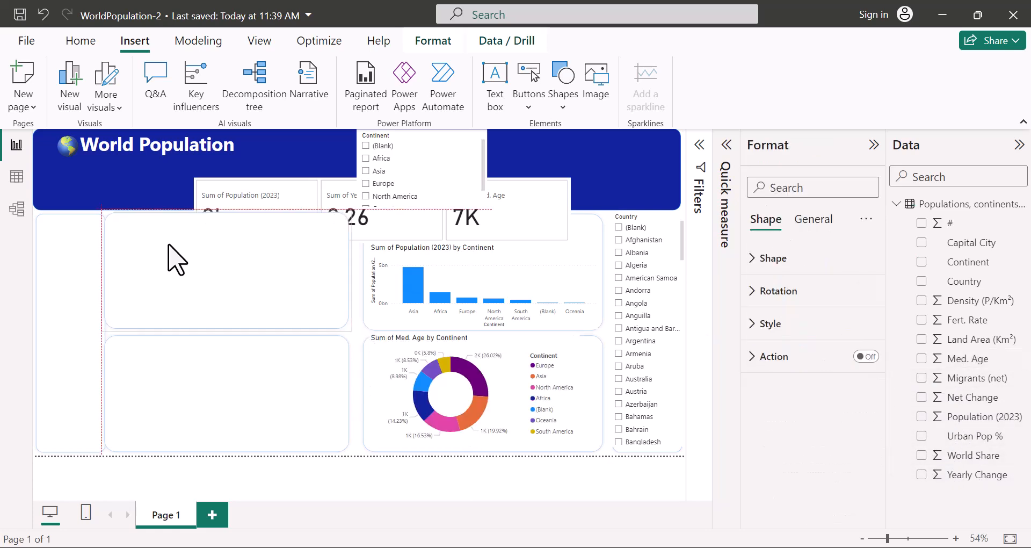
{"action": "left_click_drag", "start_coordinate": [168, 246], "coordinate": [172, 253]}
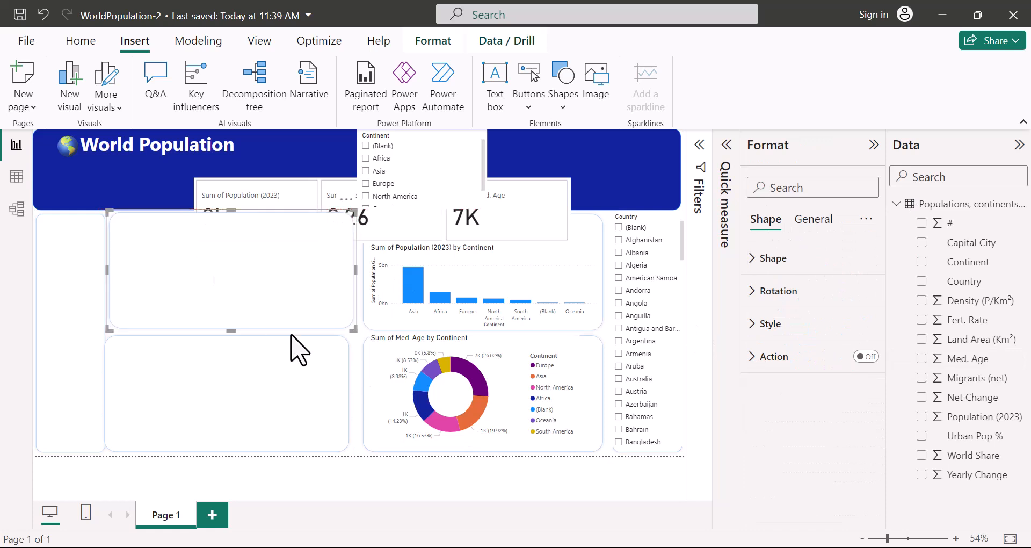
{"action": "left_click", "coordinate": [364, 479]}
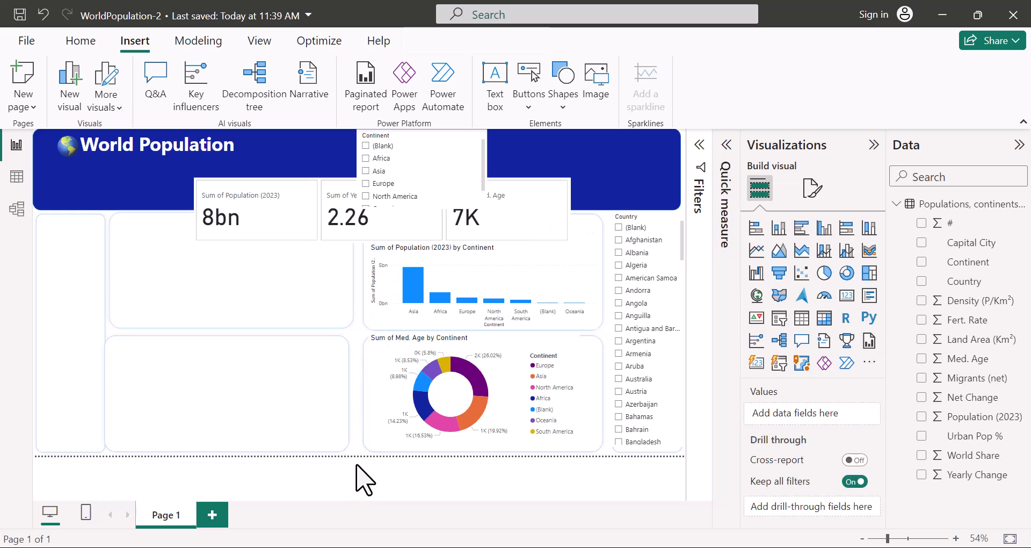
Add a map of Continent with Population (2023) as bubble size, enlarged to fit the upper-left frame.
{"action": "left_click", "coordinate": [922, 262]}
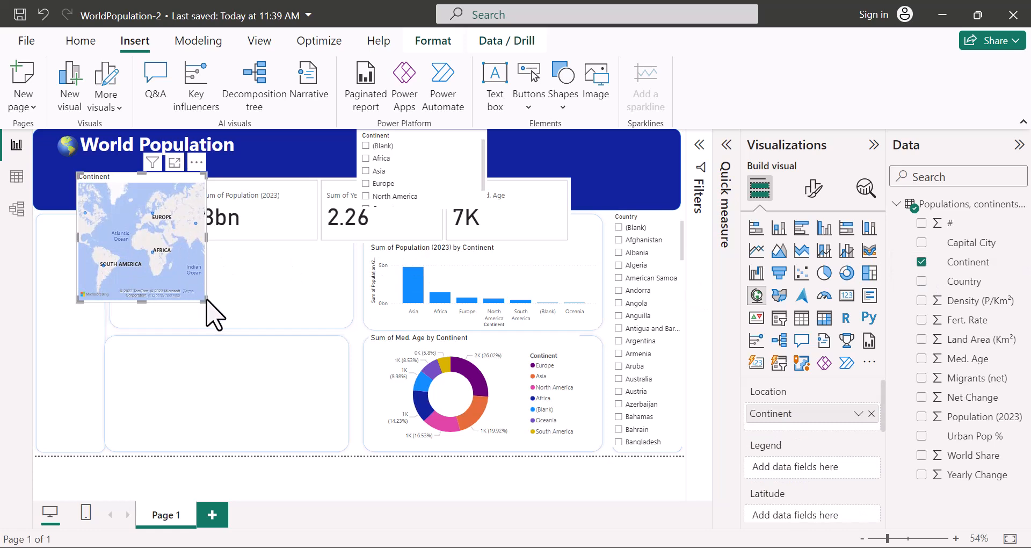
{"action": "left_click_drag", "start_coordinate": [206, 302], "coordinate": [330, 328]}
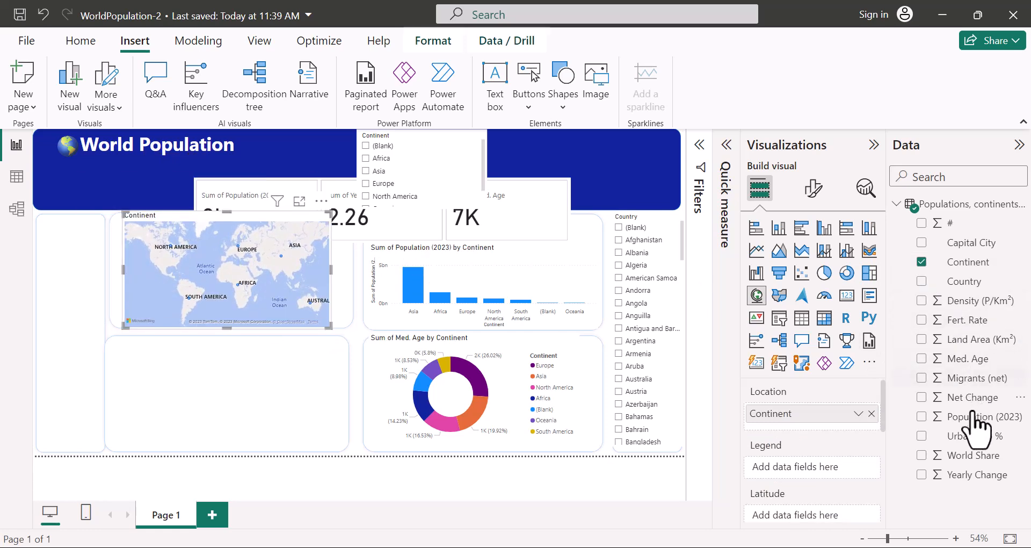
{"action": "left_click", "coordinate": [921, 416]}
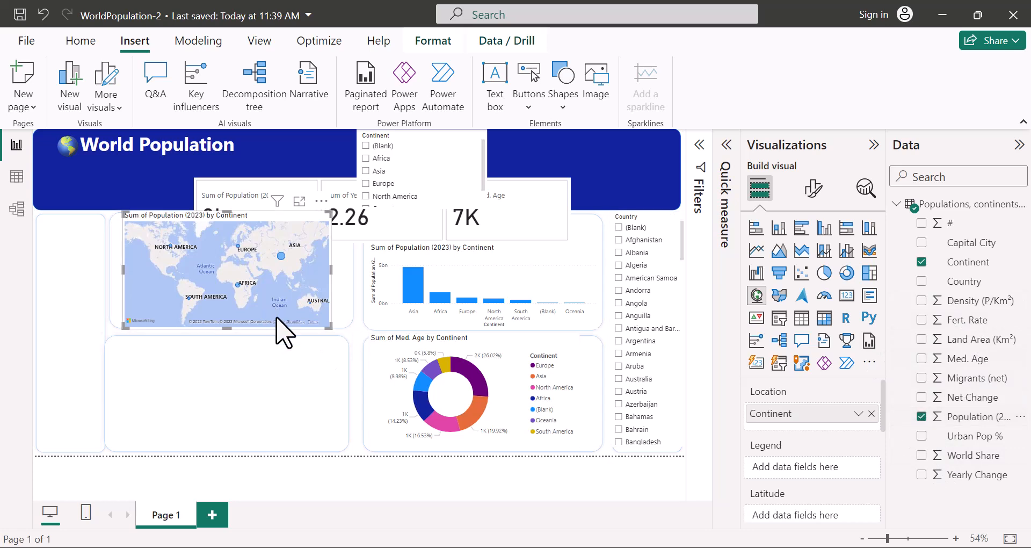
{"action": "left_click", "coordinate": [366, 467]}
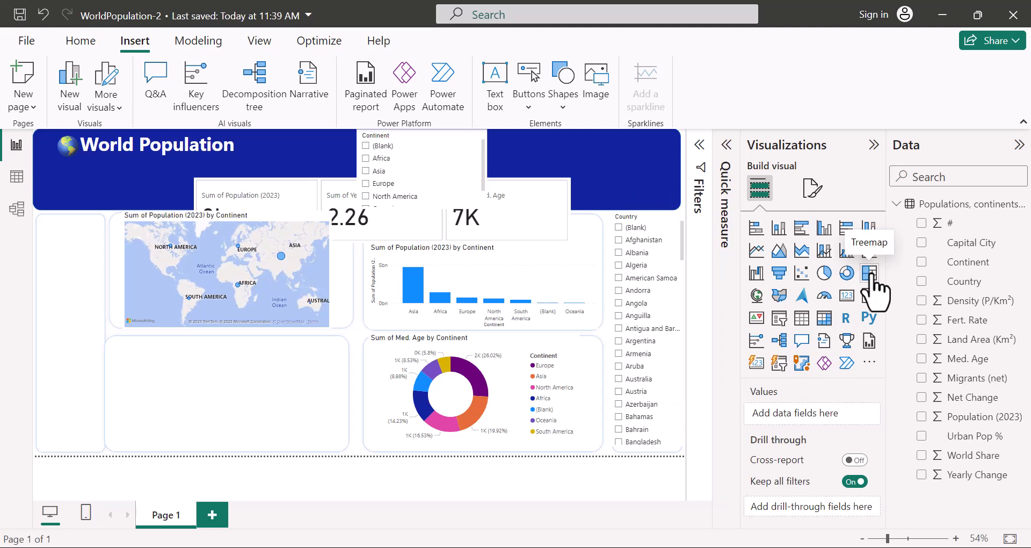
Add a treemap in the frame below the map, with Country as category and Population (2023) as values.
{"action": "left_click_drag", "start_coordinate": [869, 273], "coordinate": [223, 352]}
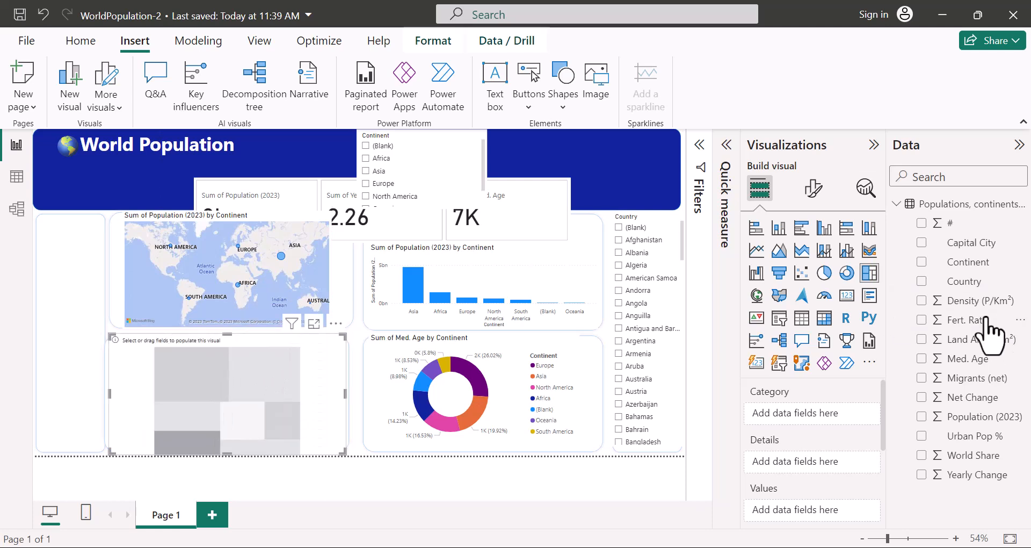
{"action": "left_click", "coordinate": [921, 281]}
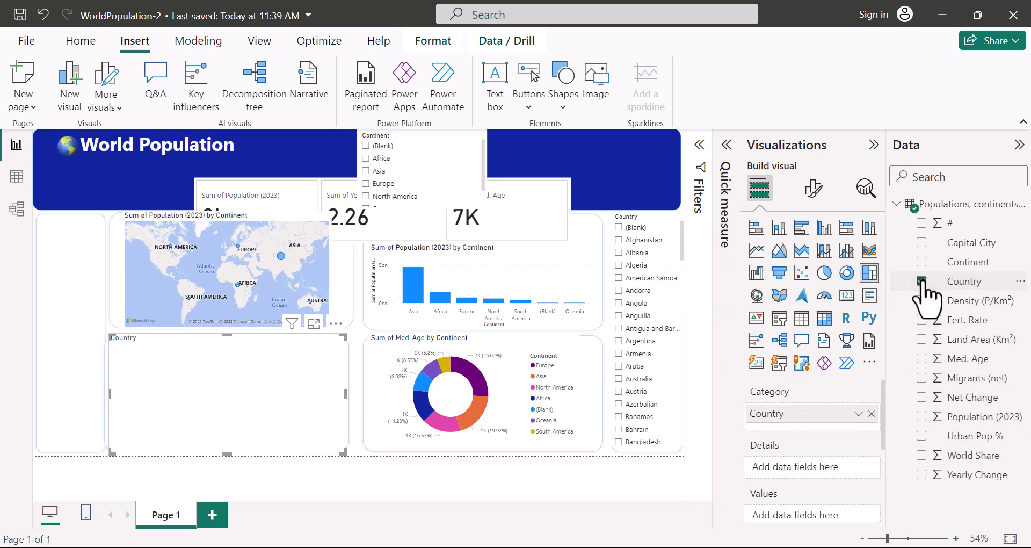
{"action": "left_click", "coordinate": [922, 417]}
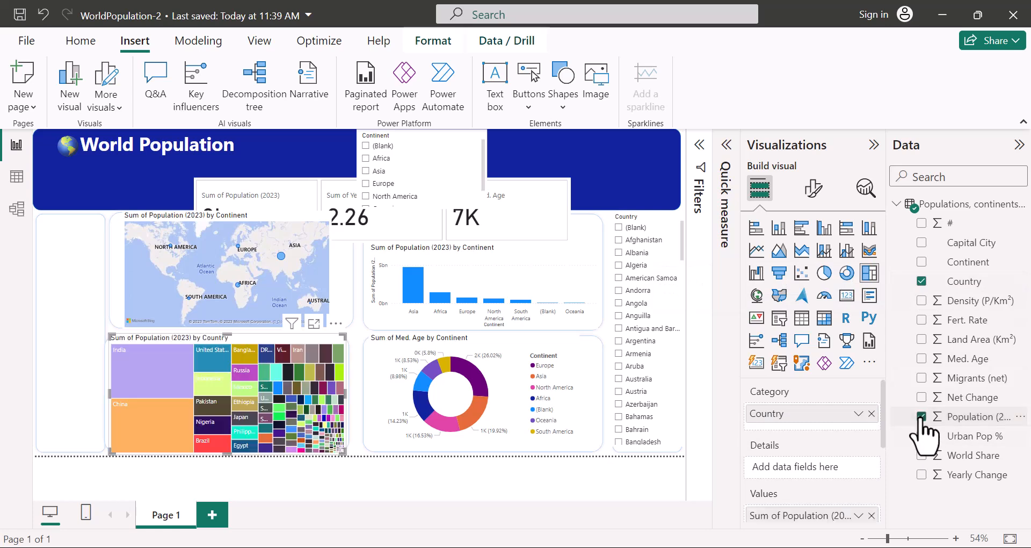
{"action": "left_click", "coordinate": [375, 479]}
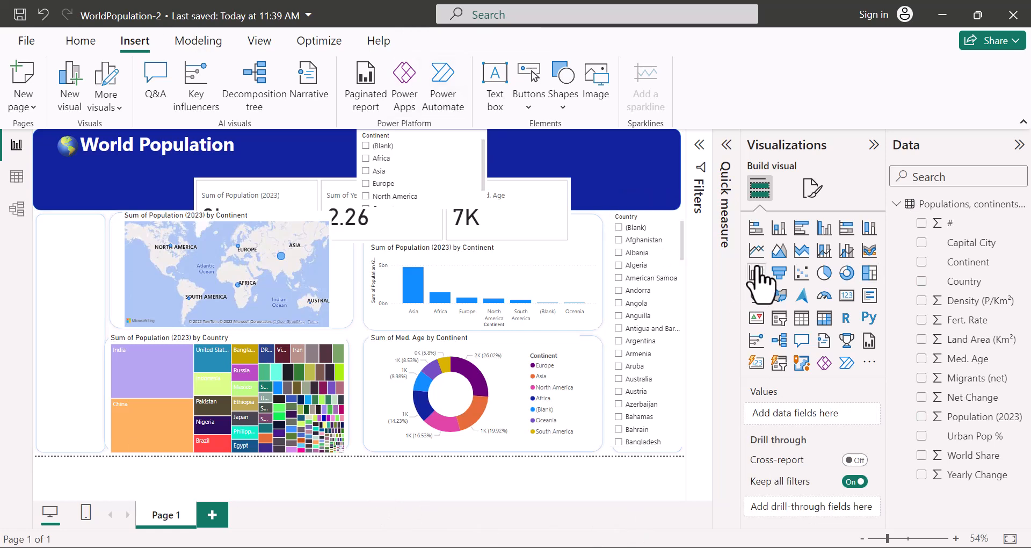
Add a stacked bar chart of Density (P/Km²) by Country, resized to fill the tall narrow frame at the page's left edge.
{"action": "left_click", "coordinate": [756, 228]}
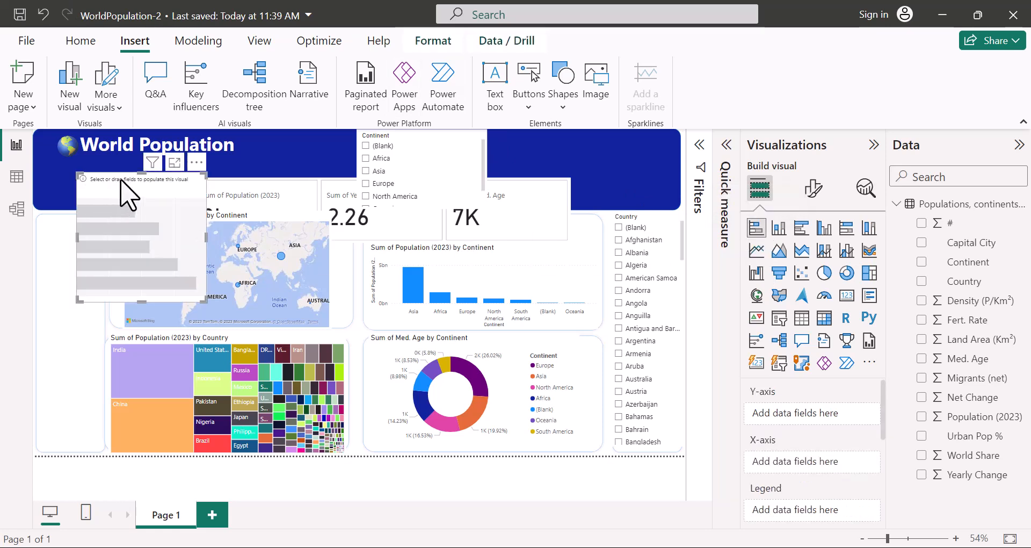
{"action": "left_click_drag", "start_coordinate": [121, 183], "coordinate": [78, 230]}
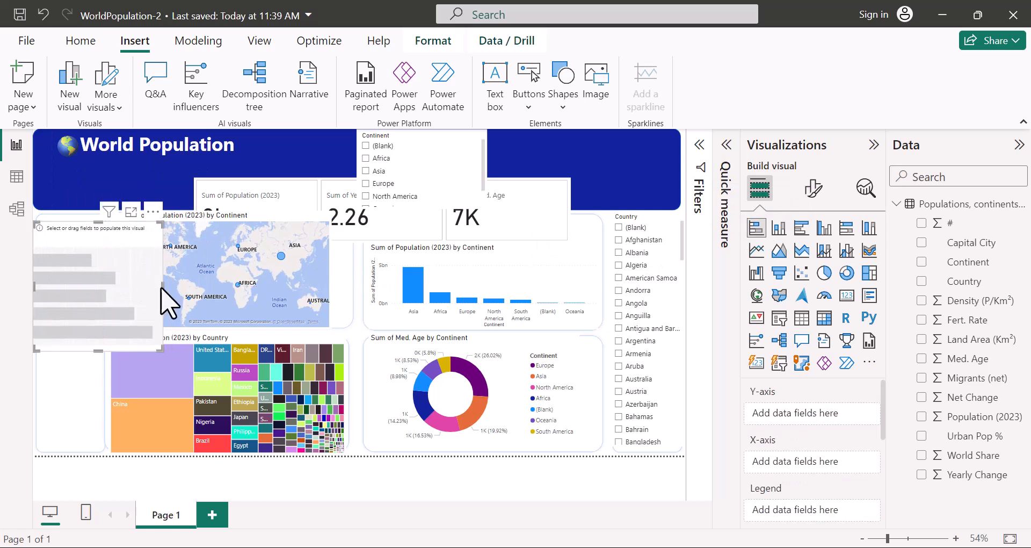
{"action": "left_click_drag", "start_coordinate": [162, 288], "coordinate": [98, 290]}
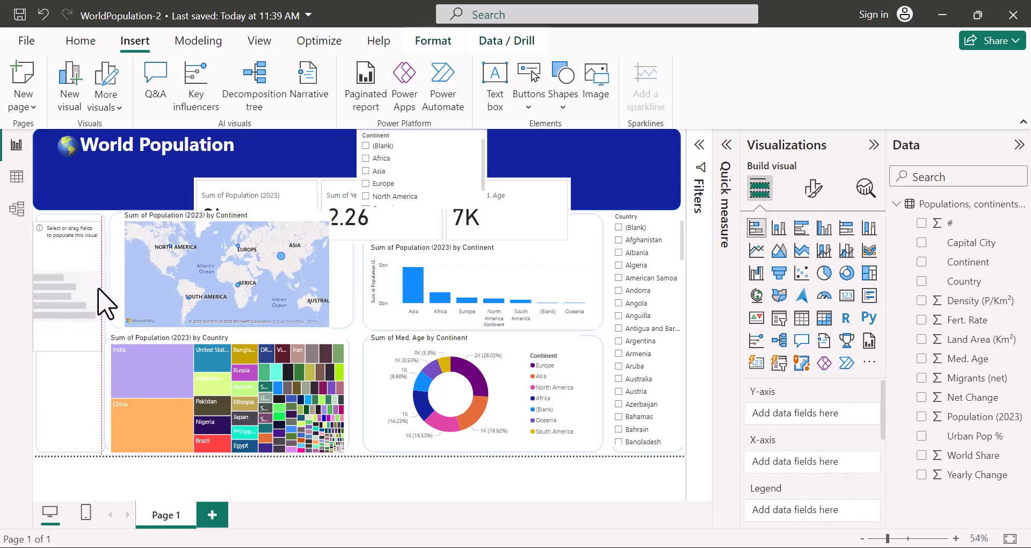
{"action": "left_click_drag", "start_coordinate": [67, 351], "coordinate": [82, 454]}
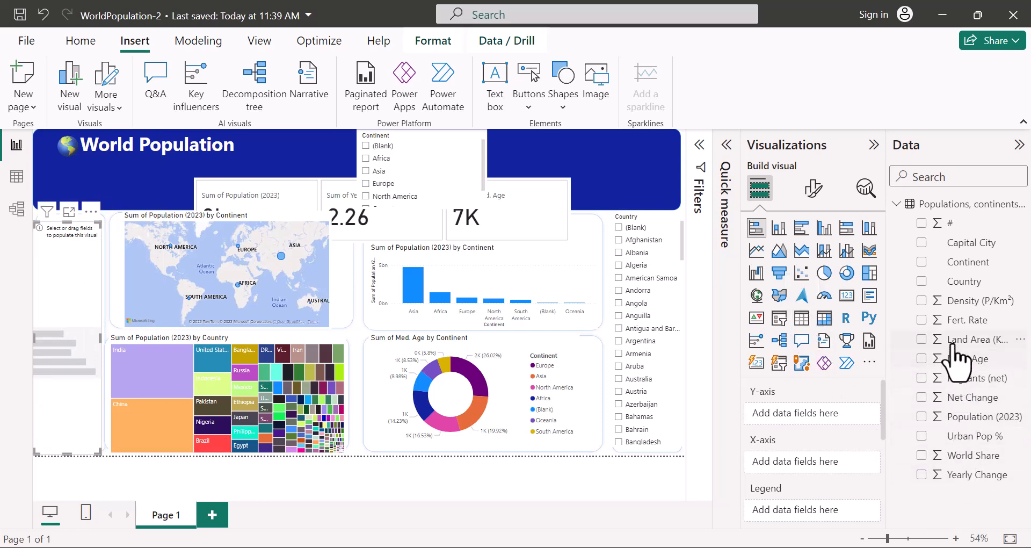
{"action": "left_click", "coordinate": [922, 301]}
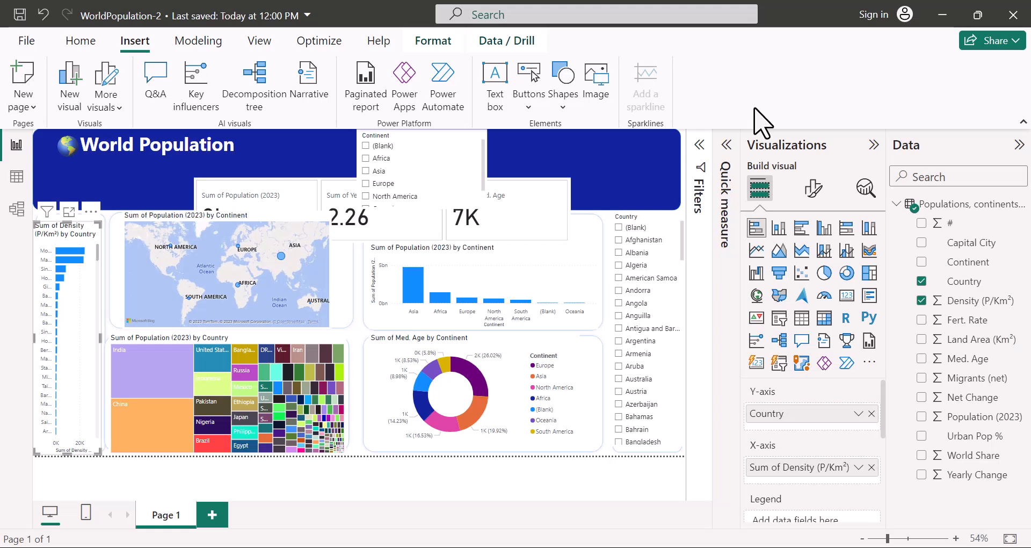
Select Africa in the Continent slicer, widen the slicer across the header banner and reduce its height.
{"action": "left_click", "coordinate": [430, 155]}
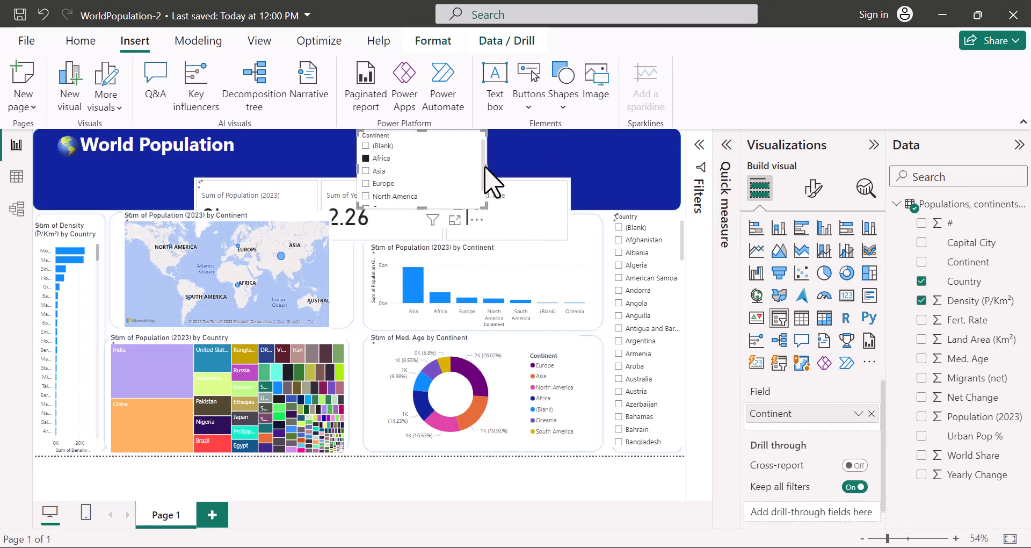
{"action": "left_click_drag", "start_coordinate": [483, 166], "coordinate": [660, 162]}
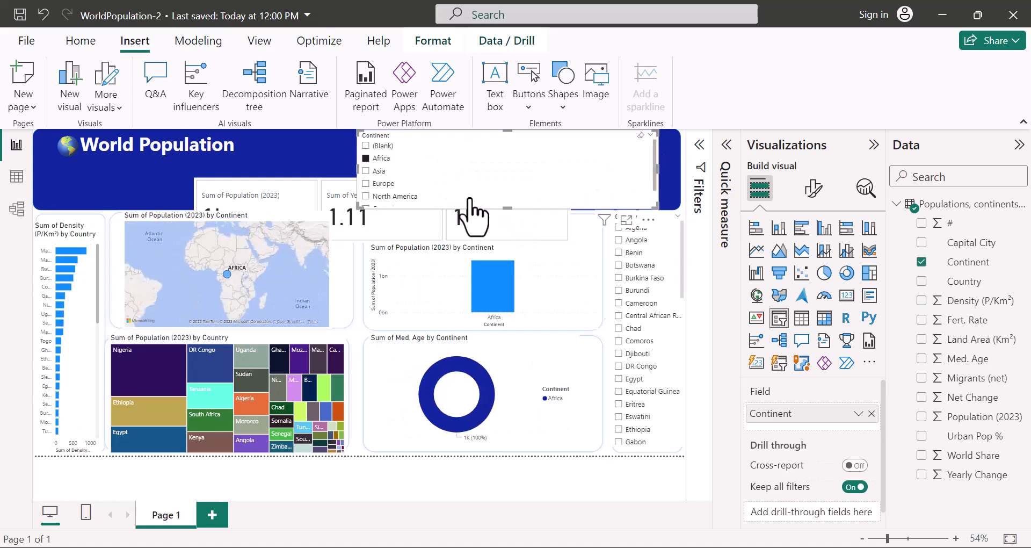
{"action": "left_click_drag", "start_coordinate": [505, 204], "coordinate": [504, 178]}
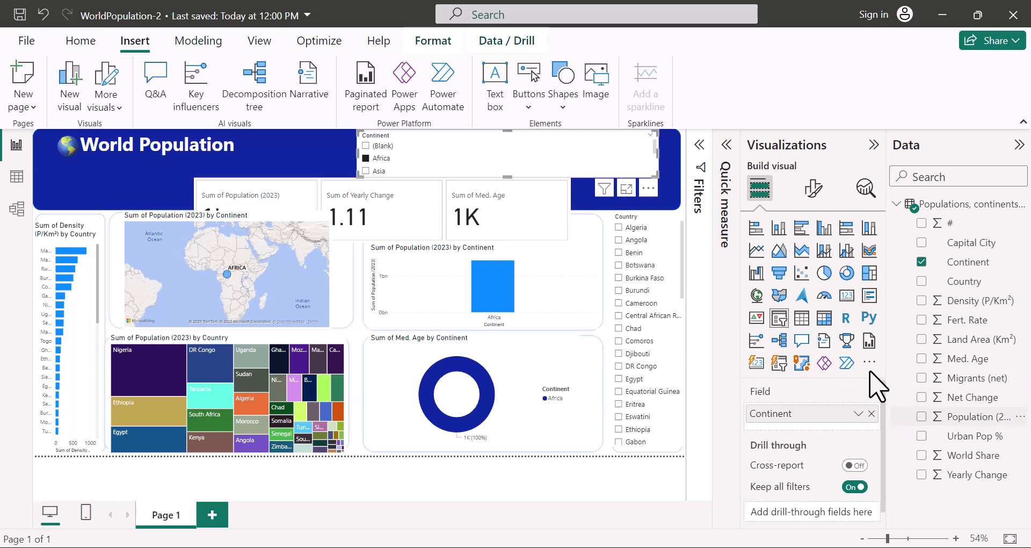
Turn off the background effect of the Continent slicer.
{"action": "left_click", "coordinate": [812, 188]}
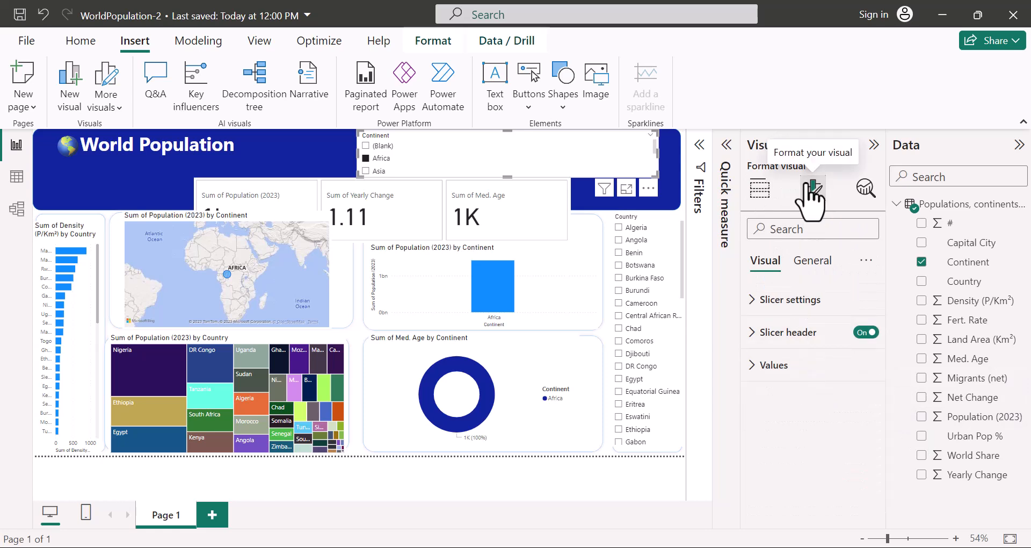
{"action": "left_click", "coordinate": [812, 263]}
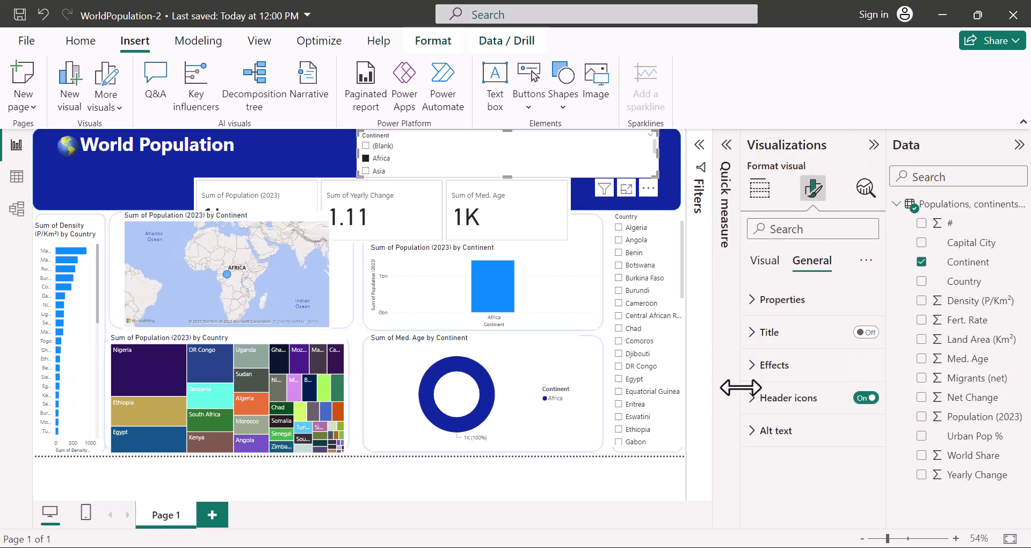
{"action": "left_click", "coordinate": [751, 367]}
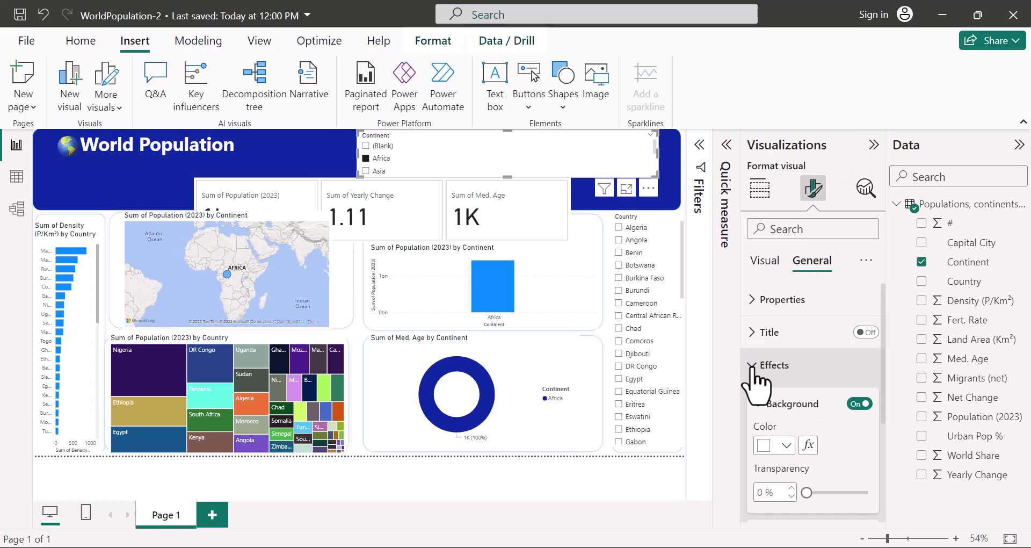
{"action": "left_click", "coordinate": [861, 404]}
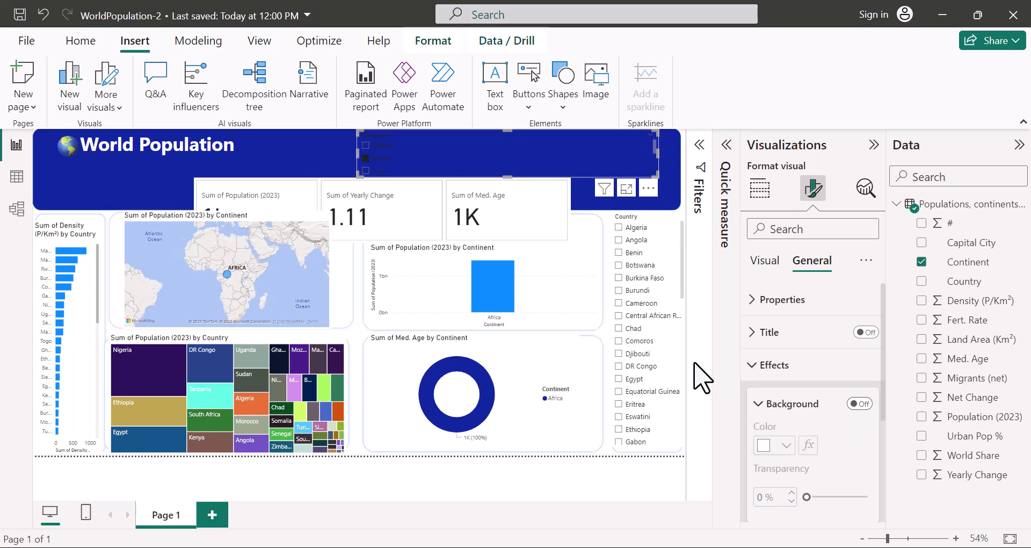
Turn off the background effect of the Country slicer, the Med. Age donut chart and the Population (2023) column chart.
{"action": "left_click", "coordinate": [665, 278]}
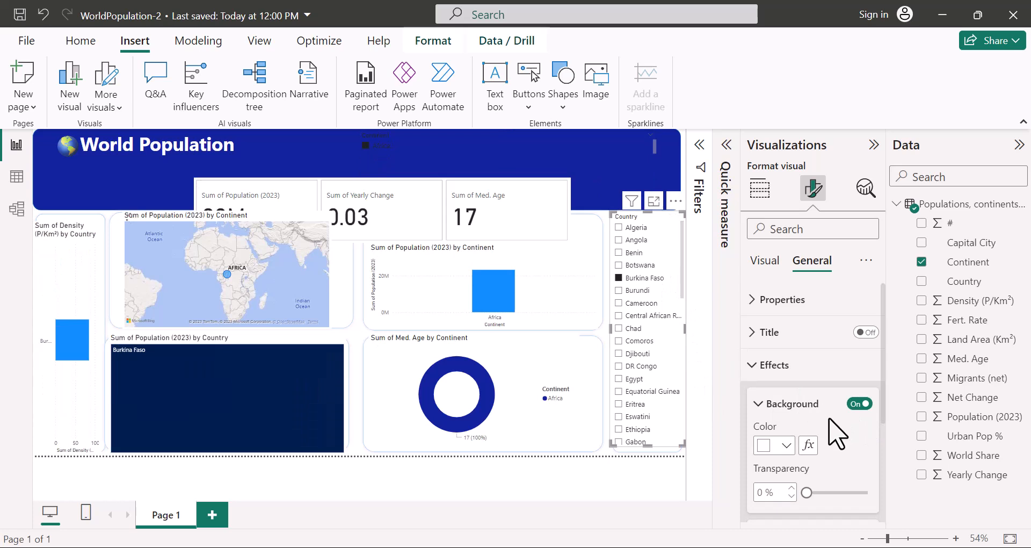
{"action": "left_click", "coordinate": [857, 404]}
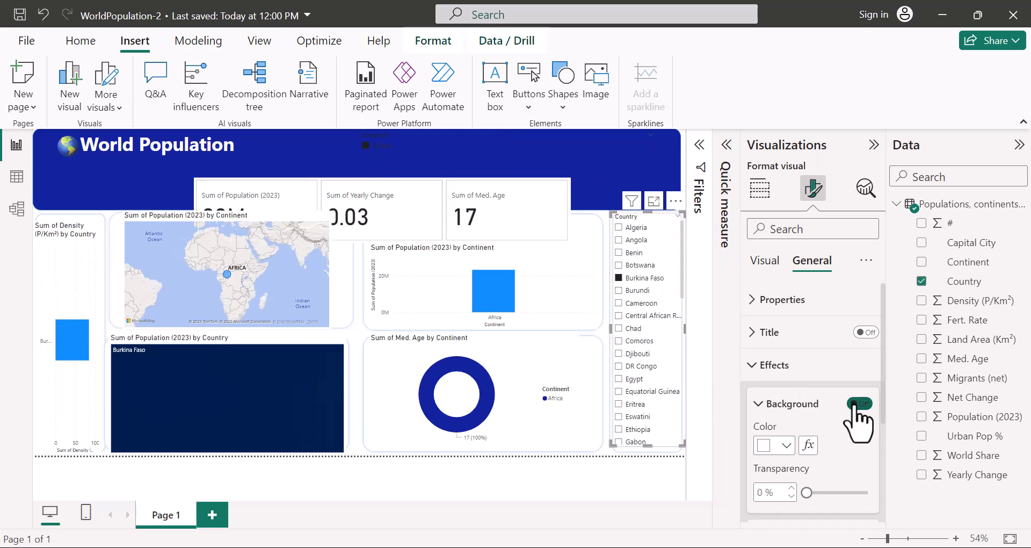
{"action": "left_click", "coordinate": [493, 392]}
{"action": "left_click", "coordinate": [859, 403]}
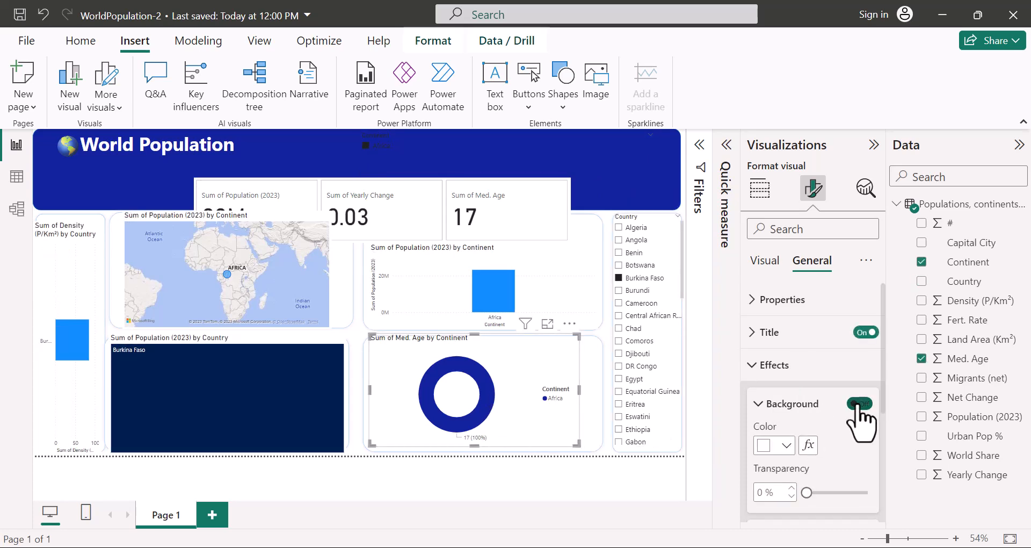
{"action": "left_click", "coordinate": [533, 301]}
{"action": "left_click", "coordinate": [859, 403]}
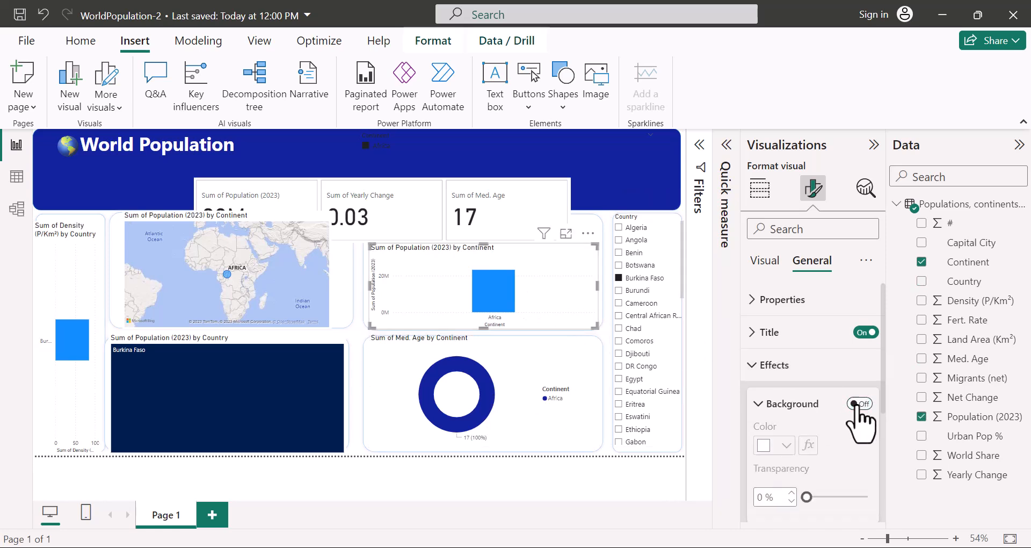
Turn off the background effect of the treemap, the map, the card visual and the Density by Country bar chart.
{"action": "left_click", "coordinate": [231, 416]}
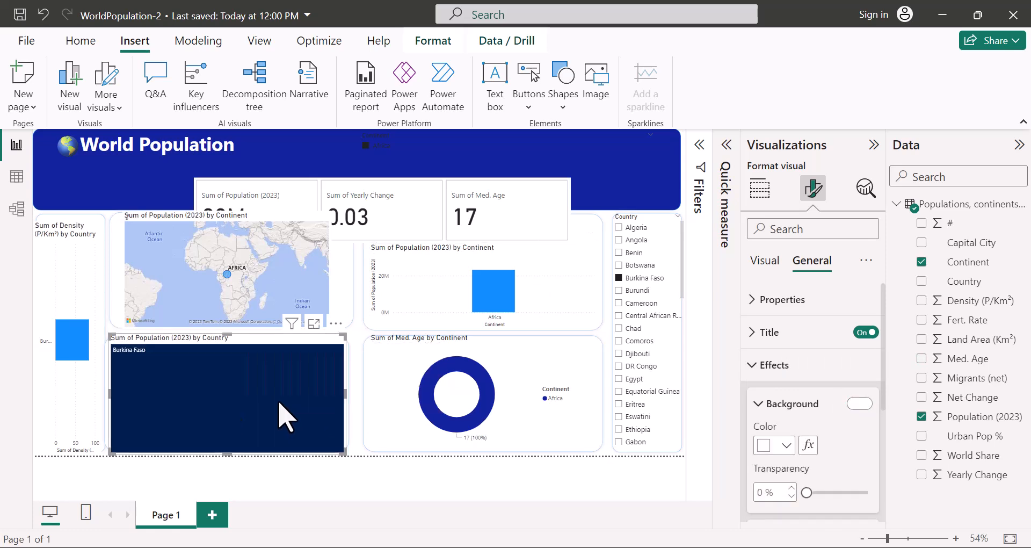
{"action": "left_click", "coordinate": [859, 404]}
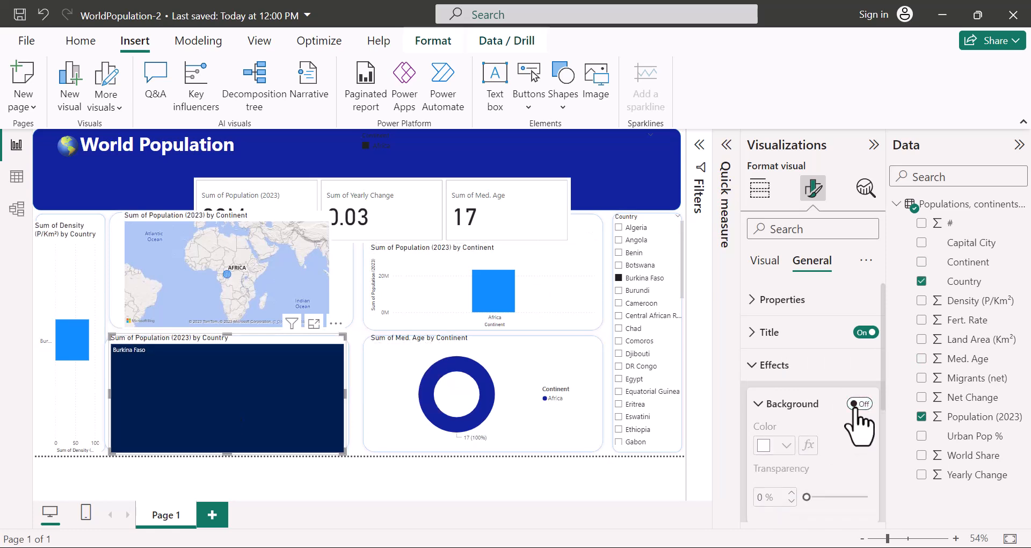
{"action": "left_click", "coordinate": [200, 260]}
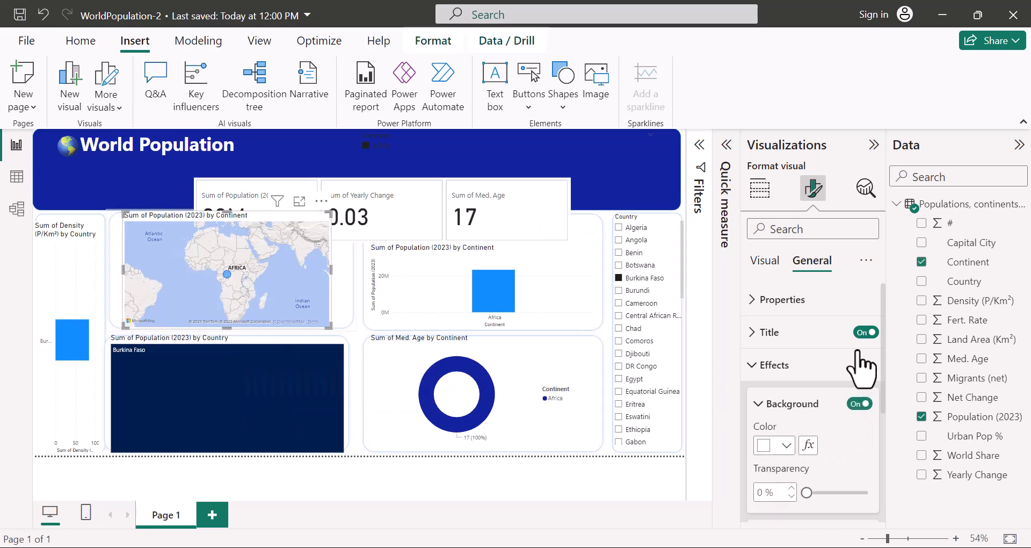
{"action": "left_click", "coordinate": [859, 404]}
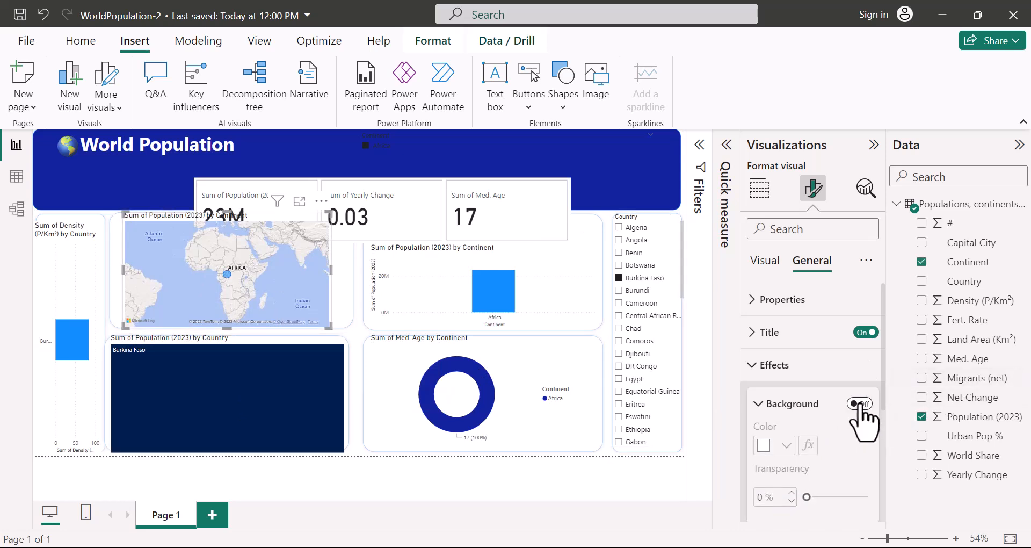
{"action": "left_click", "coordinate": [534, 212]}
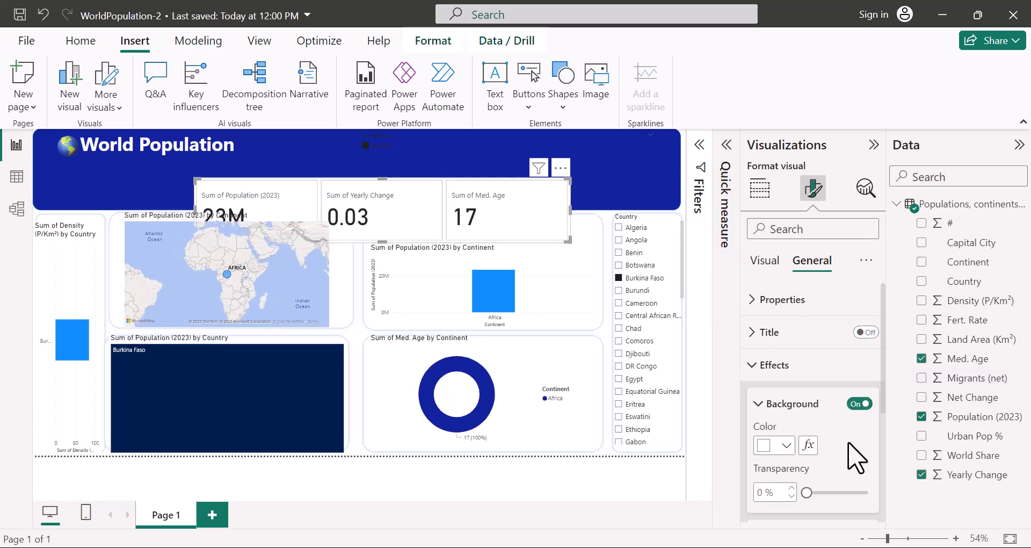
{"action": "left_click", "coordinate": [862, 405]}
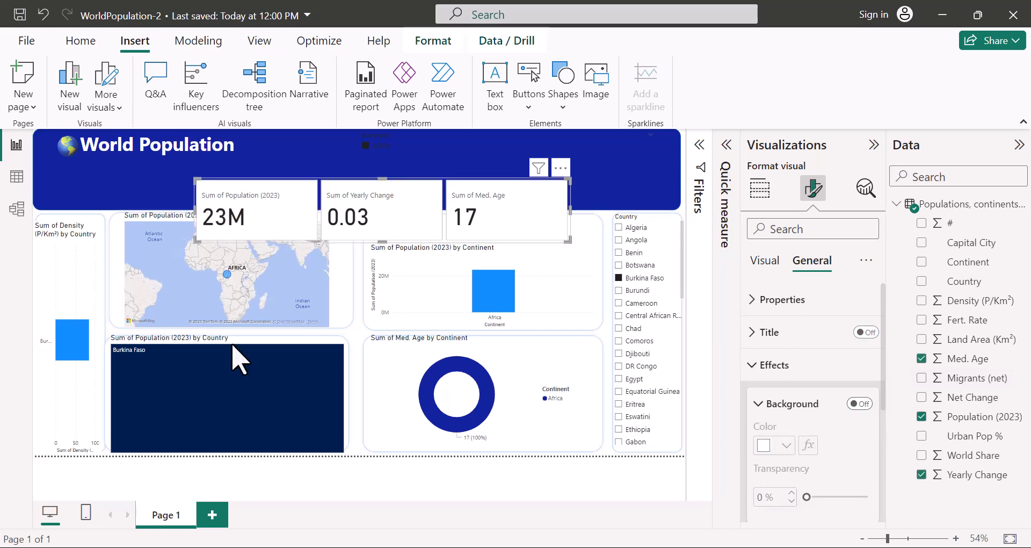
{"action": "left_click", "coordinate": [66, 265]}
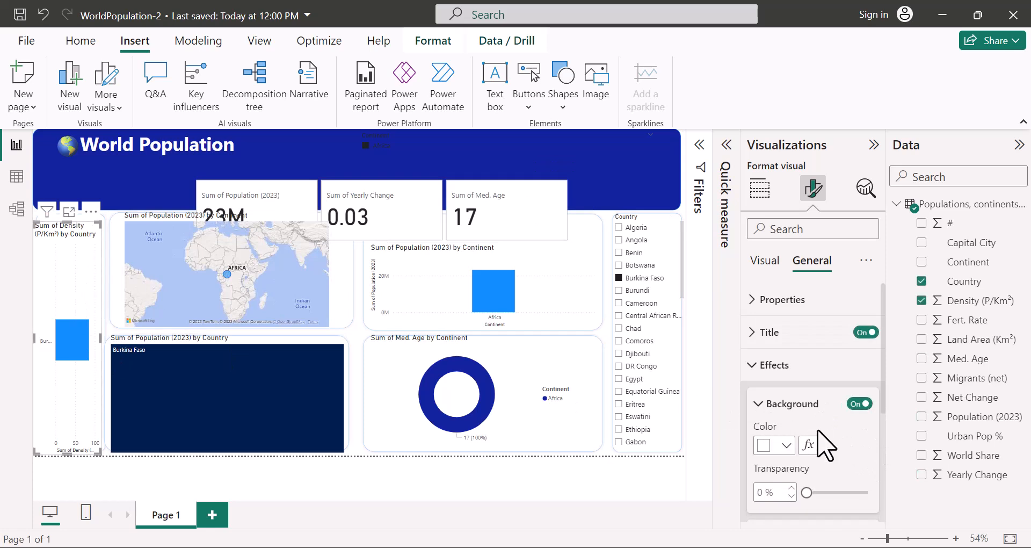
{"action": "left_click", "coordinate": [860, 403]}
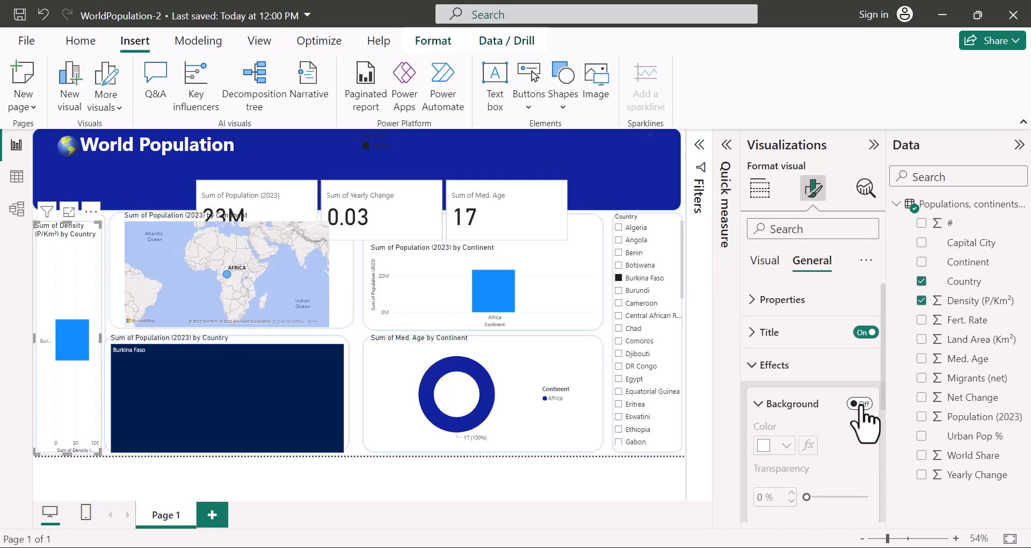
Clear Africa in the Continent slicer, set its style to Tile, and make it wider and flatter within the header banner.
{"action": "left_click", "coordinate": [448, 159]}
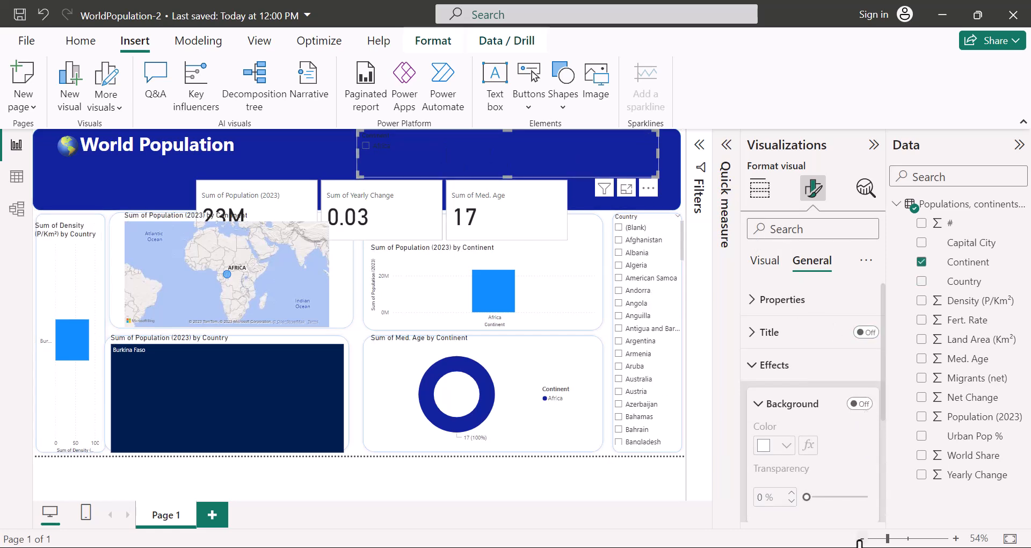
{"action": "left_click", "coordinate": [765, 262]}
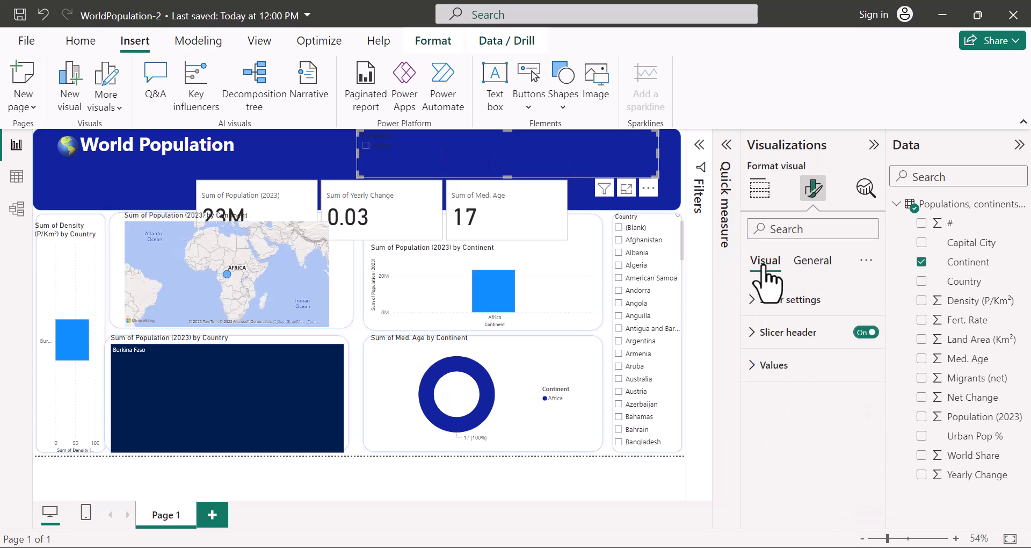
{"action": "left_click", "coordinate": [758, 301]}
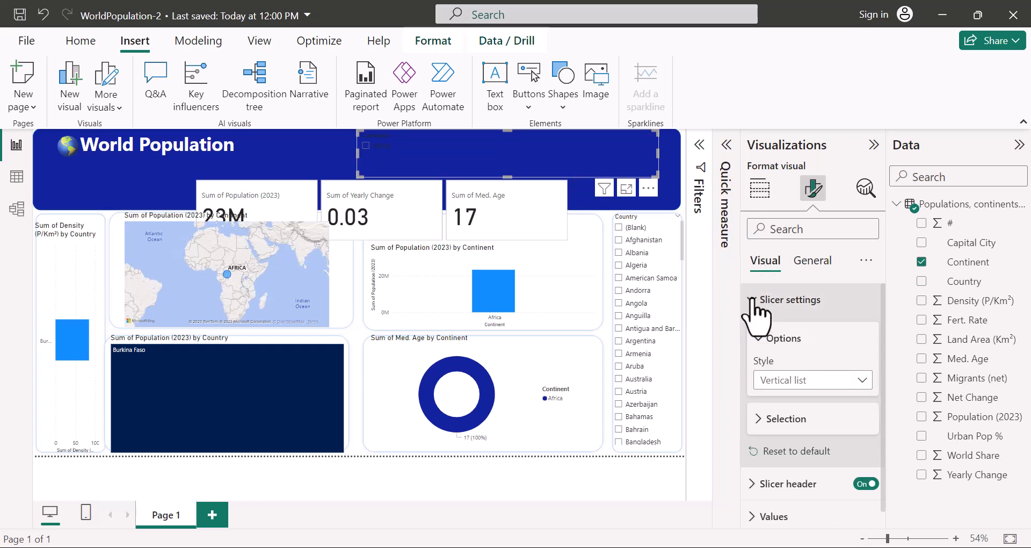
{"action": "left_click", "coordinate": [862, 380]}
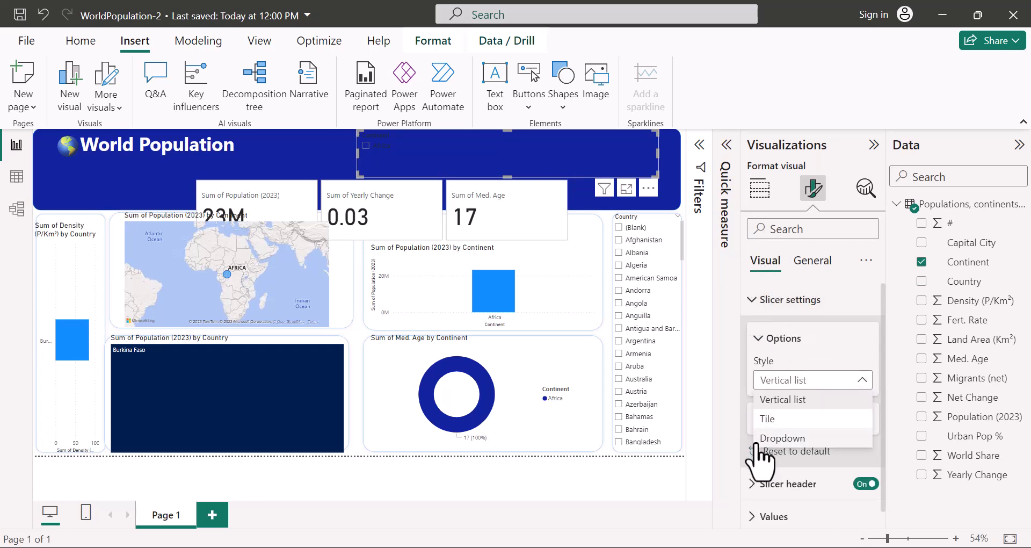
{"action": "left_click", "coordinate": [771, 418]}
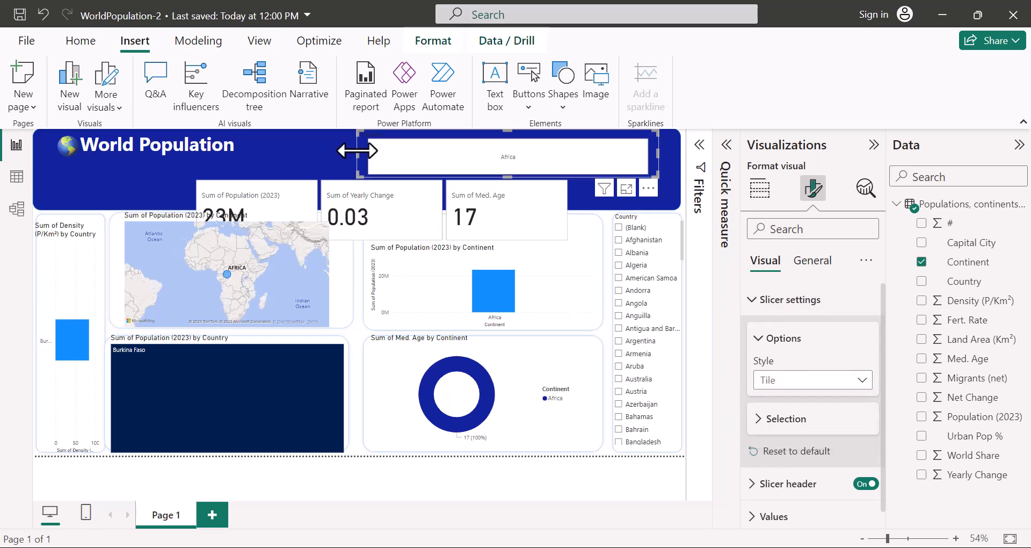
{"action": "left_click_drag", "start_coordinate": [357, 150], "coordinate": [277, 152]}
{"action": "left_click_drag", "start_coordinate": [460, 179], "coordinate": [465, 170]}
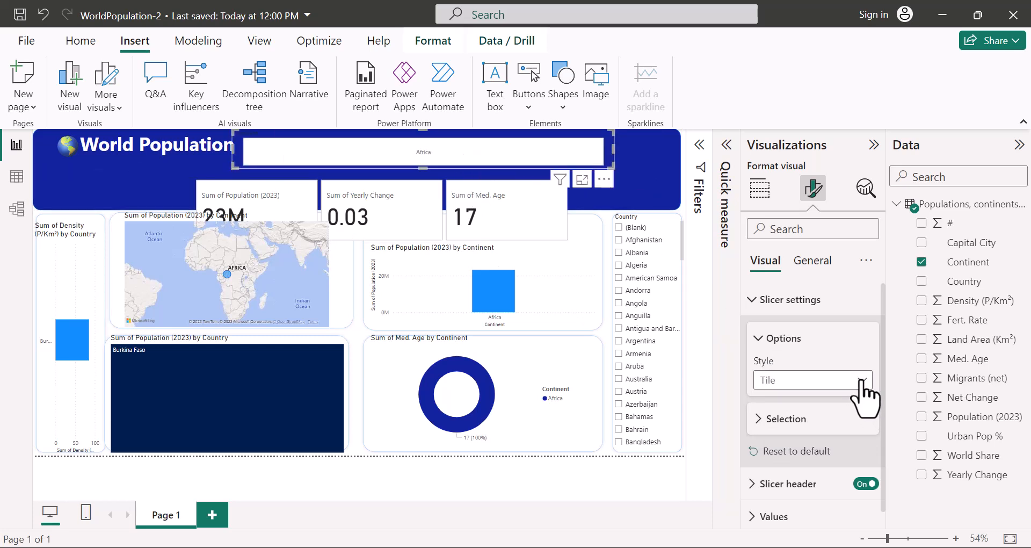
Show the "Select all" option in the Tile-style Continent slicer and set its values' font size to 14.
{"action": "left_click", "coordinate": [862, 386]}
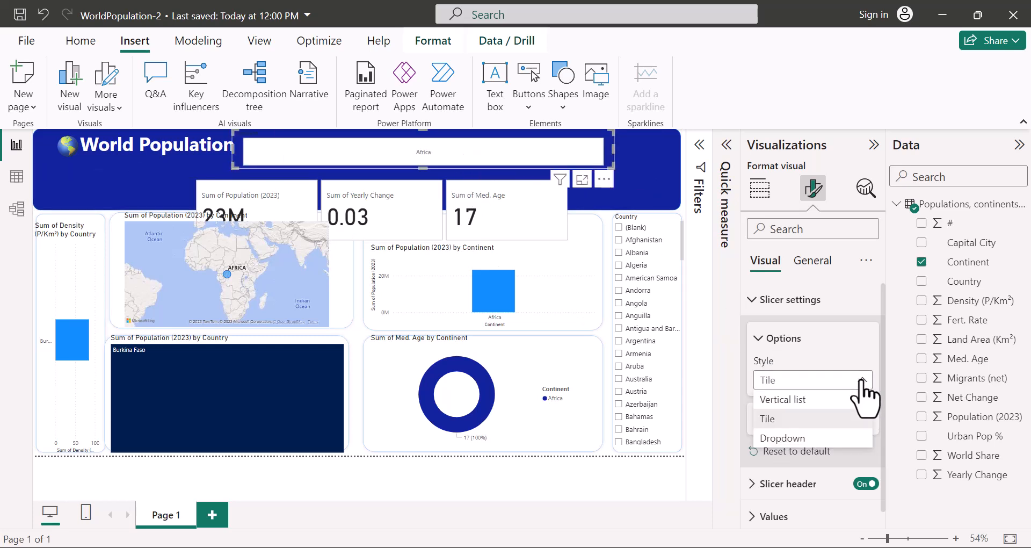
{"action": "left_click", "coordinate": [774, 418]}
{"action": "left_click", "coordinate": [759, 340]}
{"action": "left_click", "coordinate": [759, 338]}
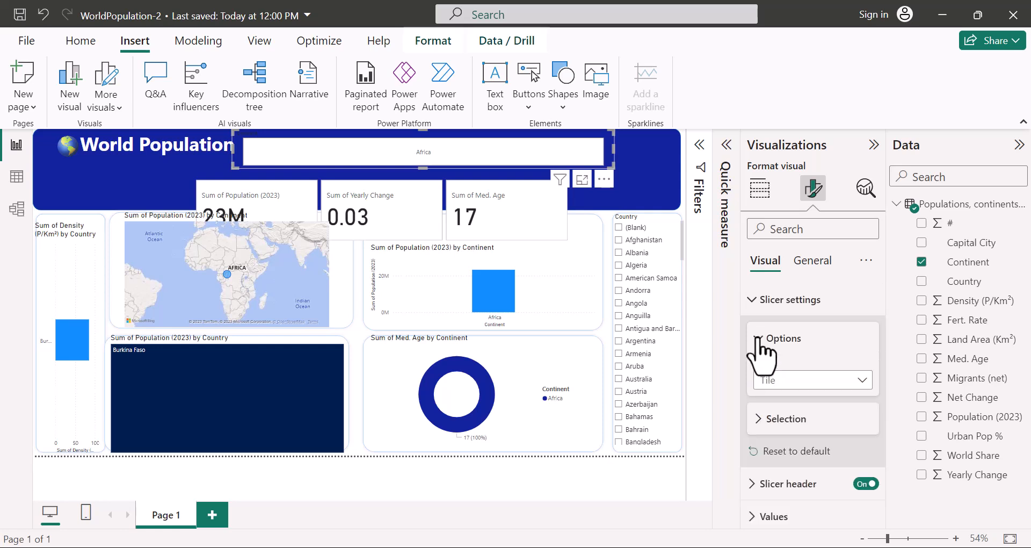
{"action": "left_click", "coordinate": [762, 427]}
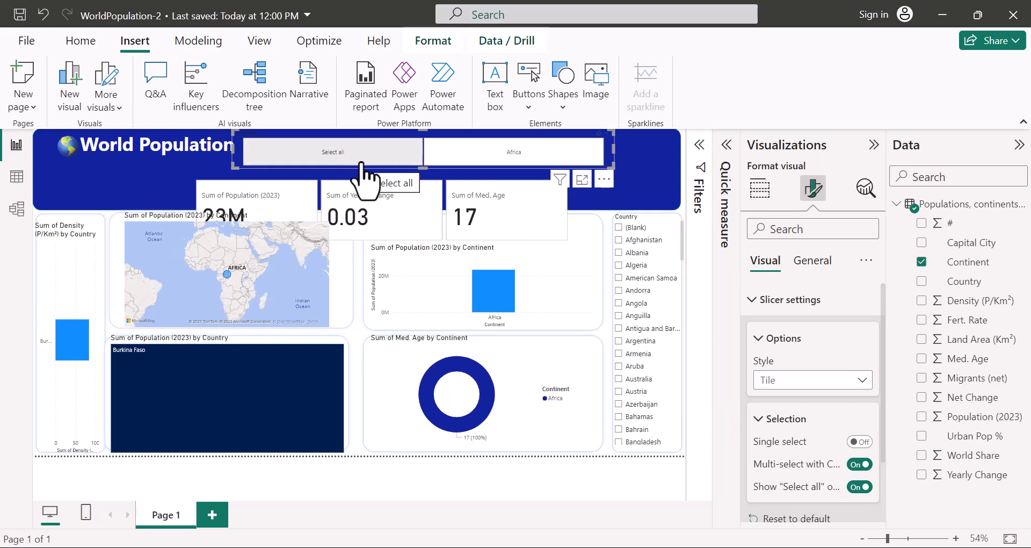
{"action": "scroll", "coordinate": [773, 437], "scroll_direction": "down", "scroll_amount": 5}
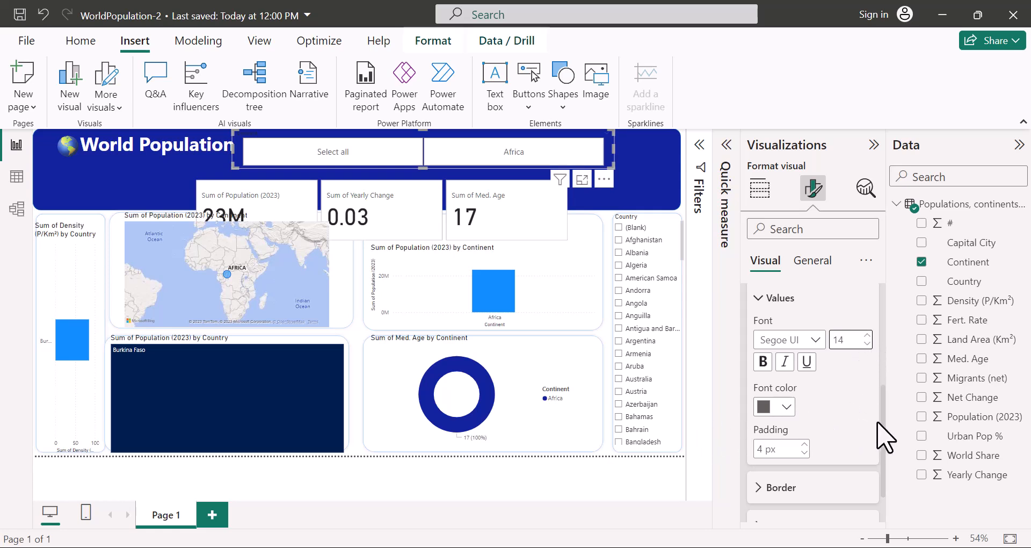
{"action": "left_click_drag", "start_coordinate": [883, 414], "coordinate": [883, 448]}
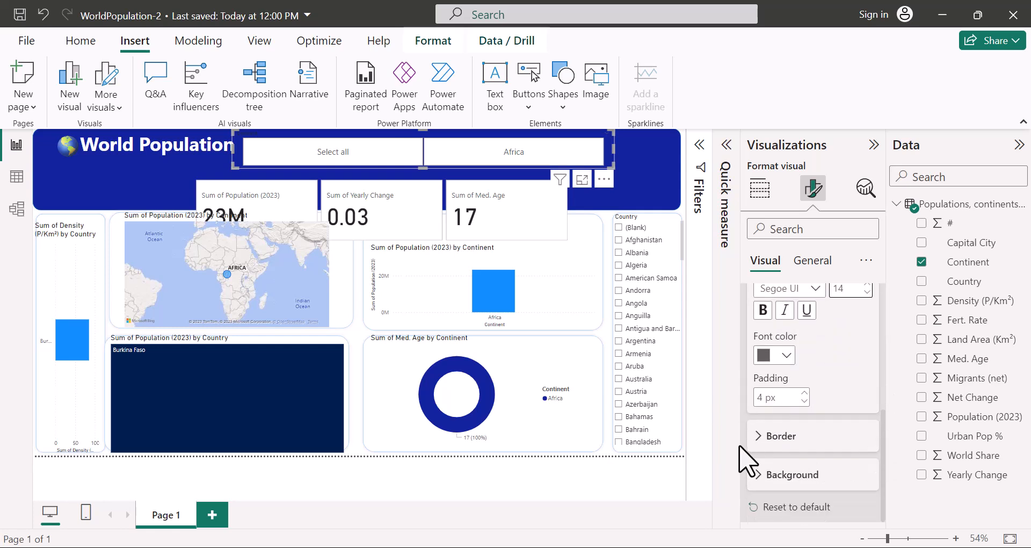
Clear the Burkina Faso selection in the Country slicer.
{"action": "scroll", "coordinate": [667, 282], "scroll_direction": "down", "scroll_amount": 6}
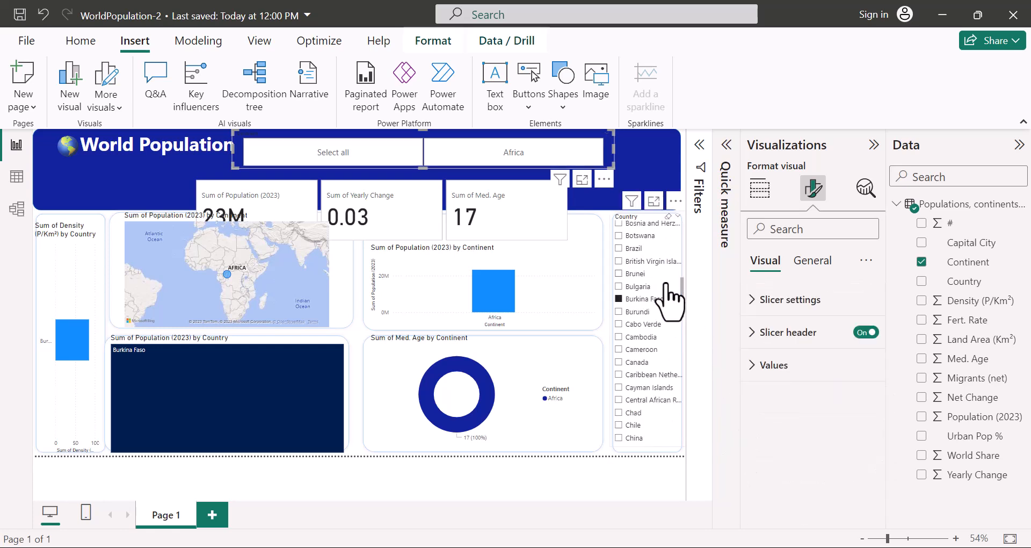
{"action": "left_click", "coordinate": [618, 296]}
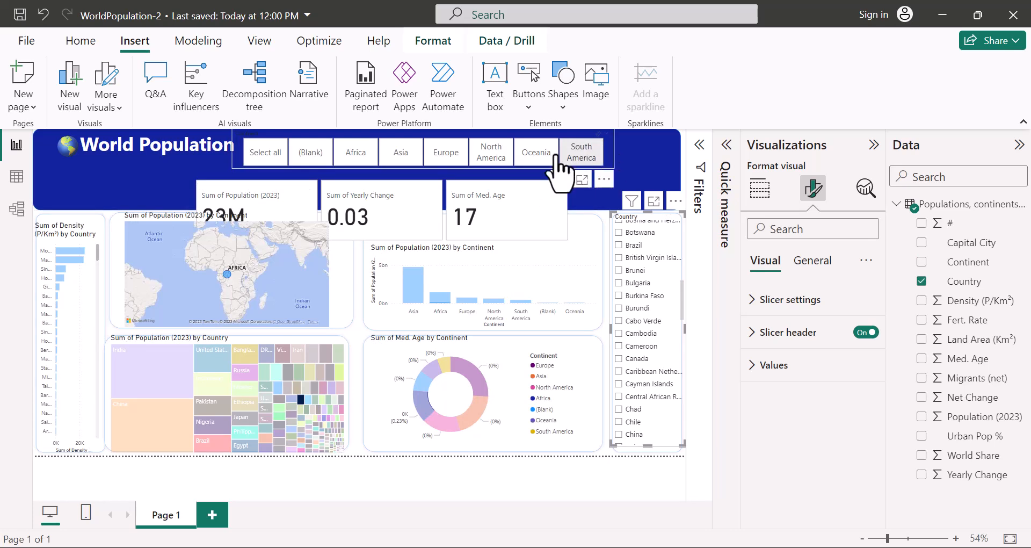
Widen the Continent slicer further across the header banner and select all continents in it.
{"action": "left_click", "coordinate": [609, 163]}
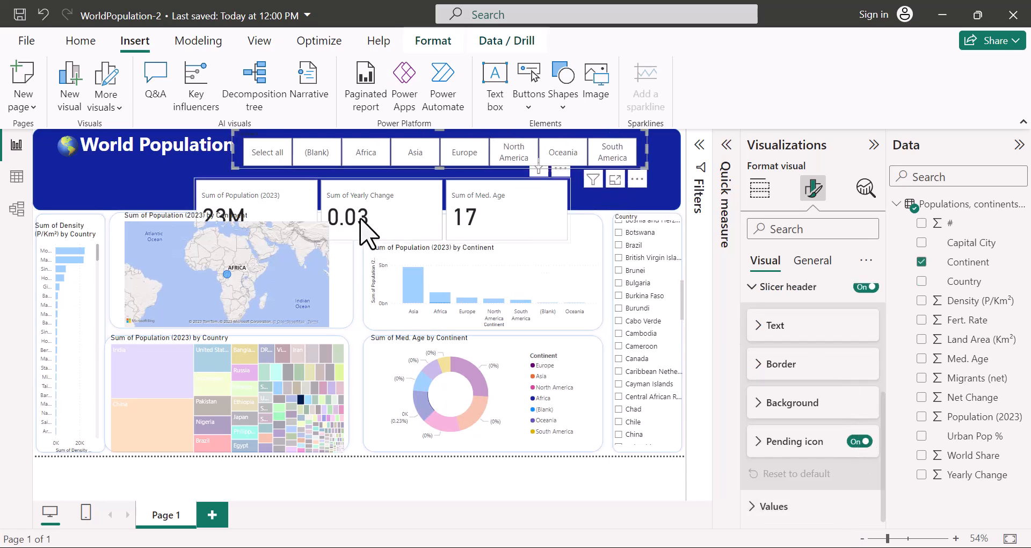
{"action": "left_click", "coordinate": [264, 155]}
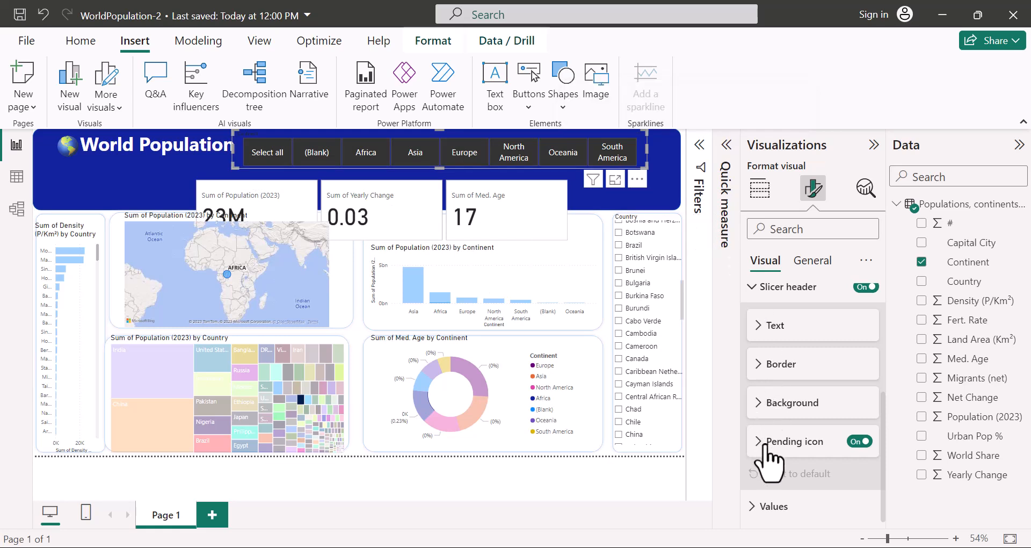
Give the Continent slicer's header a white border in the Right position.
{"action": "left_click", "coordinate": [760, 365]}
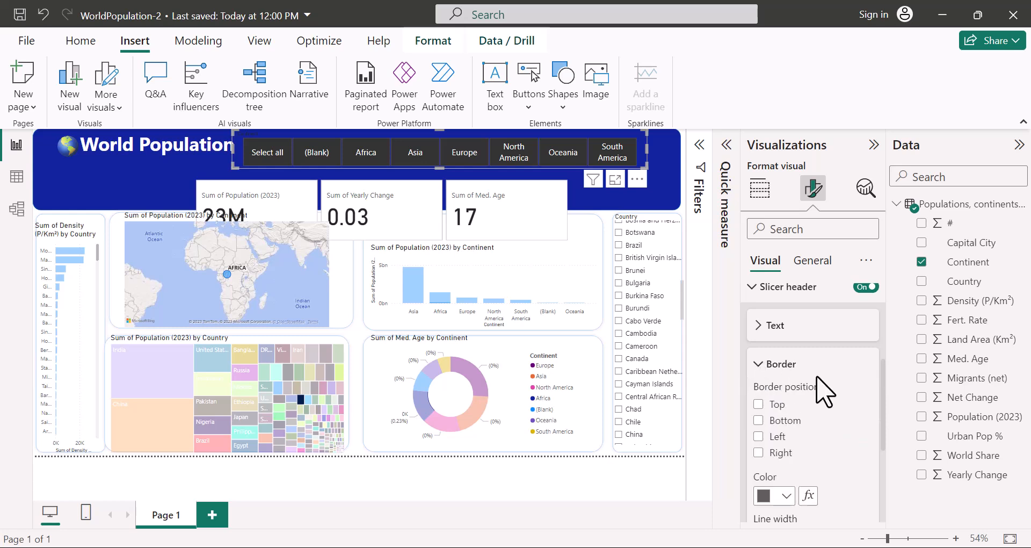
{"action": "scroll", "coordinate": [875, 397], "scroll_direction": "down", "scroll_amount": 3}
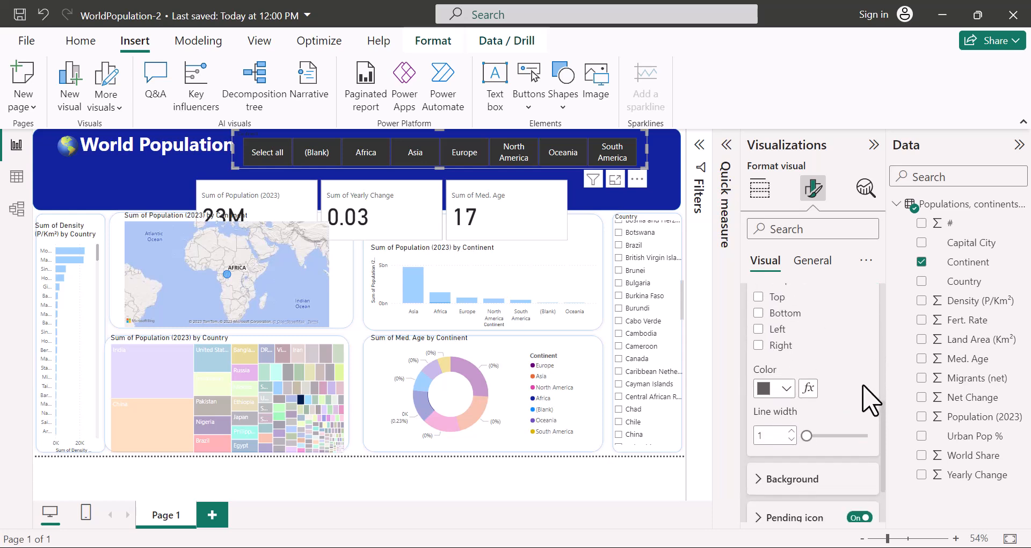
{"action": "left_click", "coordinate": [787, 388]}
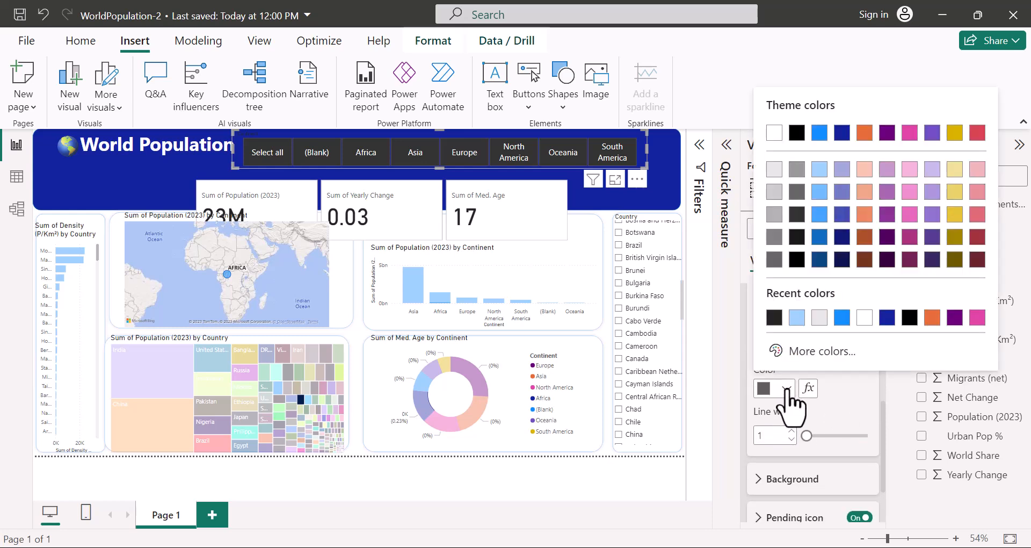
{"action": "left_click", "coordinate": [773, 170]}
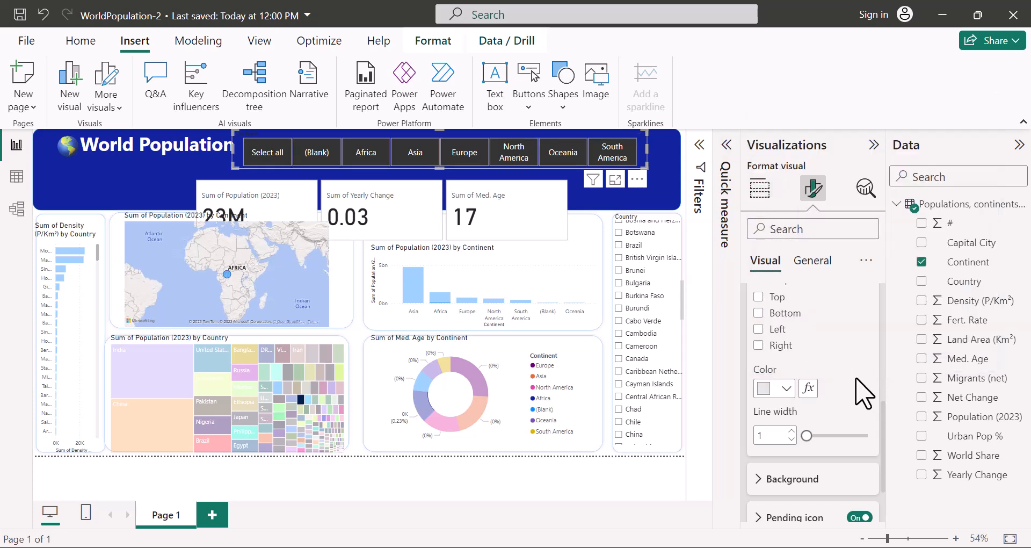
{"action": "scroll", "coordinate": [847, 400], "scroll_direction": "up", "scroll_amount": 1}
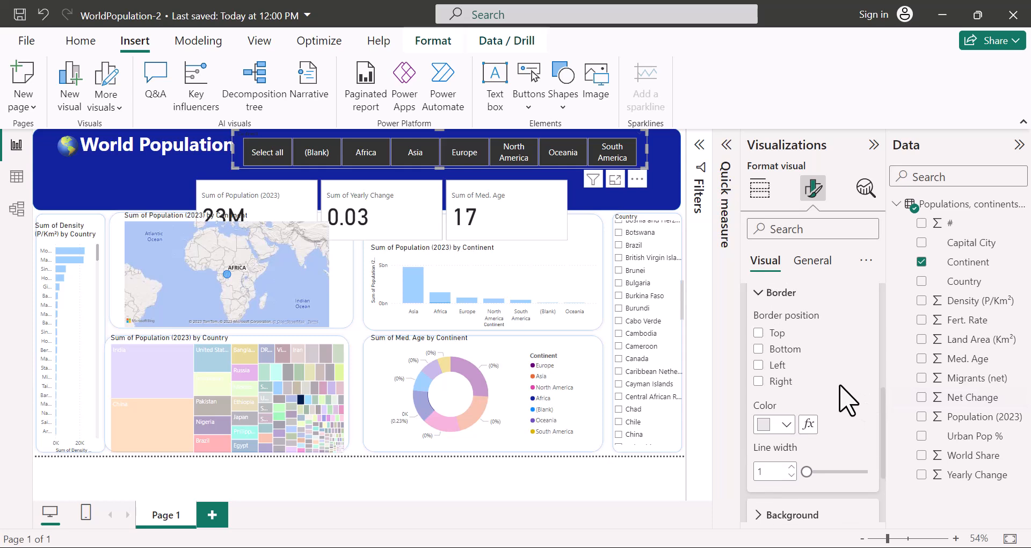
{"action": "left_click", "coordinate": [758, 381]}
{"action": "left_click", "coordinate": [786, 425]}
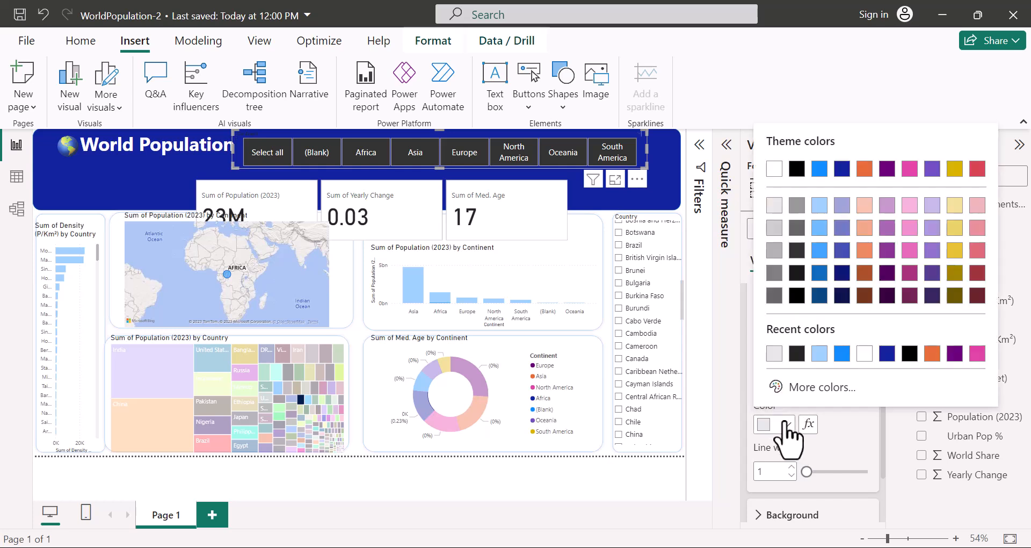
{"action": "left_click", "coordinate": [774, 169]}
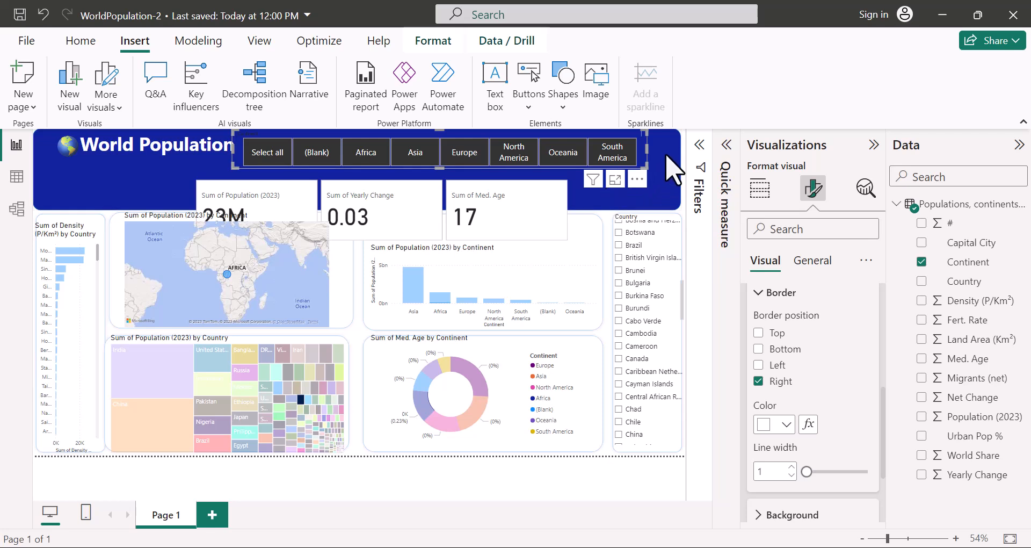
{"action": "left_click", "coordinate": [671, 167]}
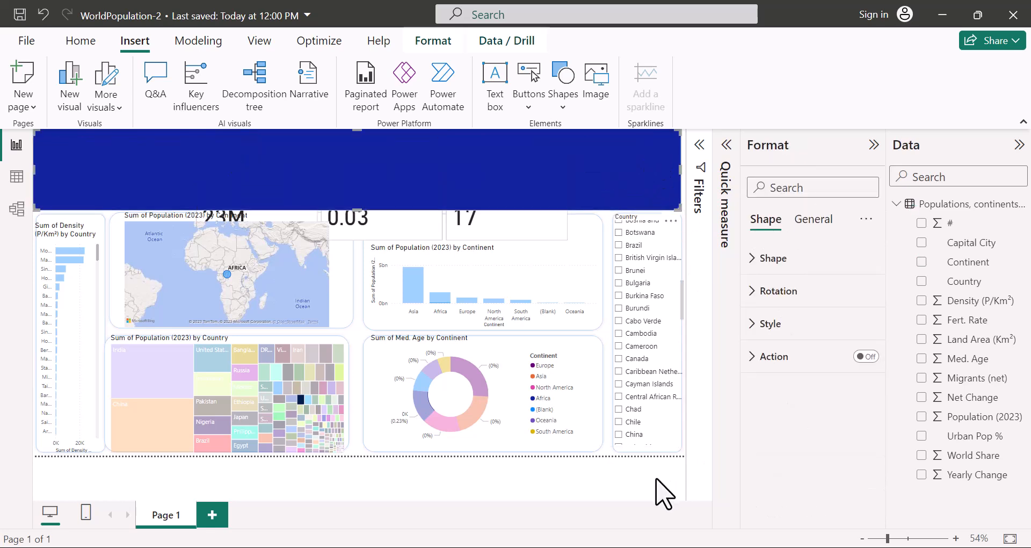
Insert the "undo" picture and move it to the right end of the header banner.
{"action": "left_click", "coordinate": [664, 492]}
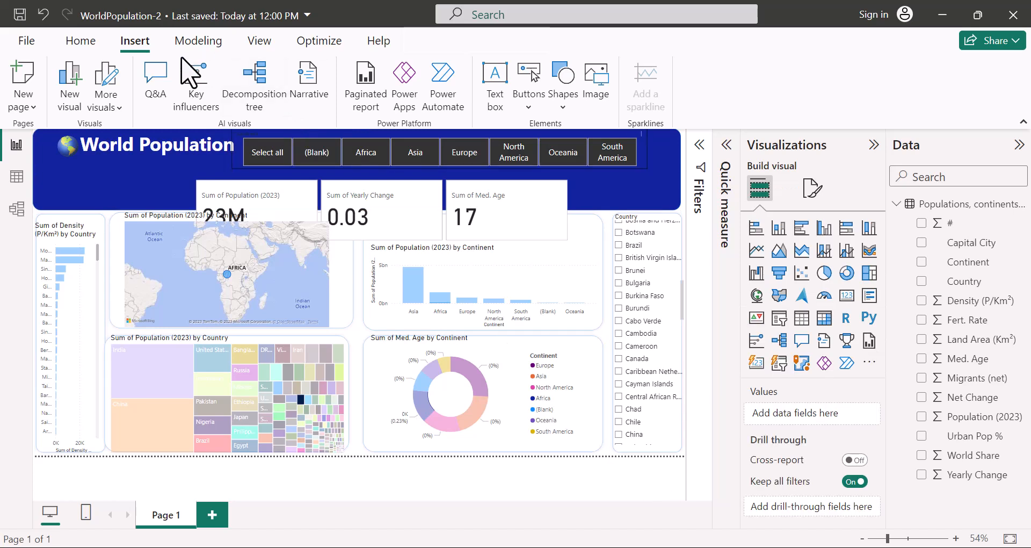
{"action": "left_click", "coordinate": [596, 89]}
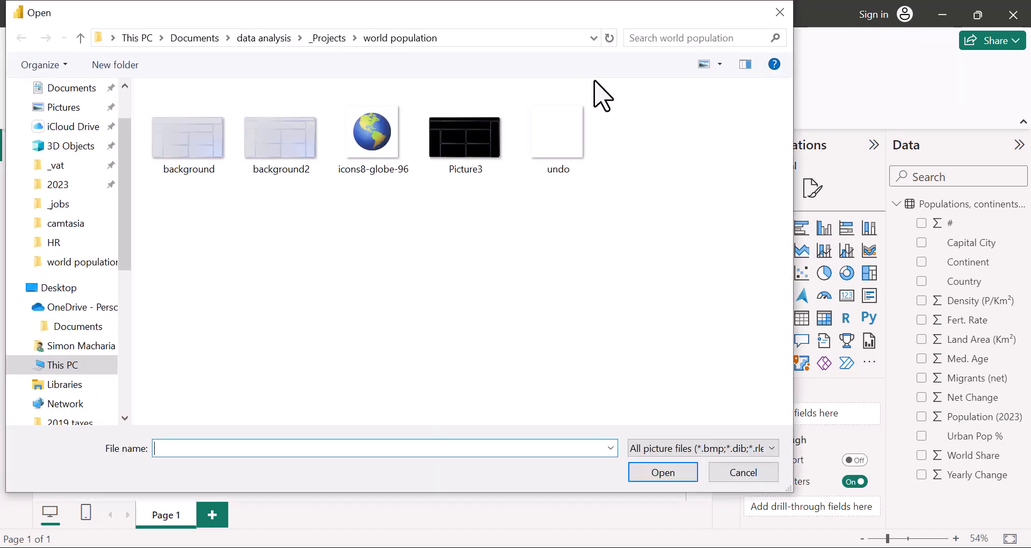
{"action": "double_click", "coordinate": [569, 146]}
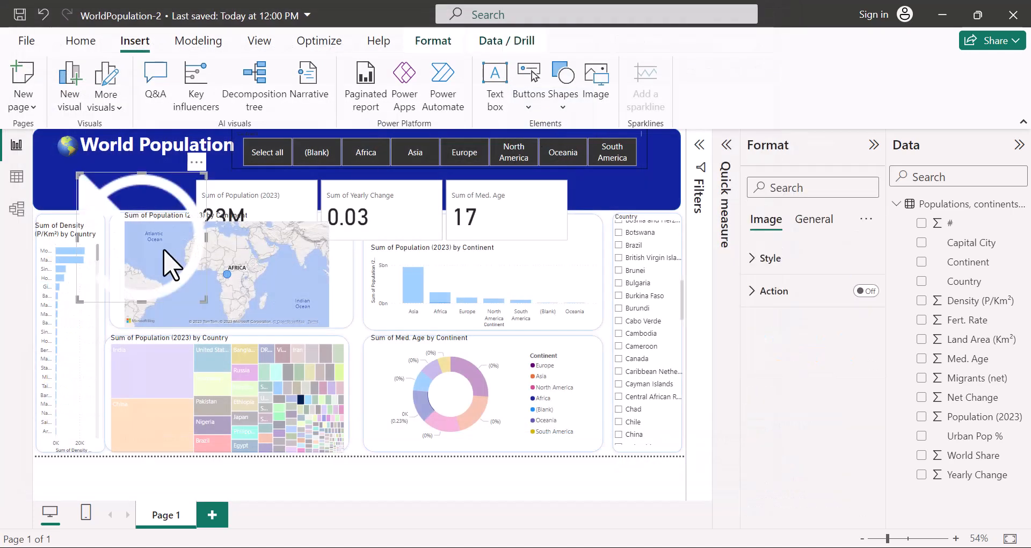
{"action": "left_click_drag", "start_coordinate": [159, 226], "coordinate": [661, 175]}
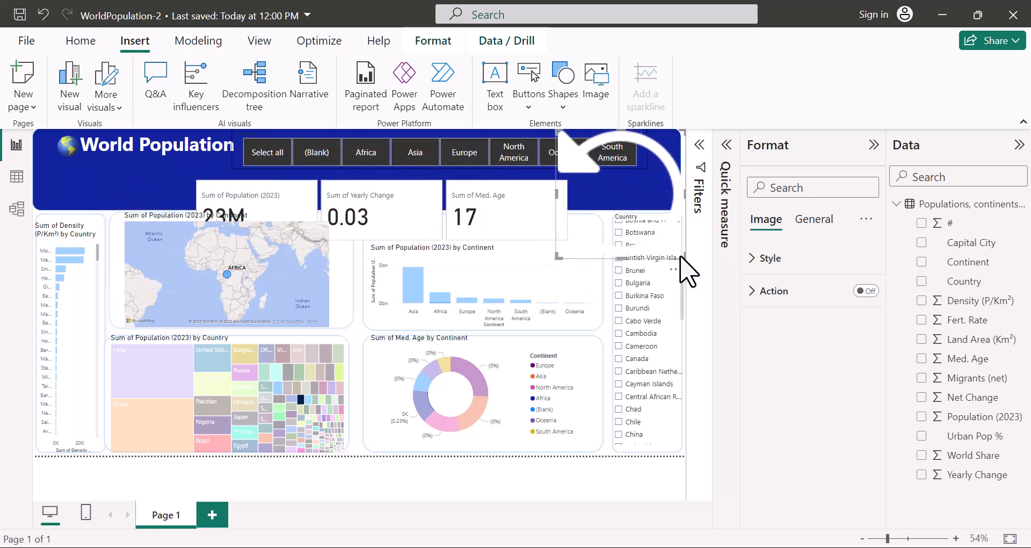
Shrink the undo image into the banner's right corner and shift the Continent slicer slightly left to make room for it.
{"action": "left_click_drag", "start_coordinate": [681, 257], "coordinate": [671, 198]}
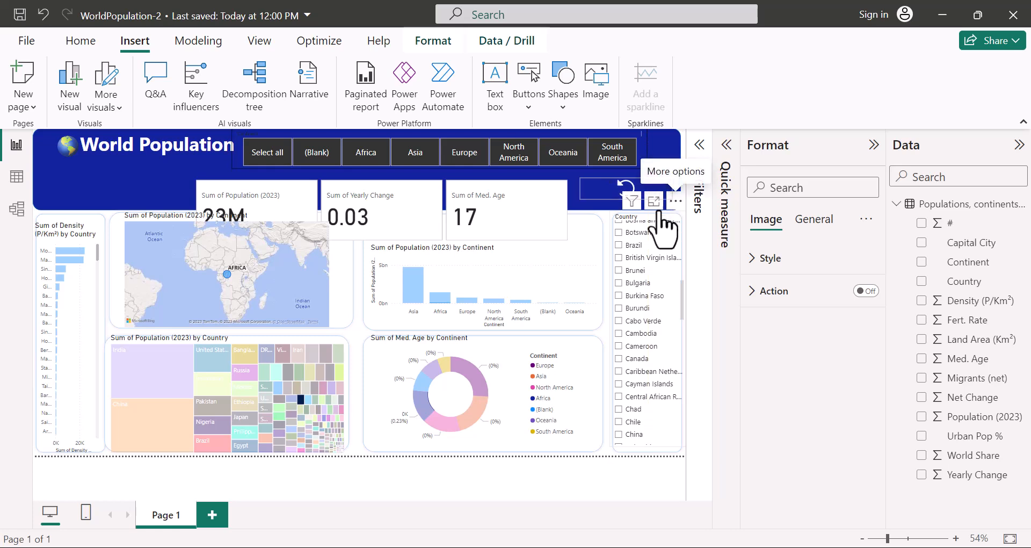
{"action": "left_click_drag", "start_coordinate": [600, 189], "coordinate": [651, 154]}
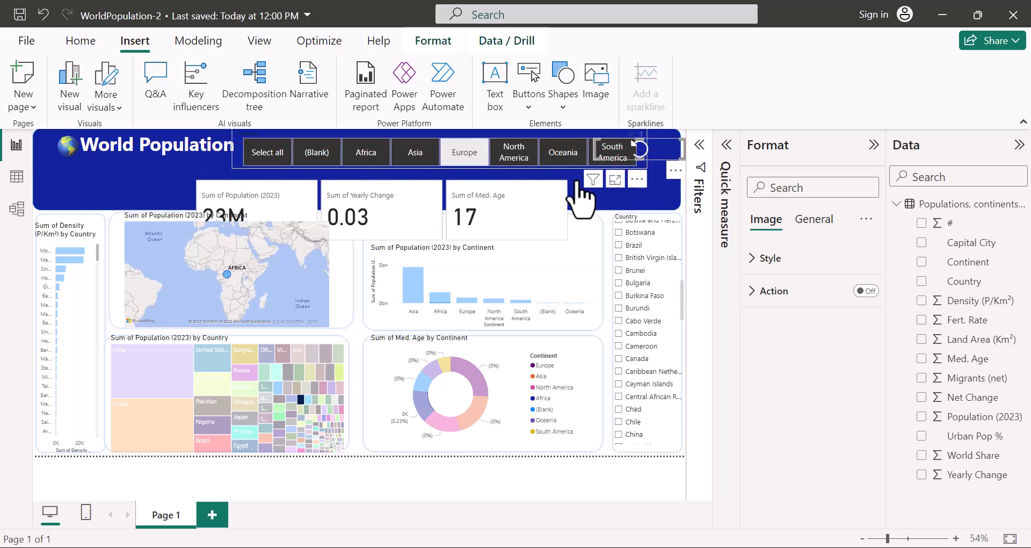
{"action": "left_click", "coordinate": [547, 144]}
{"action": "mouse_move", "coordinate": [546, 138]}
{"action": "left_mouse_down"}
{"action": "mouse_move", "coordinate": [533, 138]}
{"action": "mouse_move", "coordinate": [546, 153]}
{"action": "left_mouse_up"}
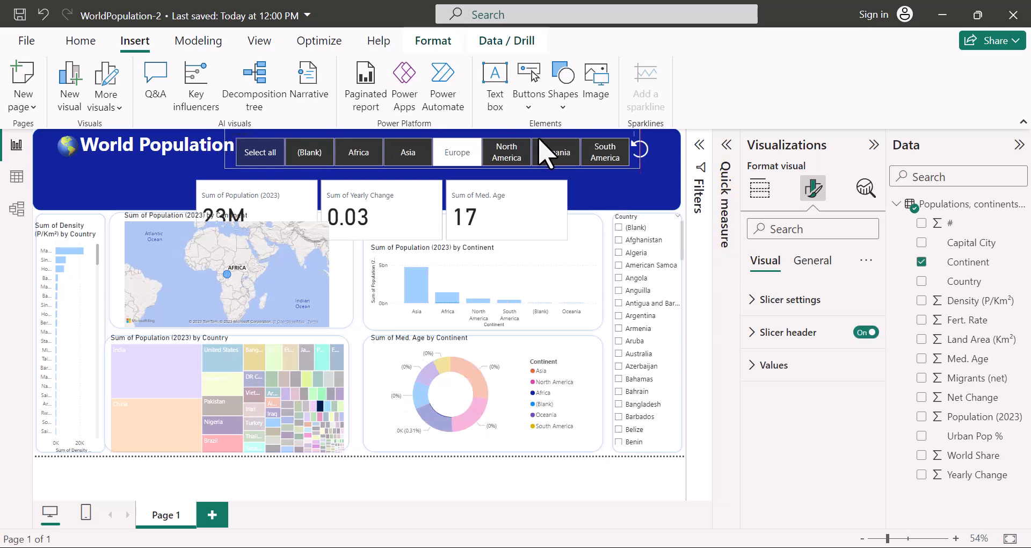
Turn on the undo image's action with the type "Clear all slicers" and run it to reset the slicers.
{"action": "left_click", "coordinate": [654, 161]}
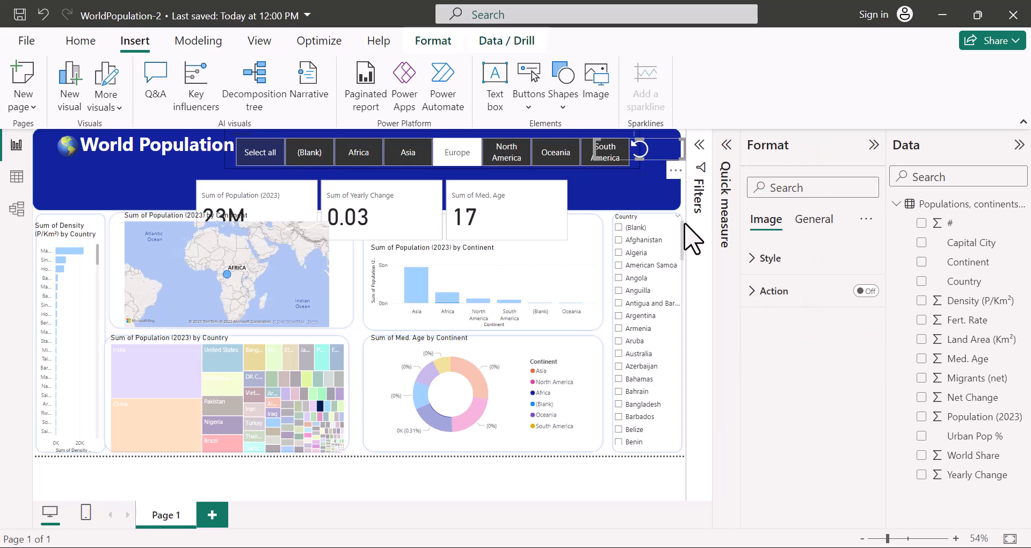
{"action": "left_click", "coordinate": [752, 290]}
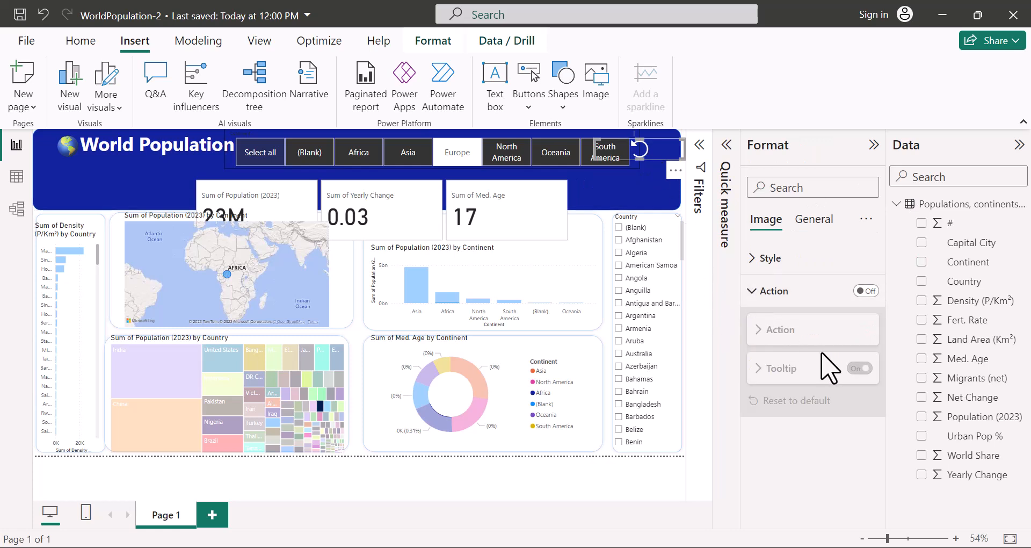
{"action": "left_click", "coordinate": [865, 291]}
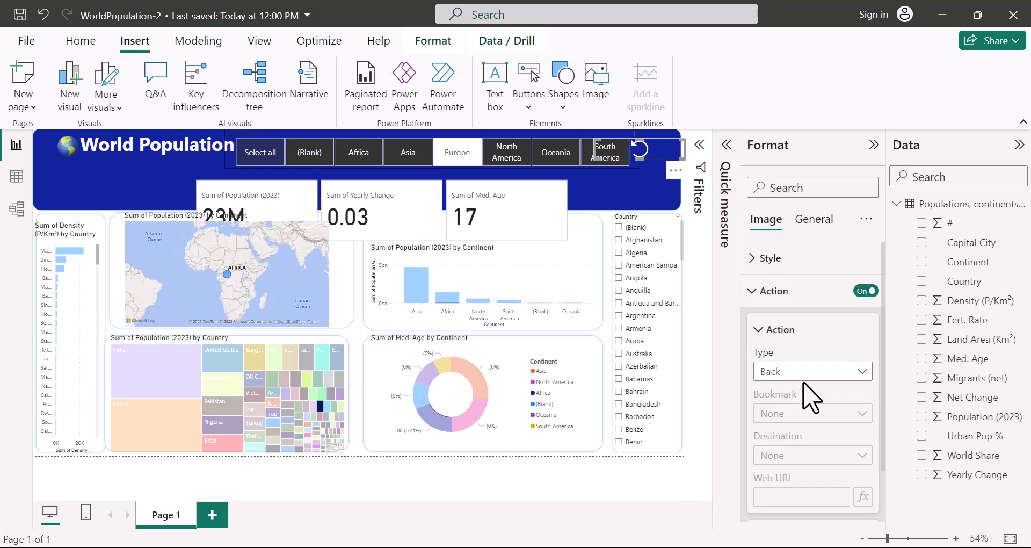
{"action": "left_click", "coordinate": [862, 372]}
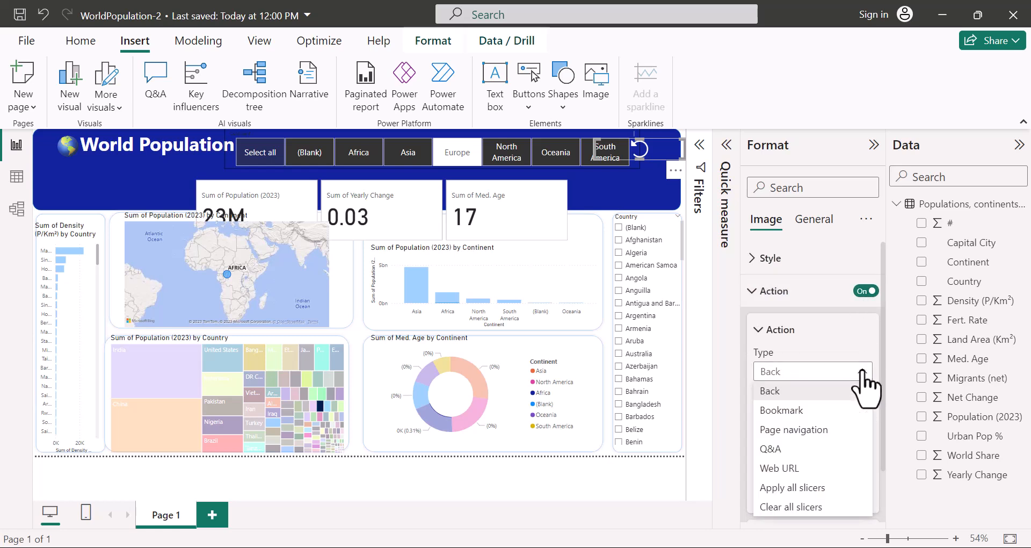
{"action": "left_click", "coordinate": [785, 509]}
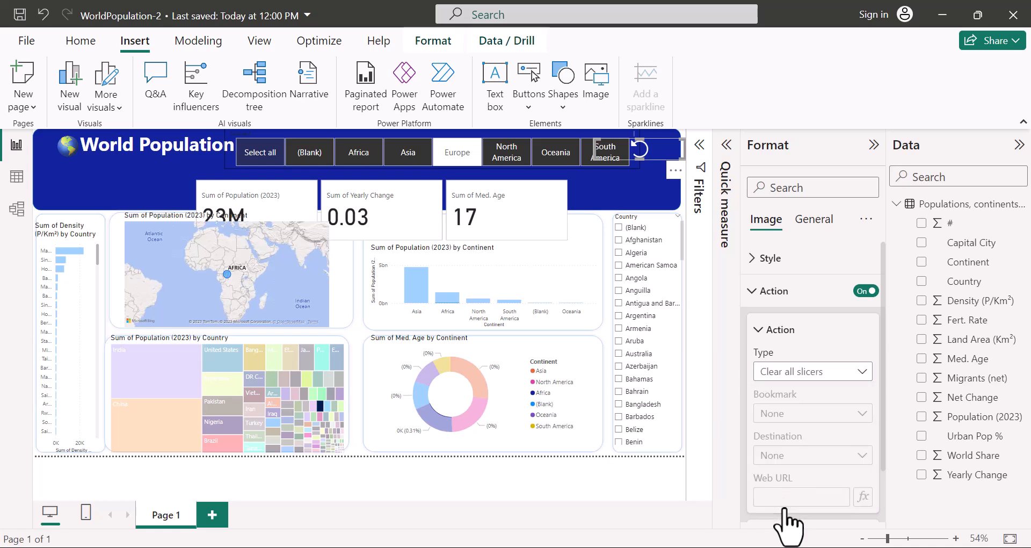
{"action": "left_click", "coordinate": [643, 154], "text": "ctrl"}
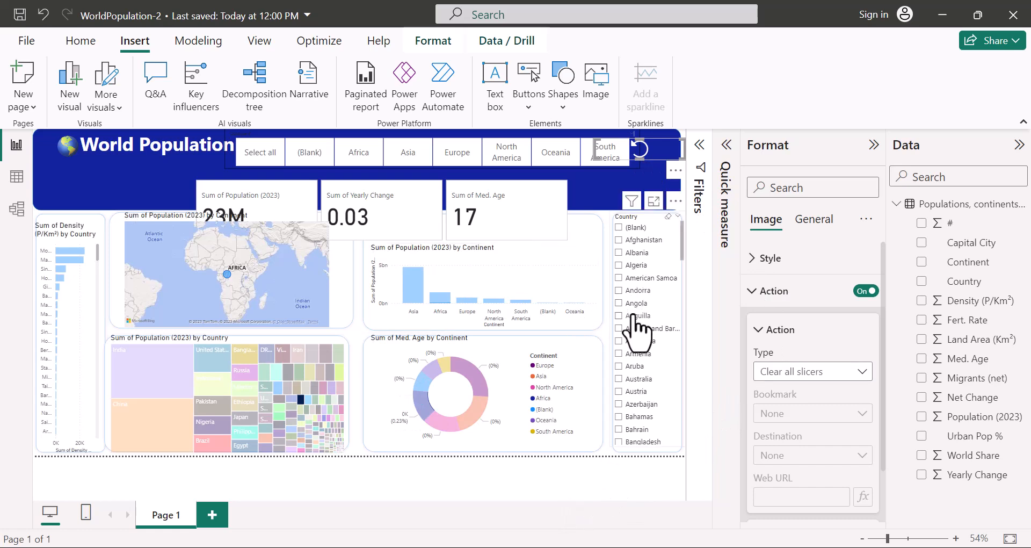
Test filtering with Angola, Aruba, Azerbaijan and Anguilla in the Country slicer, clearing the selections after each test.
{"action": "left_click", "coordinate": [619, 303]}
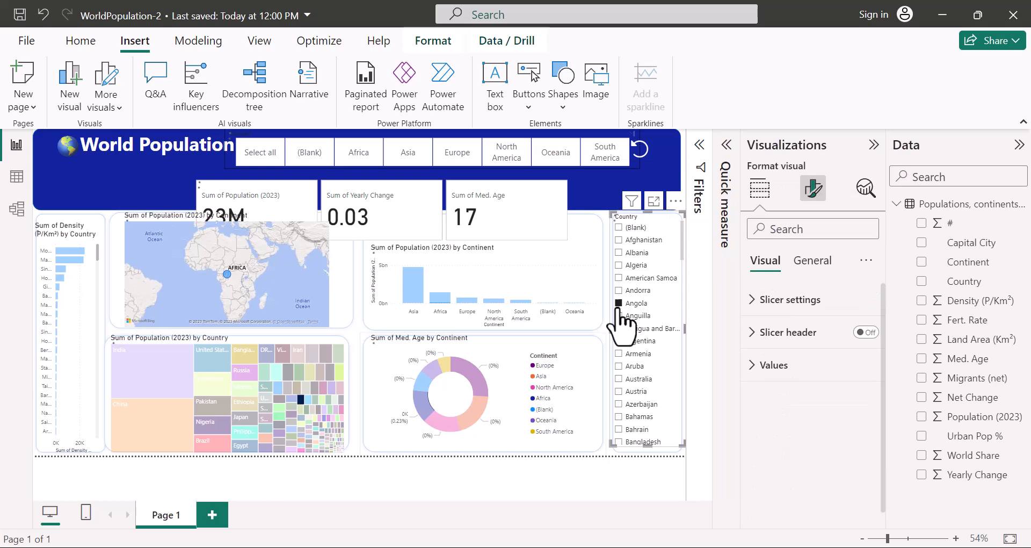
{"action": "left_click", "coordinate": [619, 366]}
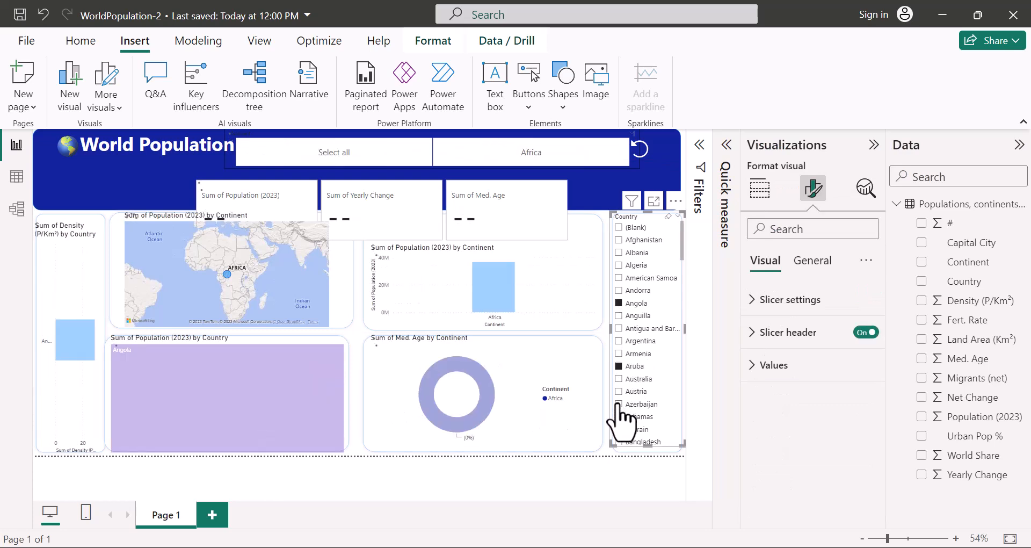
{"action": "left_click", "coordinate": [618, 404]}
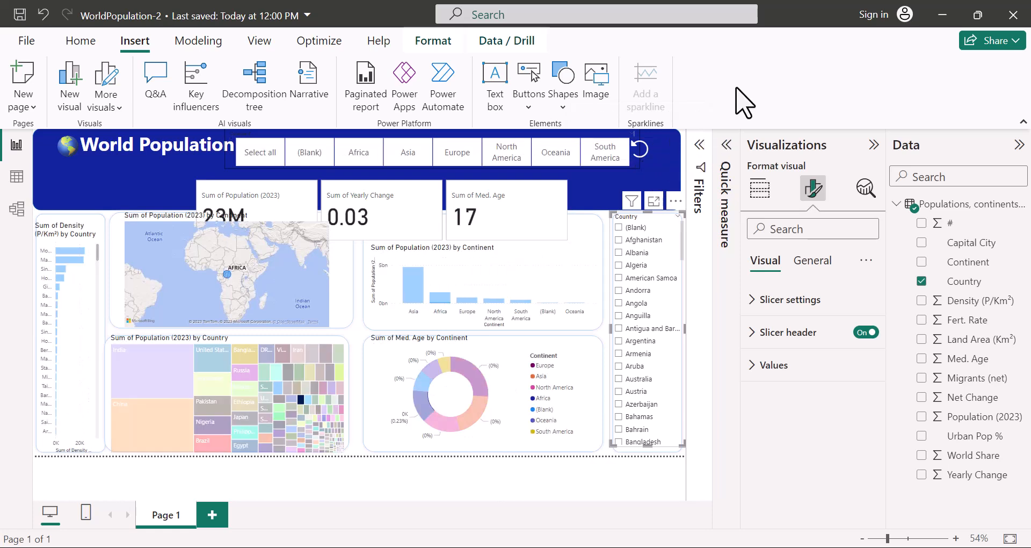
{"action": "left_click", "coordinate": [628, 141]}
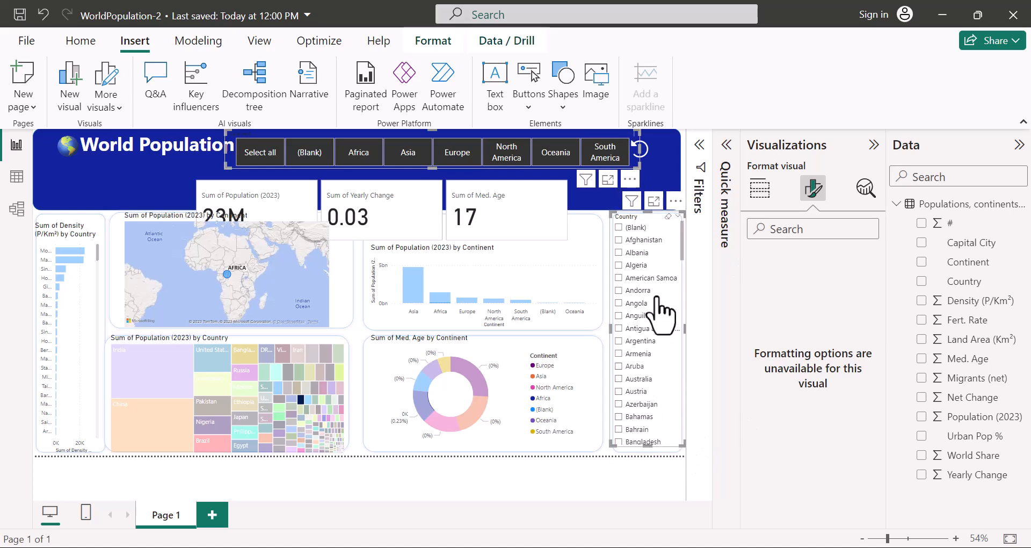
{"action": "left_click", "coordinate": [665, 316]}
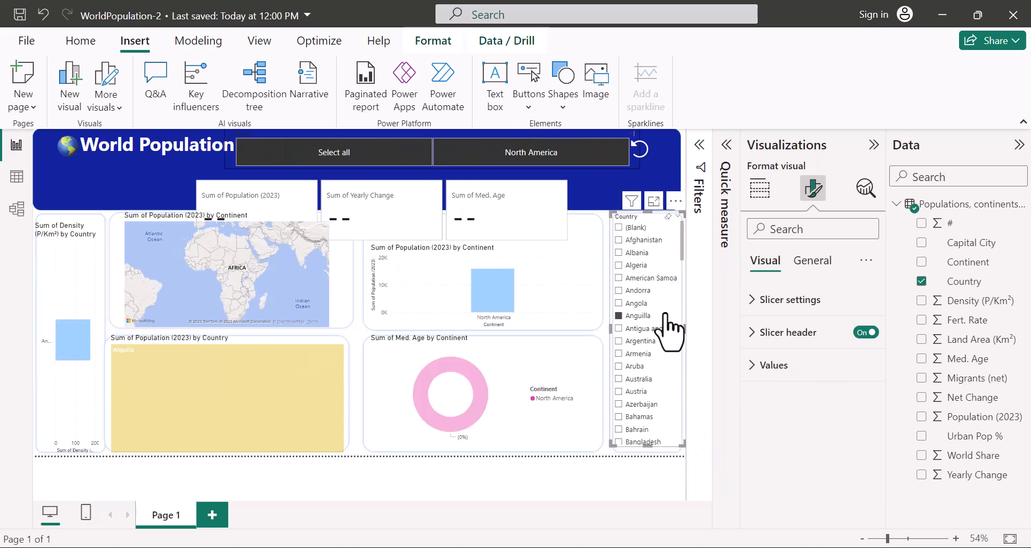
{"action": "left_click", "coordinate": [618, 316]}
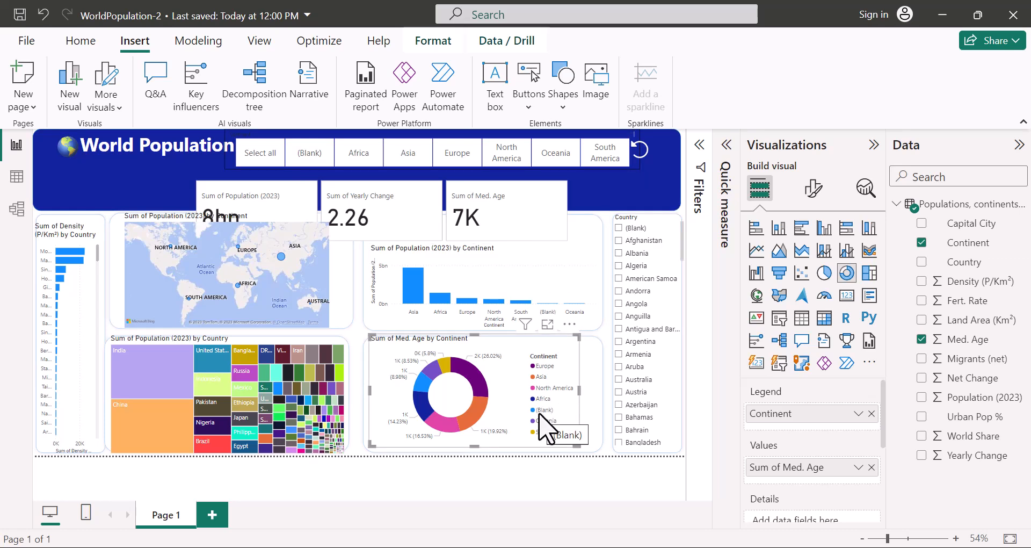
Exclude the (Blank) entry from the Country slicer.
{"action": "right_click", "coordinate": [622, 236]}
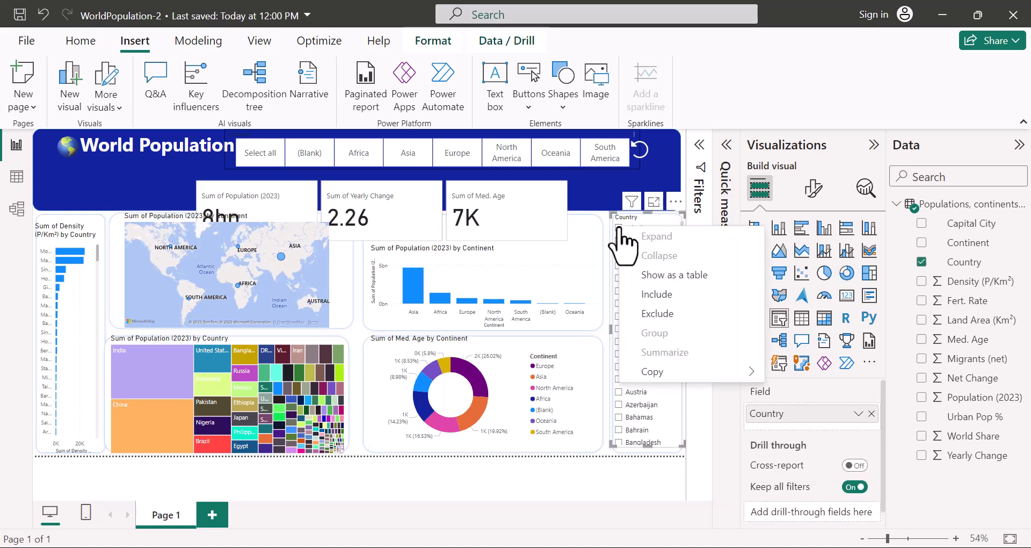
{"action": "left_click", "coordinate": [666, 315]}
{"action": "scroll", "coordinate": [666, 317], "scroll_direction": "down", "scroll_amount": 1}
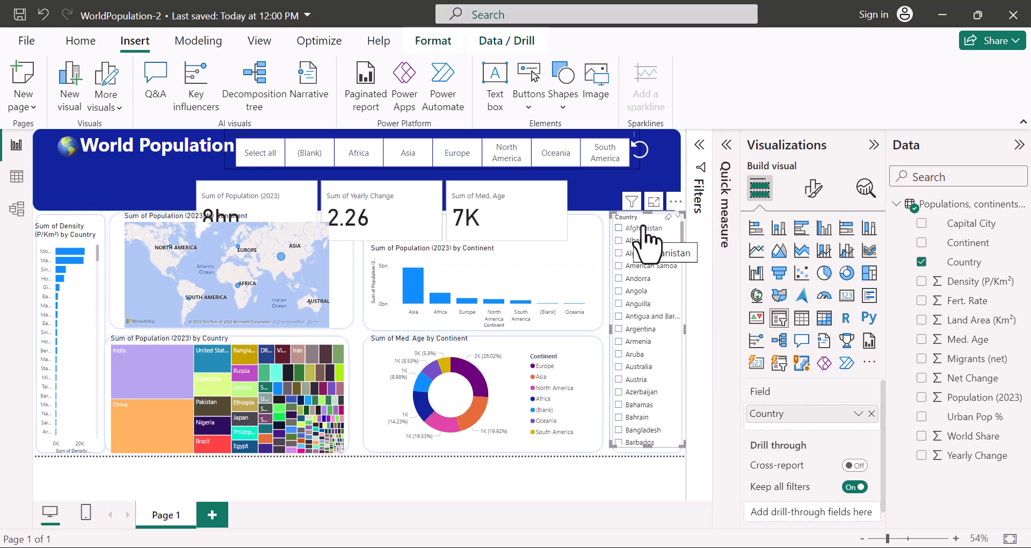
Switch the Continent slicer's style from Tile to Vertical list.
{"action": "right_click", "coordinate": [309, 155]}
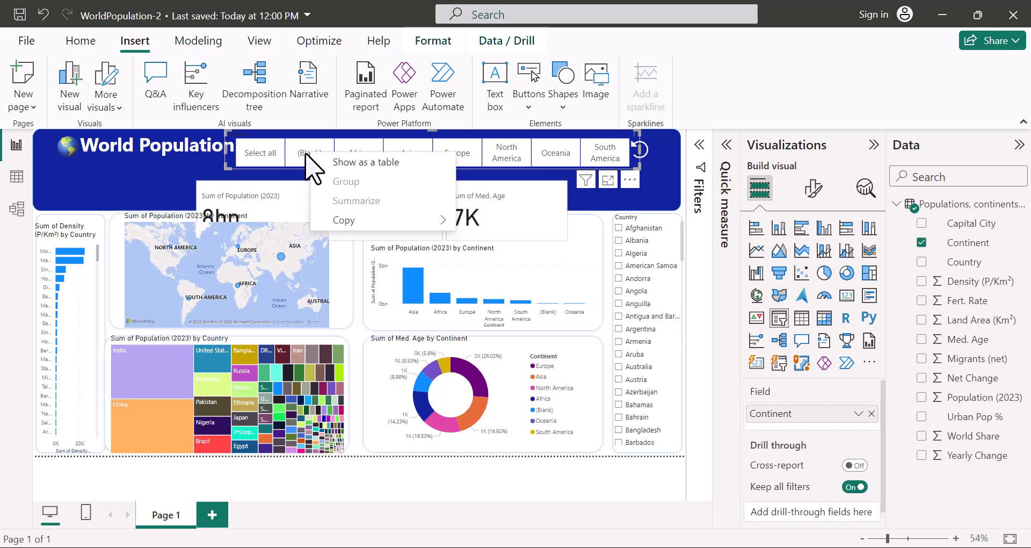
{"action": "left_click", "coordinate": [815, 189]}
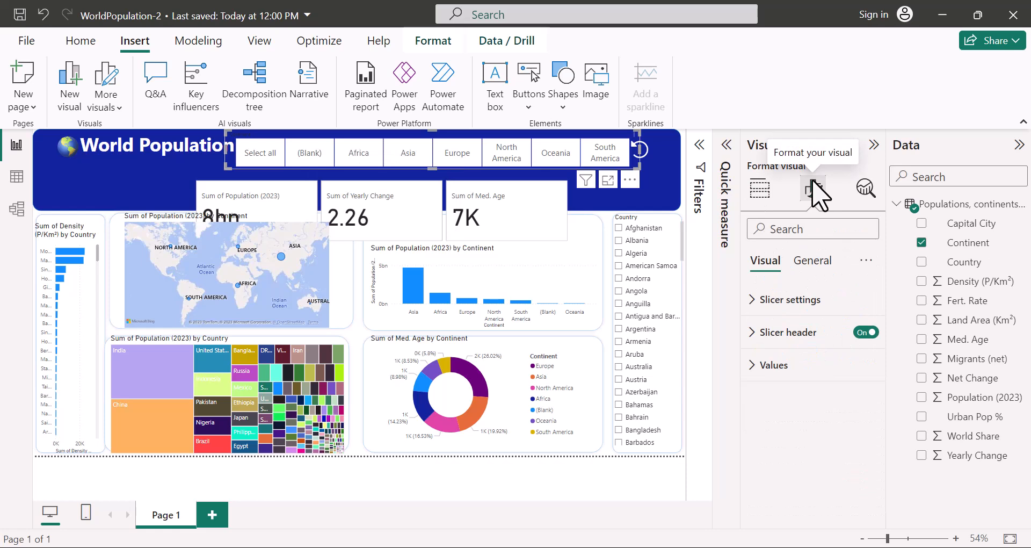
{"action": "left_click", "coordinate": [751, 300]}
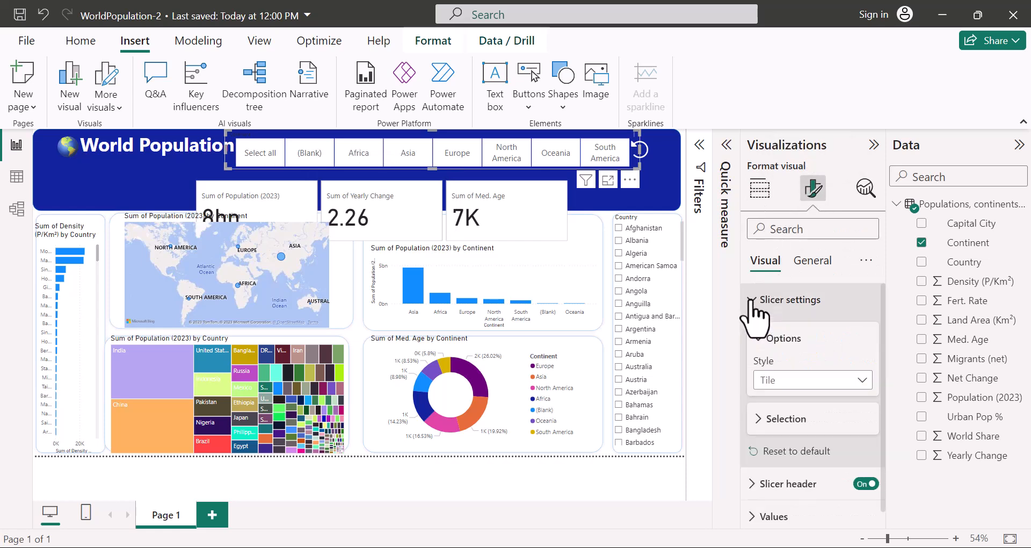
{"action": "left_click", "coordinate": [862, 379]}
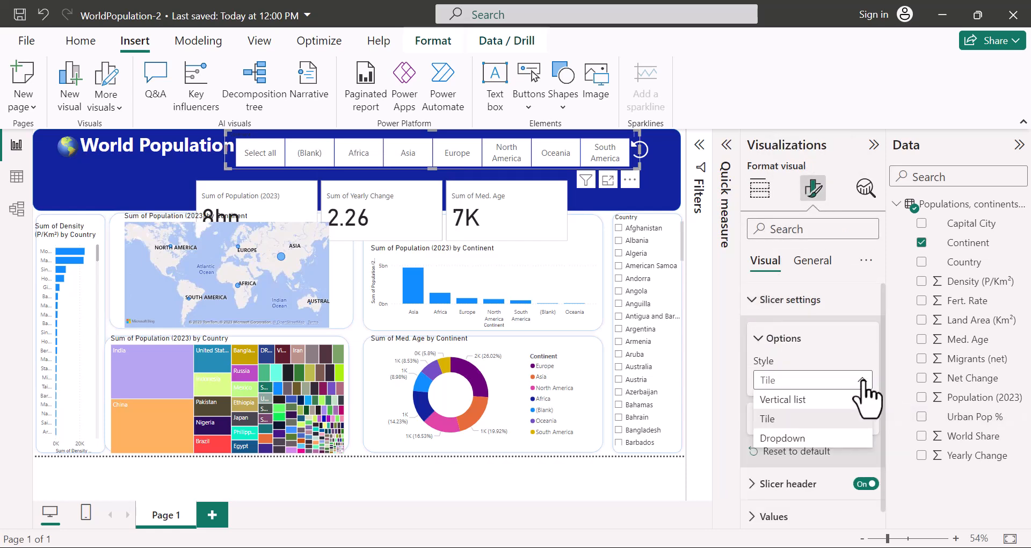
{"action": "left_click", "coordinate": [790, 418]}
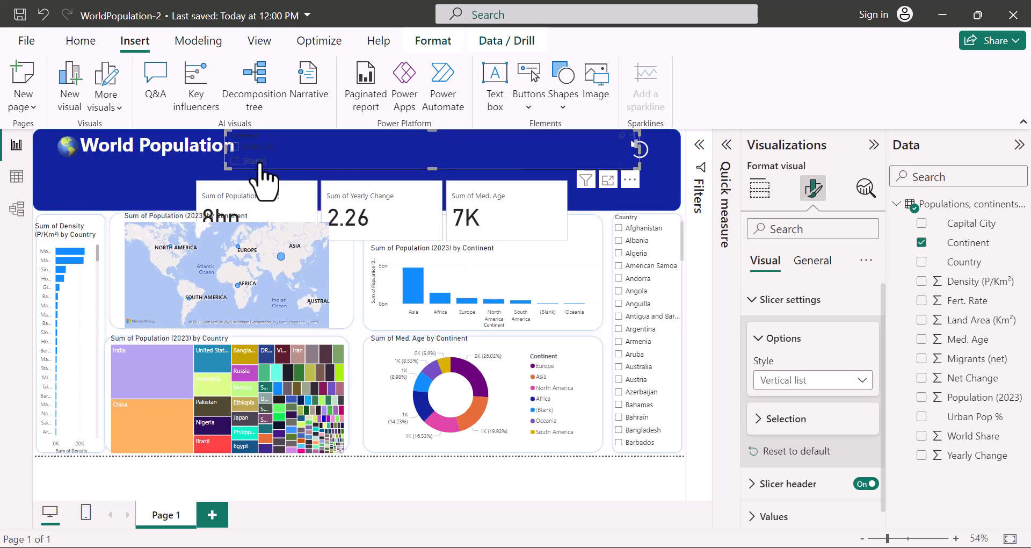
Exclude the (Blank) entry from the Continent slicer and restore its style to Tile.
{"action": "right_click", "coordinate": [236, 162]}
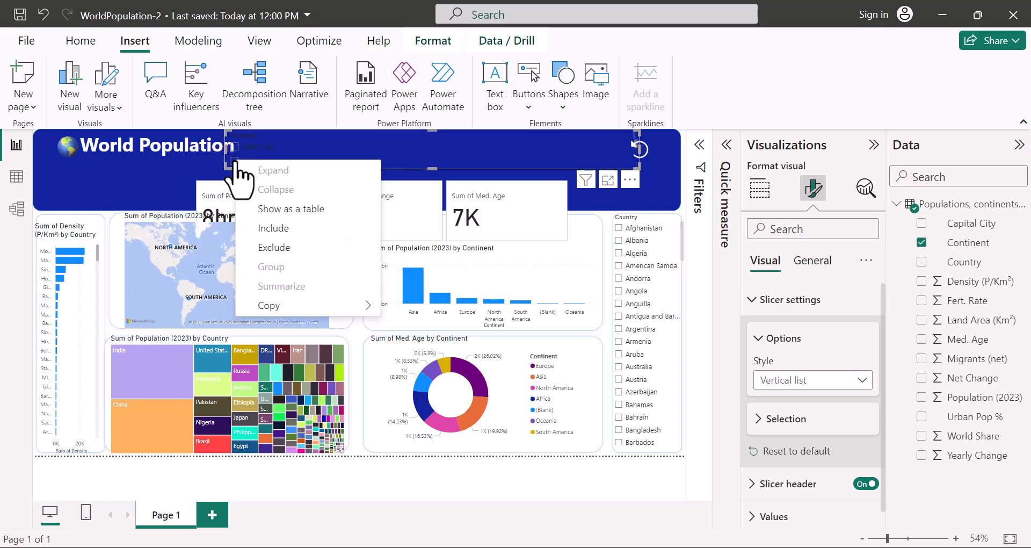
{"action": "left_click", "coordinate": [283, 252]}
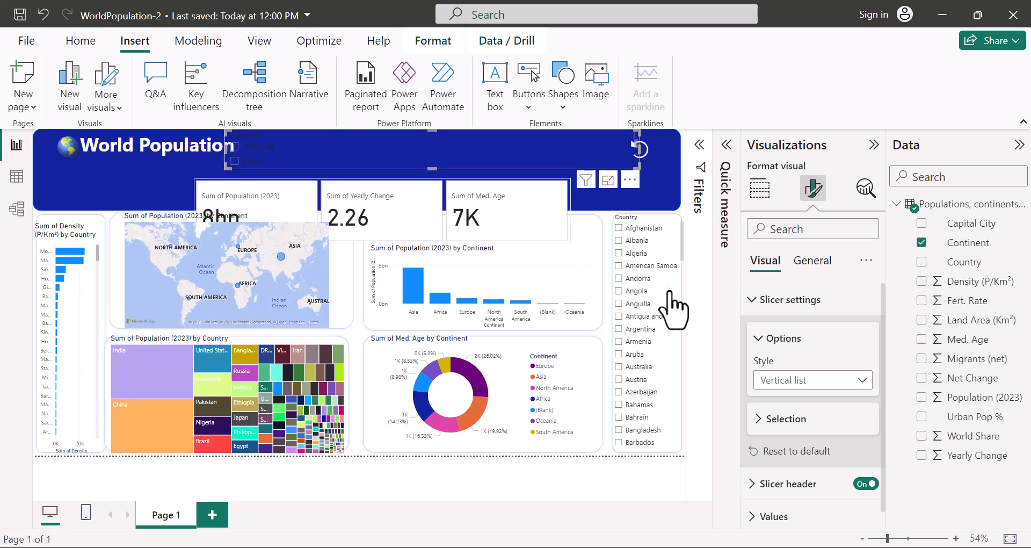
{"action": "left_click", "coordinate": [787, 380]}
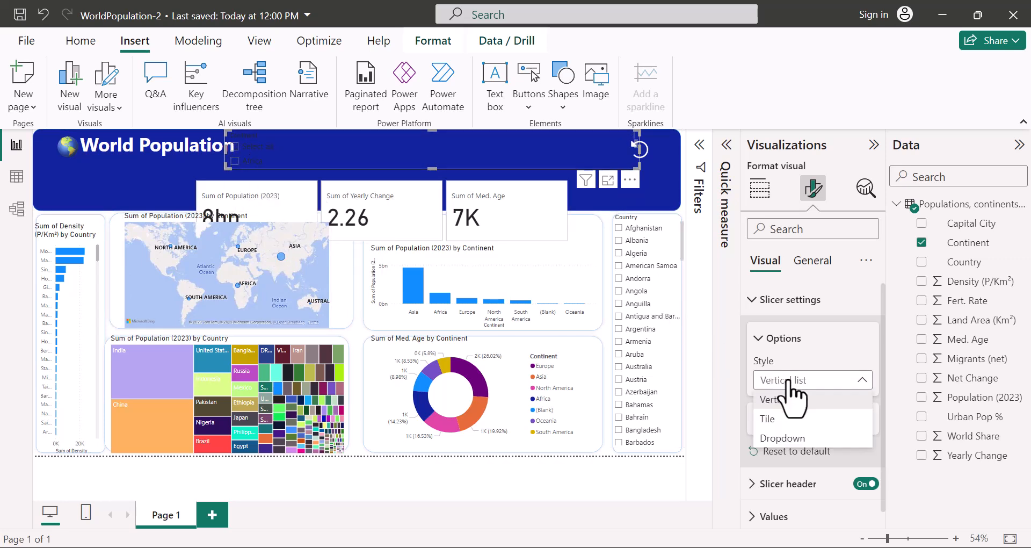
{"action": "left_click", "coordinate": [774, 419]}
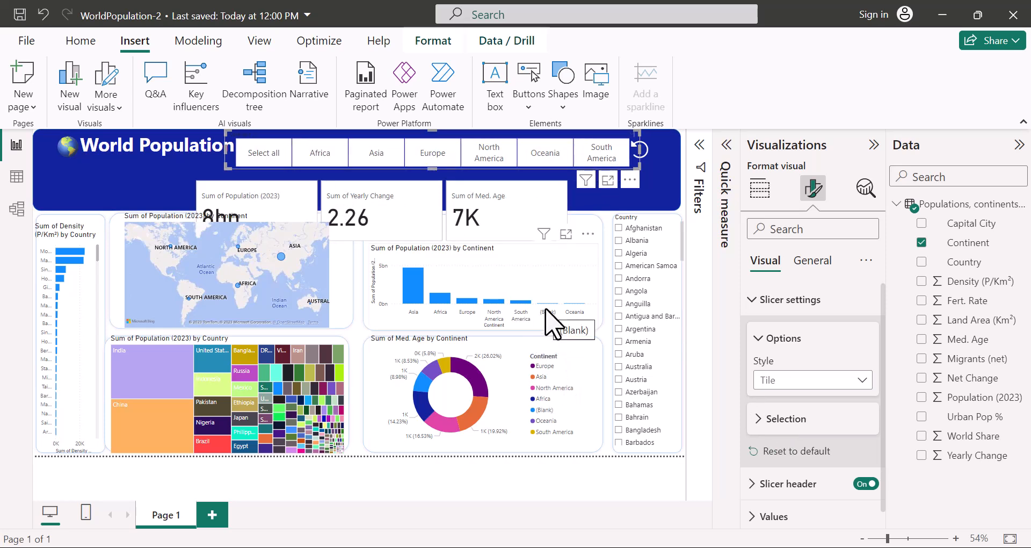
Convert the Population (2023) by Continent column chart to a slicer and exclude its (Blank) entry.
{"action": "left_click", "coordinate": [414, 290]}
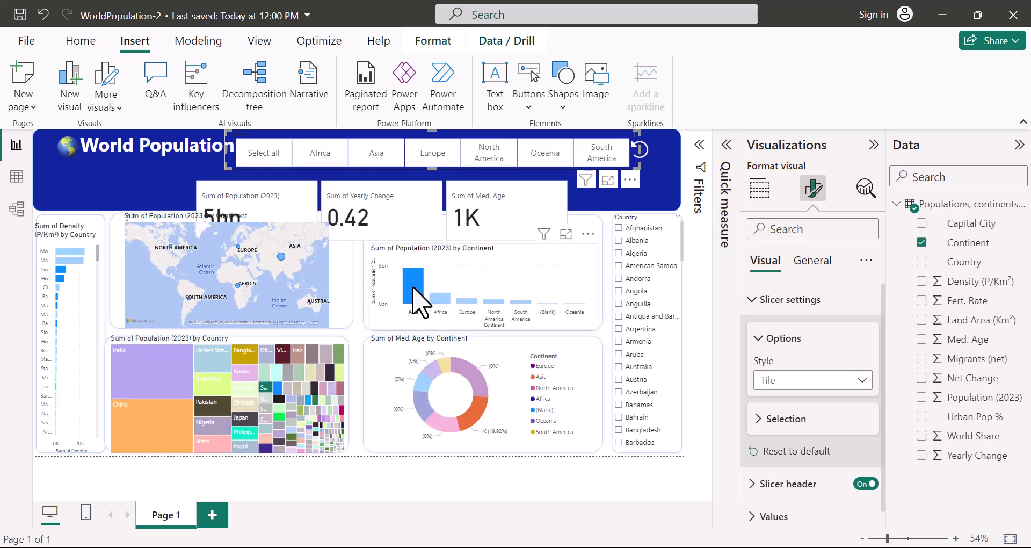
{"action": "left_click", "coordinate": [518, 262]}
{"action": "left_click", "coordinate": [760, 191]}
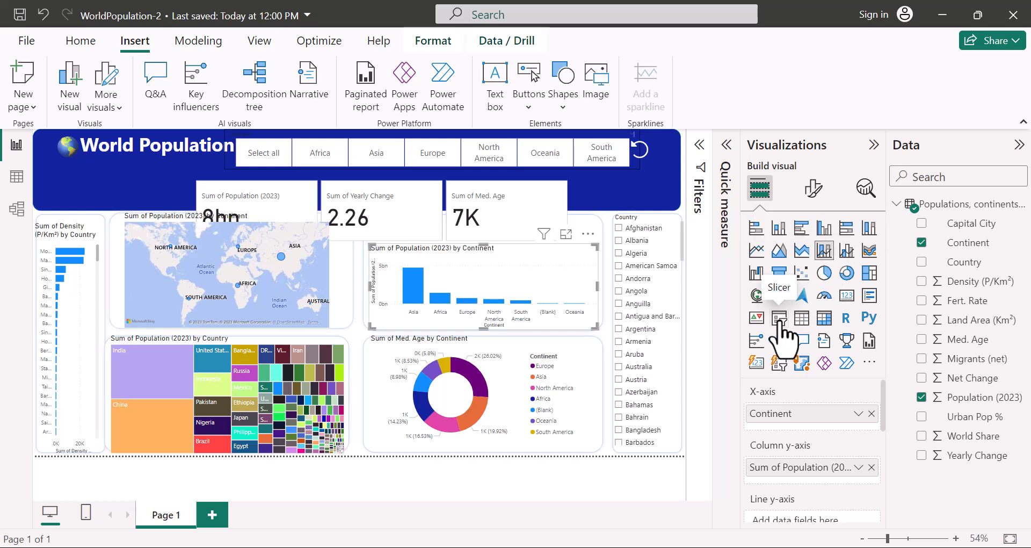
{"action": "left_click", "coordinate": [779, 319]}
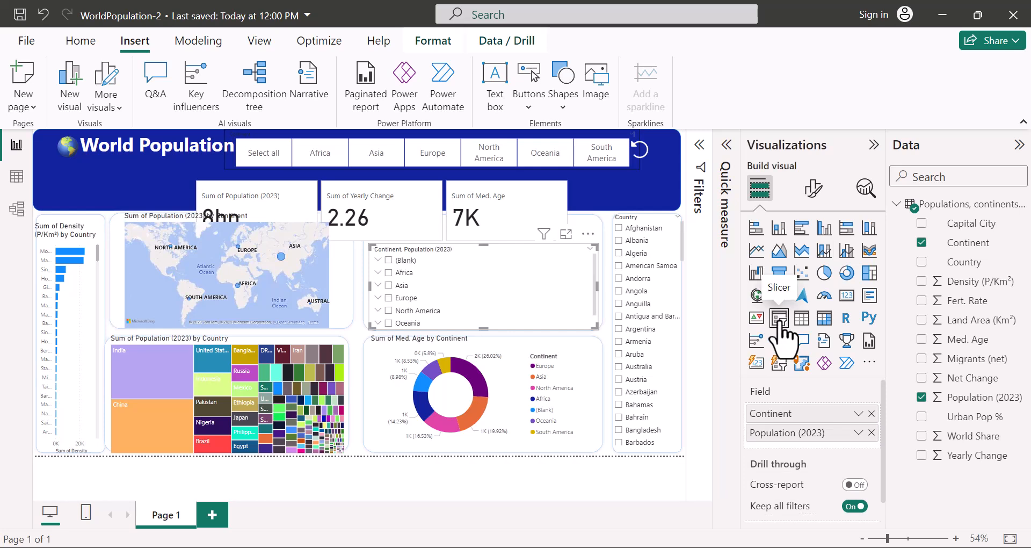
{"action": "right_click", "coordinate": [390, 272]}
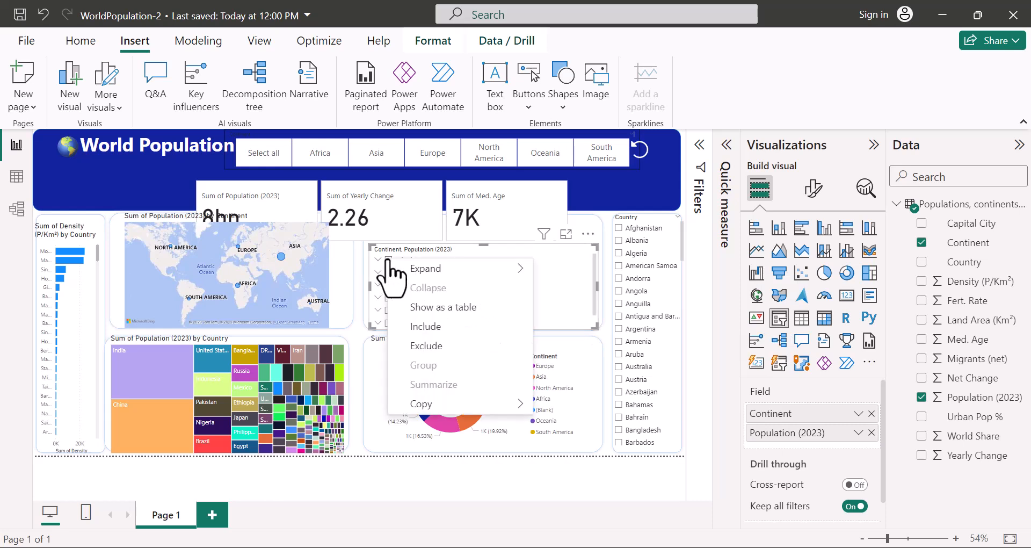
{"action": "left_click", "coordinate": [438, 346]}
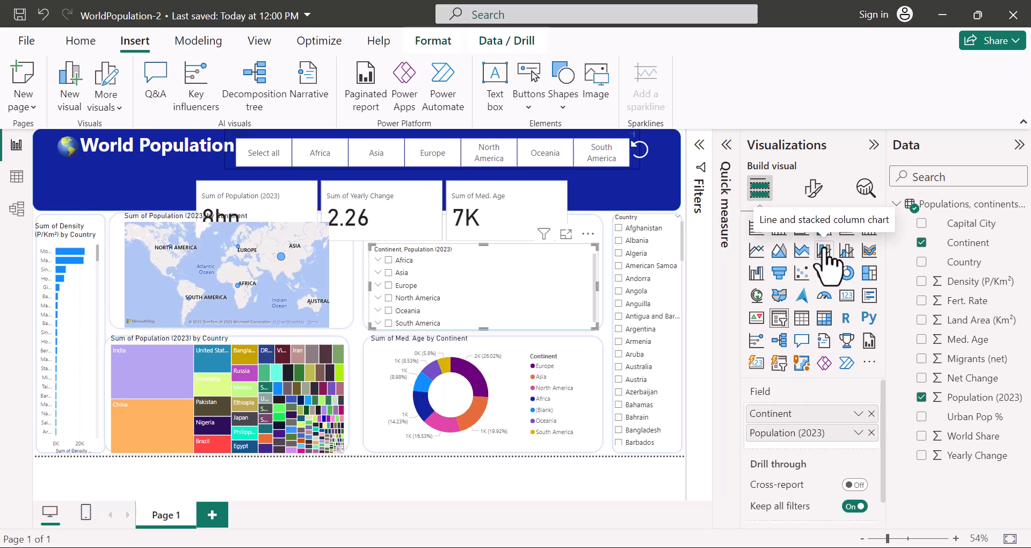
Convert the Population (2023) by Continent slicer back to a line and stacked column chart.
{"action": "left_click", "coordinate": [824, 252]}
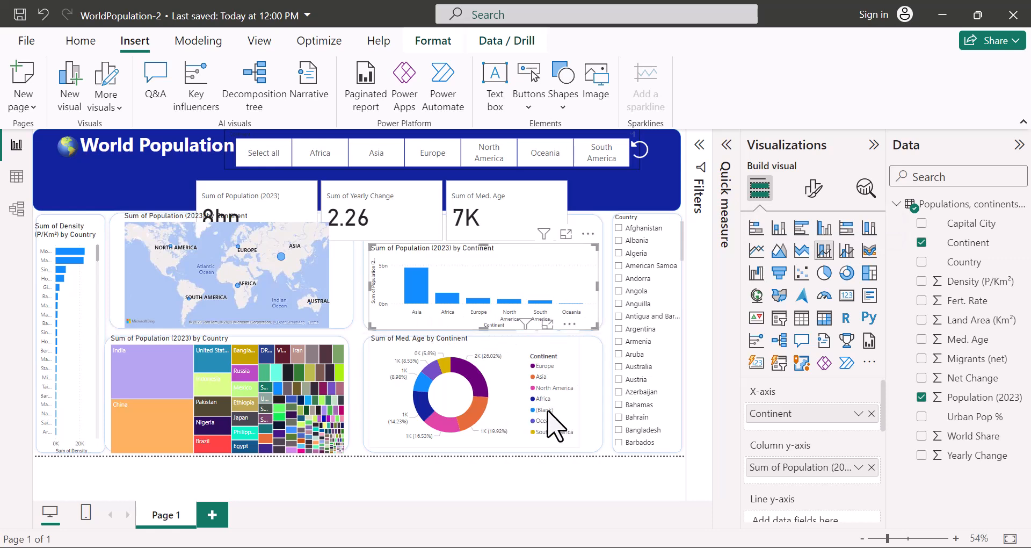
Convert the Med. Age by Continent donut chart to a slicer, exclude its (Blank) entry, and restore it to a donut chart.
{"action": "left_click", "coordinate": [477, 389]}
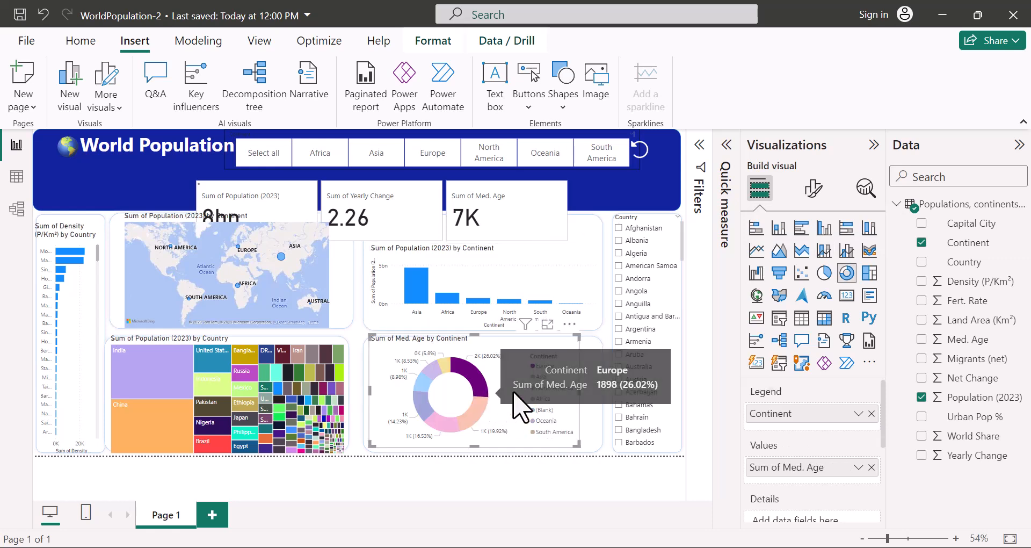
{"action": "left_click", "coordinate": [779, 319]}
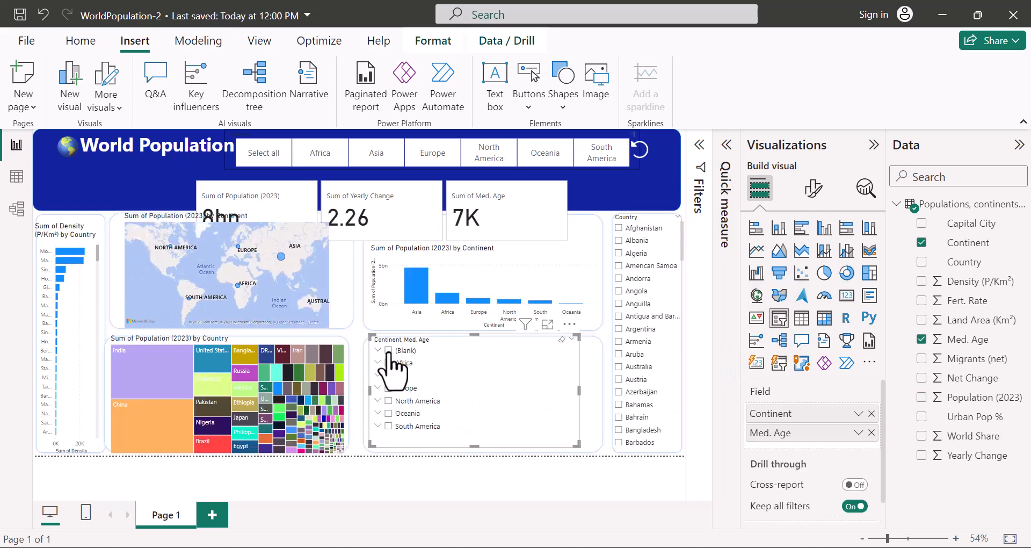
{"action": "right_click", "coordinate": [387, 351]}
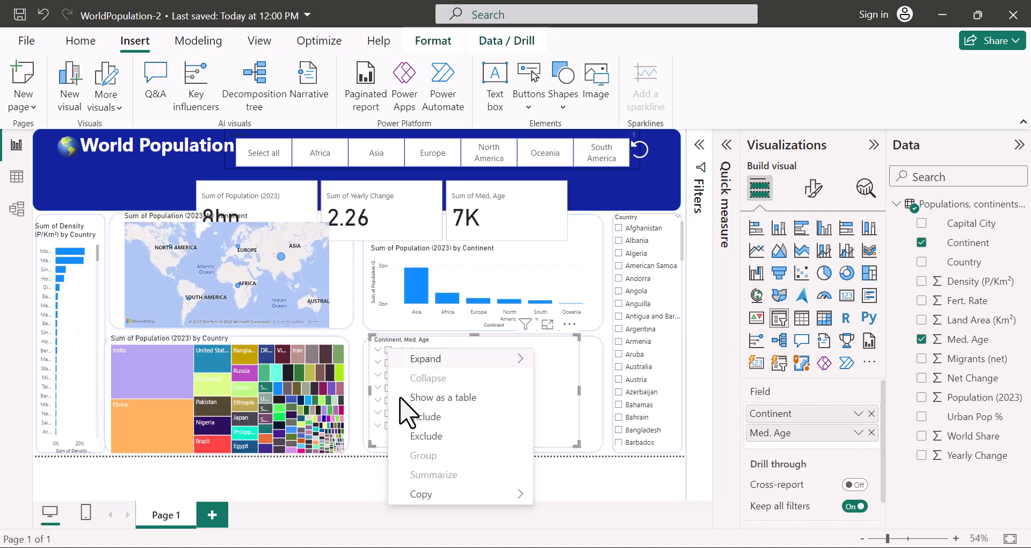
{"action": "left_click", "coordinate": [415, 434]}
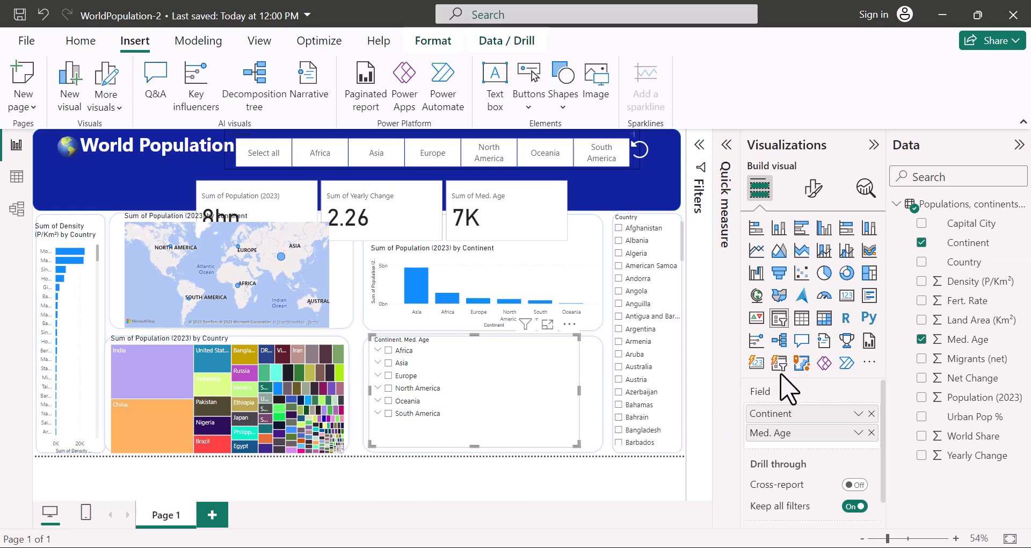
{"action": "left_click", "coordinate": [847, 274]}
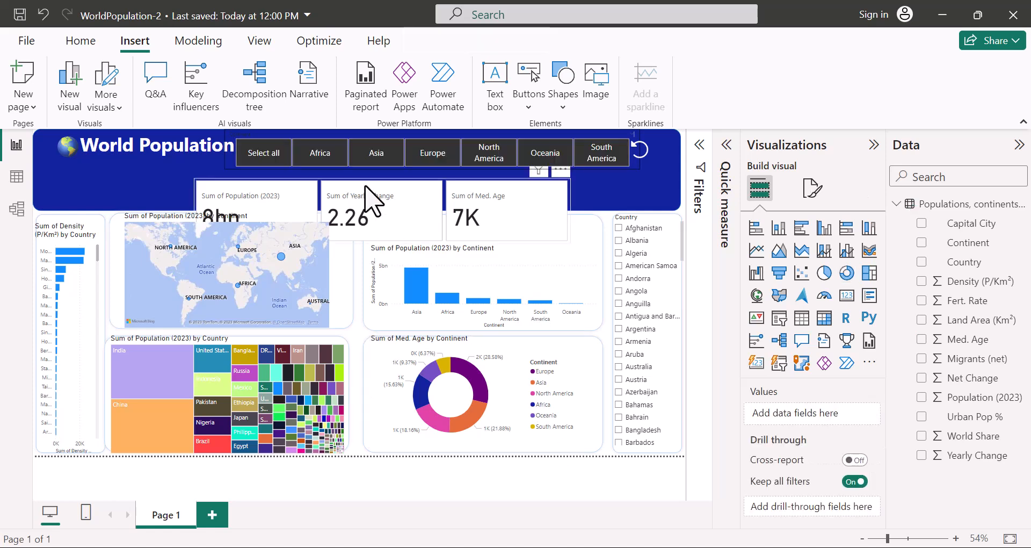
Rename the card visual's three fields to Total Population, Yearly Change and Median Age.
{"action": "left_click", "coordinate": [370, 201]}
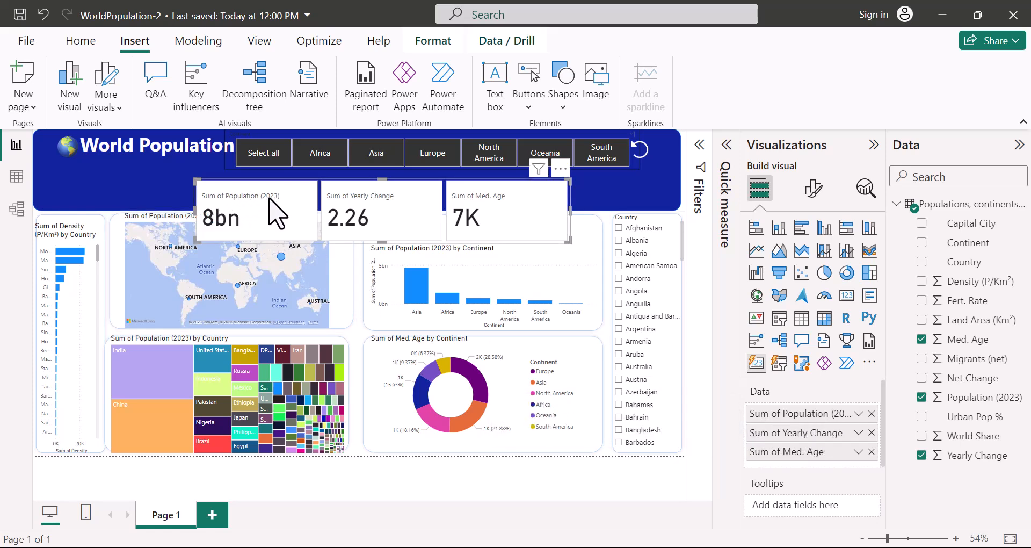
{"action": "left_click", "coordinate": [859, 414]}
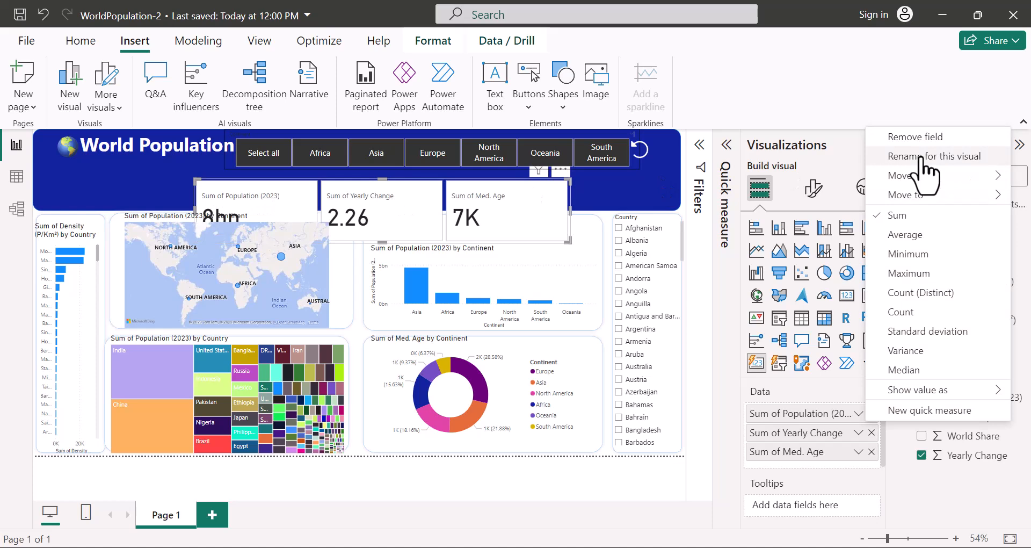
{"action": "left_click", "coordinate": [921, 157]}
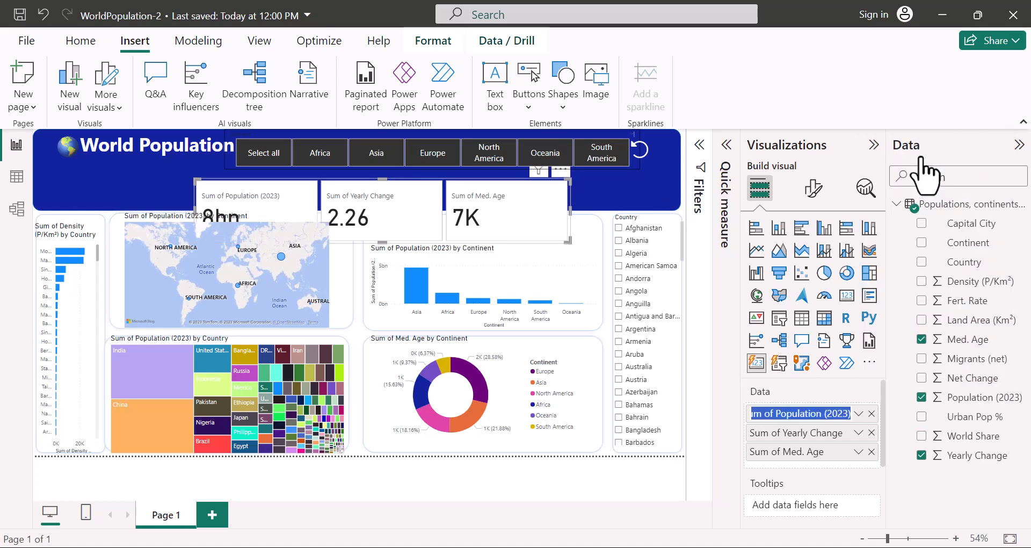
{"action": "type", "text": "Total Population"}
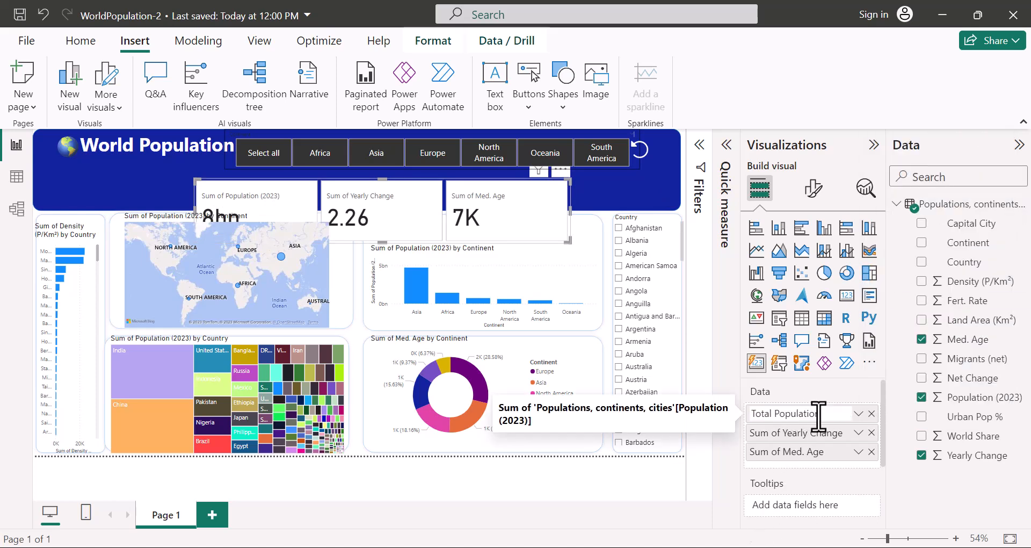
{"action": "key", "text": "Return"}
{"action": "left_click", "coordinate": [857, 432]}
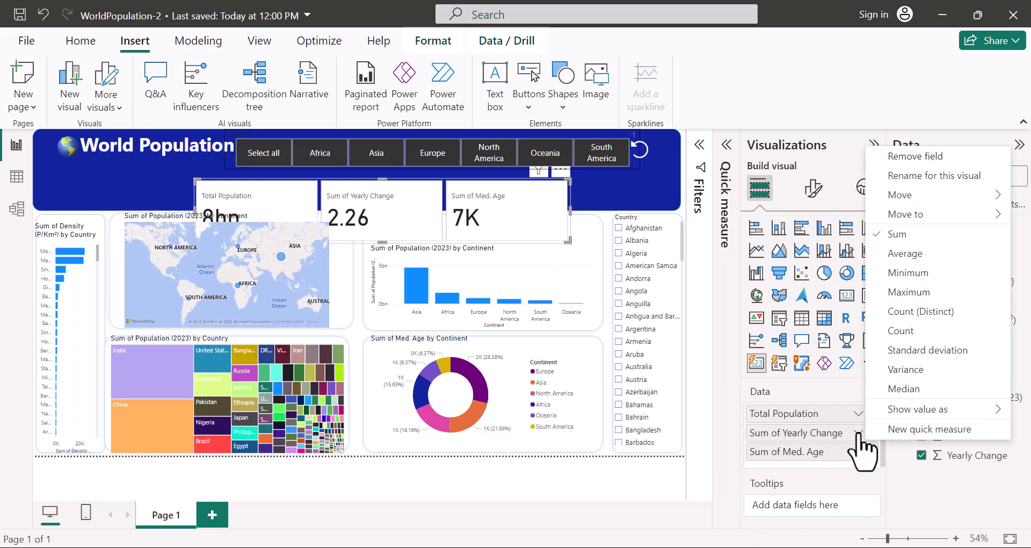
{"action": "left_click", "coordinate": [911, 235]}
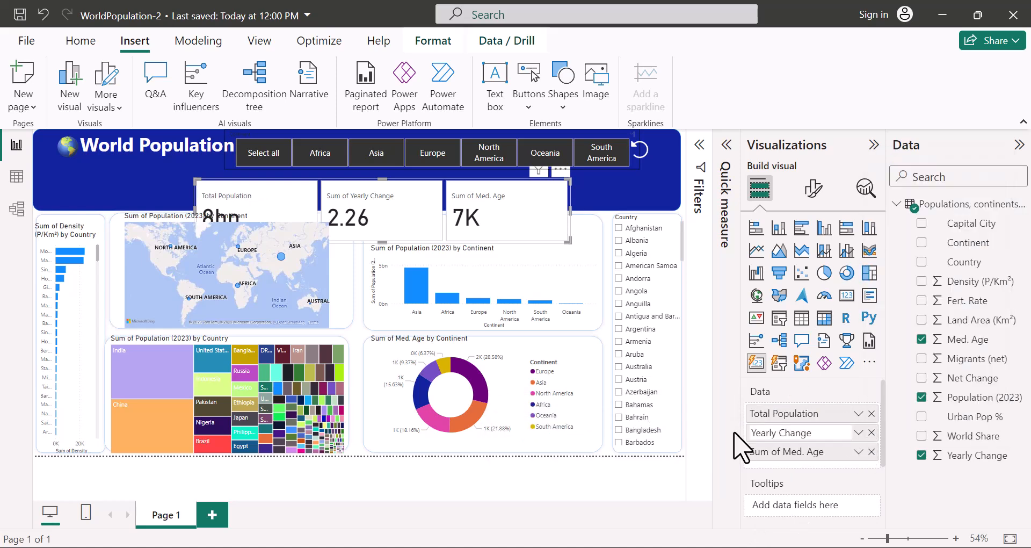
{"action": "left_click", "coordinate": [857, 451]}
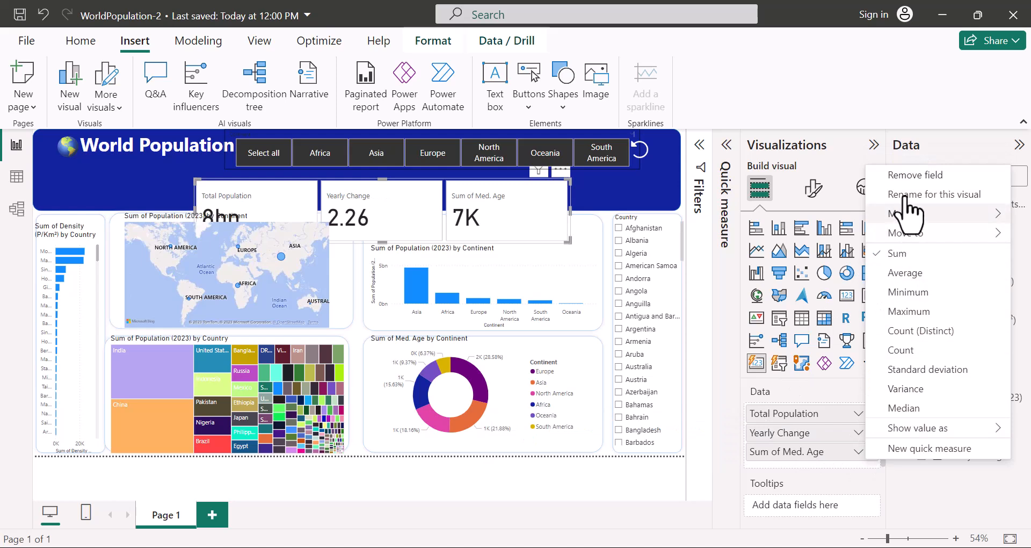
{"action": "double_click", "coordinate": [782, 451]}
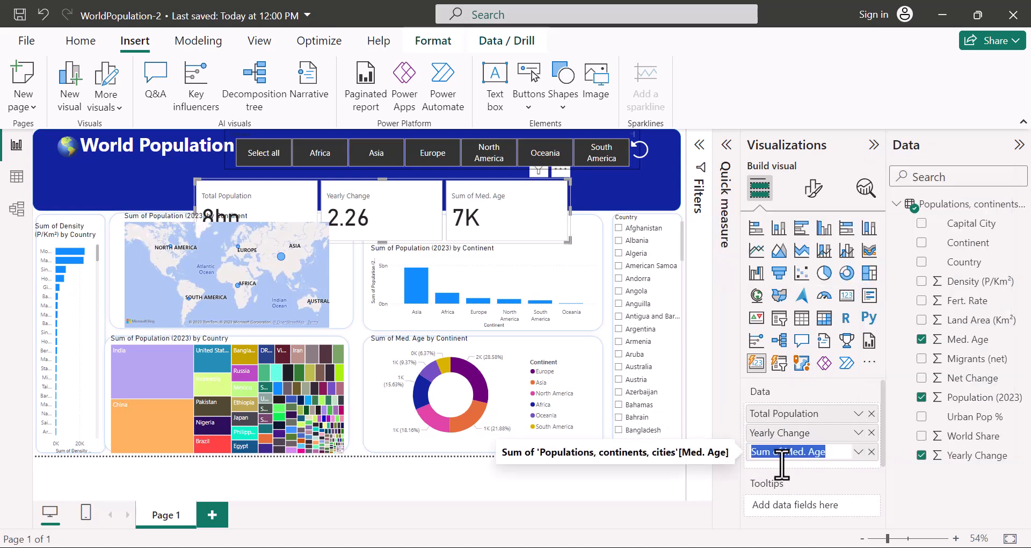
{"action": "type", "text": "Median Age"}
{"action": "key", "text": "Return"}
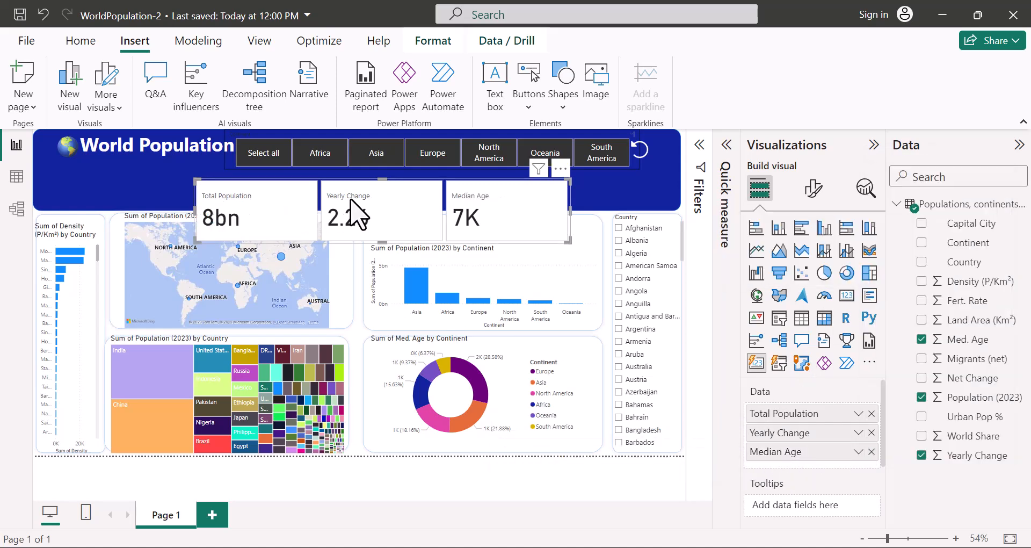
Set the cards' callout values to dark blue #12239E and center their horizontal alignment.
{"action": "left_click", "coordinate": [813, 188]}
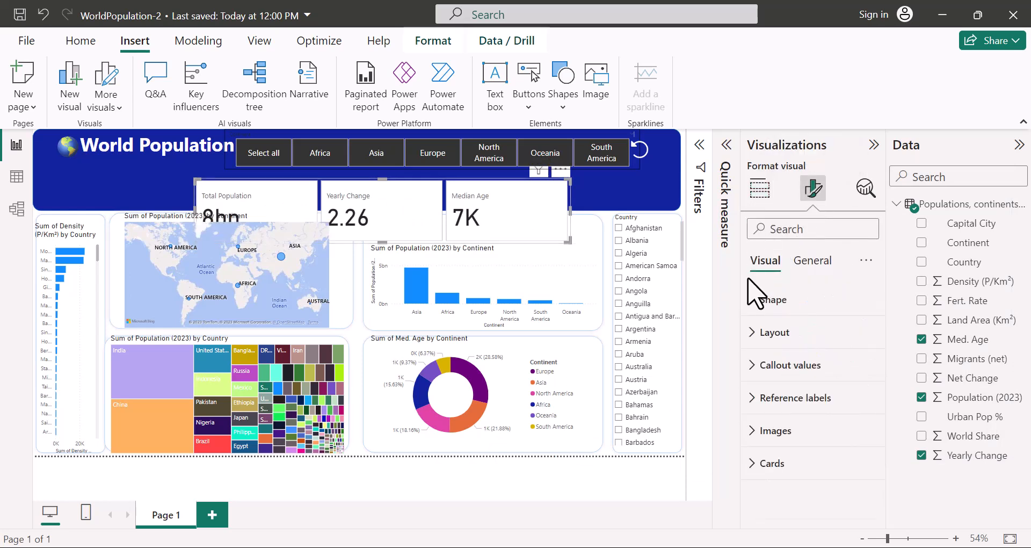
{"action": "left_click", "coordinate": [763, 366]}
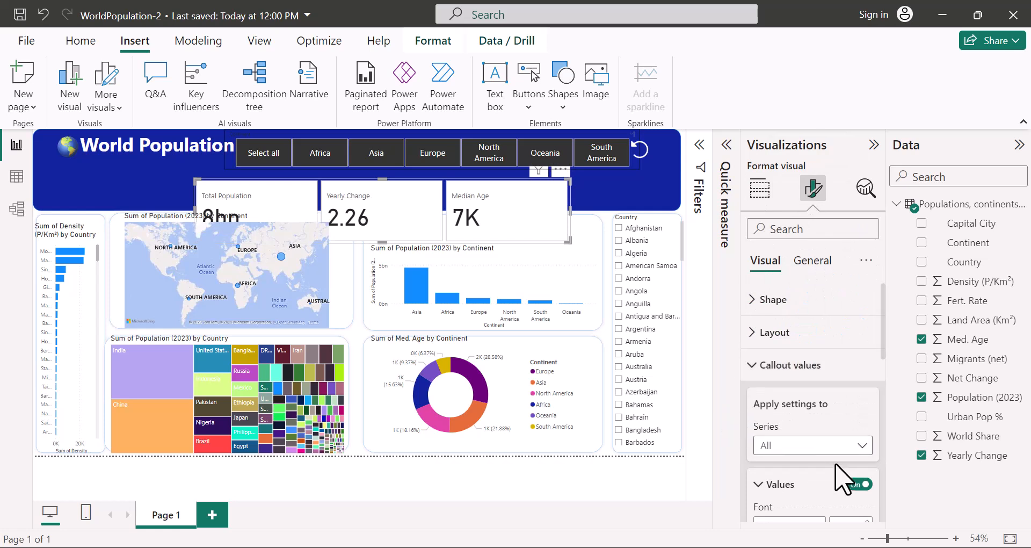
{"action": "scroll", "coordinate": [795, 387], "scroll_direction": "down", "scroll_amount": 2}
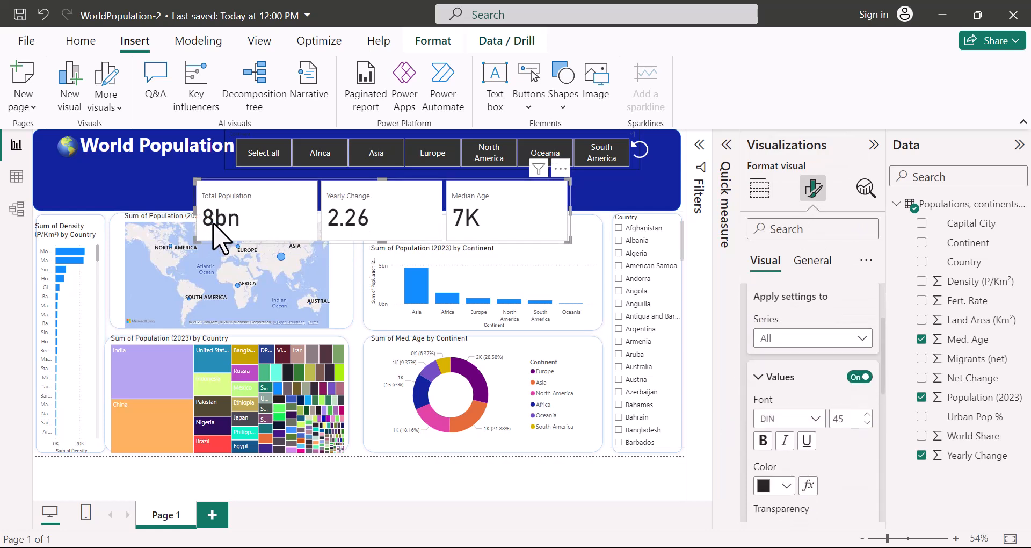
{"action": "left_click", "coordinate": [787, 485]}
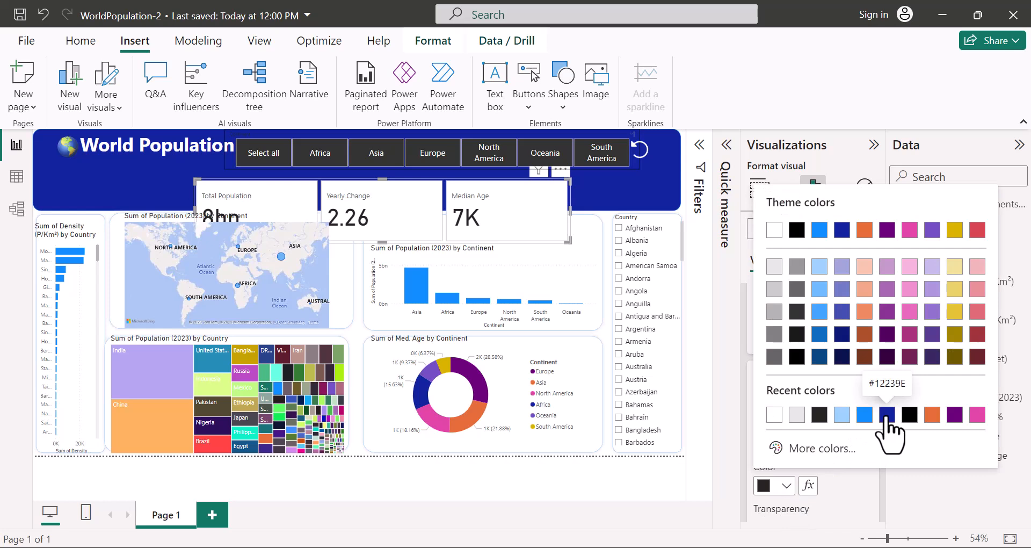
{"action": "left_click", "coordinate": [887, 414]}
{"action": "scroll", "coordinate": [789, 435], "scroll_direction": "down", "scroll_amount": 3}
{"action": "left_click", "coordinate": [790, 432]}
Set the position of the cards' callout labels to Below Value, keeping the labels turned on.
{"action": "scroll", "coordinate": [771, 475], "scroll_direction": "down", "scroll_amount": 3}
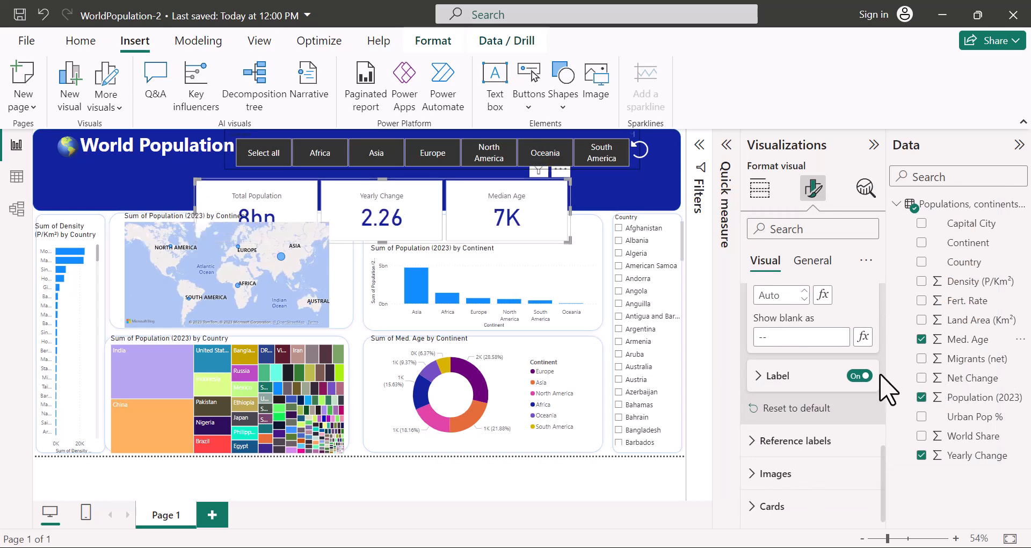
{"action": "left_click", "coordinate": [860, 376]}
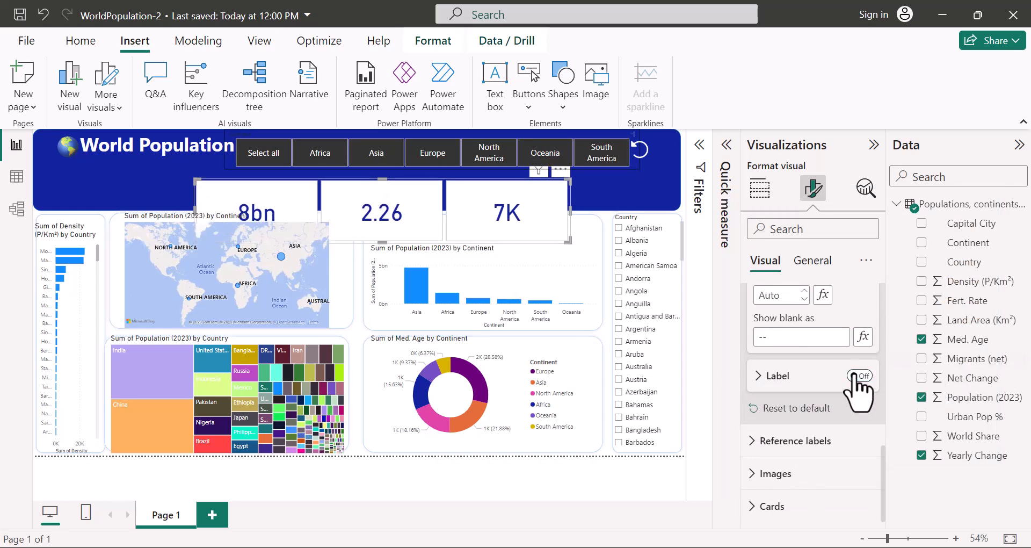
{"action": "left_click", "coordinate": [859, 375]}
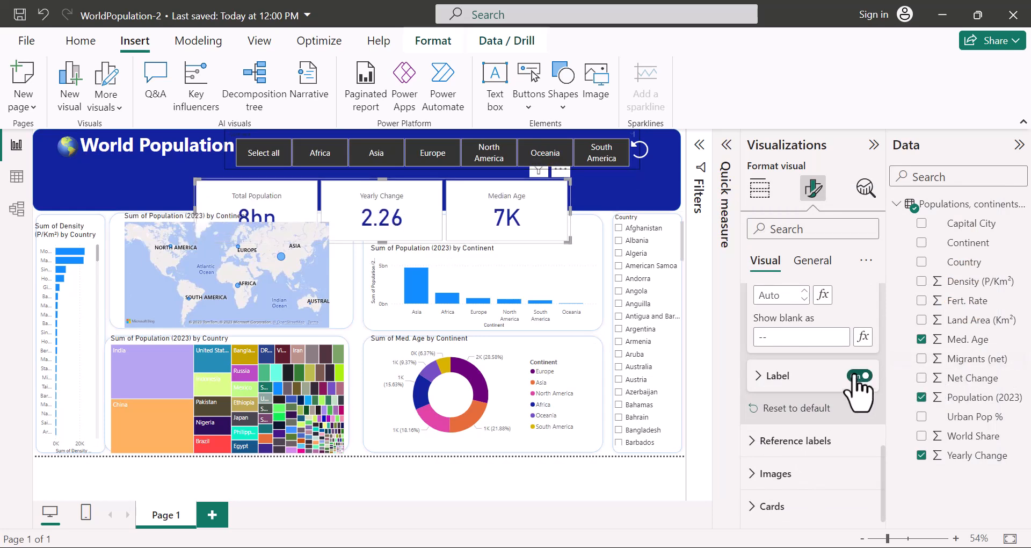
{"action": "left_click", "coordinate": [758, 377]}
{"action": "scroll", "coordinate": [817, 429], "scroll_direction": "down", "scroll_amount": 5}
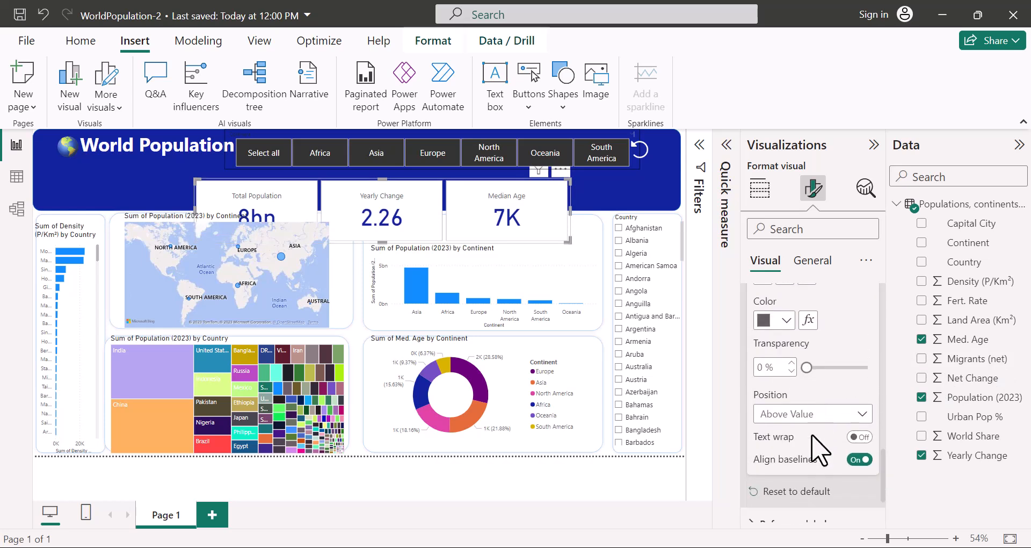
{"action": "left_click", "coordinate": [793, 412]}
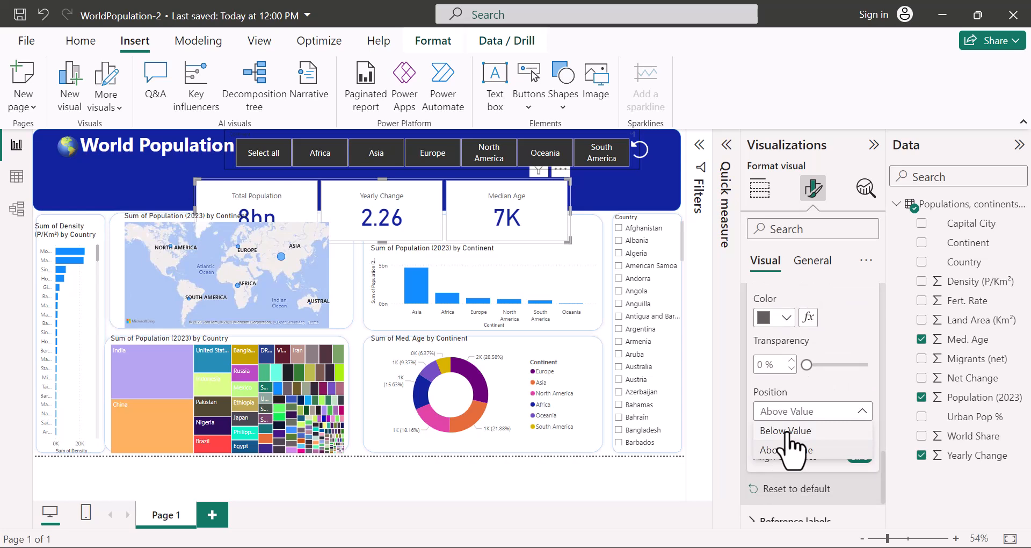
{"action": "left_click", "coordinate": [769, 417]}
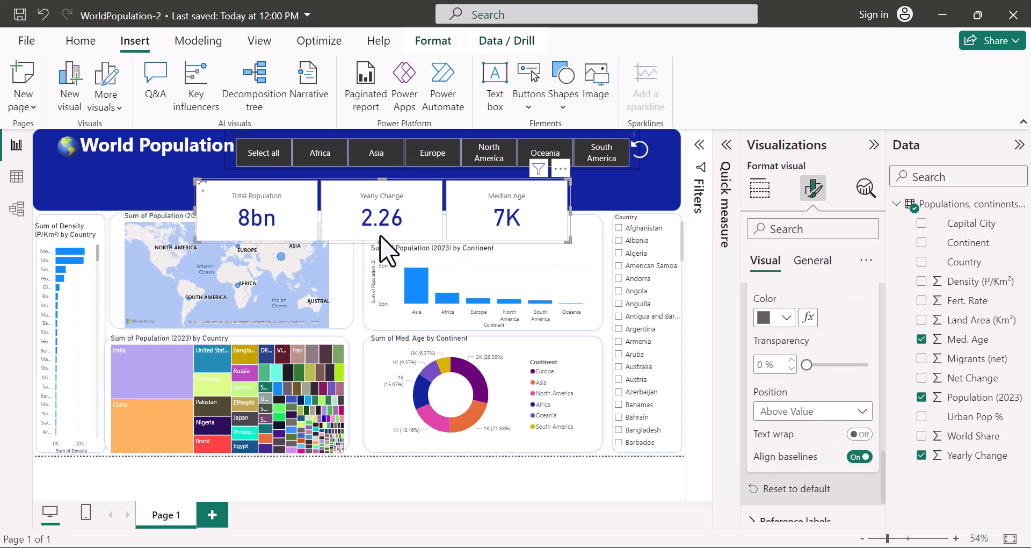
Turn off the background of all cards in the card visual.
{"action": "scroll", "coordinate": [856, 374], "scroll_direction": "down", "scroll_amount": 3}
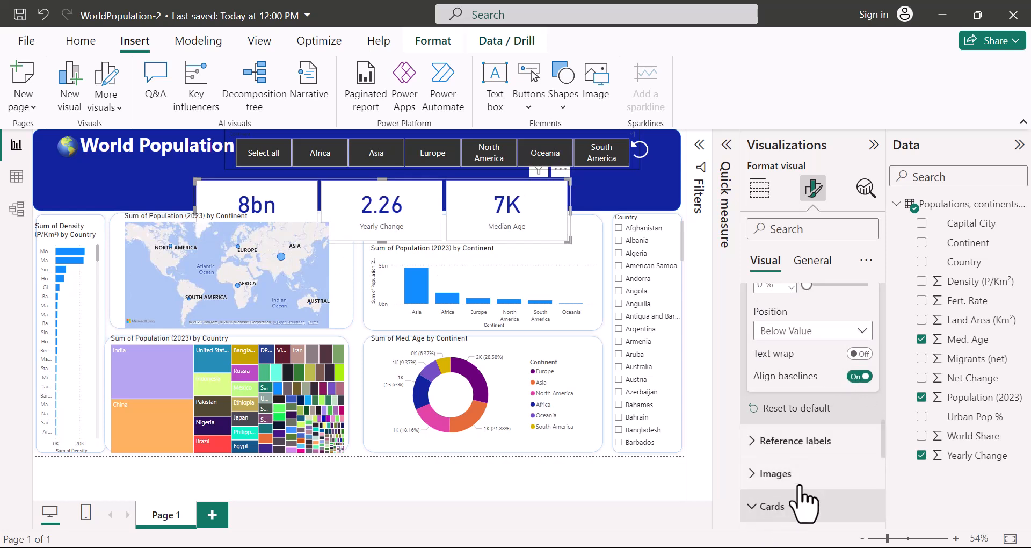
{"action": "left_click", "coordinate": [755, 512]}
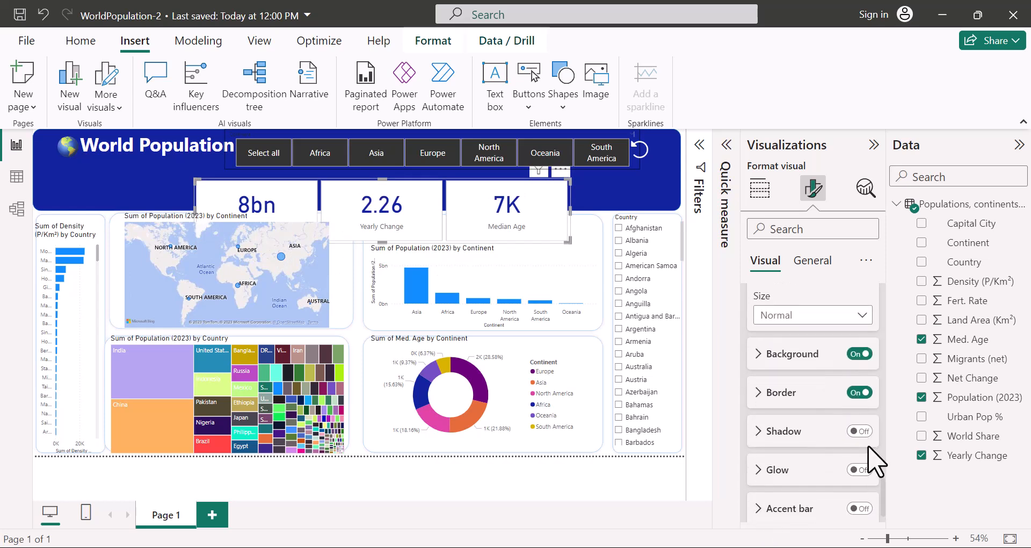
{"action": "left_click", "coordinate": [859, 355]}
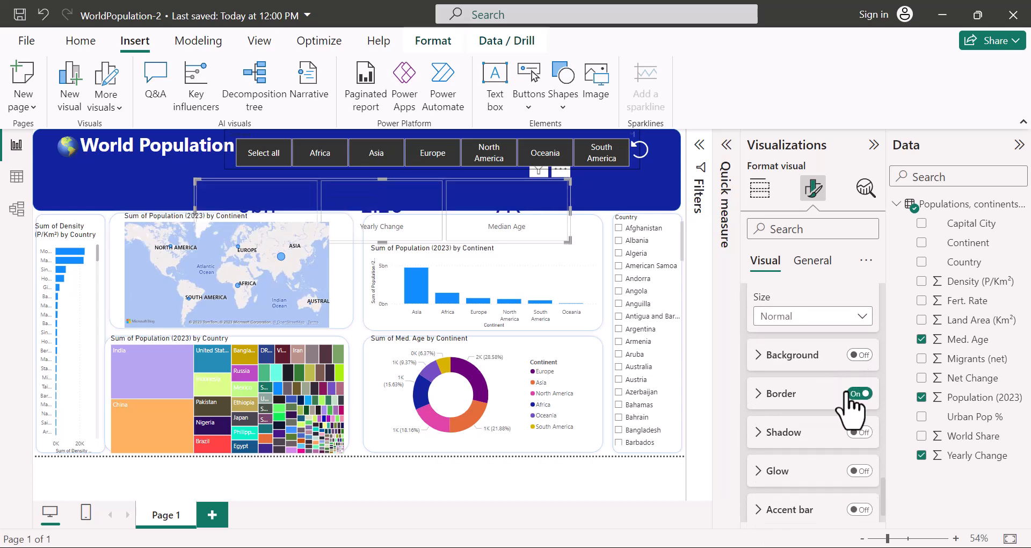
Change the cards' callout value color to white and move the card visual slightly up and to the right on the blue banner.
{"action": "scroll", "coordinate": [866, 371], "scroll_direction": "up", "scroll_amount": 3}
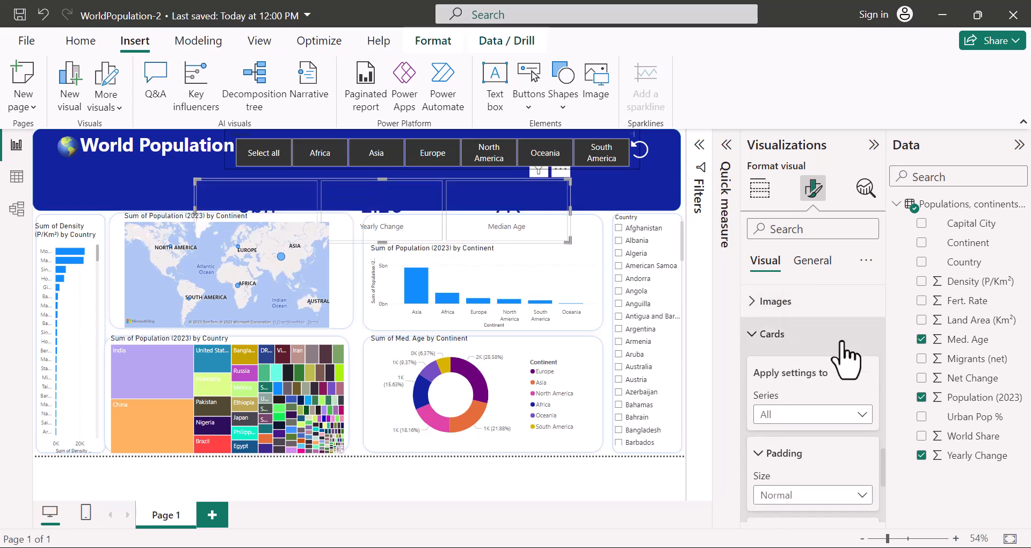
{"action": "scroll", "coordinate": [859, 386], "scroll_direction": "up", "scroll_amount": 2}
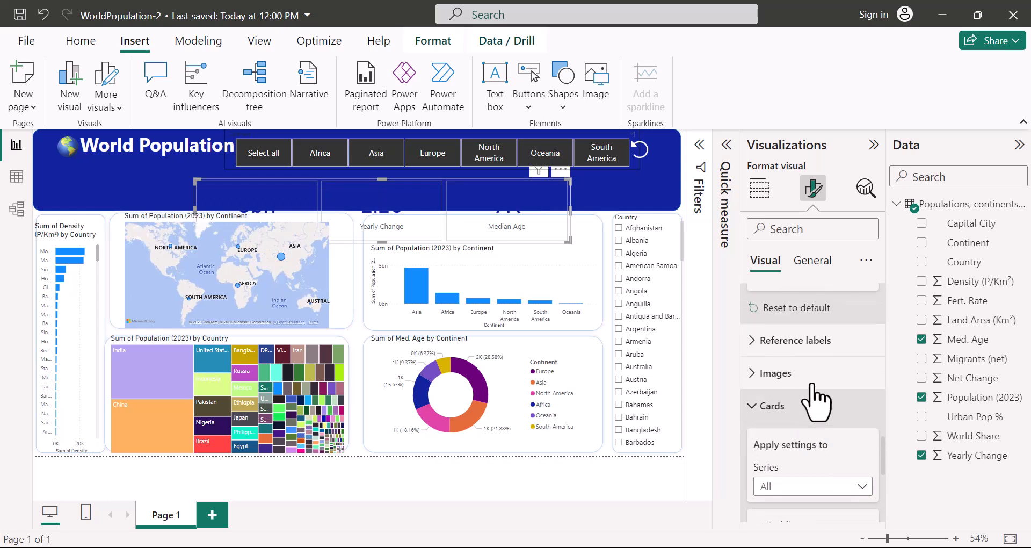
{"action": "scroll", "coordinate": [808, 403], "scroll_direction": "down", "scroll_amount": 5}
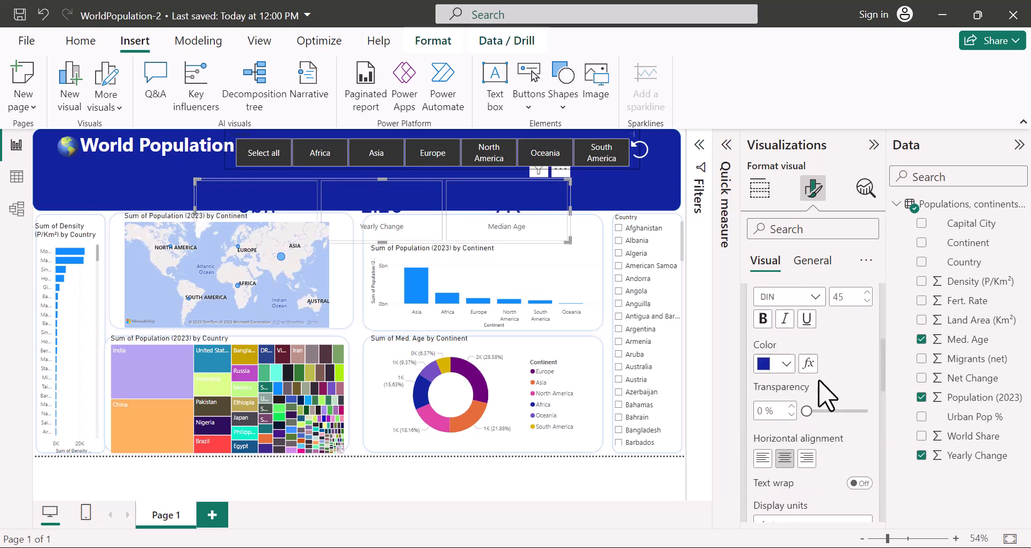
{"action": "left_click", "coordinate": [786, 371]}
{"action": "left_click", "coordinate": [770, 114]}
{"action": "left_click_drag", "start_coordinate": [554, 188], "coordinate": [569, 179]}
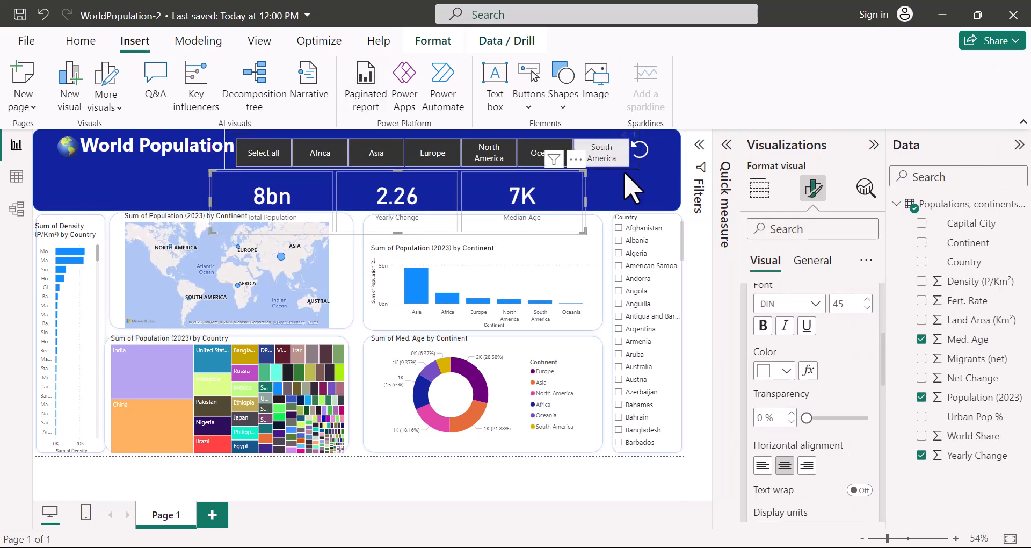
Enlarge the blue header banner to the full page width and extend its lower edge behind the summary card labels.
{"action": "left_click", "coordinate": [543, 161]}
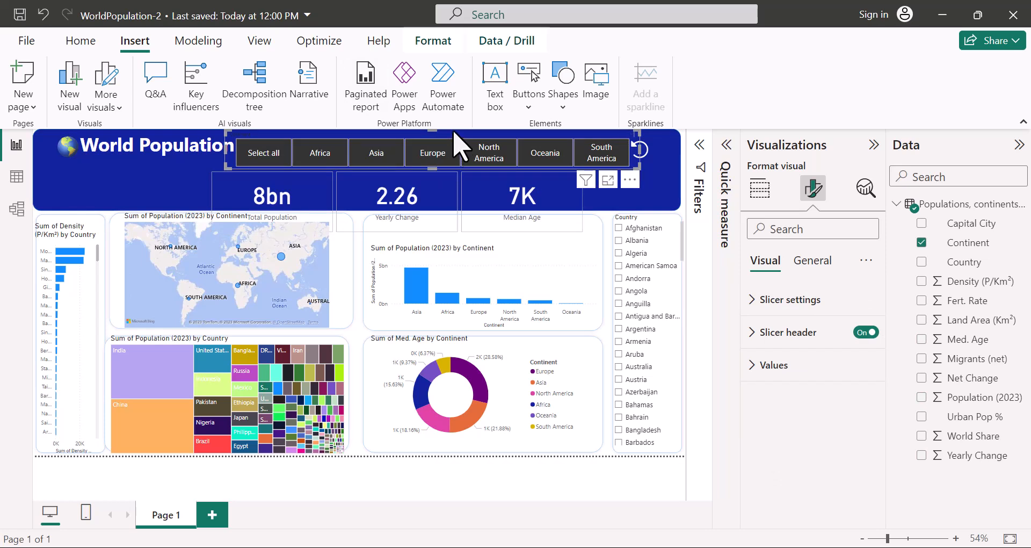
{"action": "mouse_move", "coordinate": [326, 135]}
{"action": "left_mouse_down"}
{"action": "mouse_move", "coordinate": [330, 126]}
{"action": "mouse_move", "coordinate": [325, 137]}
{"action": "left_mouse_up"}
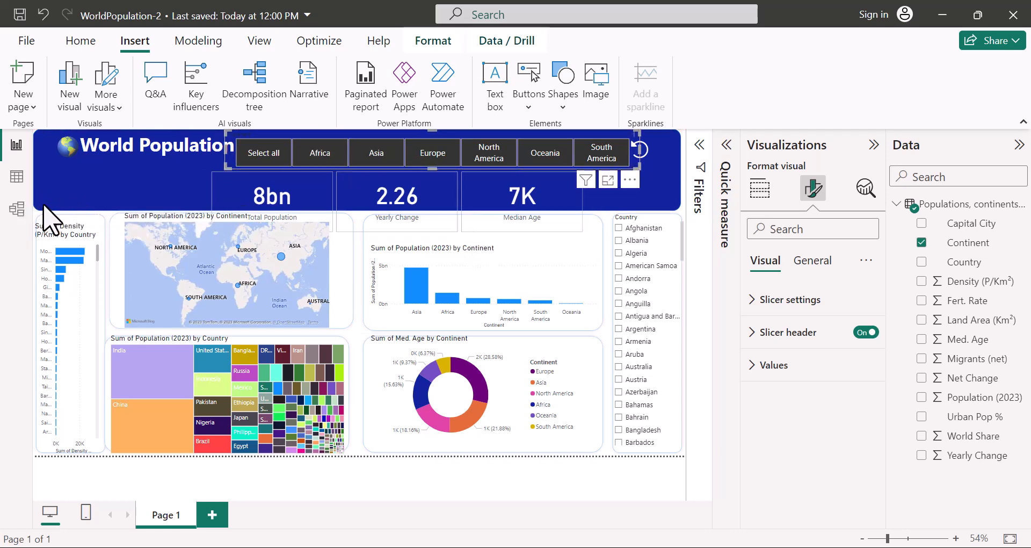
{"action": "left_click", "coordinate": [113, 206]}
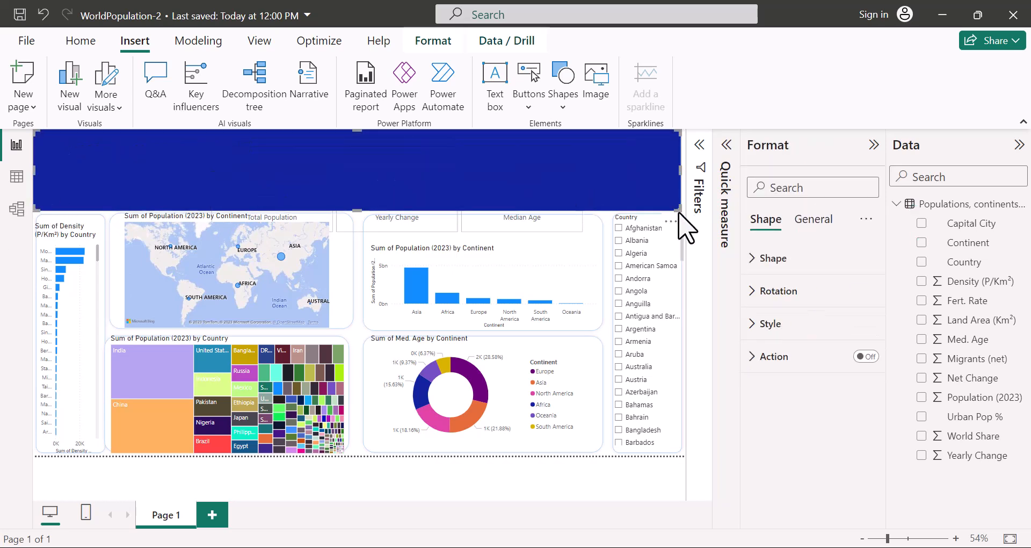
{"action": "left_click_drag", "start_coordinate": [678, 210], "coordinate": [685, 225]}
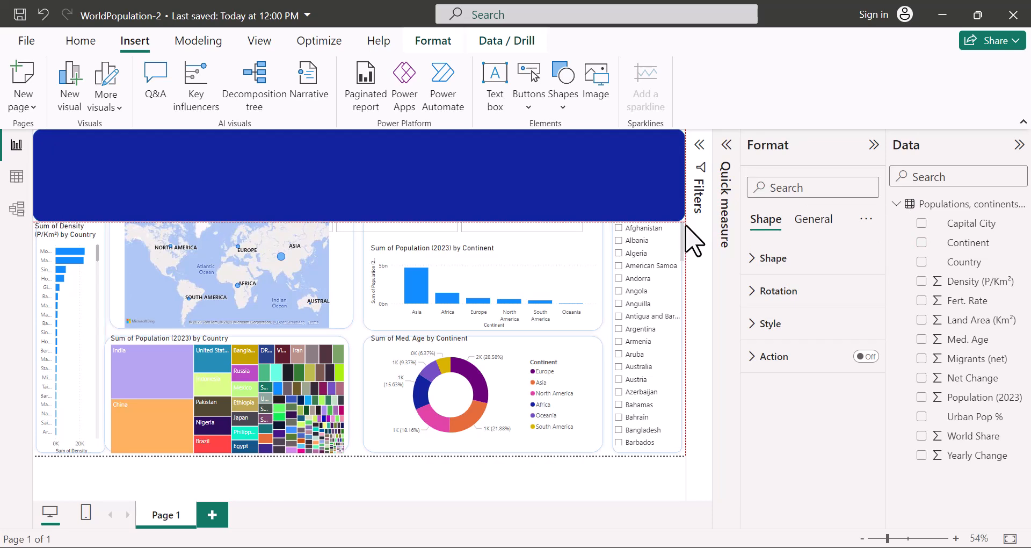
{"action": "left_click_drag", "start_coordinate": [686, 227], "coordinate": [686, 228]}
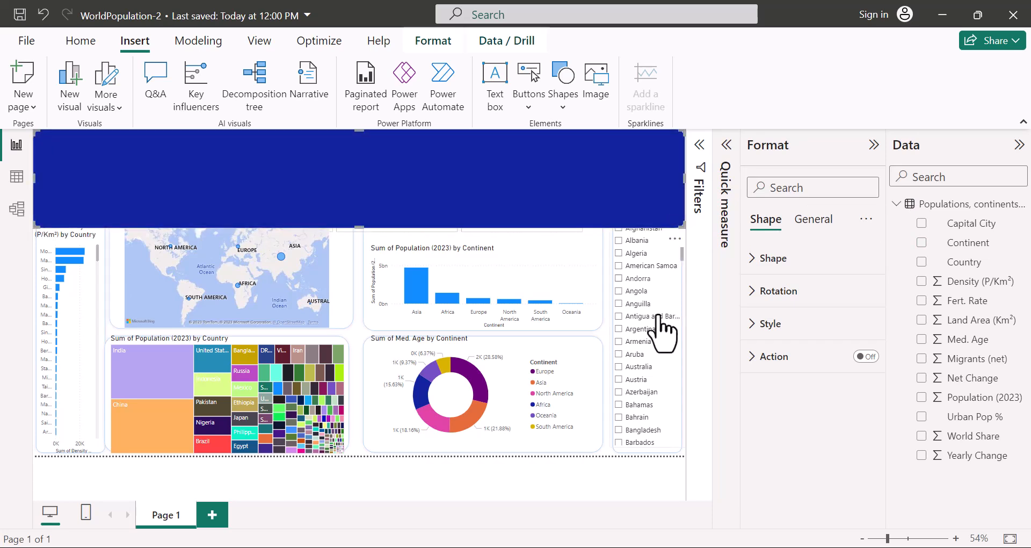
Shorten the white background panels behind the map and the bar chart by lowering their upper edges below the summary cards.
{"action": "left_click", "coordinate": [533, 269]}
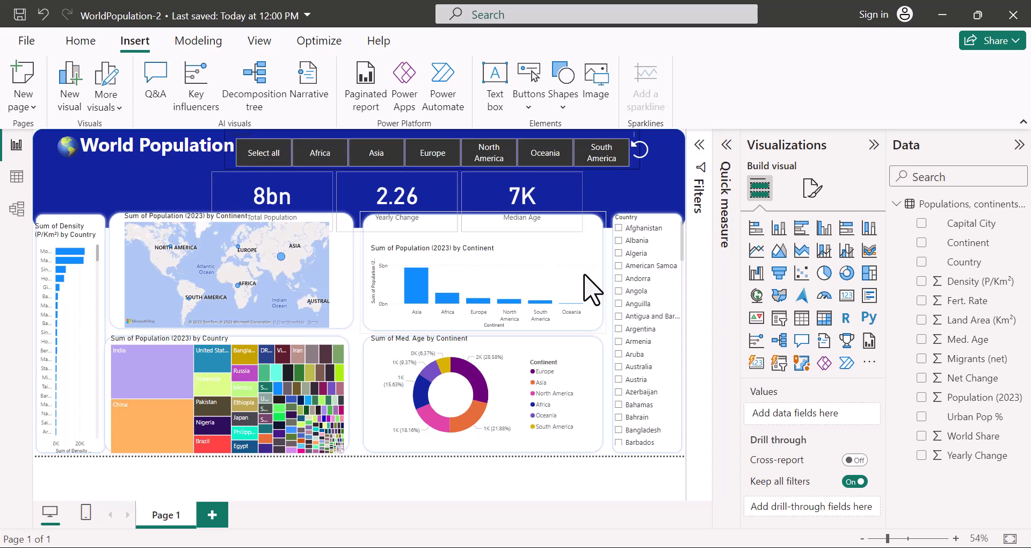
{"action": "left_click", "coordinate": [603, 329]}
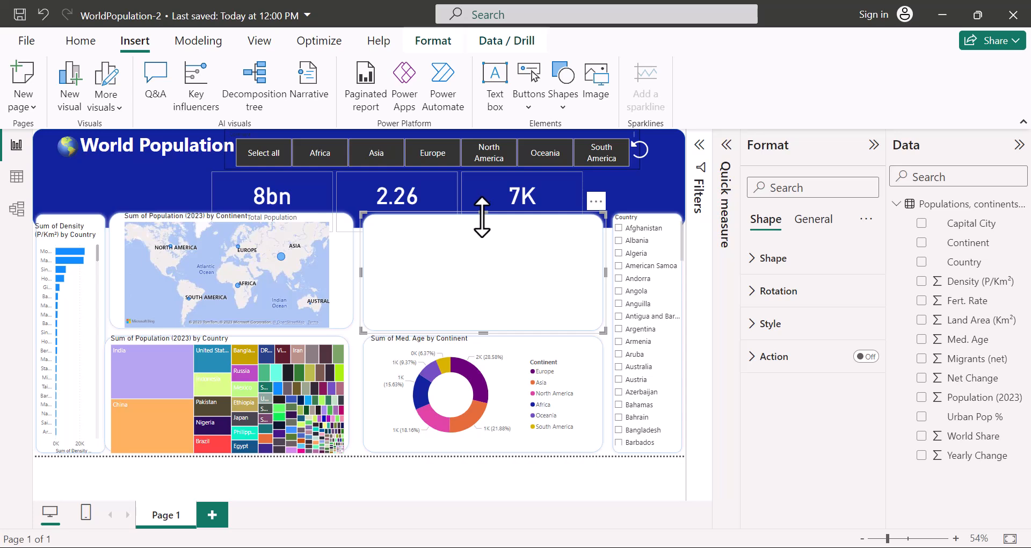
{"action": "left_click_drag", "start_coordinate": [481, 217], "coordinate": [483, 224]}
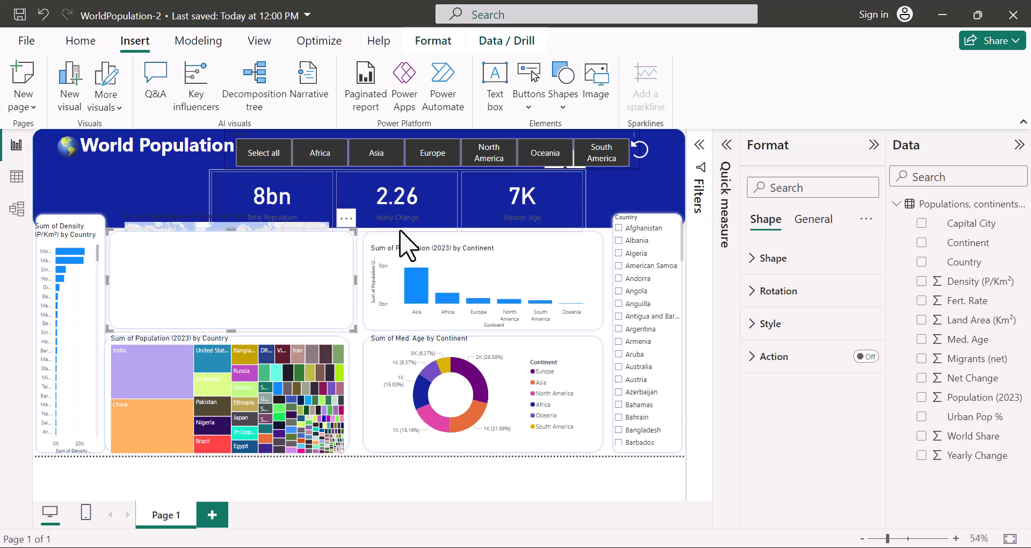
Make the summary cards' callout labels bold and color them light yellow.
{"action": "left_click", "coordinate": [576, 194]}
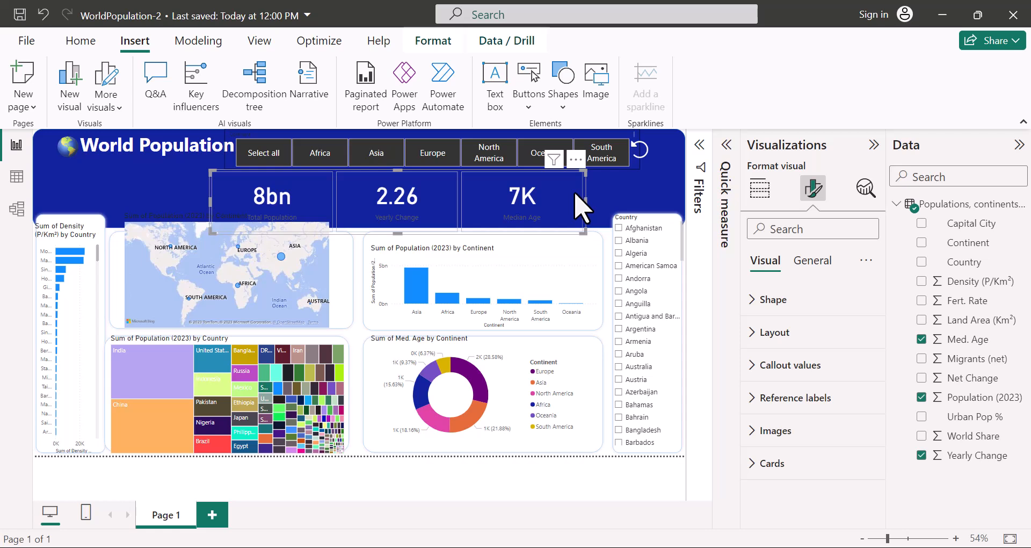
{"action": "left_click", "coordinate": [752, 366]}
{"action": "scroll", "coordinate": [825, 406], "scroll_direction": "down", "scroll_amount": 10}
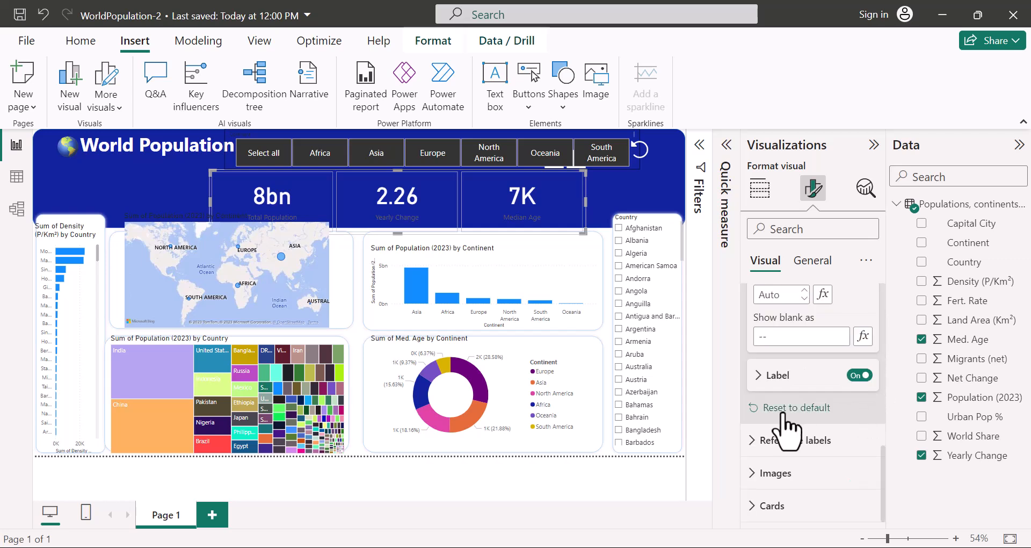
{"action": "left_click", "coordinate": [756, 376]}
{"action": "scroll", "coordinate": [762, 410], "scroll_direction": "down", "scroll_amount": 3}
{"action": "left_click", "coordinate": [762, 416]}
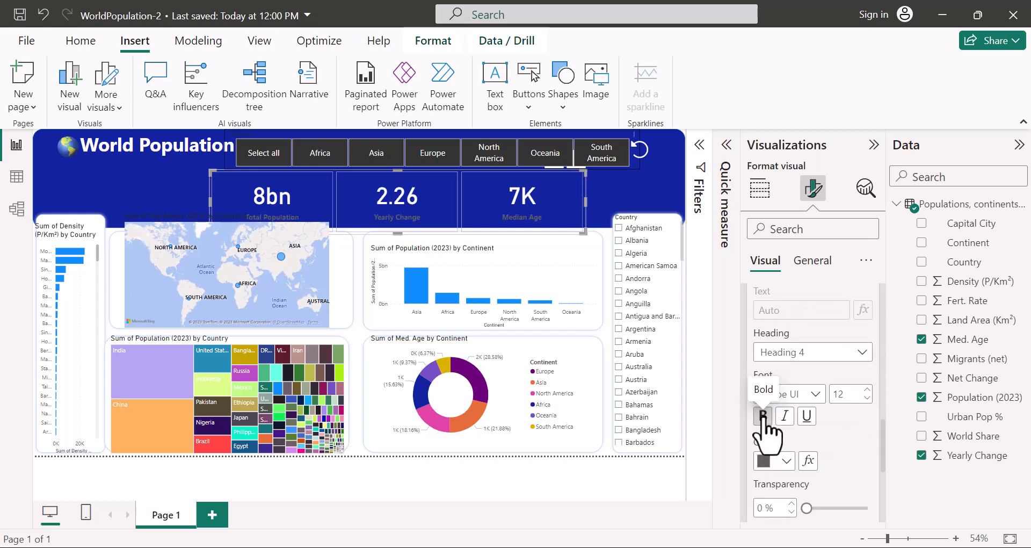
{"action": "left_click", "coordinate": [779, 461]}
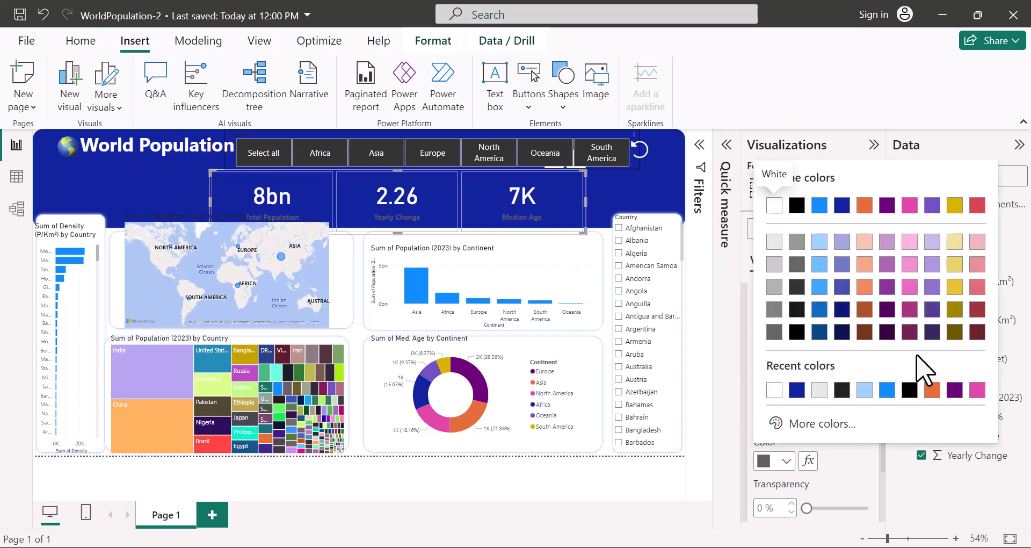
{"action": "left_click", "coordinate": [955, 242]}
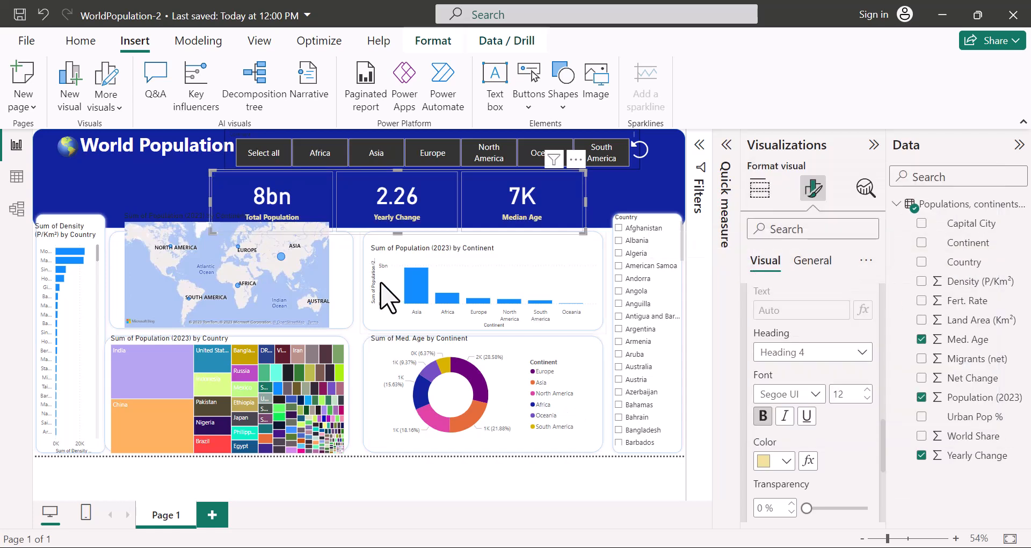
Recolor the cards' callout labels gold #D9B300, turn bold off and set their font size to 14.
{"action": "left_click", "coordinate": [774, 461]}
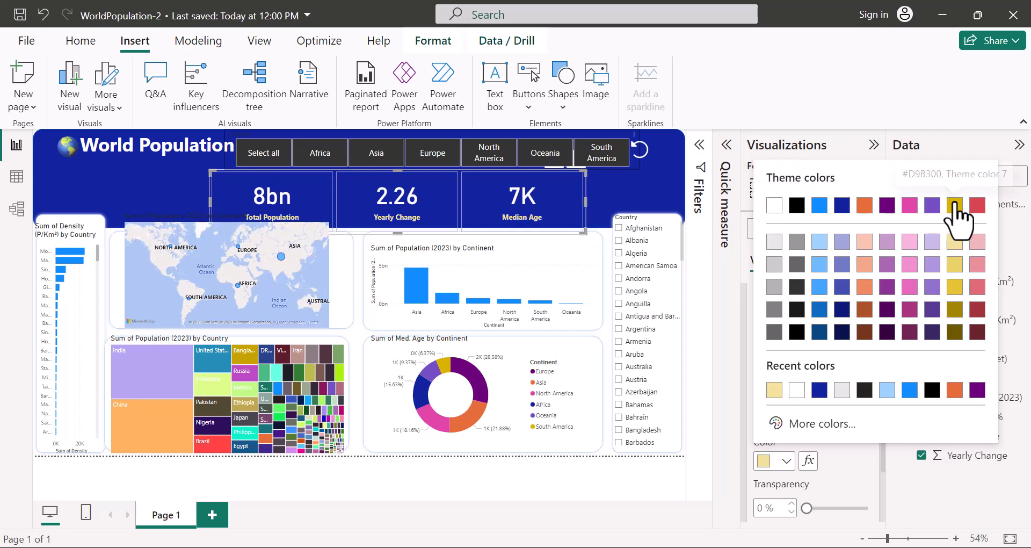
{"action": "left_click", "coordinate": [898, 360]}
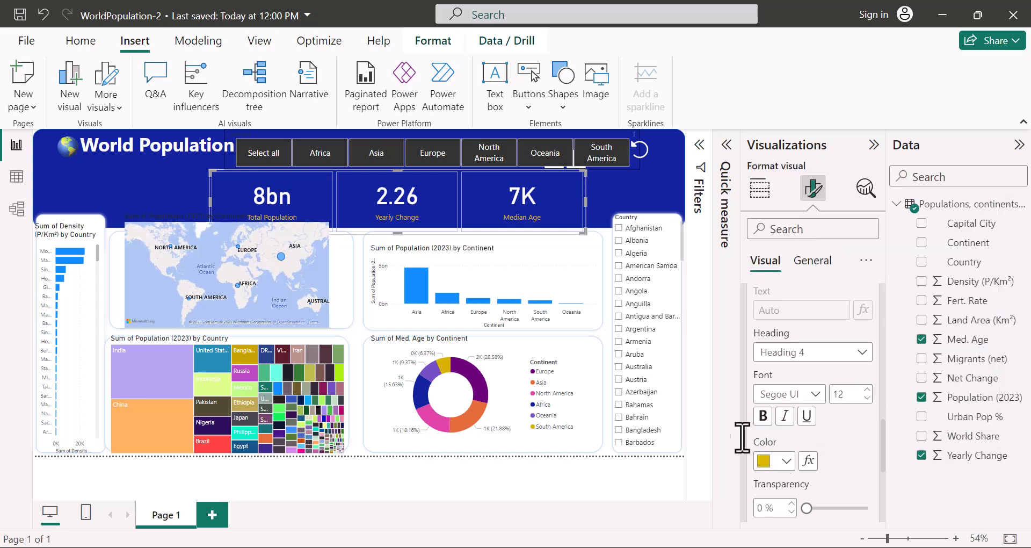
{"action": "left_click", "coordinate": [867, 390]}
{"action": "left_click", "coordinate": [867, 389]}
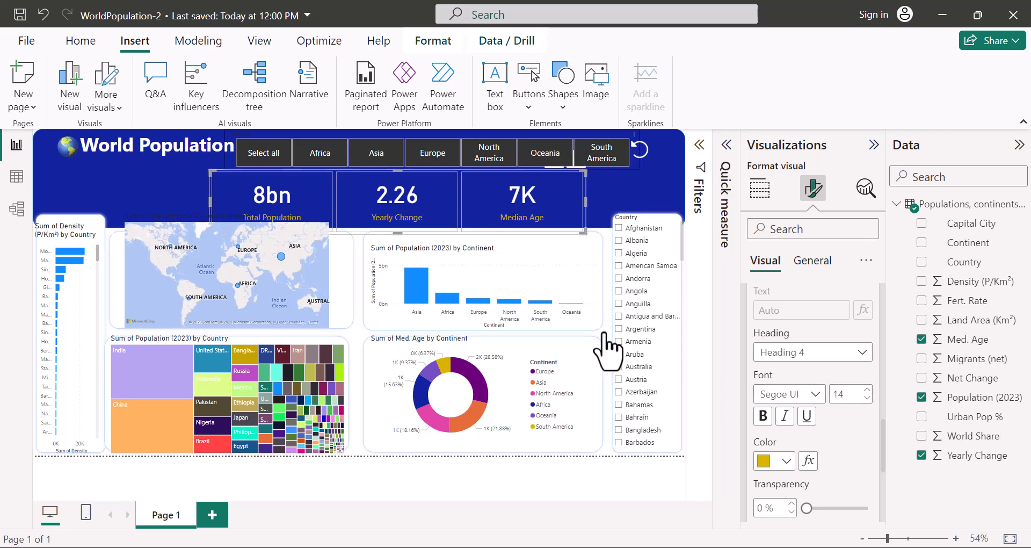
Set the display units of the Total Population callout value to Billions.
{"action": "scroll", "coordinate": [806, 423], "scroll_direction": "up", "scroll_amount": 2}
{"action": "scroll", "coordinate": [827, 392], "scroll_direction": "up", "scroll_amount": 5}
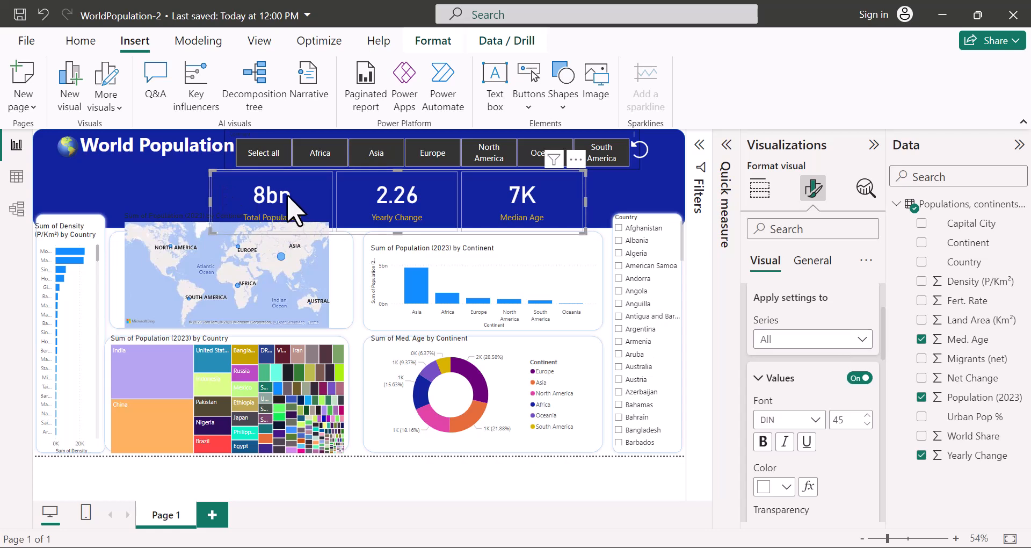
{"action": "left_click", "coordinate": [862, 339]}
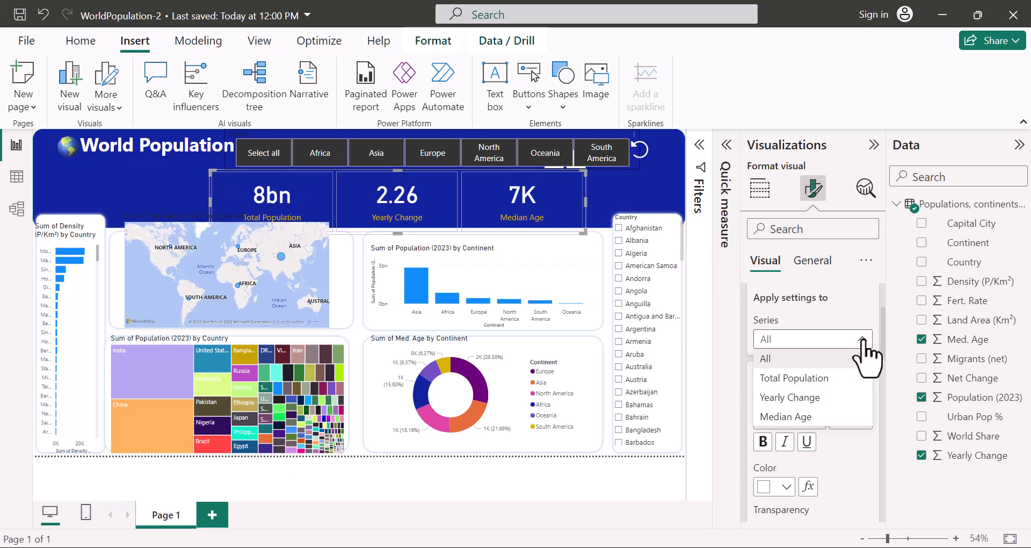
{"action": "left_click", "coordinate": [783, 378]}
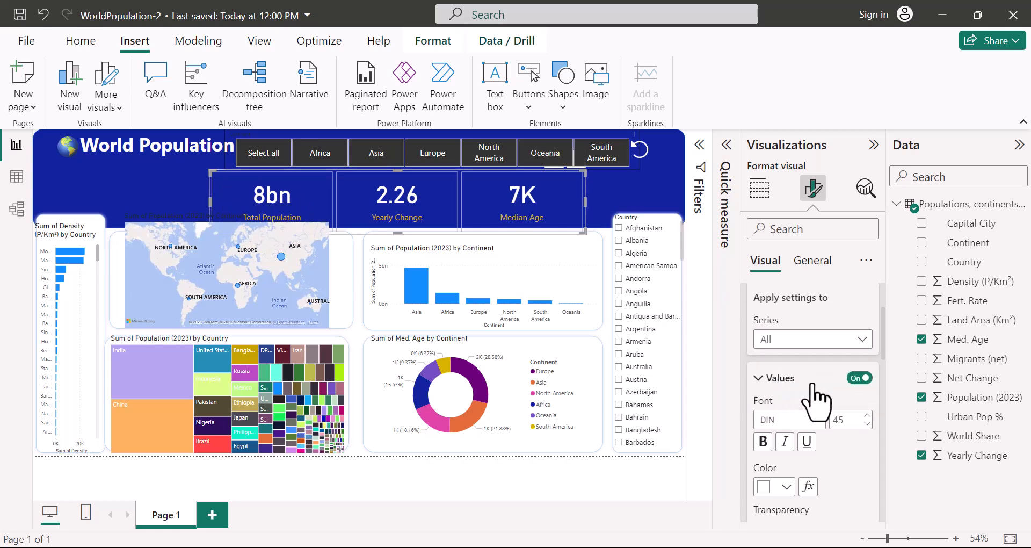
{"action": "scroll", "coordinate": [751, 398], "scroll_direction": "down", "scroll_amount": 4}
{"action": "left_click", "coordinate": [862, 394]}
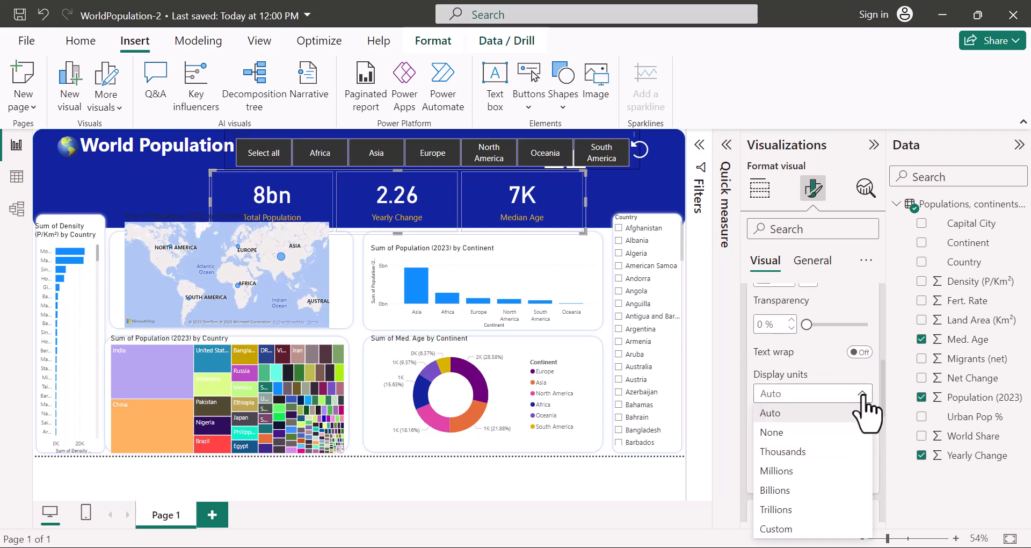
{"action": "left_click", "coordinate": [775, 489]}
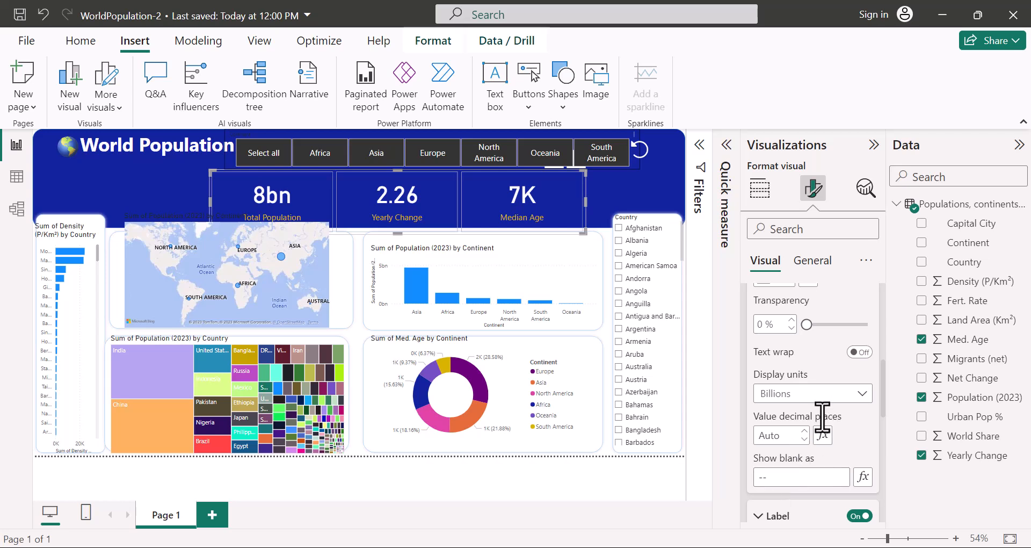
Switch the callout value settings to the Yearly Change series and check its display units.
{"action": "scroll", "coordinate": [805, 387], "scroll_direction": "up", "scroll_amount": 4}
{"action": "left_click", "coordinate": [805, 373]}
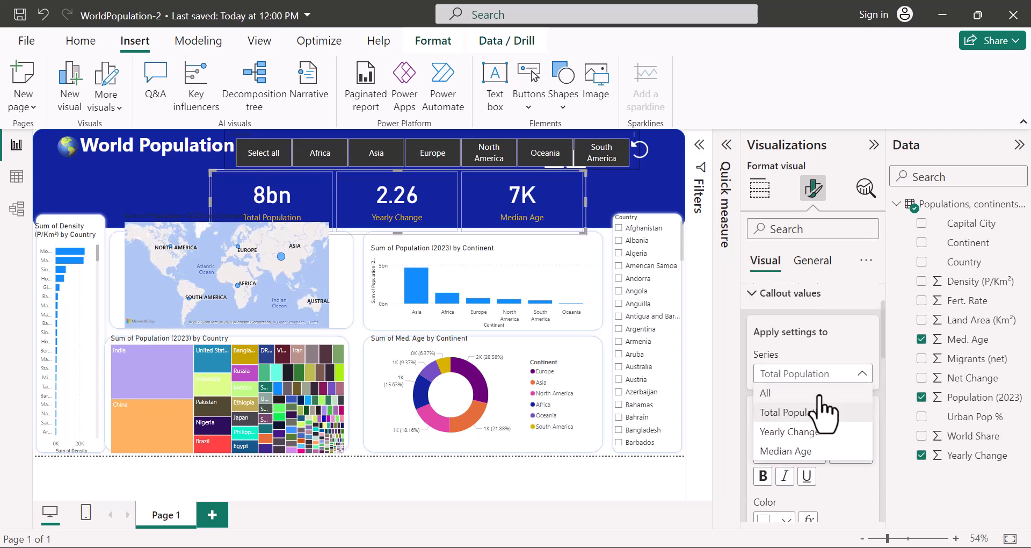
{"action": "left_click", "coordinate": [790, 431]}
{"action": "scroll", "coordinate": [859, 446], "scroll_direction": "down", "scroll_amount": 5}
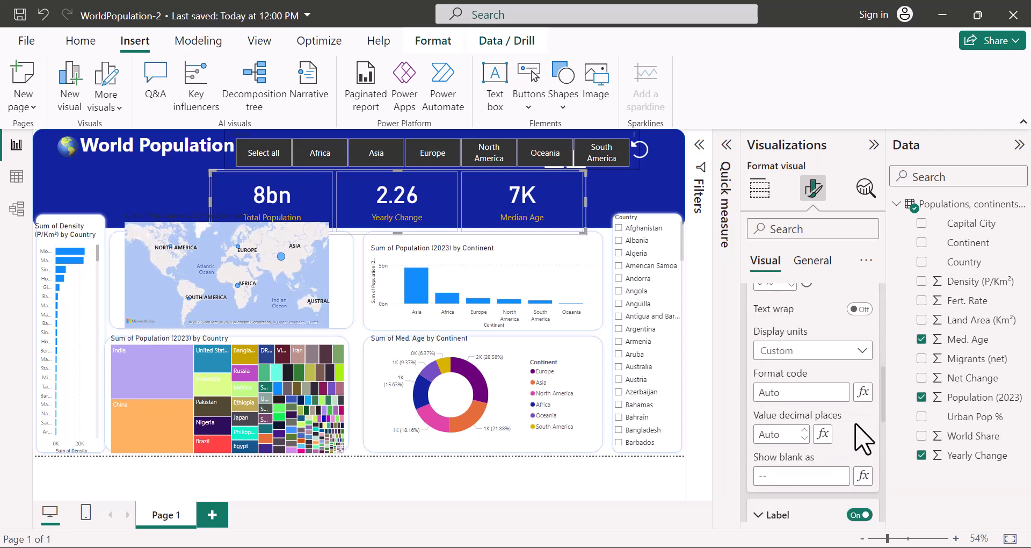
Rename the Yearly Change field of the card visual as "Yearly Change (%)".
{"action": "left_click", "coordinate": [759, 189]}
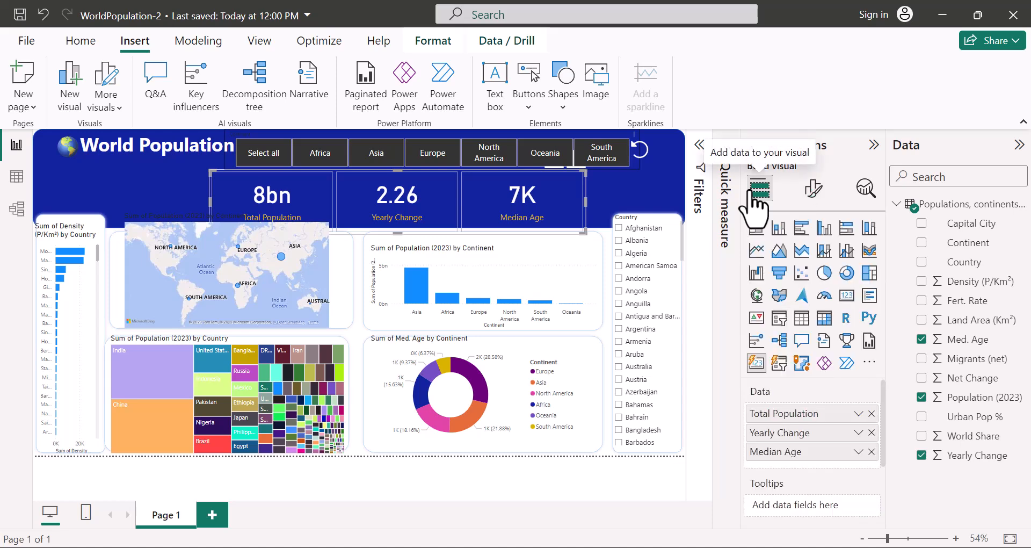
{"action": "left_click", "coordinate": [858, 432]}
{"action": "left_click", "coordinate": [934, 176]}
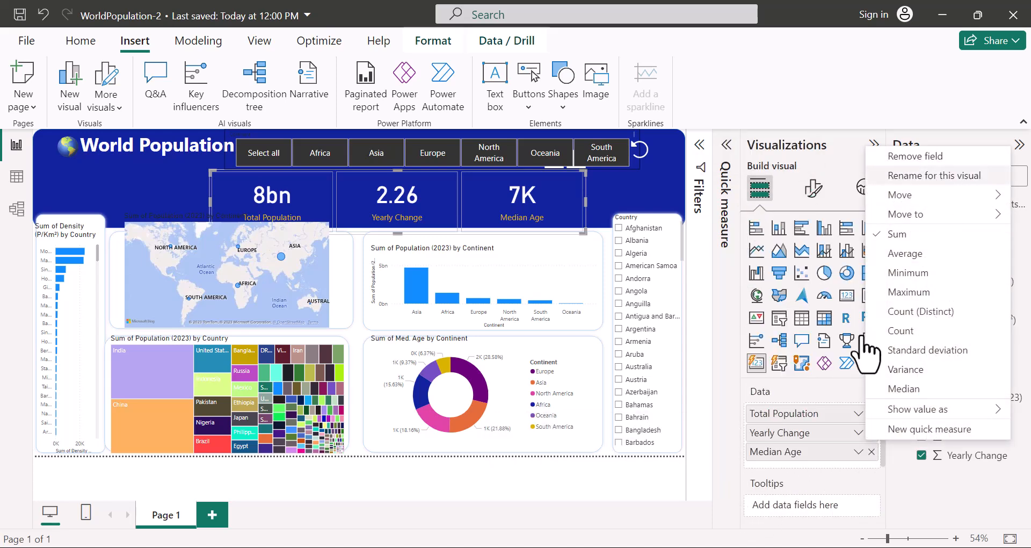
{"action": "left_click", "coordinate": [816, 433]}
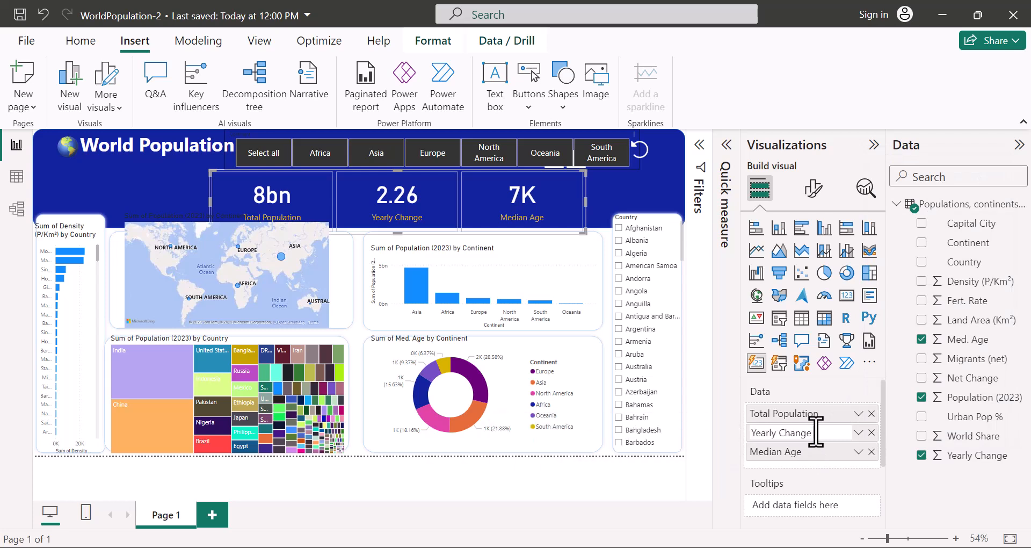
{"action": "type", "text": "(%)"}
{"action": "key", "text": "Return"}
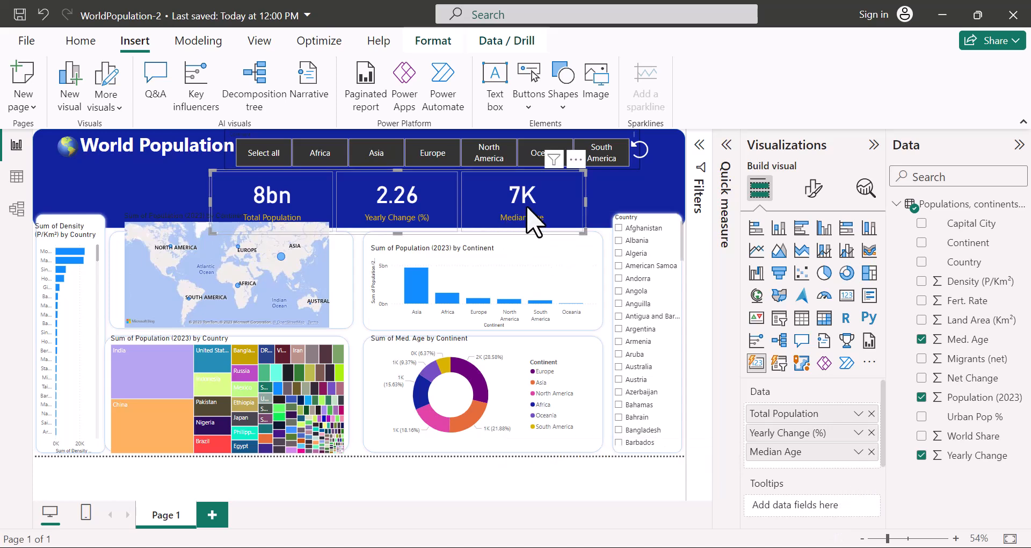
Change the aggregation of the card visual's Median Age field to Median.
{"action": "left_click", "coordinate": [858, 452]}
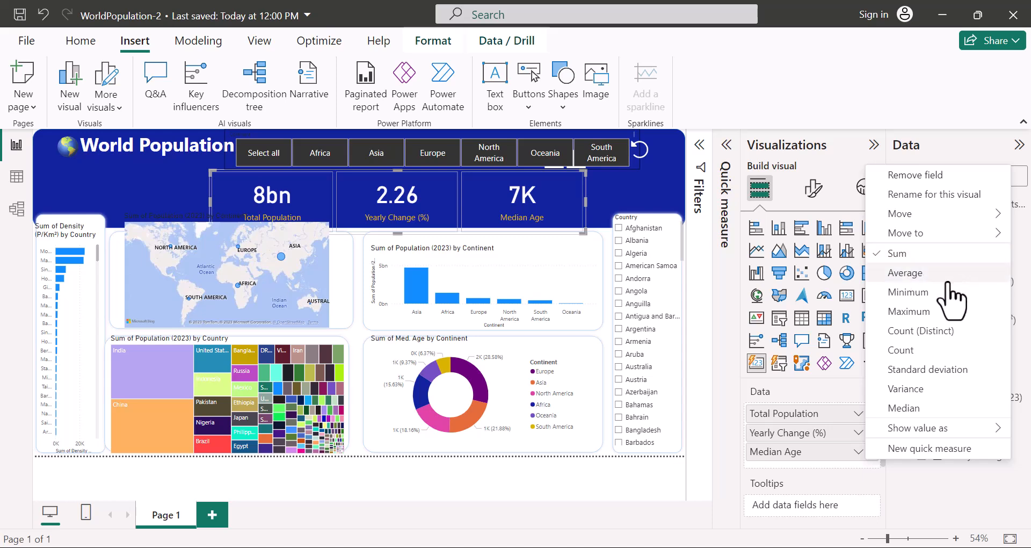
{"action": "left_click", "coordinate": [916, 315]}
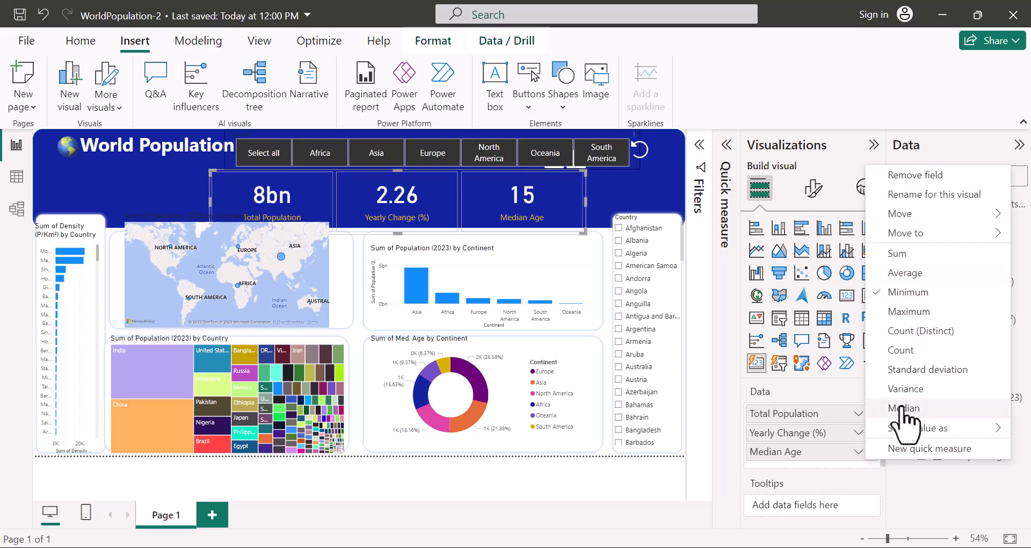
{"action": "left_click", "coordinate": [905, 409]}
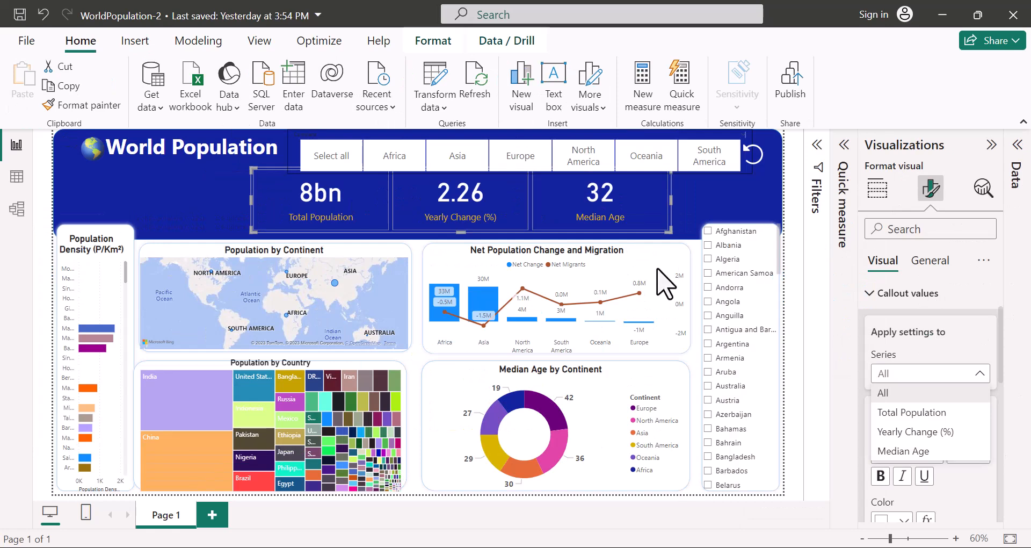
Review the display unit options available for the Total Population callout value.
{"action": "left_click", "coordinate": [878, 230]}
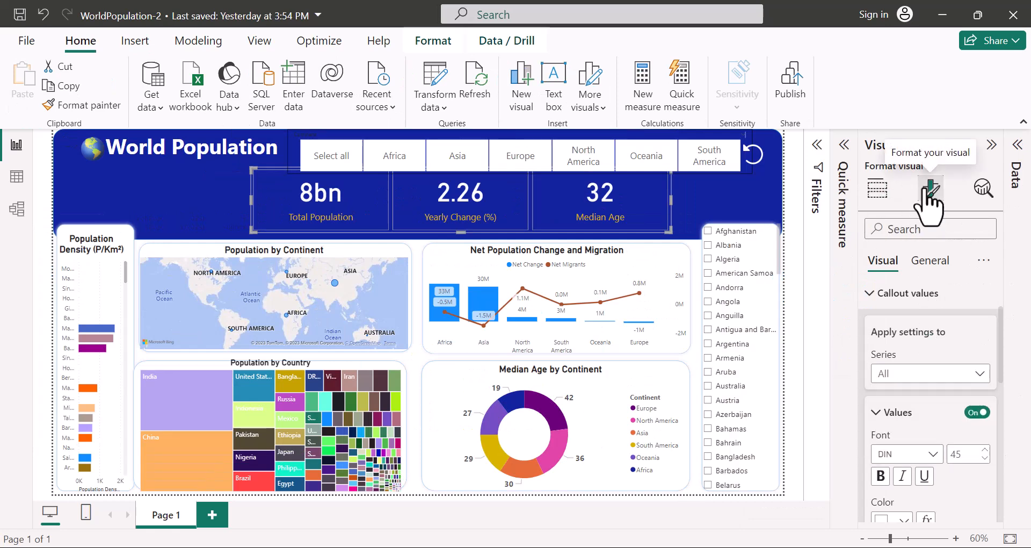
{"action": "left_click", "coordinate": [980, 374]}
{"action": "left_click", "coordinate": [911, 412]}
{"action": "scroll", "coordinate": [897, 426], "scroll_direction": "down", "scroll_amount": 4}
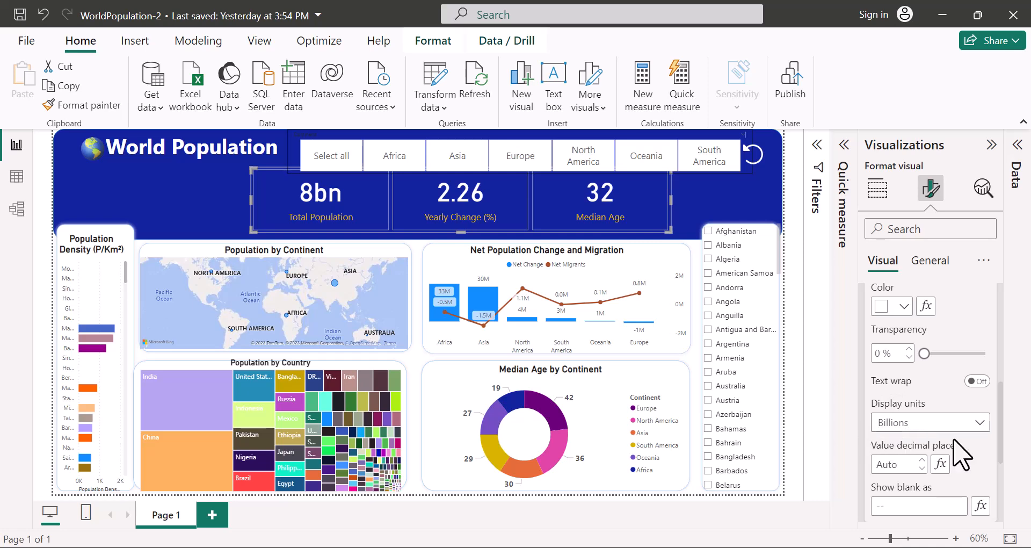
{"action": "left_click", "coordinate": [978, 423]}
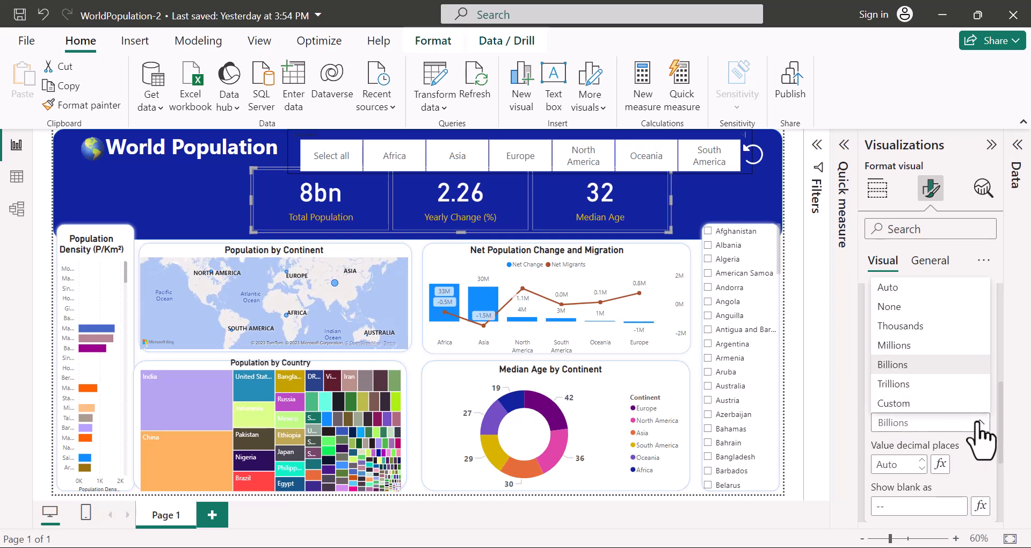
{"action": "left_click", "coordinate": [898, 290]}
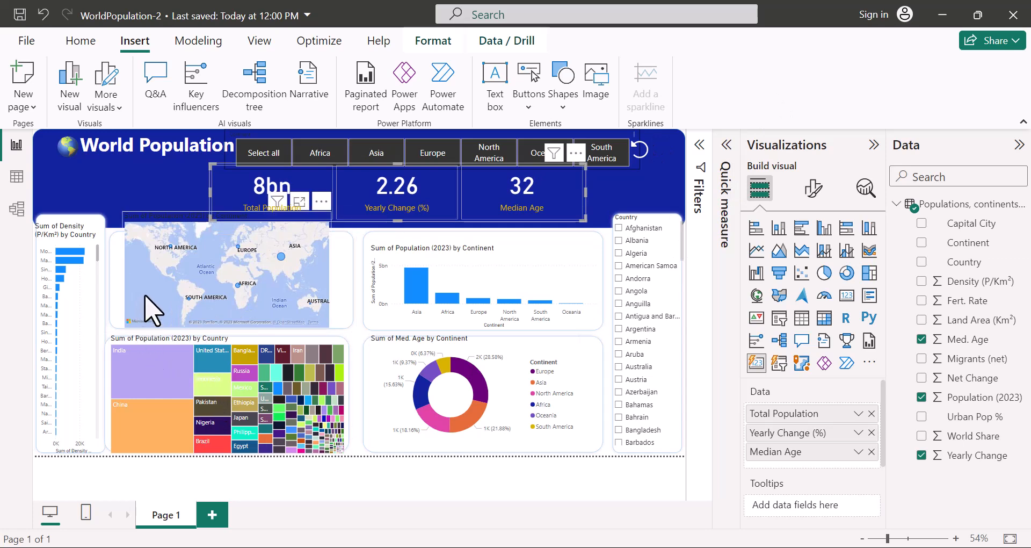
Resize the map above the treemap so it fills its rounded panel below the banner cards.
{"action": "left_click", "coordinate": [152, 310]}
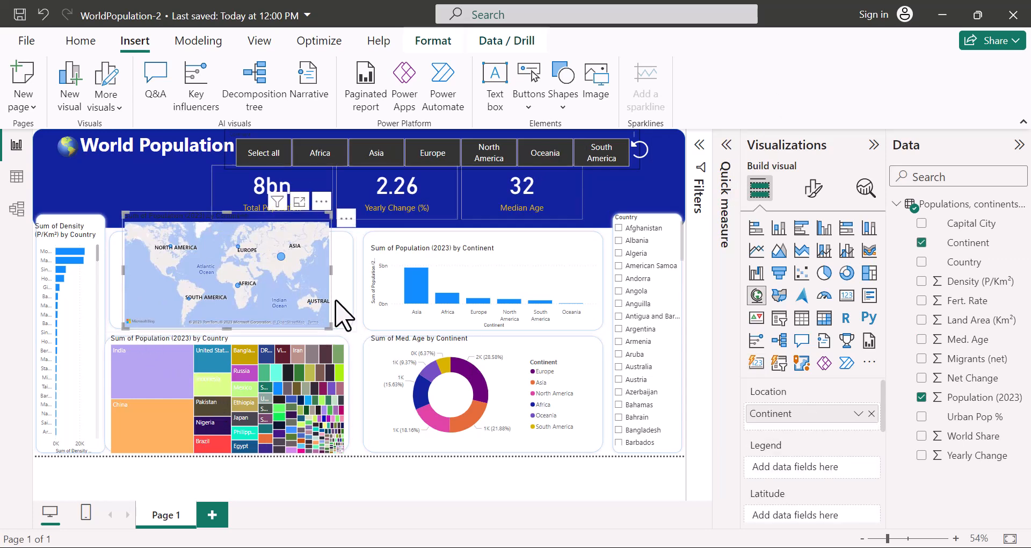
{"action": "left_click_drag", "start_coordinate": [228, 213], "coordinate": [245, 230]}
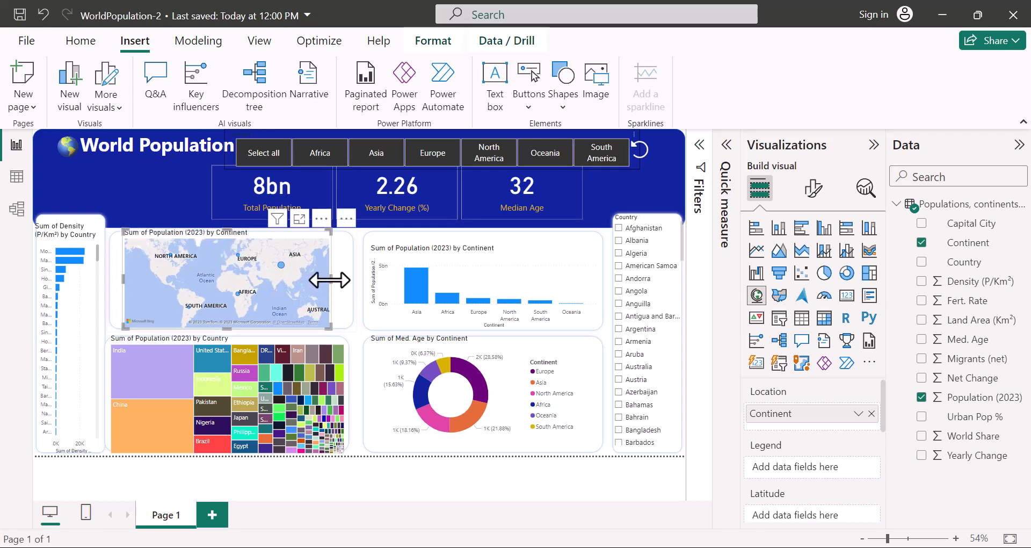
{"action": "left_click_drag", "start_coordinate": [329, 278], "coordinate": [350, 275]}
{"action": "left_click_drag", "start_coordinate": [123, 279], "coordinate": [110, 279]}
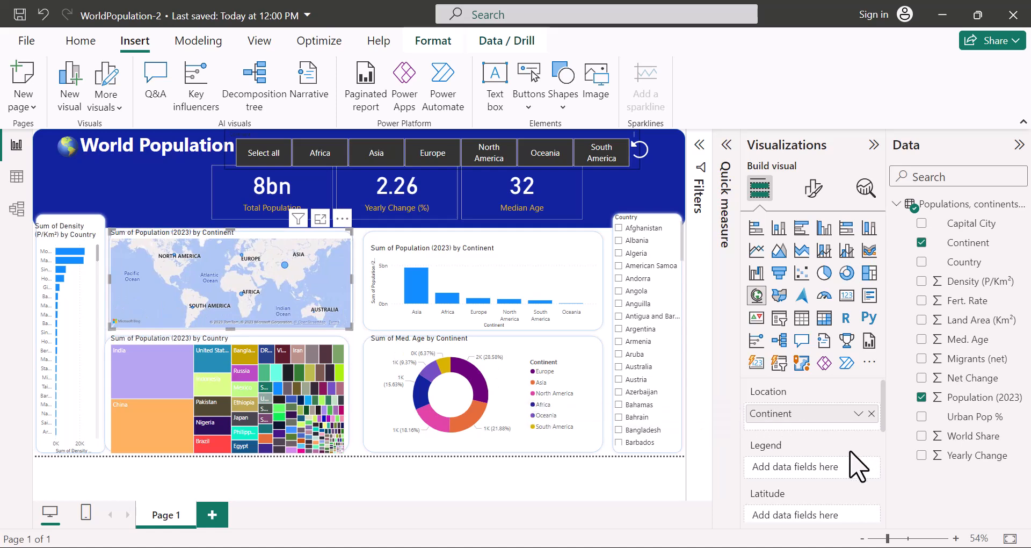
Rename the map's bubble size field as "Total Population".
{"action": "scroll", "coordinate": [857, 466], "scroll_direction": "down", "scroll_amount": 3}
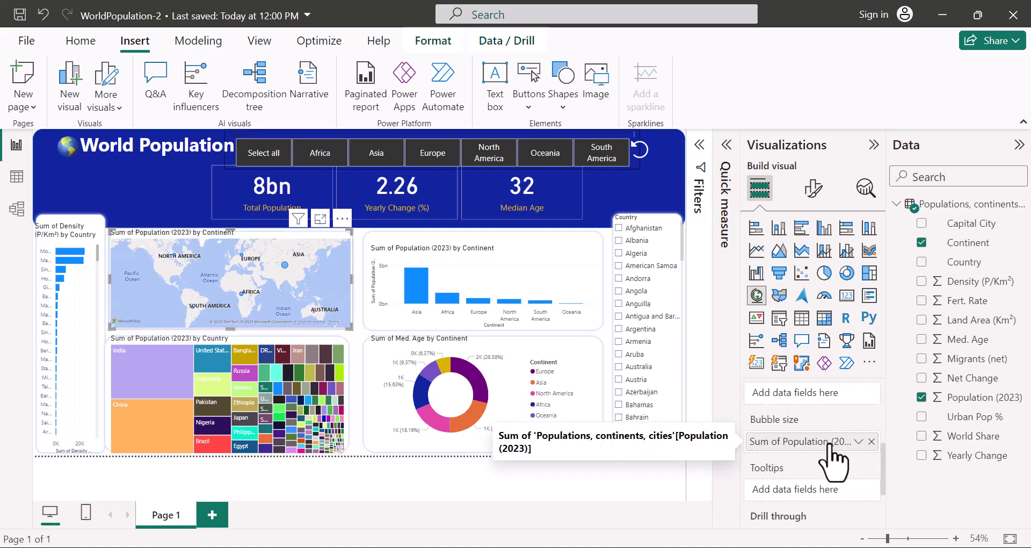
{"action": "left_click", "coordinate": [858, 441]}
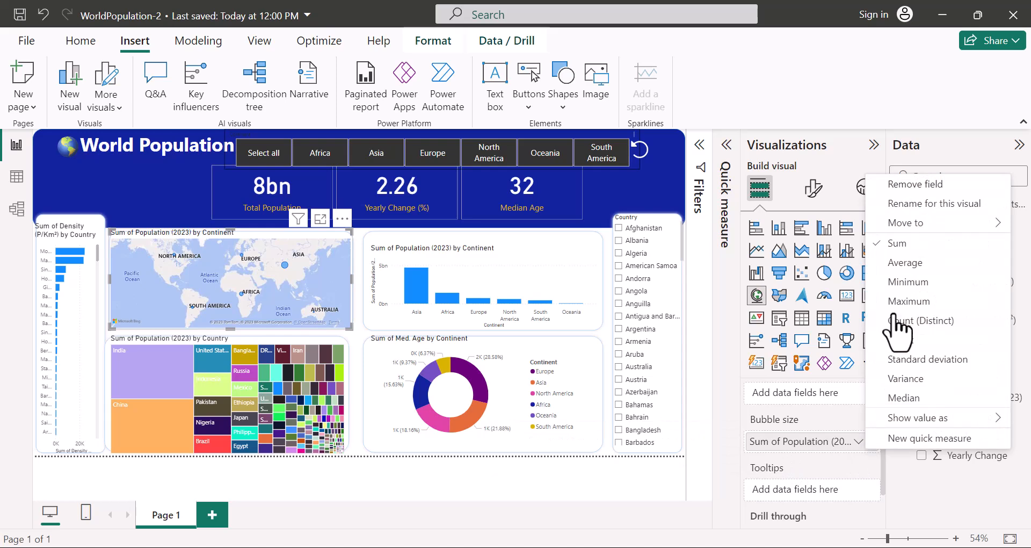
{"action": "left_click", "coordinate": [915, 206]}
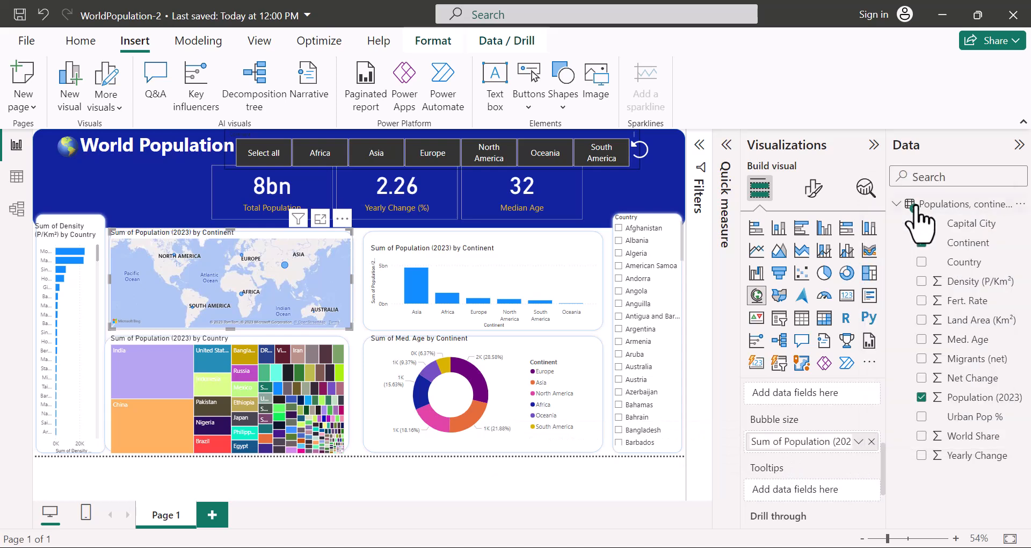
{"action": "type", "text": "Total Population"}
{"action": "key", "text": "Return"}
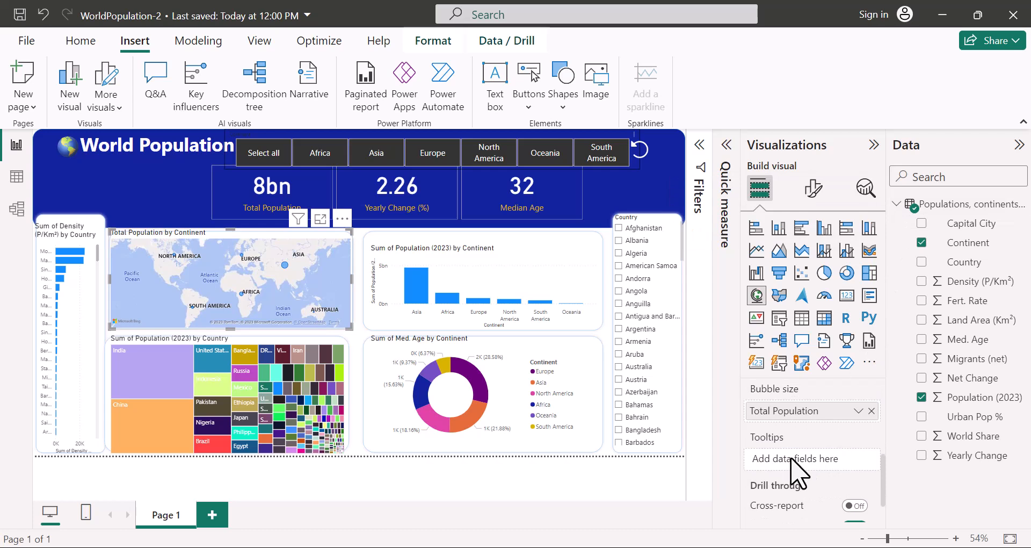
Add World Share and Med. Age to the map's tooltips and rename the first one "World Share".
{"action": "left_click_drag", "start_coordinate": [966, 436], "coordinate": [789, 461]}
{"action": "left_click_drag", "start_coordinate": [966, 339], "coordinate": [806, 473]}
{"action": "double_click", "coordinate": [784, 462]}
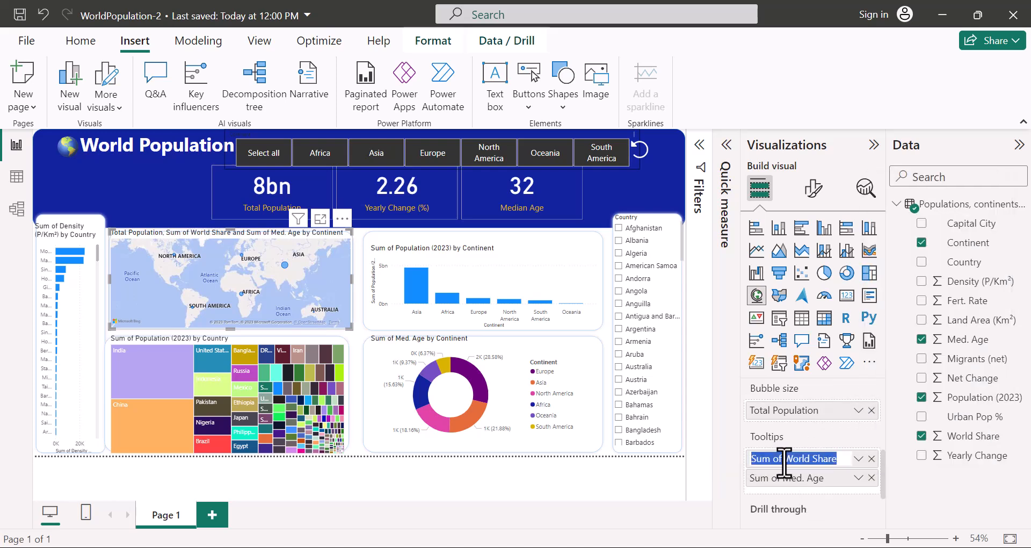
{"action": "left_click", "coordinate": [784, 462]}
{"action": "left_click_drag", "start_coordinate": [784, 461], "coordinate": [725, 473]}
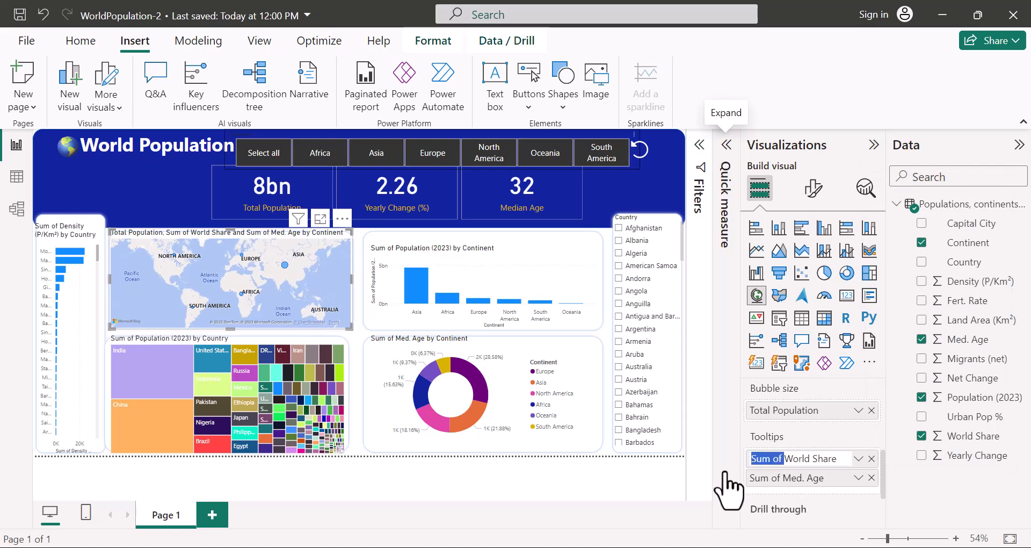
{"action": "key", "text": "BackSpace"}
Rename the map's Med. Age tooltip field as "Median Age".
{"action": "left_click", "coordinate": [858, 477]}
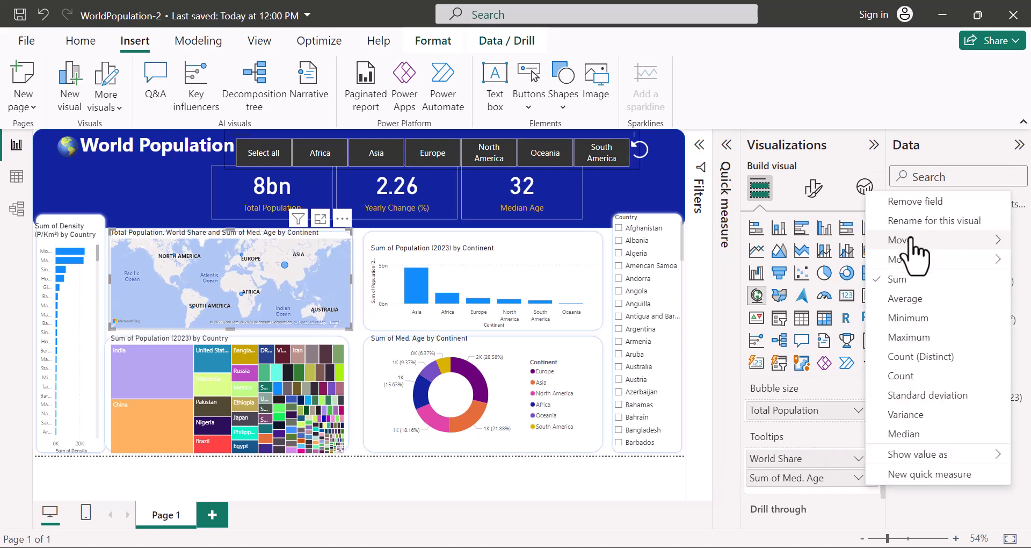
{"action": "left_click", "coordinate": [913, 222]}
{"action": "left_click_drag", "start_coordinate": [785, 478], "coordinate": [731, 487]}
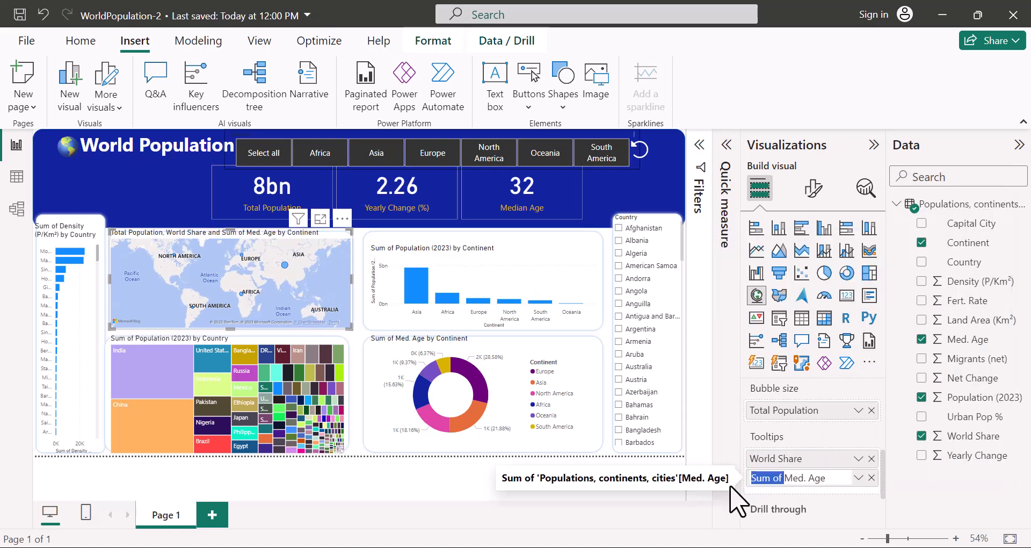
{"action": "key", "text": "BackSpace"}
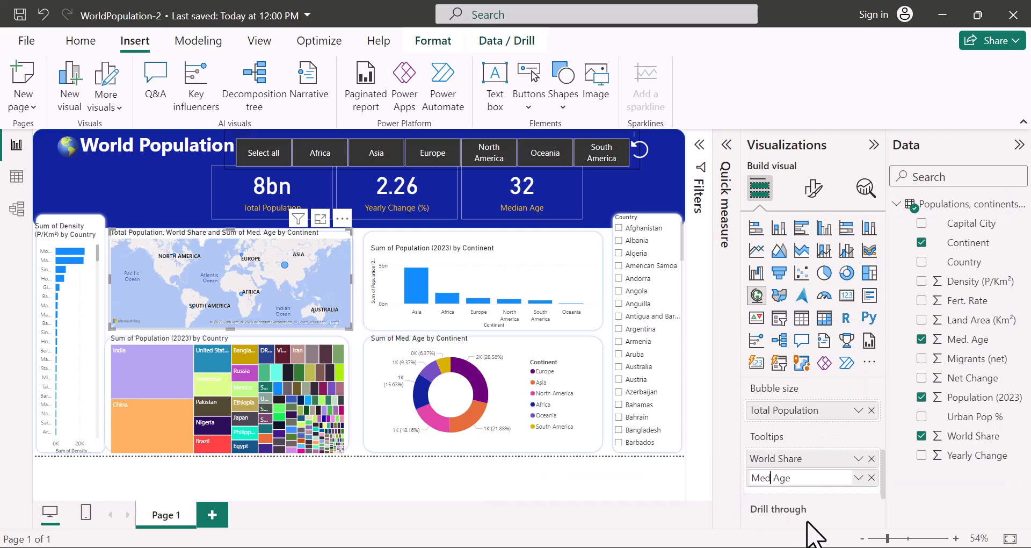
{"action": "key", "text": "Return"}
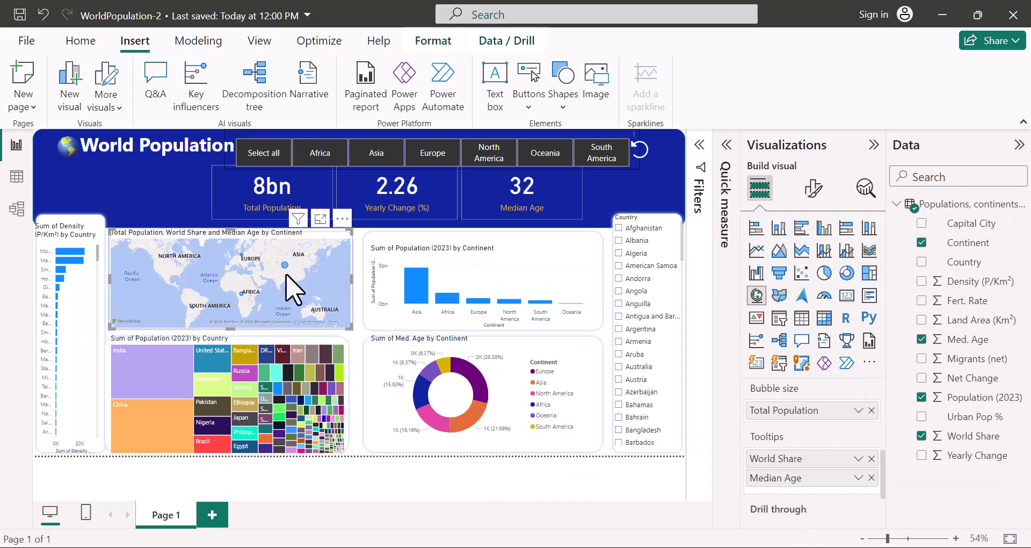
{"action": "mouse_move", "coordinate": [286, 266]}
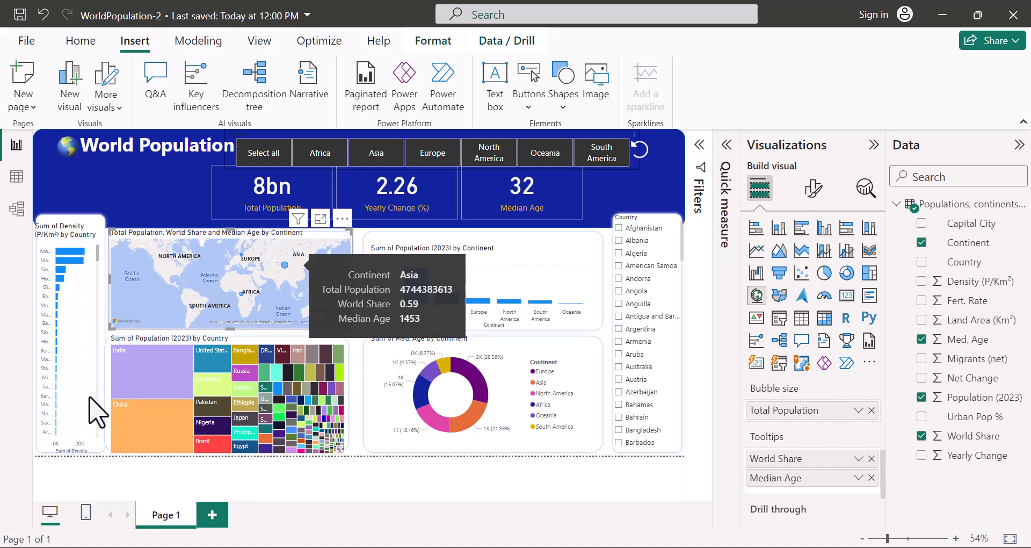
Replace Population (2023) with Yearly Change as the continent chart's columns and add Migrants (net) as its line.
{"action": "left_click", "coordinate": [467, 274]}
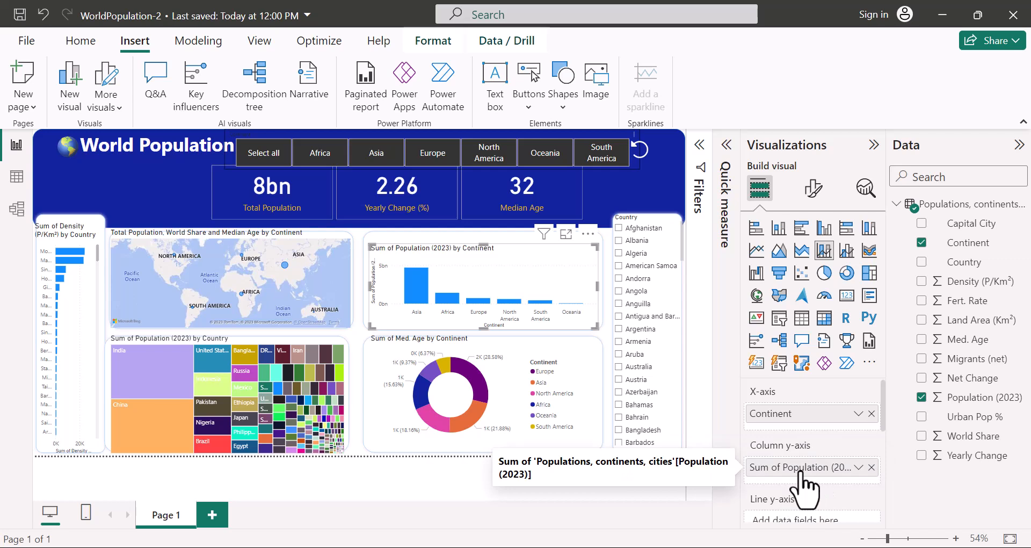
{"action": "scroll", "coordinate": [800, 470], "scroll_direction": "down", "scroll_amount": 1}
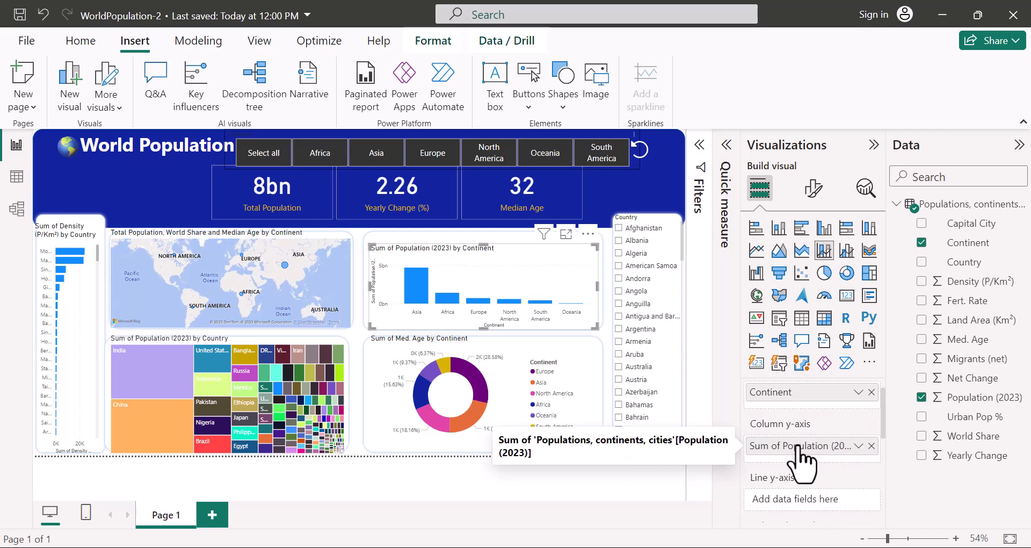
{"action": "left_click", "coordinate": [871, 446]}
{"action": "left_click_drag", "start_coordinate": [933, 455], "coordinate": [752, 446]}
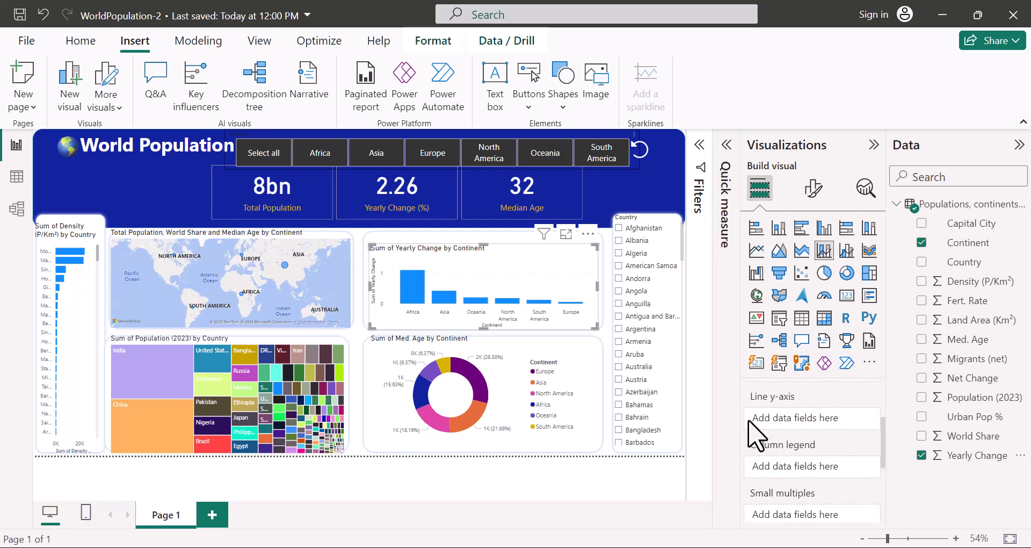
{"action": "left_click", "coordinate": [943, 359]}
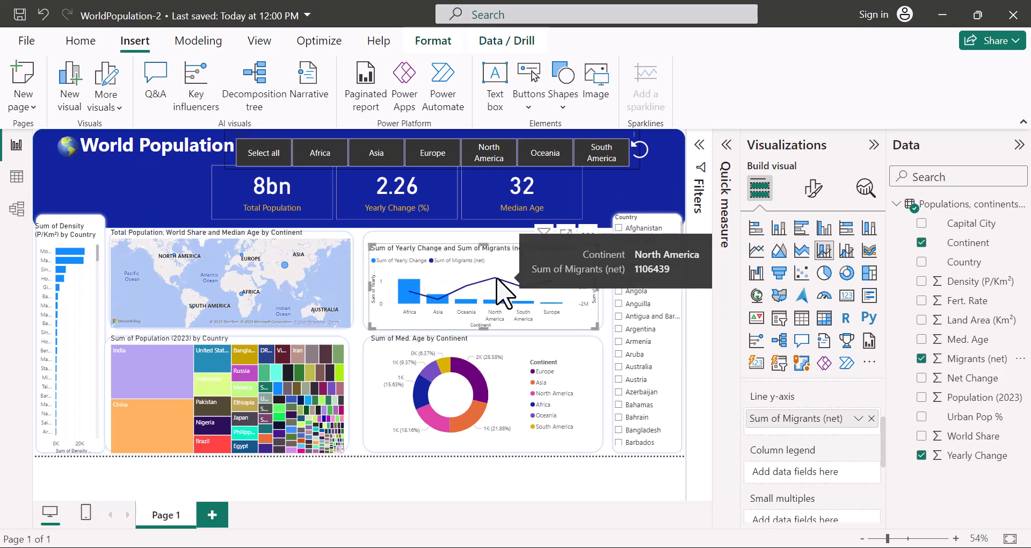
Replace the Yearly Change columns of the combo chart with Net Change and rename that field "Net Change".
{"action": "scroll", "coordinate": [870, 435], "scroll_direction": "up", "scroll_amount": 1}
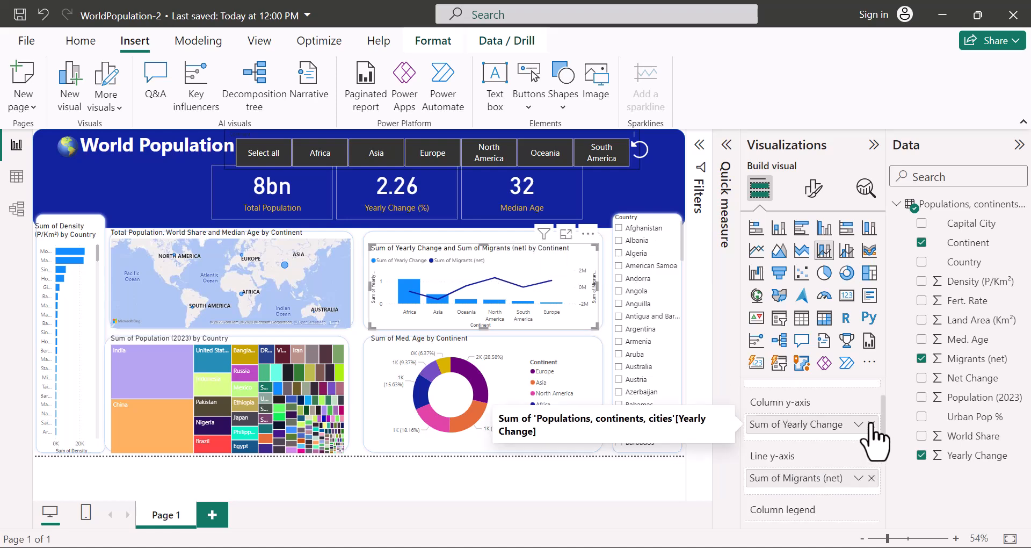
{"action": "left_click", "coordinate": [871, 424]}
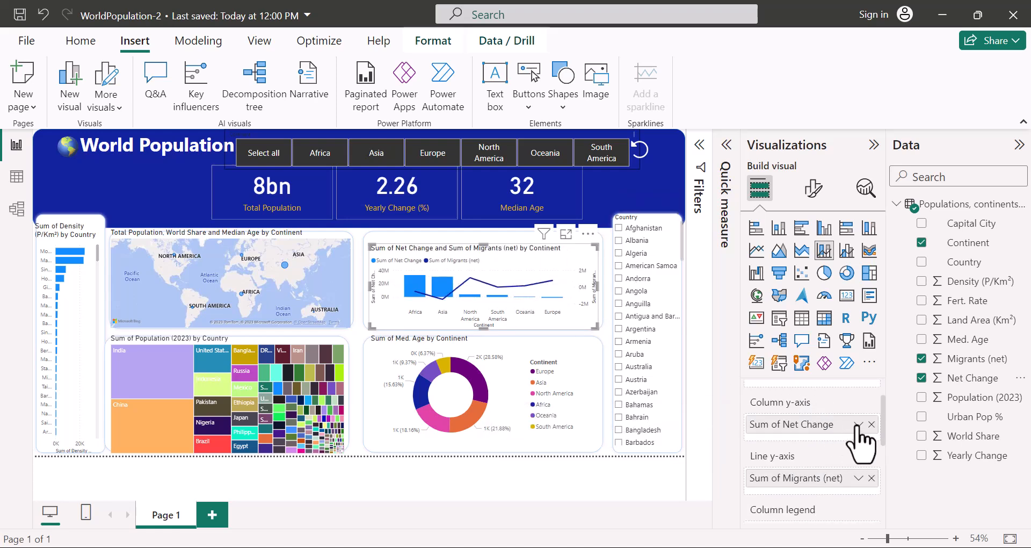
{"action": "left_click", "coordinate": [858, 425]}
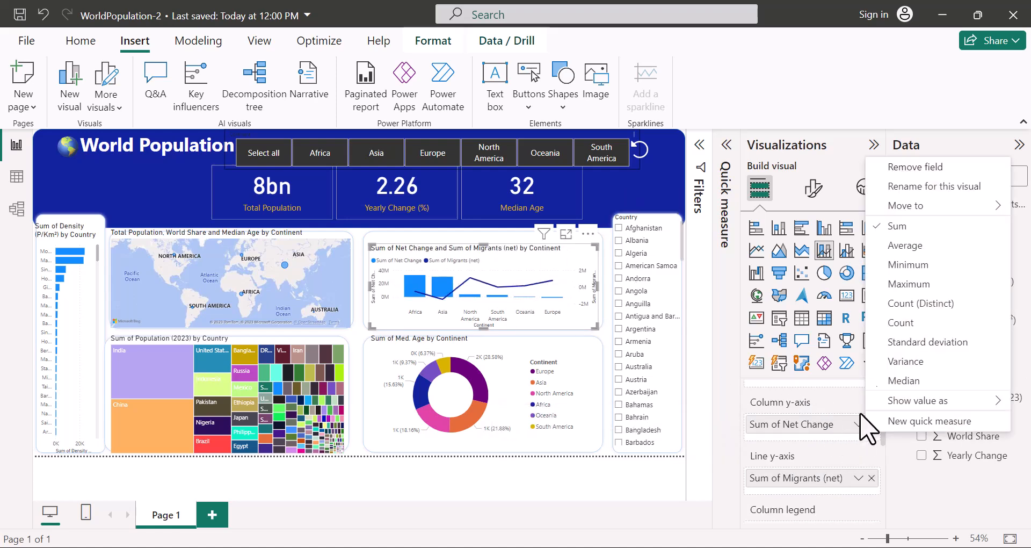
{"action": "left_click", "coordinate": [909, 187]}
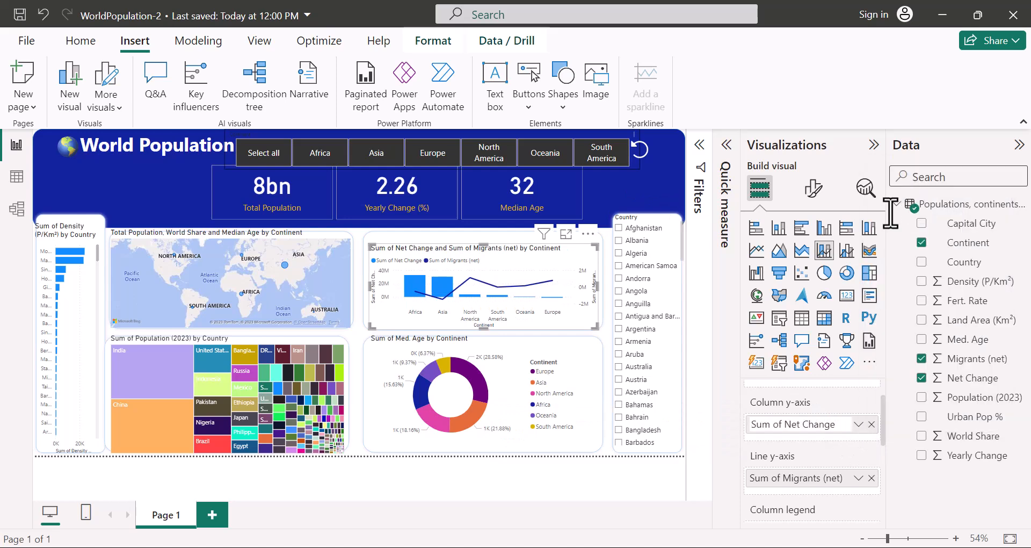
{"action": "left_click", "coordinate": [785, 424]}
{"action": "left_click_drag", "start_coordinate": [785, 424], "coordinate": [747, 424]}
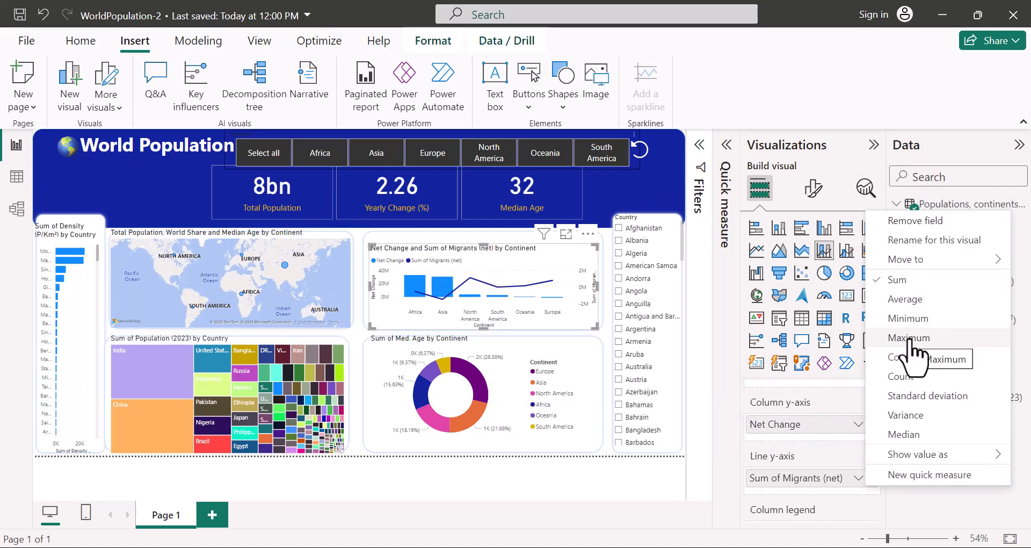
Rename the combo chart's line field as "Net Migrants".
{"action": "left_click", "coordinate": [907, 240]}
{"action": "left_click_drag", "start_coordinate": [784, 477], "coordinate": [707, 479]}
{"action": "type", "text": "Net Migrants"}
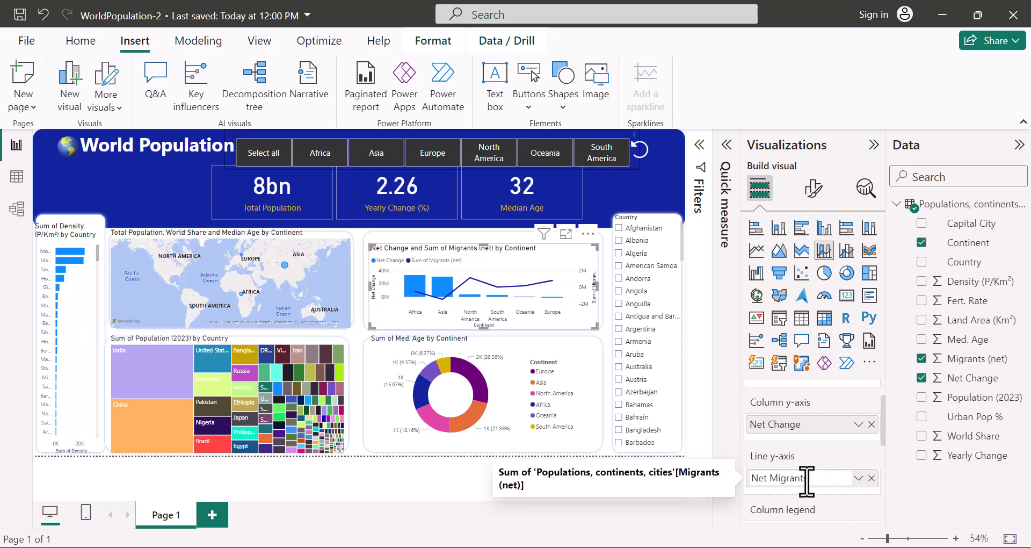
{"action": "key", "text": "Return"}
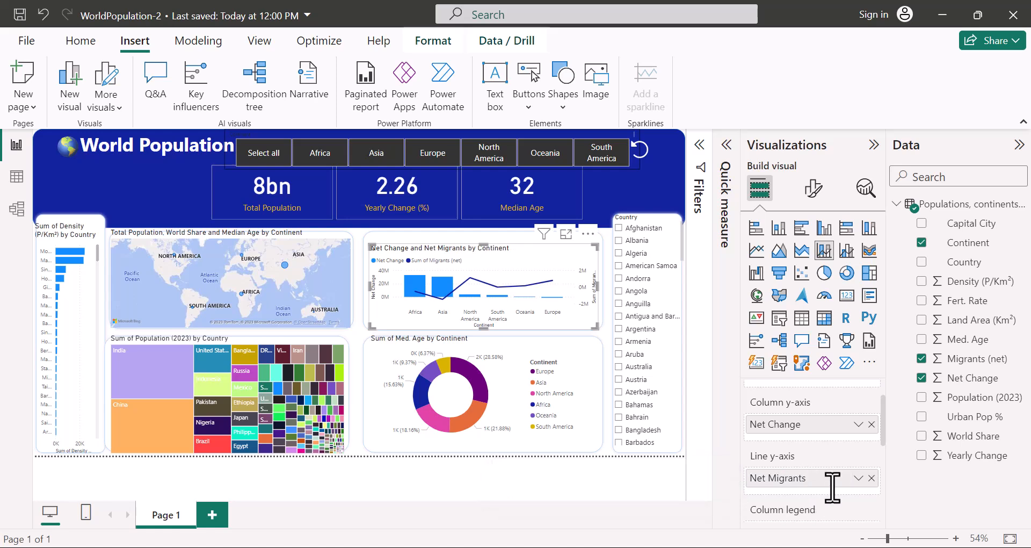
Set the font size of the combo chart's X-axis values to 11.
{"action": "scroll", "coordinate": [810, 477], "scroll_direction": "down", "scroll_amount": 5}
{"action": "left_click", "coordinate": [815, 185]}
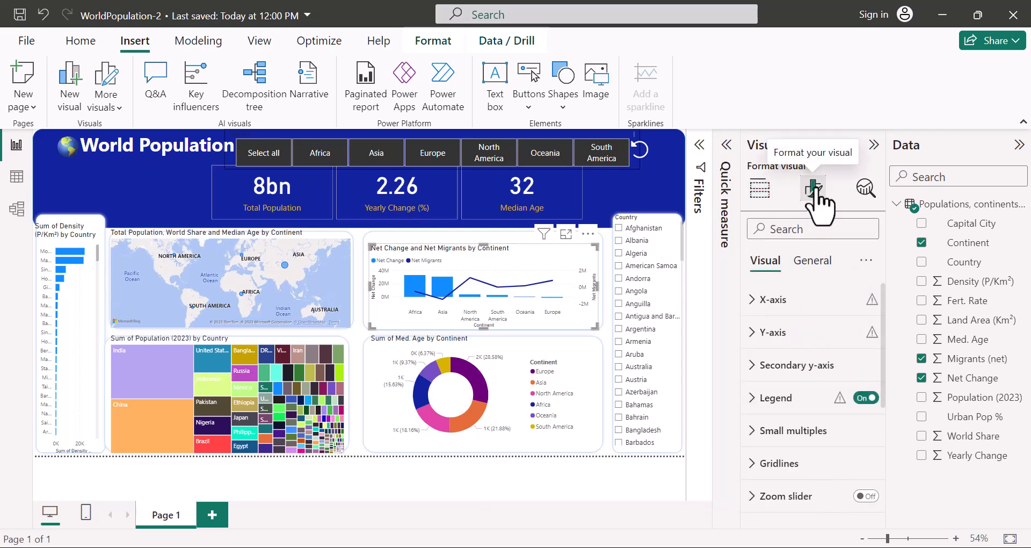
{"action": "left_click", "coordinate": [748, 299]}
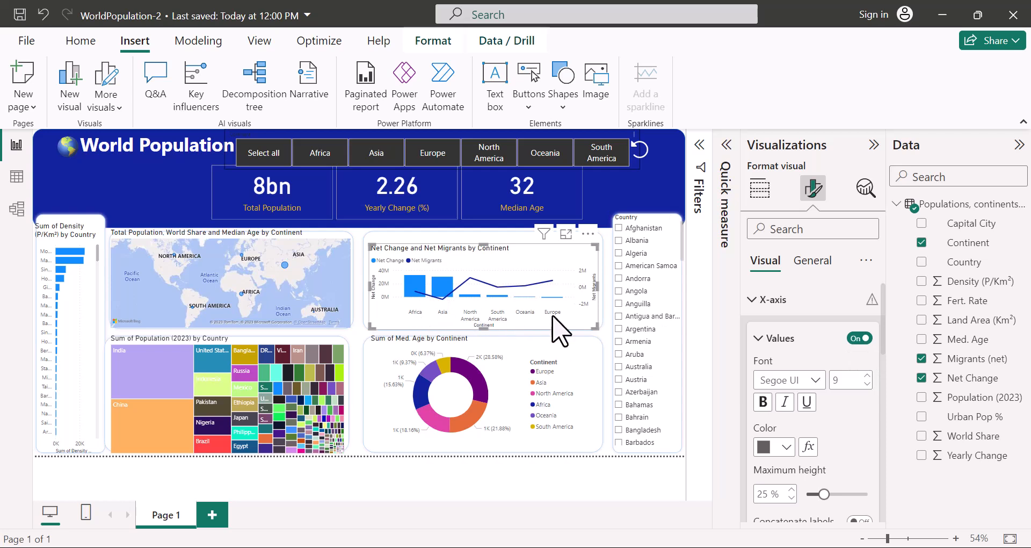
{"action": "scroll", "coordinate": [786, 352], "scroll_direction": "down", "scroll_amount": 2}
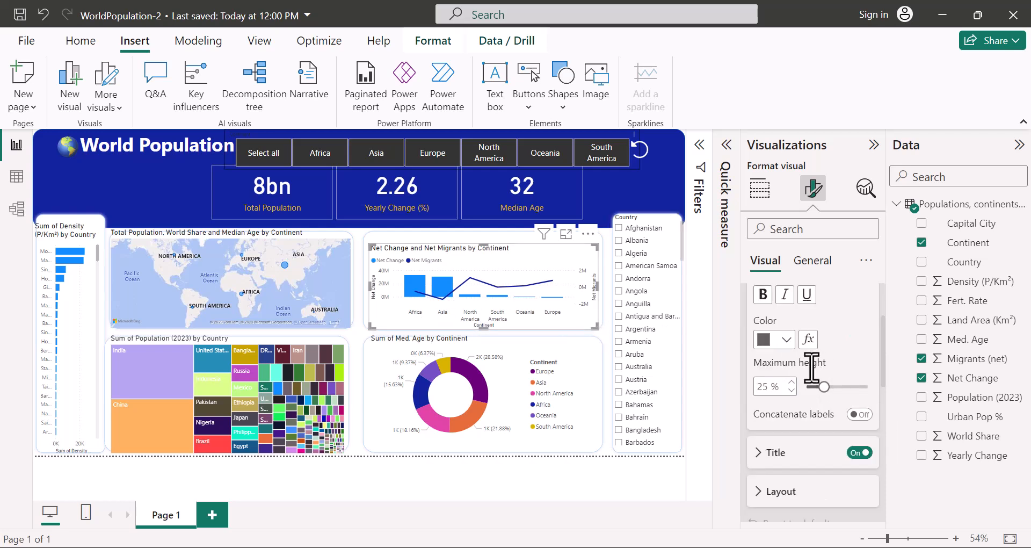
{"action": "scroll", "coordinate": [808, 365], "scroll_direction": "up", "scroll_amount": 2}
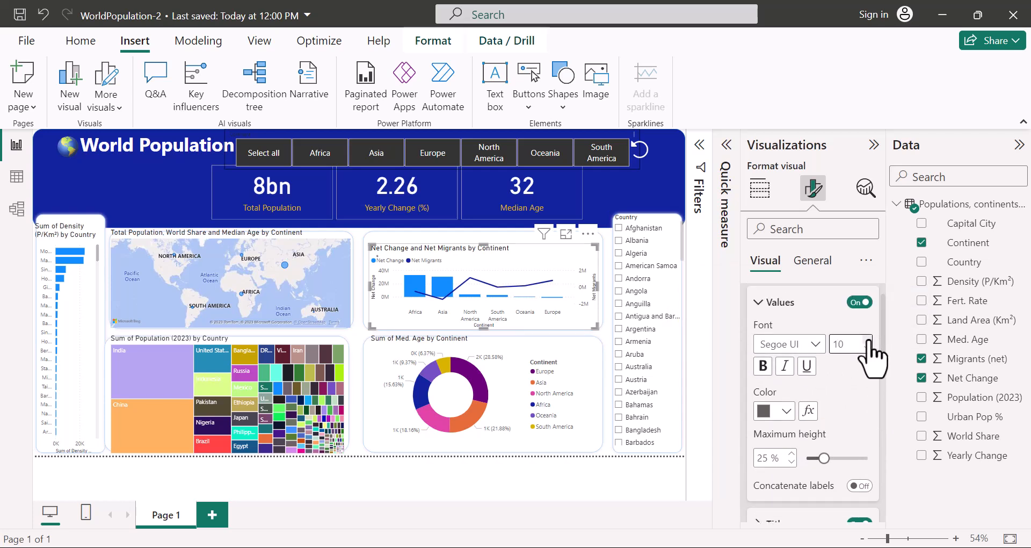
{"action": "scroll", "coordinate": [868, 376], "scroll_direction": "down", "scroll_amount": 3}
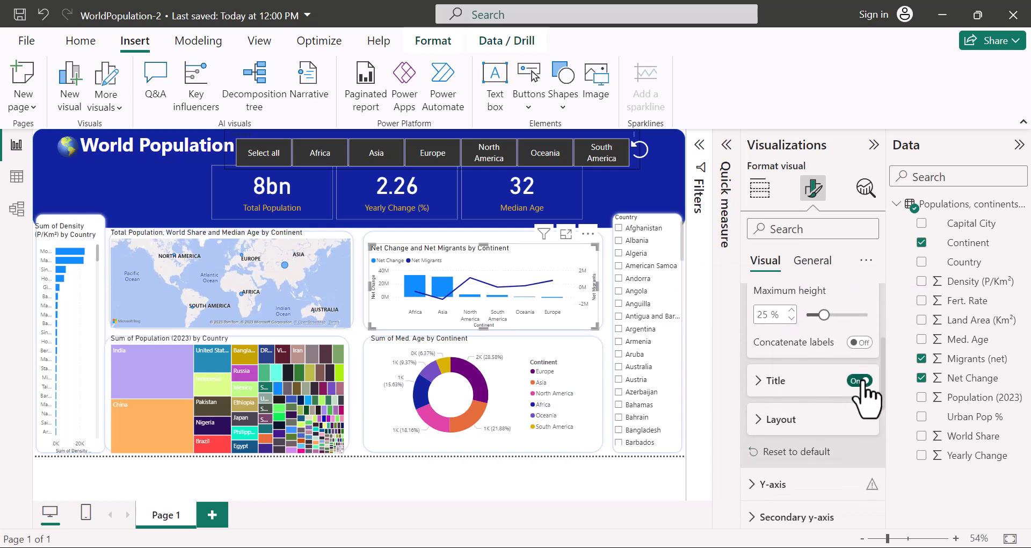
Turn off the combo chart's X-axis title and enlarge the chart to fill its rounded panel.
{"action": "left_click", "coordinate": [859, 380]}
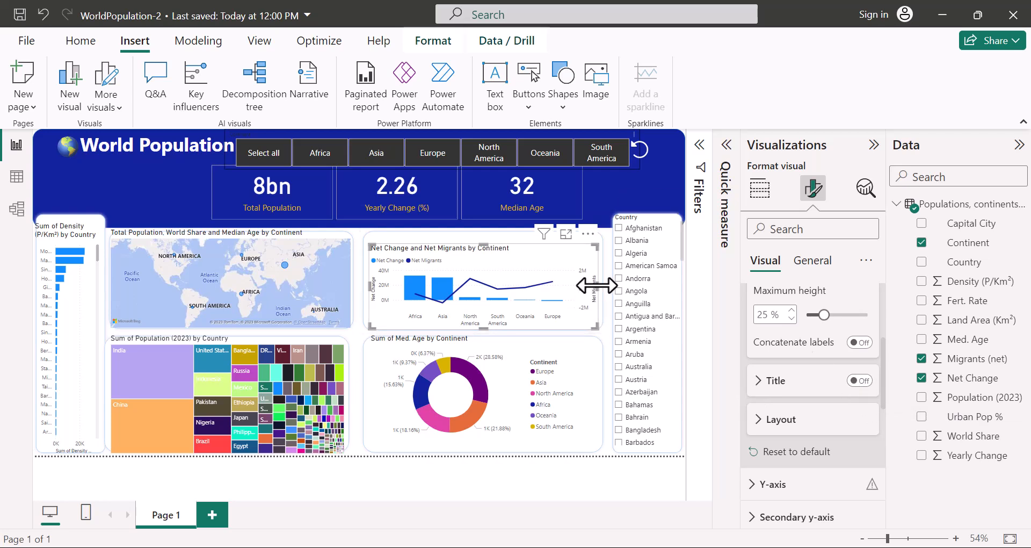
{"action": "left_click_drag", "start_coordinate": [598, 286], "coordinate": [602, 285]}
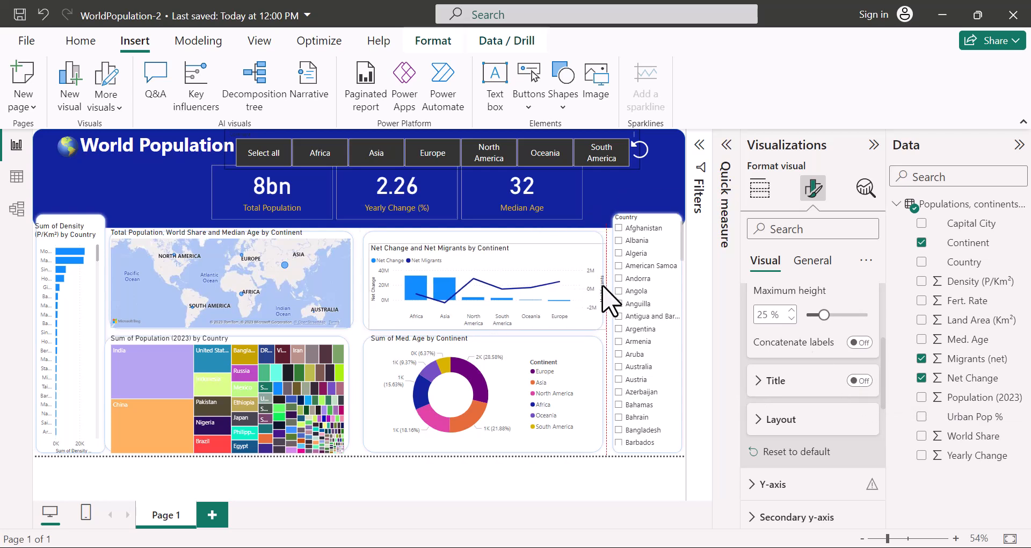
{"action": "scroll", "coordinate": [782, 387], "scroll_direction": "up", "scroll_amount": 3}
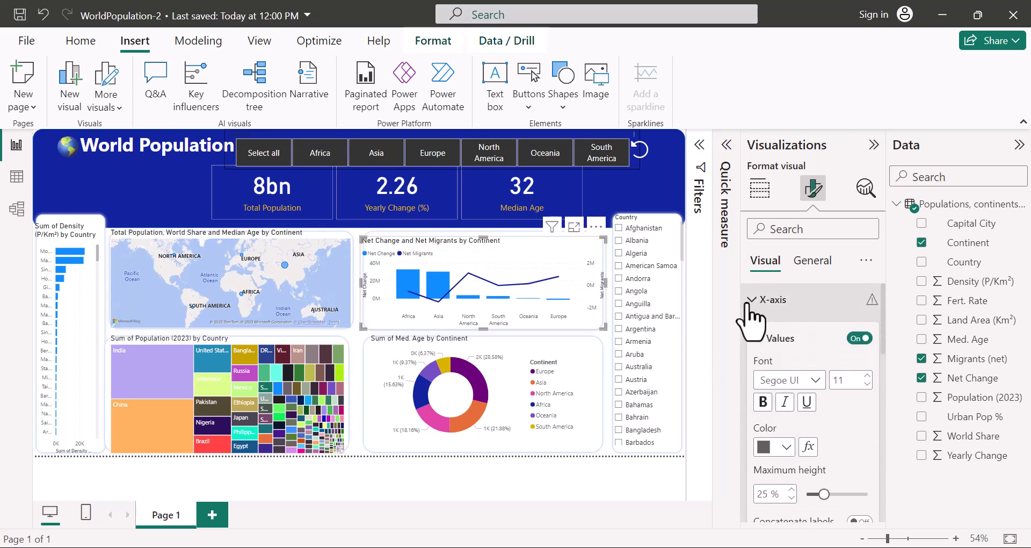
{"action": "left_click", "coordinate": [749, 305]}
Turn off the combo chart's Y-axis title and try the chart with its Y-axis values hidden.
{"action": "left_click", "coordinate": [752, 334]}
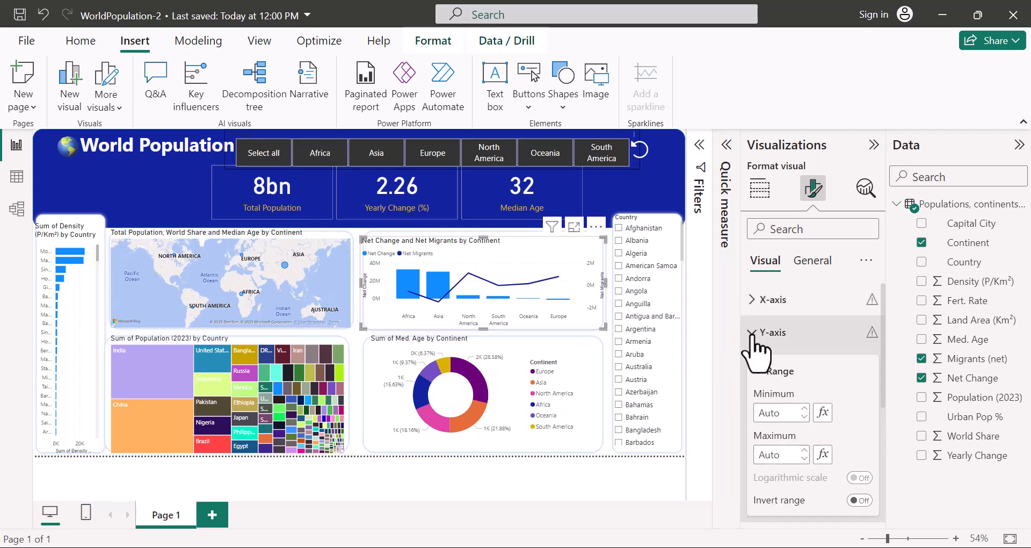
{"action": "scroll", "coordinate": [859, 429], "scroll_direction": "down", "scroll_amount": 3}
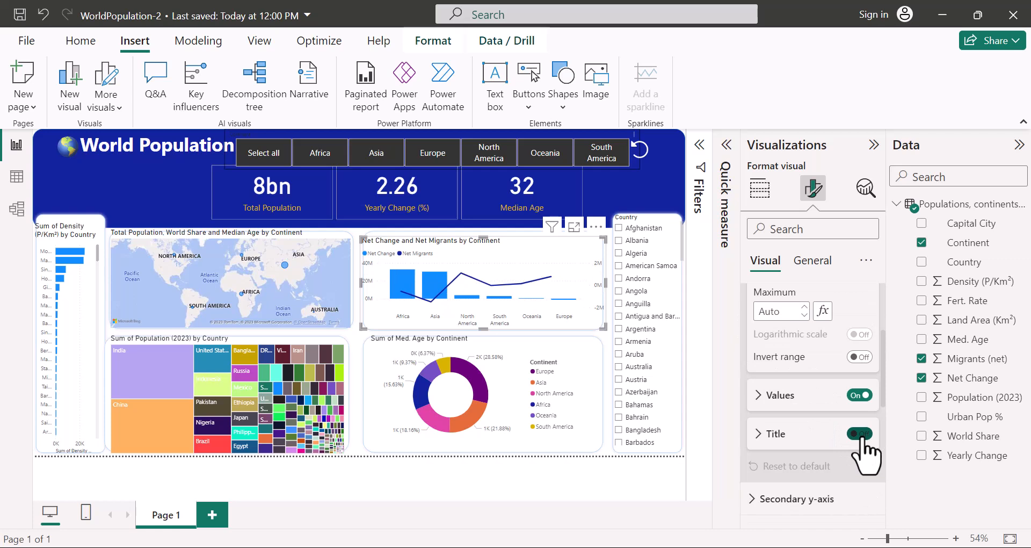
{"action": "left_click", "coordinate": [853, 403]}
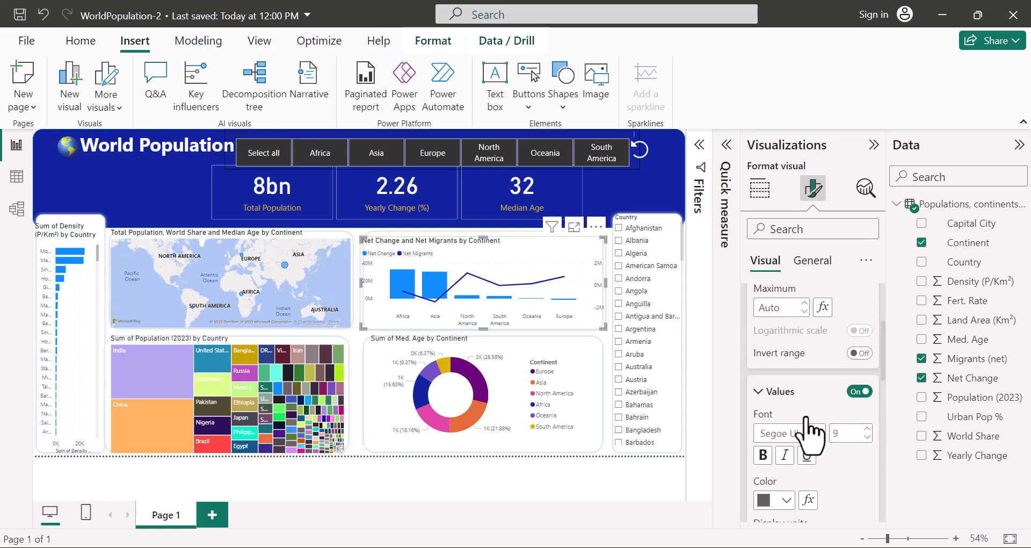
{"action": "left_click", "coordinate": [860, 396]}
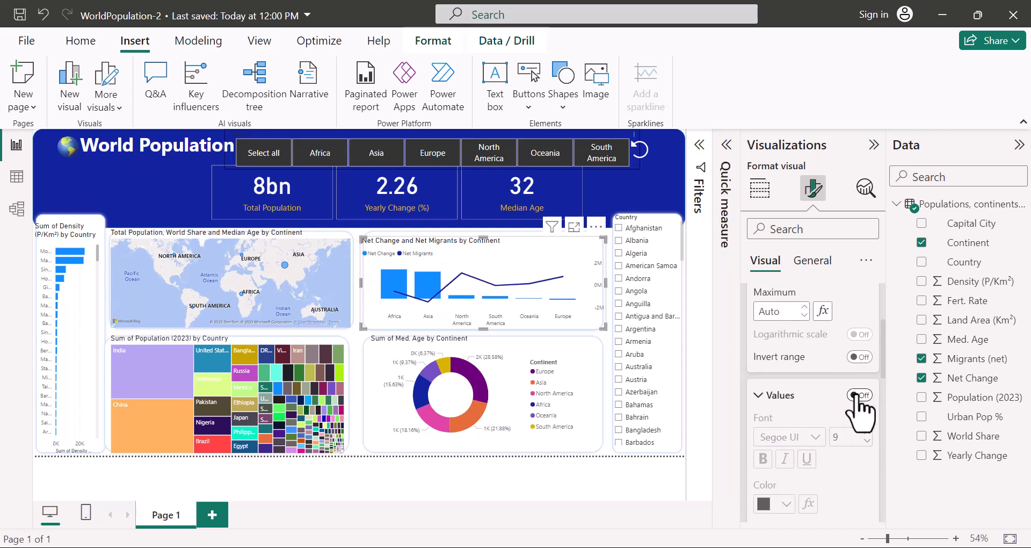
{"action": "left_click", "coordinate": [855, 397]}
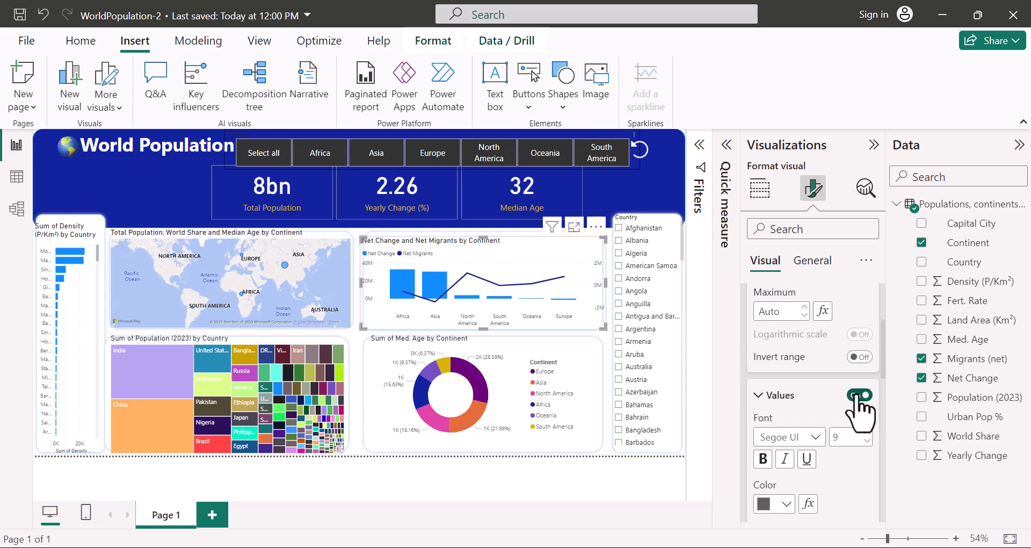
{"action": "left_click", "coordinate": [758, 396]}
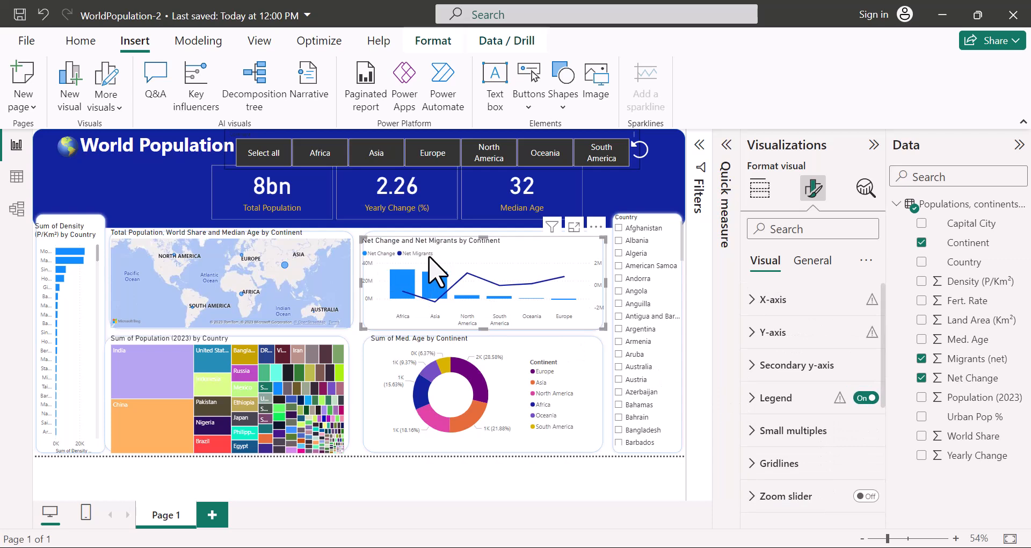
Try red and orange for the combo chart's Net Migrants line, and settle on a darker shade of orange.
{"action": "scroll", "coordinate": [760, 408], "scroll_direction": "down", "scroll_amount": 3}
{"action": "left_click", "coordinate": [759, 420]}
{"action": "scroll", "coordinate": [868, 408], "scroll_direction": "down", "scroll_amount": 5}
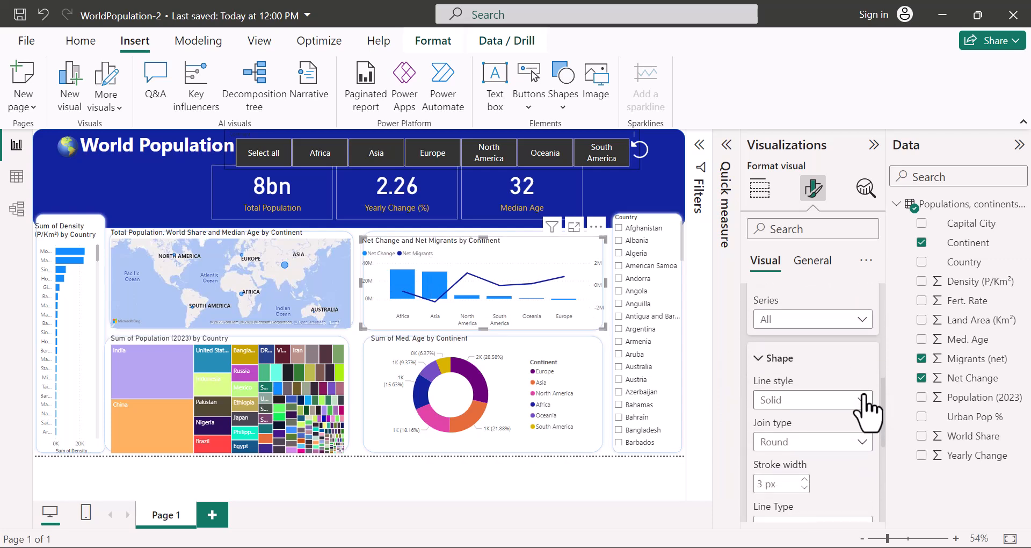
{"action": "scroll", "coordinate": [870, 411], "scroll_direction": "down", "scroll_amount": 3}
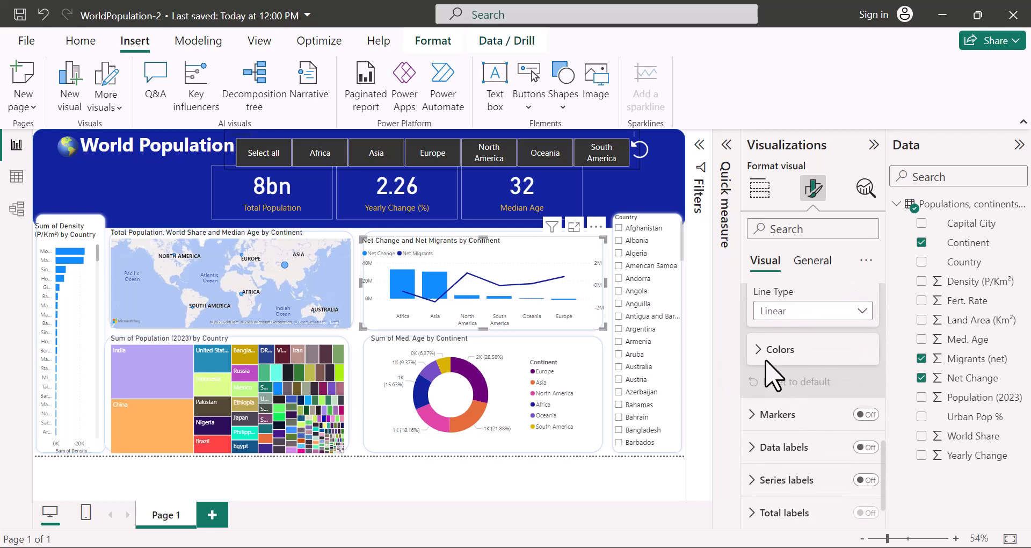
{"action": "left_click", "coordinate": [759, 350]}
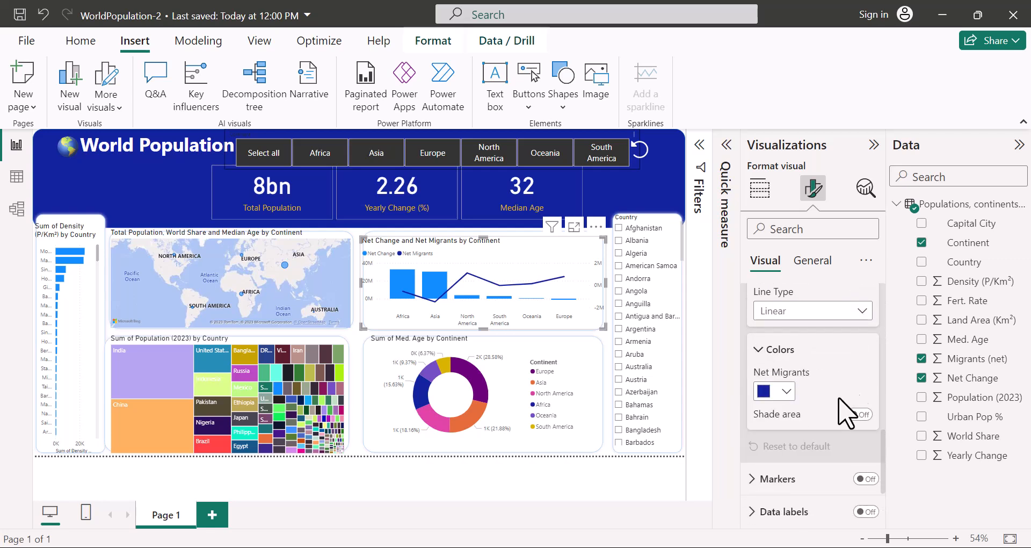
{"action": "left_click", "coordinate": [787, 392]}
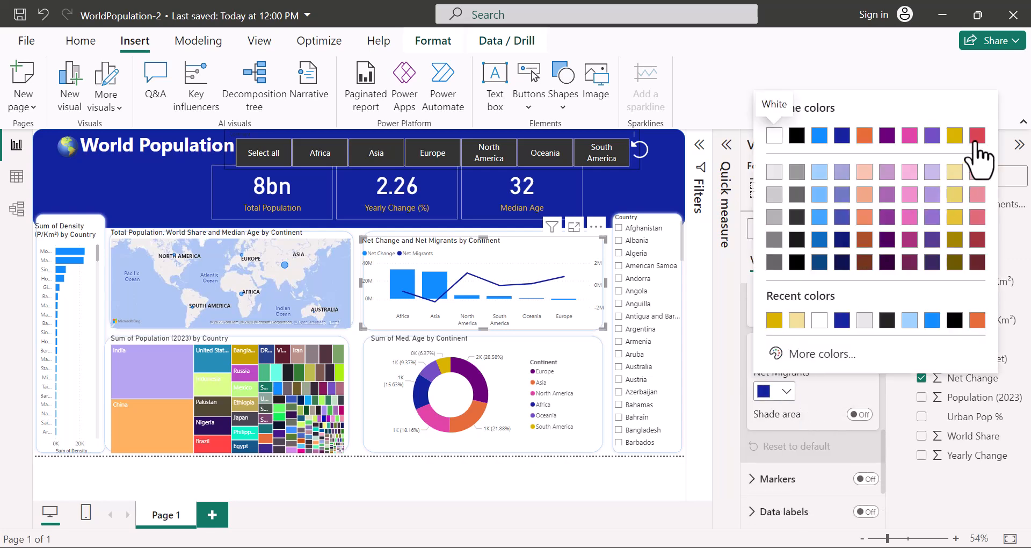
{"action": "left_click", "coordinate": [977, 135]}
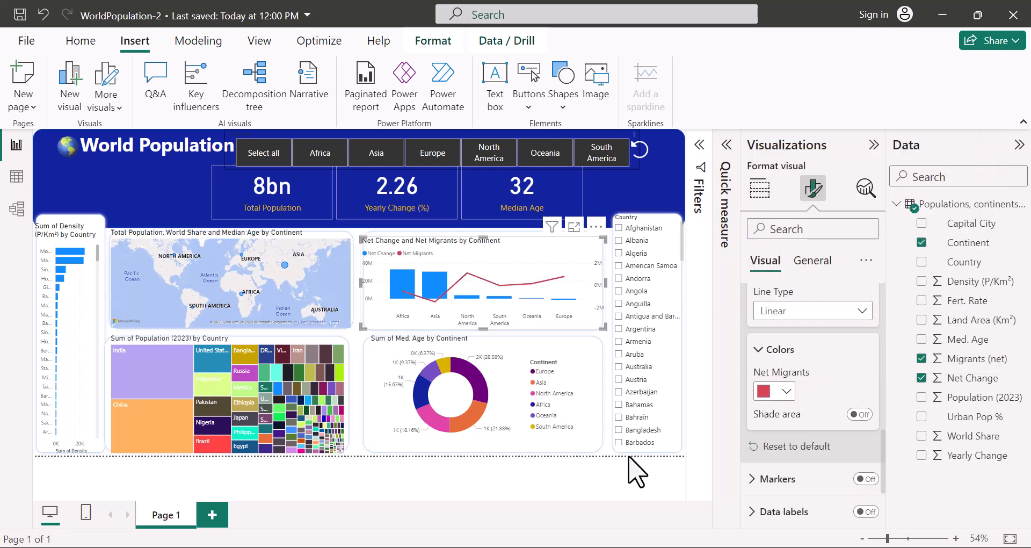
{"action": "left_click", "coordinate": [788, 400]}
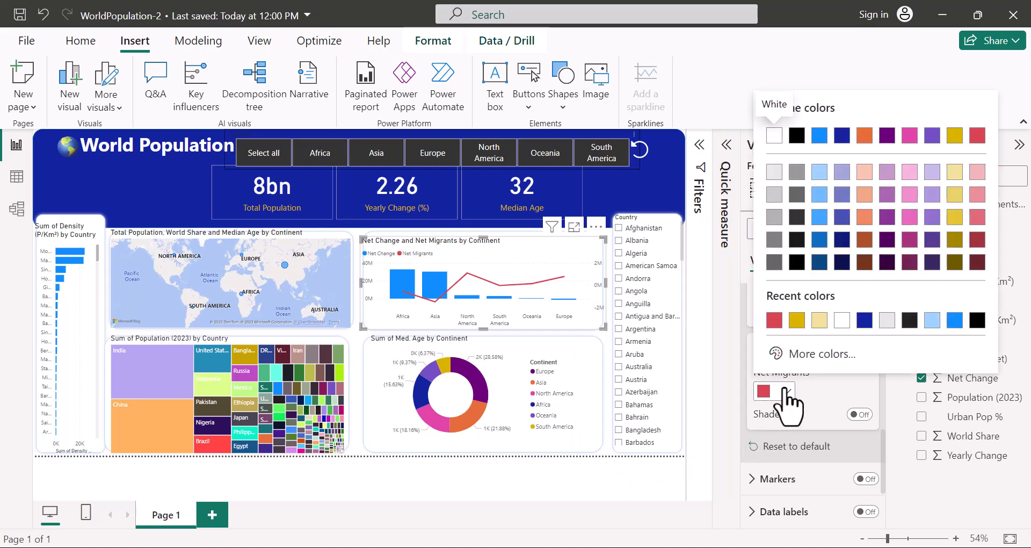
{"action": "left_click", "coordinate": [865, 136]}
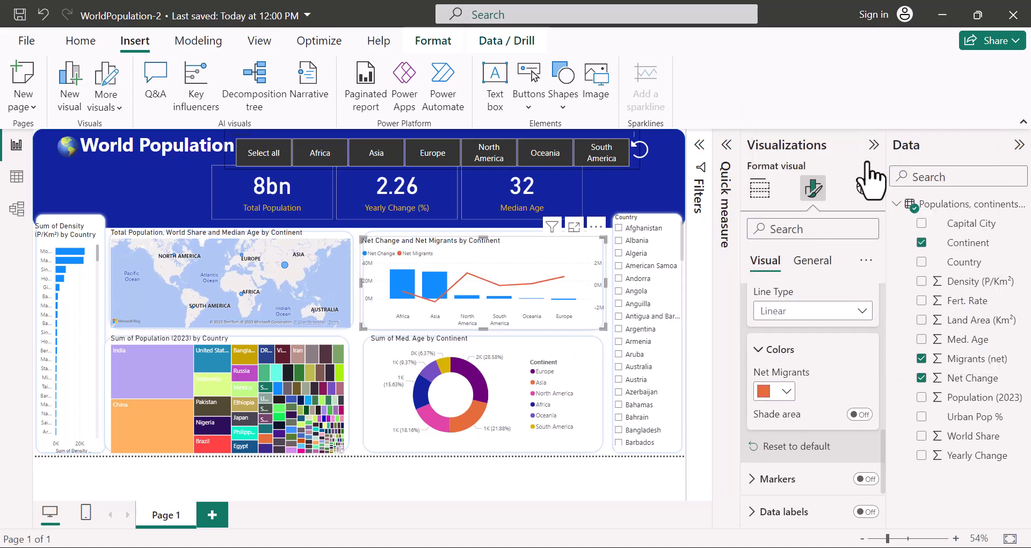
{"action": "left_click", "coordinate": [788, 395]}
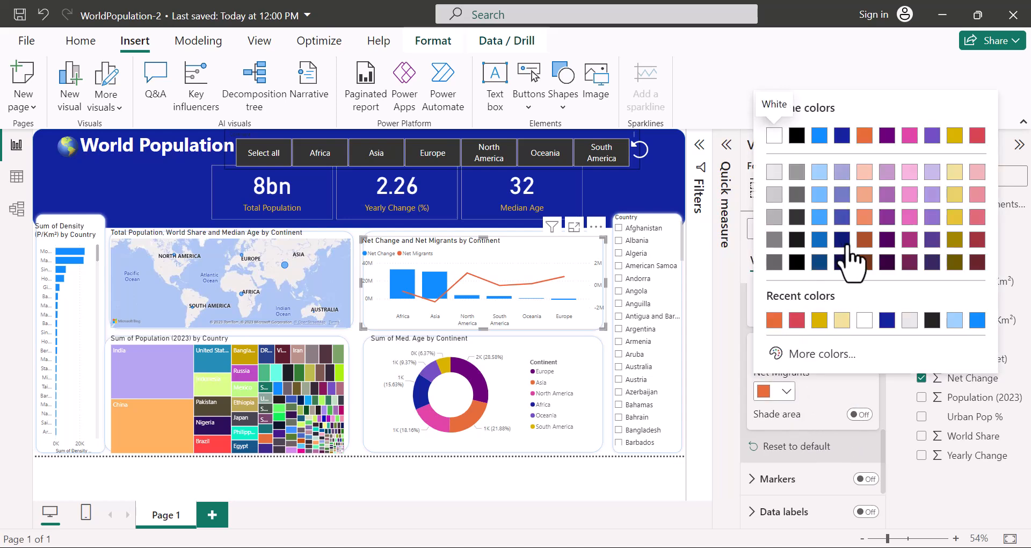
{"action": "left_click", "coordinate": [865, 239]}
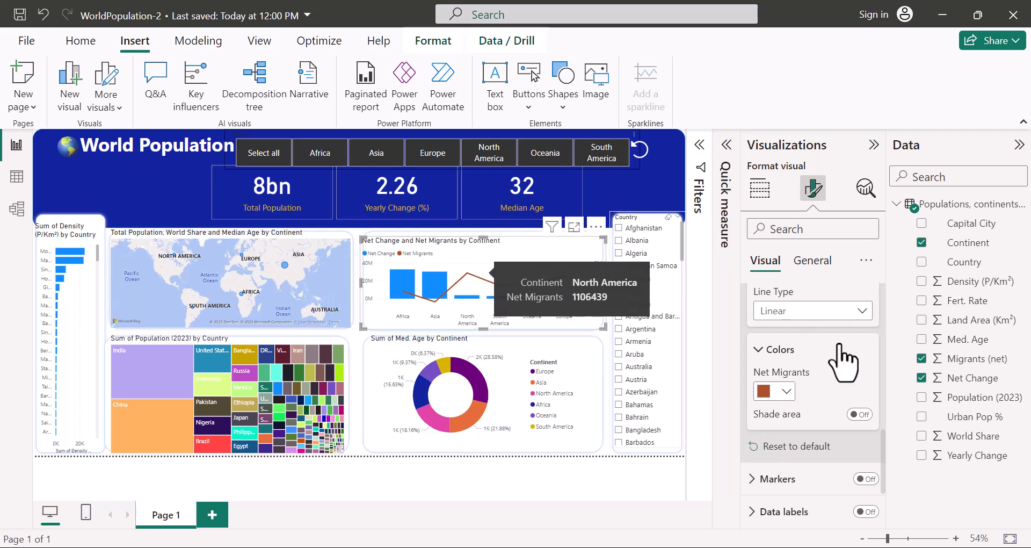
Turn on markers and data labels for the combo chart.
{"action": "scroll", "coordinate": [827, 370], "scroll_direction": "down", "scroll_amount": 2}
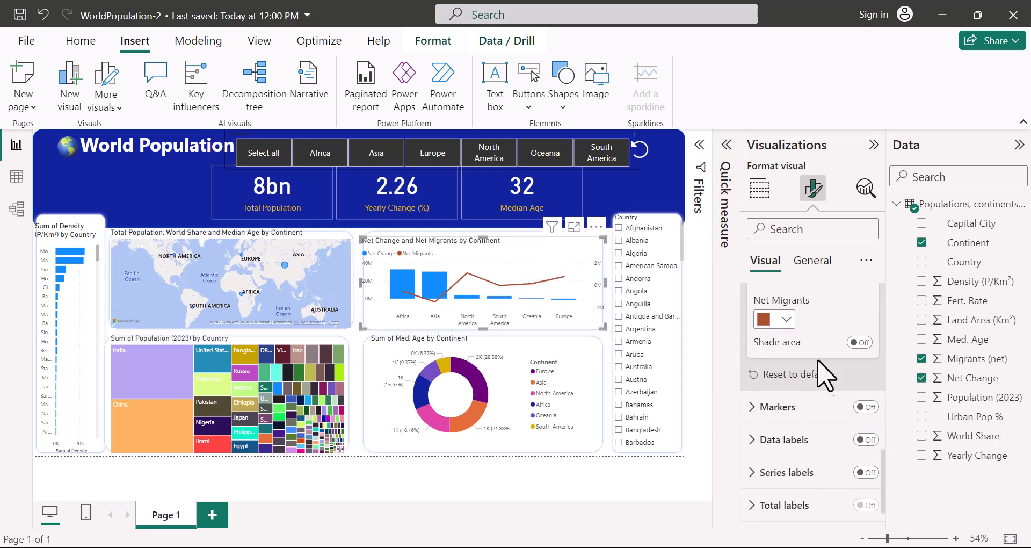
{"action": "left_click", "coordinate": [866, 406]}
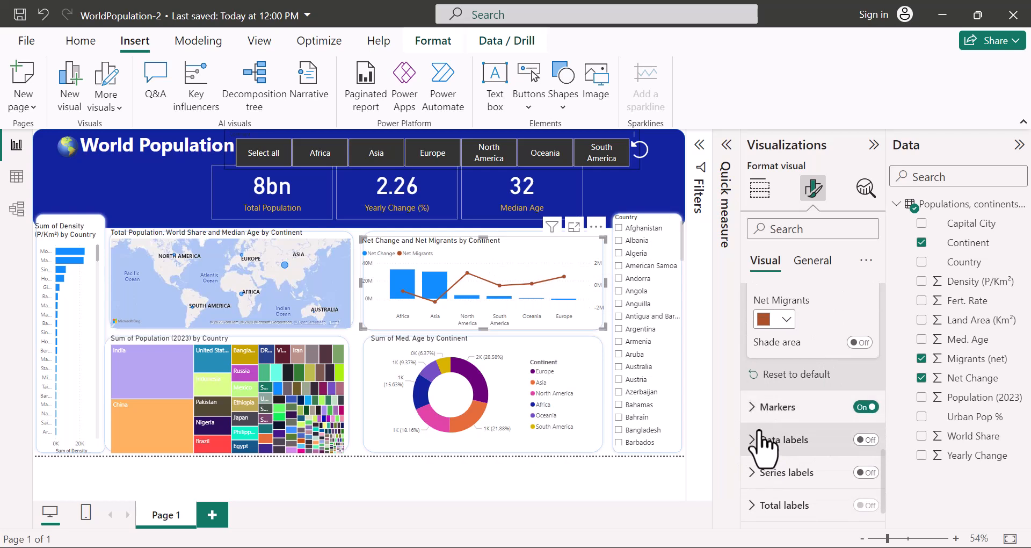
{"action": "left_click", "coordinate": [868, 439]}
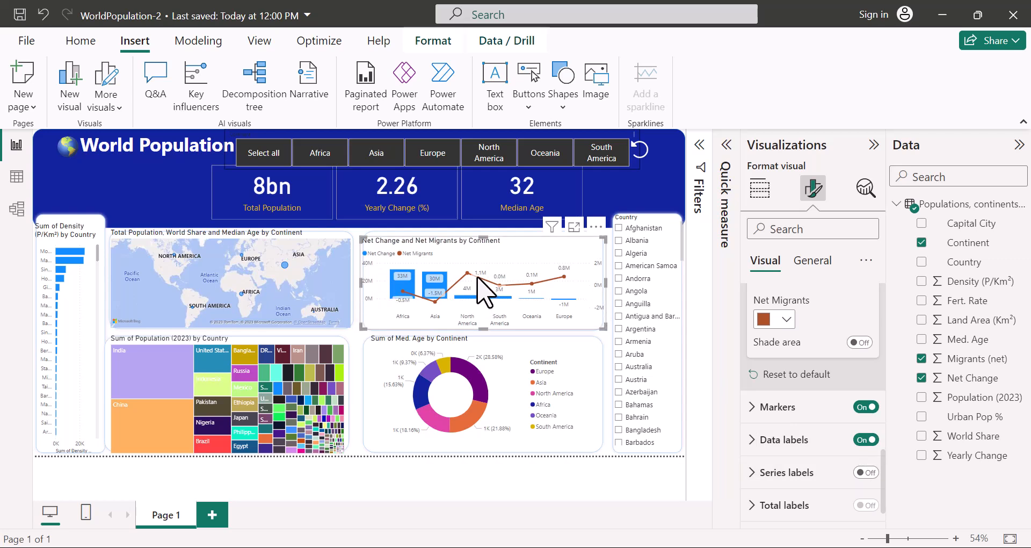
{"action": "mouse_move", "coordinate": [480, 274]}
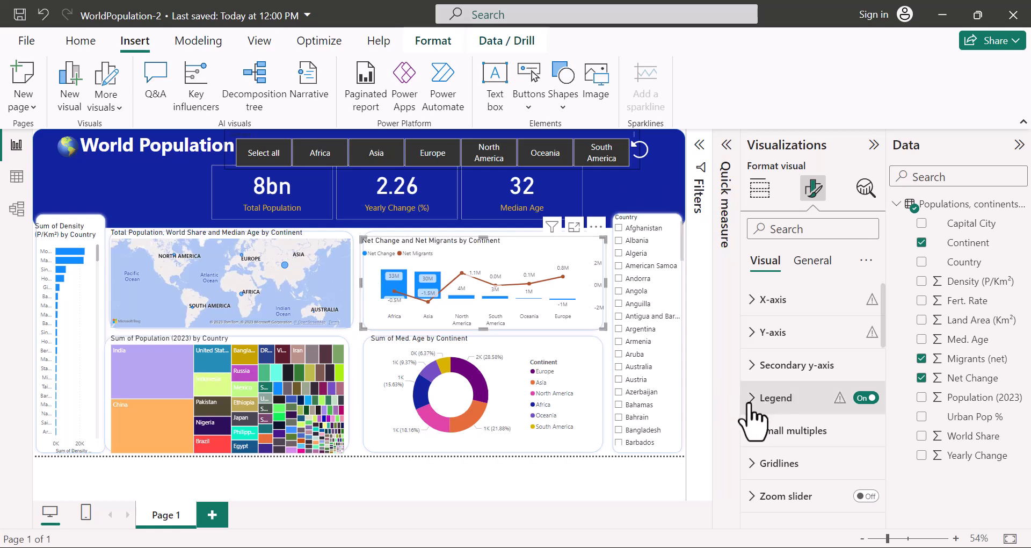
Set the combo chart's legend position to Top center and extend the chart slightly toward the map.
{"action": "left_click", "coordinate": [775, 401]}
{"action": "scroll", "coordinate": [796, 434], "scroll_direction": "down", "scroll_amount": 2}
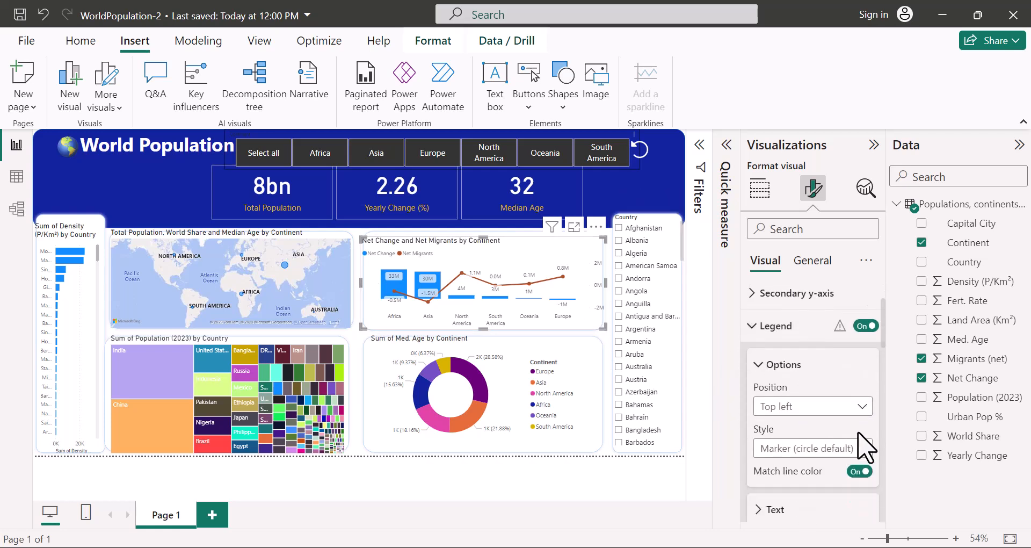
{"action": "left_click", "coordinate": [861, 406]}
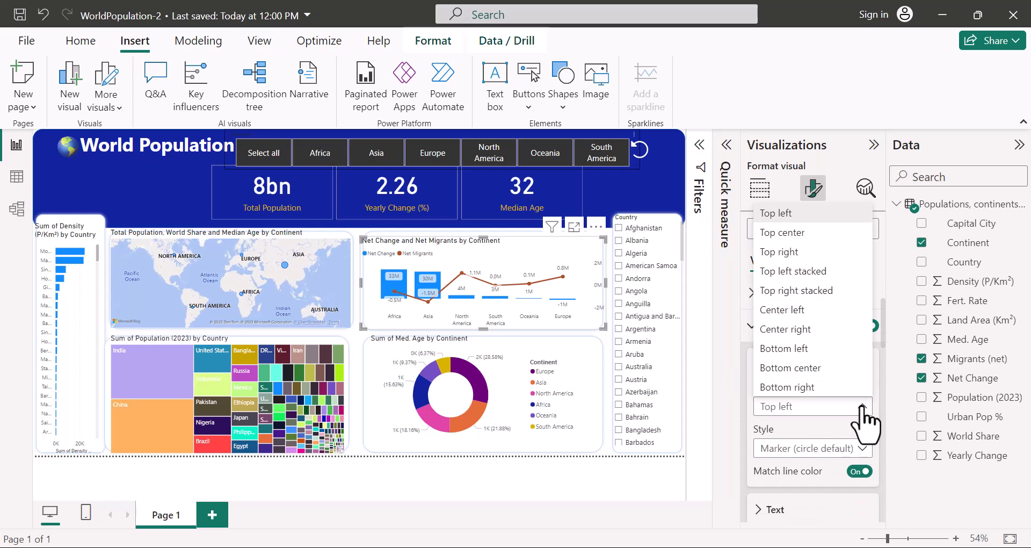
{"action": "left_click", "coordinate": [783, 234]}
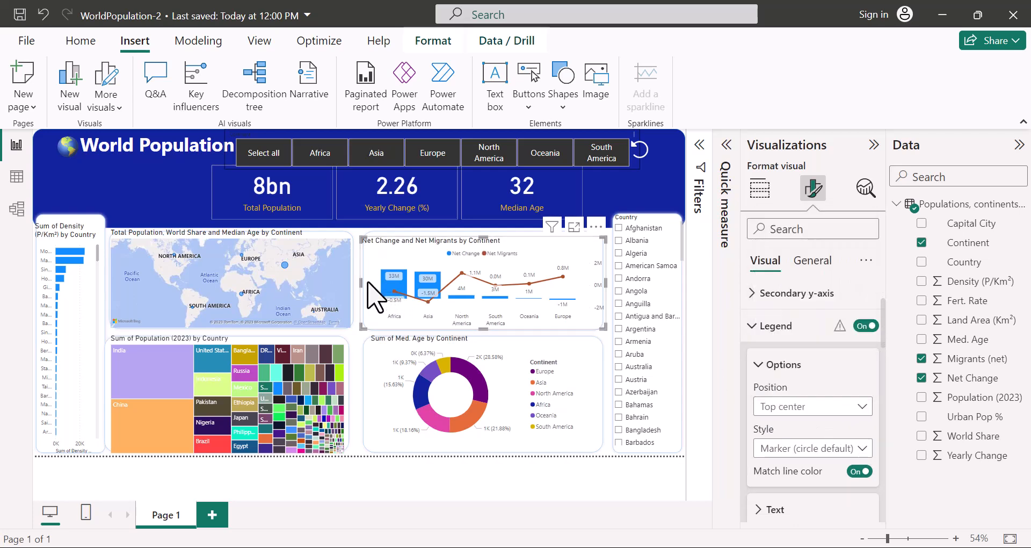
{"action": "left_click_drag", "start_coordinate": [358, 284], "coordinate": [354, 288]}
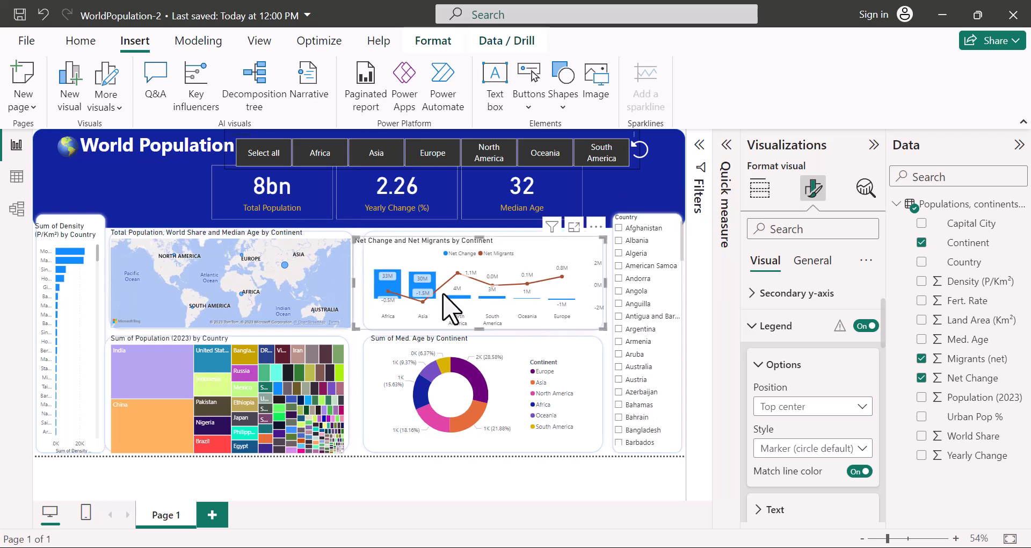
{"action": "left_click", "coordinate": [746, 333]}
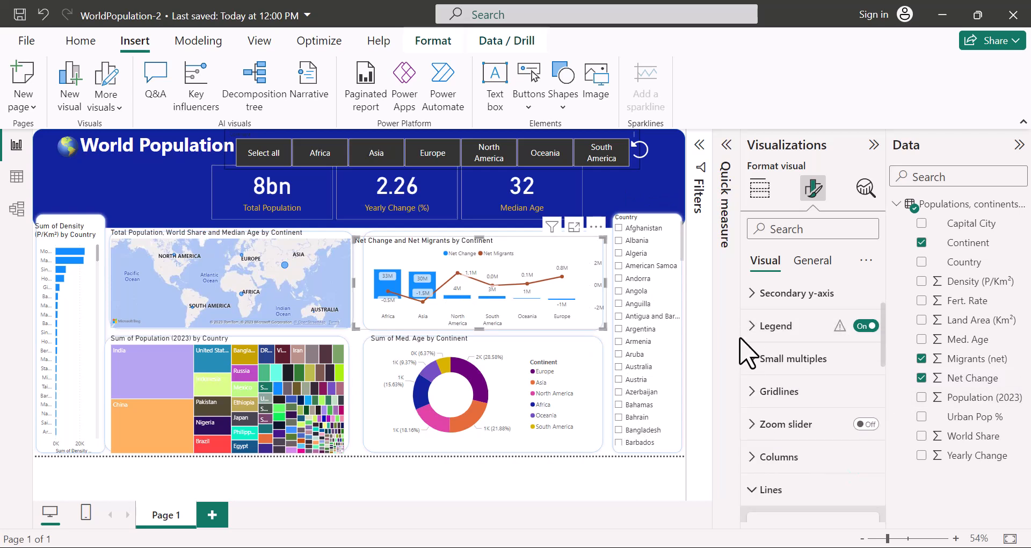
Title the combo chart "Net Population Change and Migration" in bold, centered, at font size 16.
{"action": "left_click", "coordinate": [811, 261]}
{"action": "left_click", "coordinate": [781, 334]}
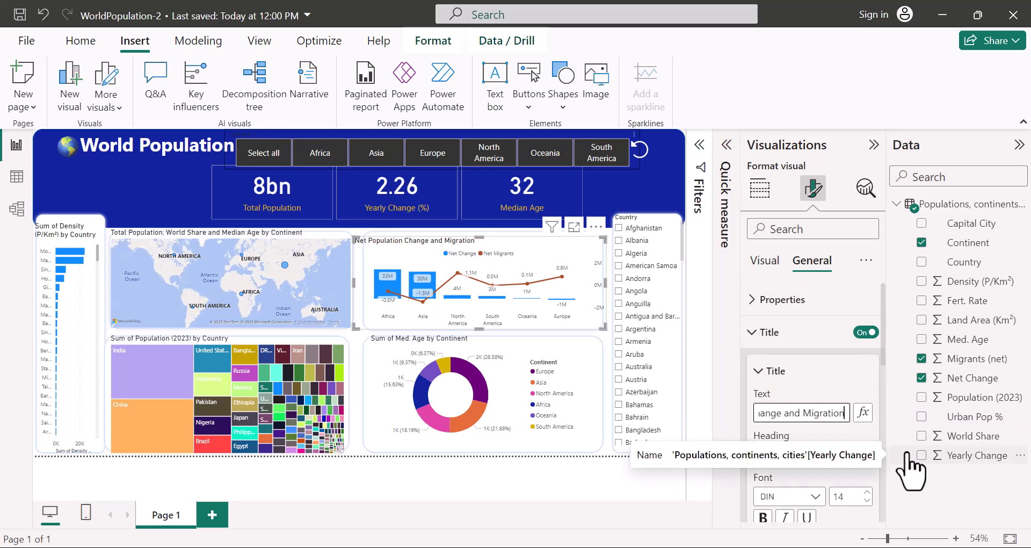
{"action": "scroll", "coordinate": [792, 442], "scroll_direction": "down", "scroll_amount": 5}
{"action": "left_click", "coordinate": [786, 433]}
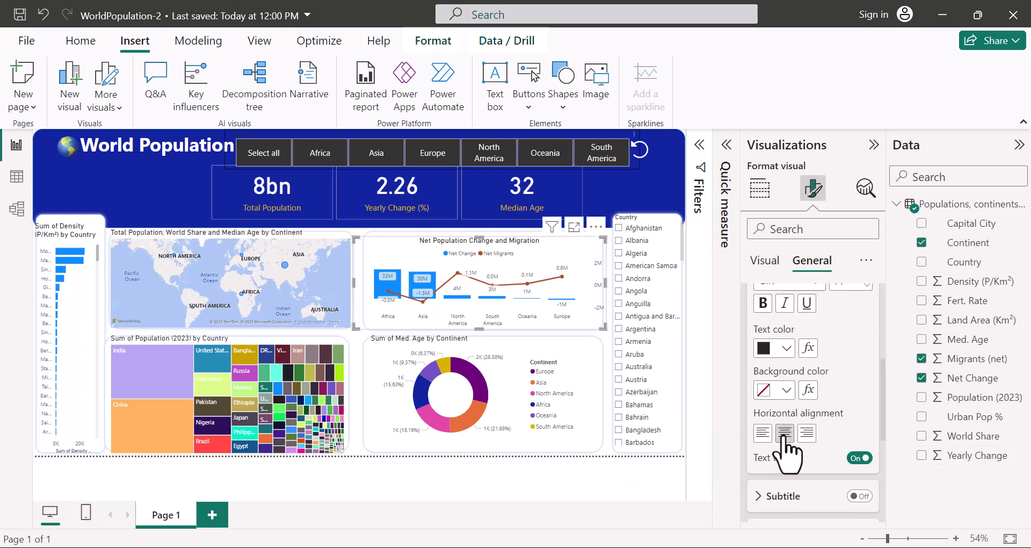
{"action": "left_click", "coordinate": [763, 302]}
{"action": "scroll", "coordinate": [805, 349], "scroll_direction": "up", "scroll_amount": 2}
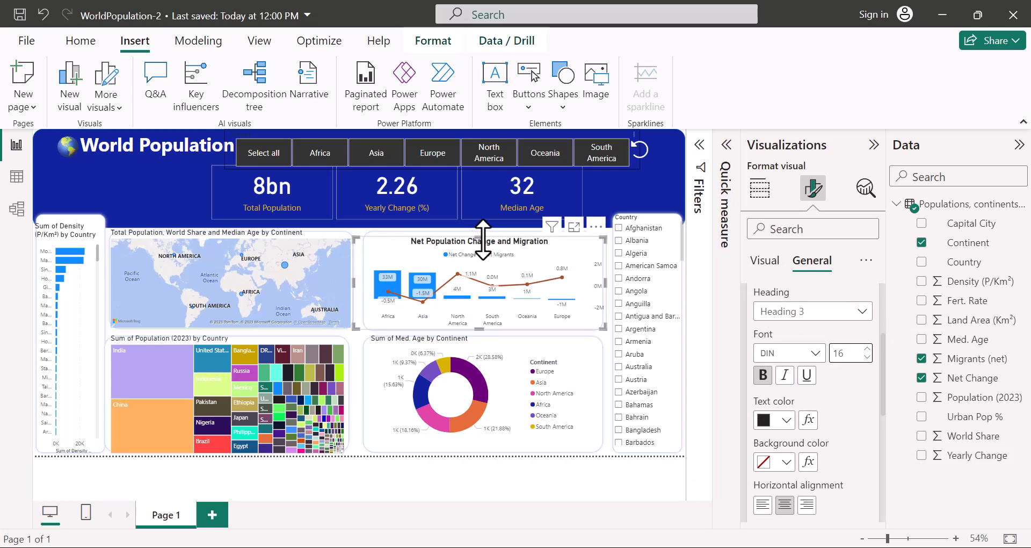
Title the map "Population by Continent" in bold, centered, at font size 16.
{"action": "left_click", "coordinate": [228, 252]}
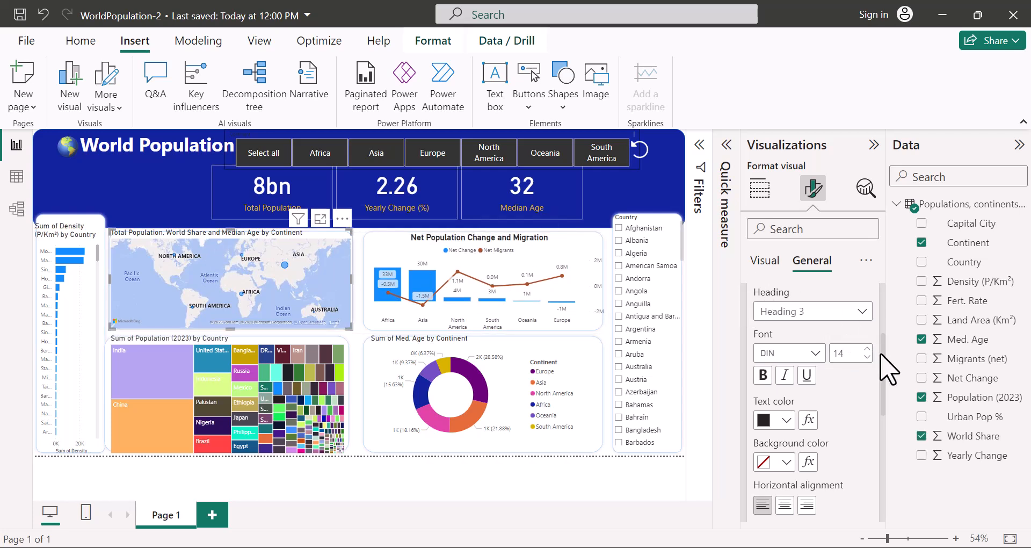
{"action": "scroll", "coordinate": [813, 440], "scroll_direction": "up", "scroll_amount": 4}
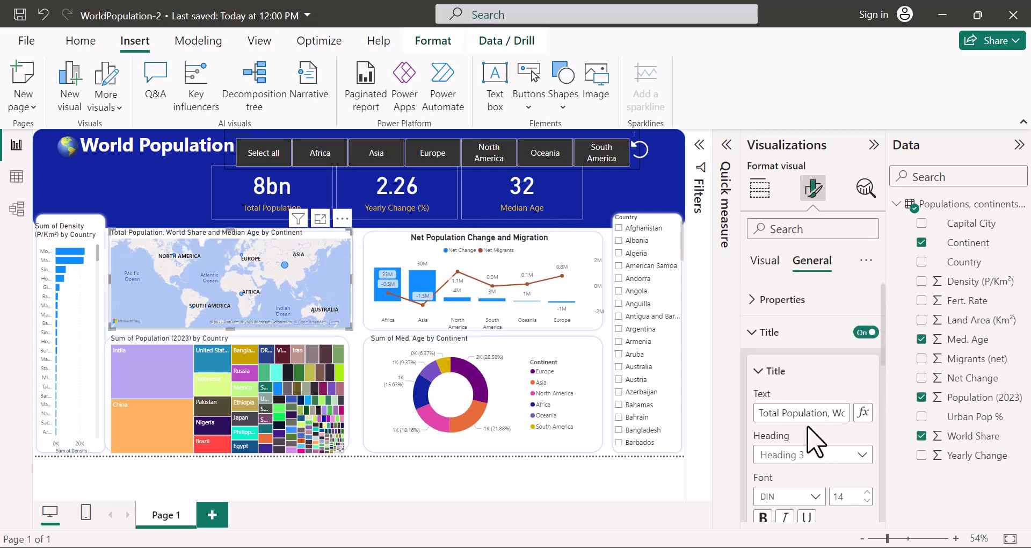
{"action": "left_click", "coordinate": [783, 416]}
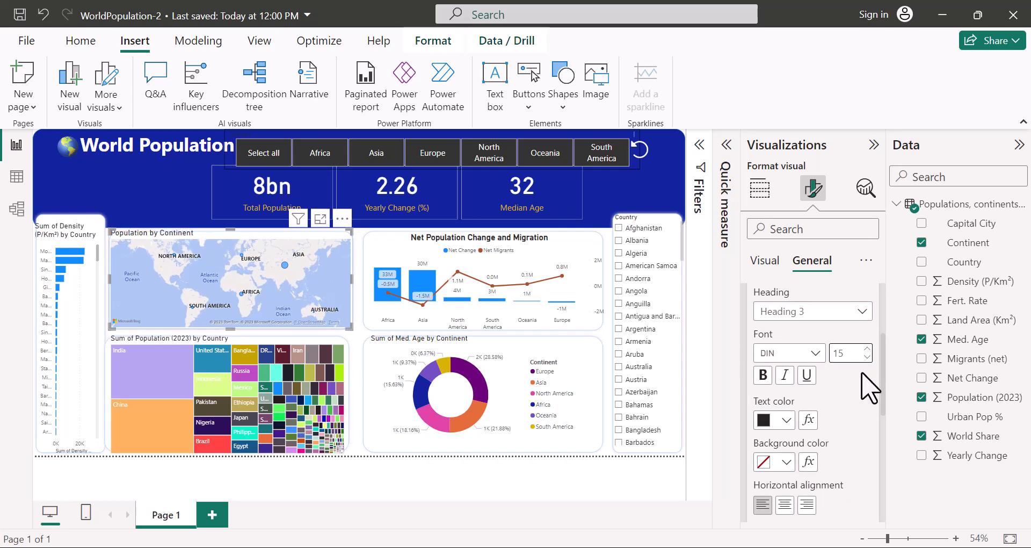
{"action": "left_click", "coordinate": [866, 348]}
{"action": "left_click", "coordinate": [765, 376]}
{"action": "left_click", "coordinate": [785, 504]}
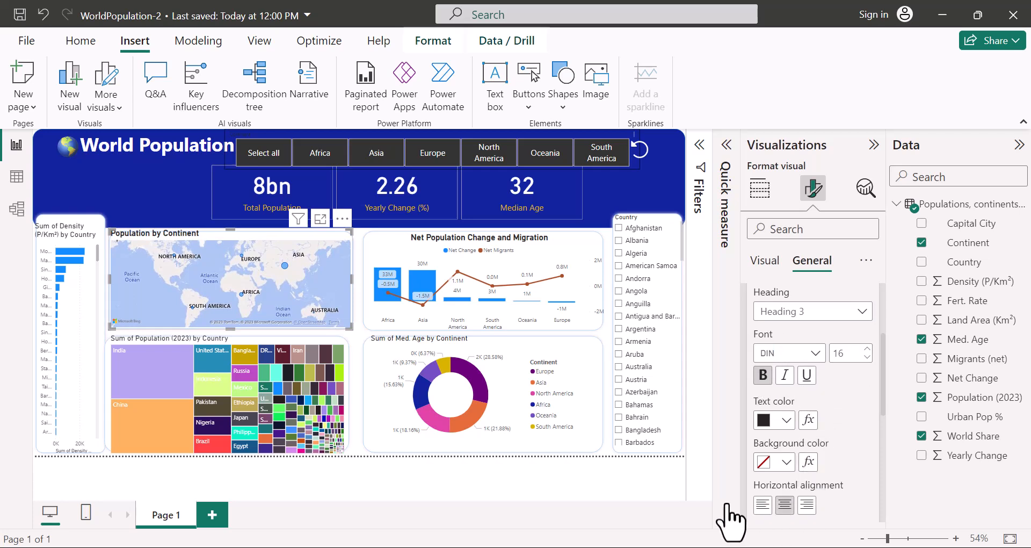
Title the donut chart "Median Age by Continent" in bold and centered.
{"action": "left_click", "coordinate": [577, 368]}
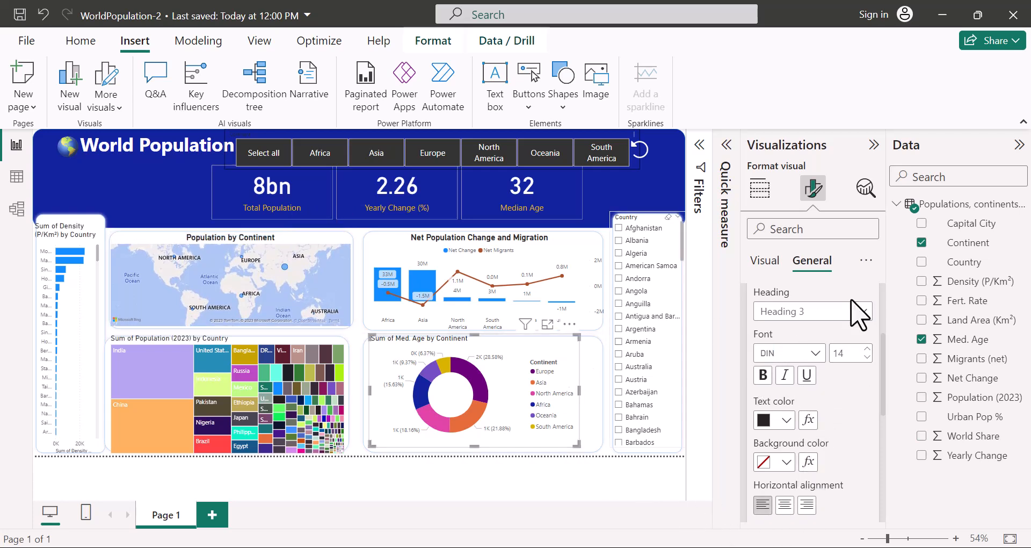
{"action": "scroll", "coordinate": [806, 402], "scroll_direction": "up", "scroll_amount": 3}
{"action": "left_click_drag", "start_coordinate": [775, 417], "coordinate": [745, 421]}
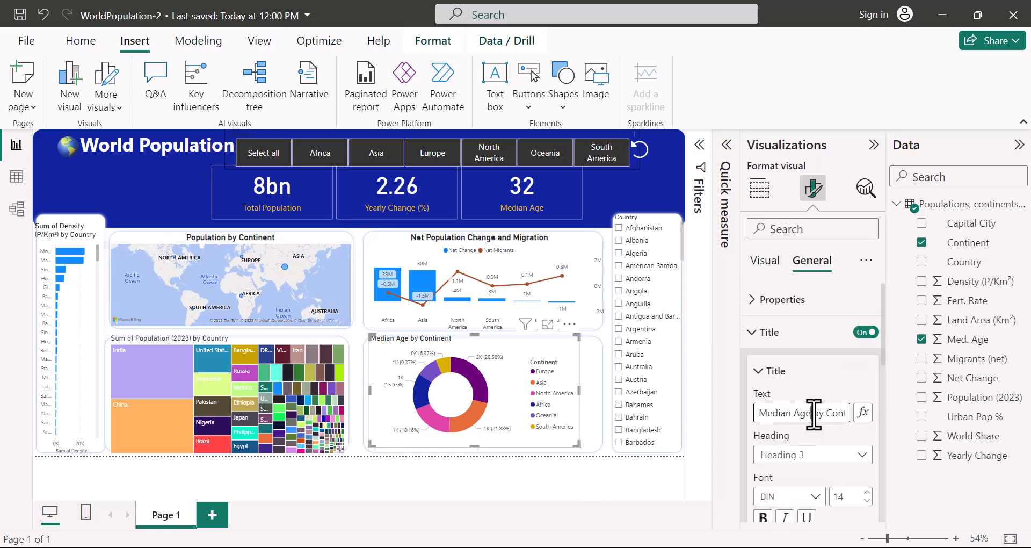
{"action": "scroll", "coordinate": [822, 443], "scroll_direction": "down", "scroll_amount": 2}
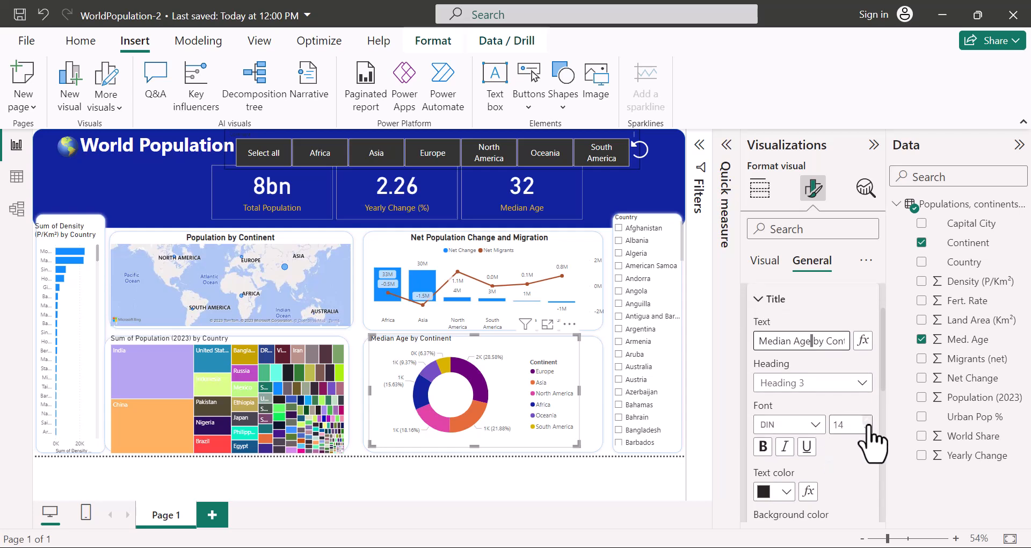
{"action": "scroll", "coordinate": [828, 470], "scroll_direction": "down", "scroll_amount": 4}
{"action": "left_click", "coordinate": [784, 432]}
Title the treemap "Population by Country" in bold and center the title.
{"action": "left_click", "coordinate": [141, 338]}
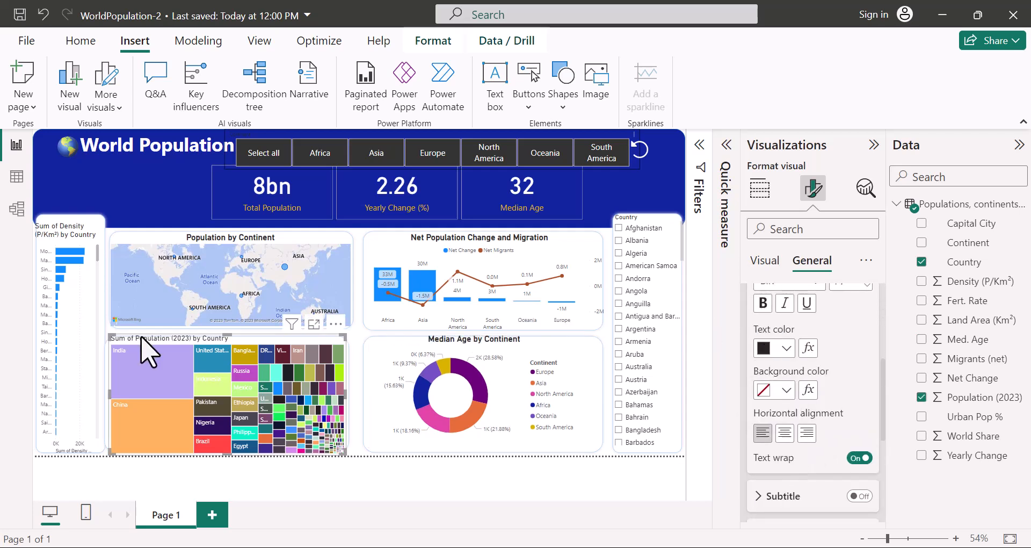
{"action": "scroll", "coordinate": [840, 357], "scroll_direction": "up", "scroll_amount": 4}
{"action": "left_click_drag", "start_coordinate": [790, 412], "coordinate": [748, 419]}
{"action": "key", "text": "BackSpace"}
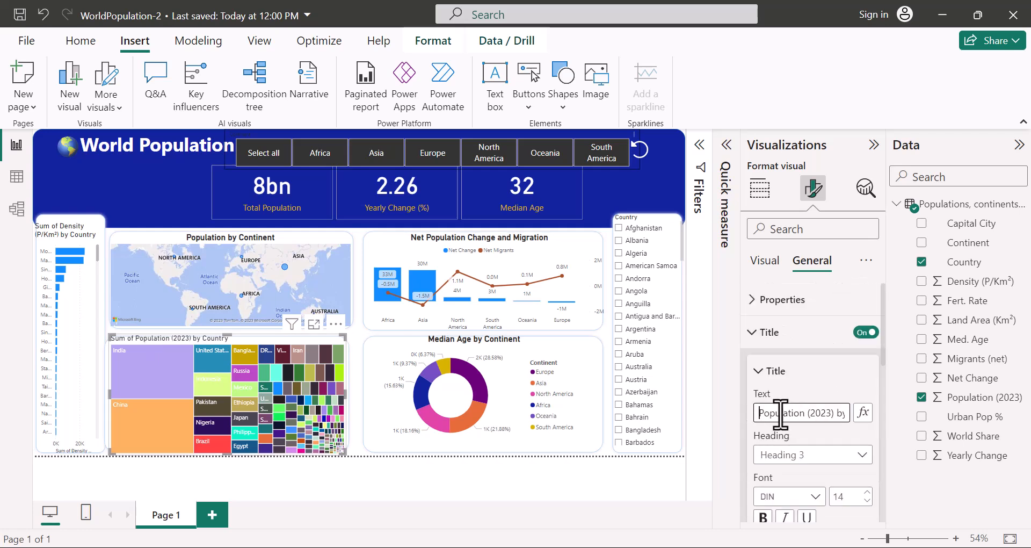
{"action": "scroll", "coordinate": [805, 437], "scroll_direction": "down", "scroll_amount": 3}
{"action": "left_click", "coordinate": [785, 505]}
{"action": "scroll", "coordinate": [856, 428], "scroll_direction": "down", "scroll_amount": 3}
Retitle the density bar chart "Population Density (P/Km²)".
{"action": "left_click", "coordinate": [81, 238]}
{"action": "scroll", "coordinate": [787, 416], "scroll_direction": "up", "scroll_amount": 5}
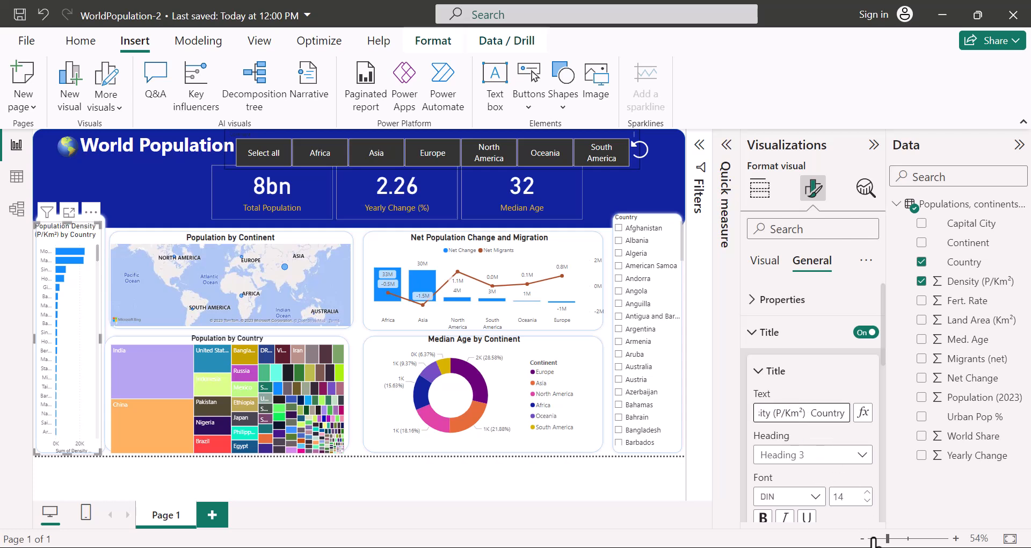
{"action": "key", "text": "BackSpace"}
{"action": "key", "text": "BackSpace"}
{"action": "key", "text": "BackSpace"}
{"action": "key", "text": "BackSpace"}
{"action": "key", "text": "BackSpace"}
{"action": "key", "text": "BackSpace"}
{"action": "key", "text": "BackSpace"}
{"action": "key", "text": "BackSpace"}
{"action": "key", "text": "BackSpace"}
{"action": "key", "text": "BackSpace"}
{"action": "key", "text": "BackSpace"}
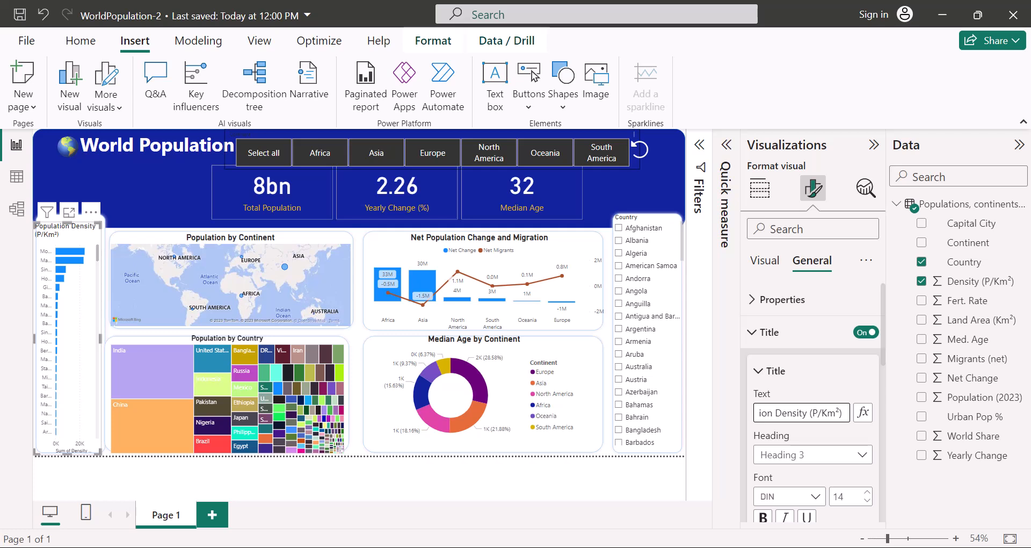
Format the density bar chart's title as bold, font size 16 and centered.
{"action": "scroll", "coordinate": [822, 456], "scroll_direction": "down", "scroll_amount": 2}
{"action": "left_click", "coordinate": [762, 447]}
{"action": "left_click", "coordinate": [866, 421]}
{"action": "left_click", "coordinate": [867, 421]}
{"action": "scroll", "coordinate": [851, 462], "scroll_direction": "down", "scroll_amount": 2}
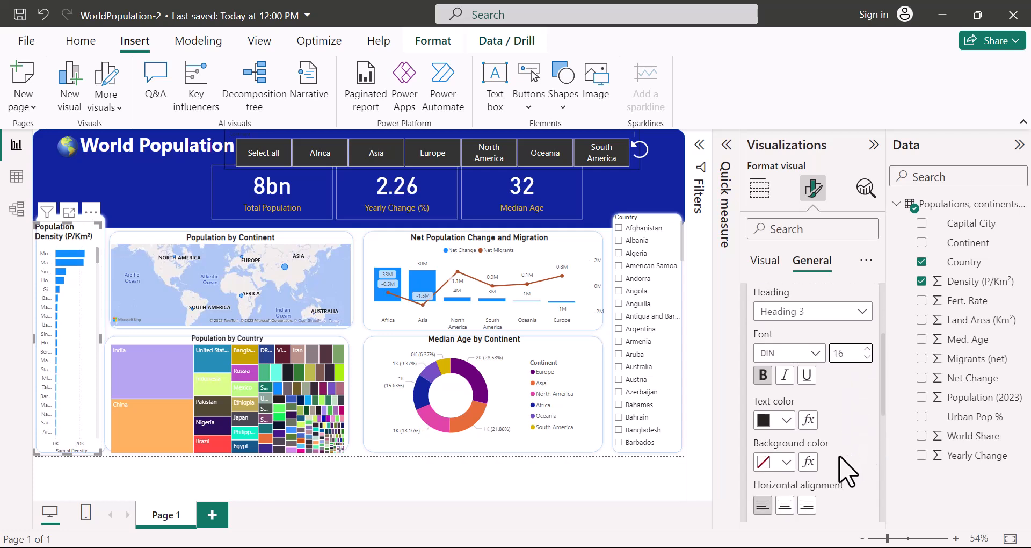
{"action": "left_click", "coordinate": [784, 504]}
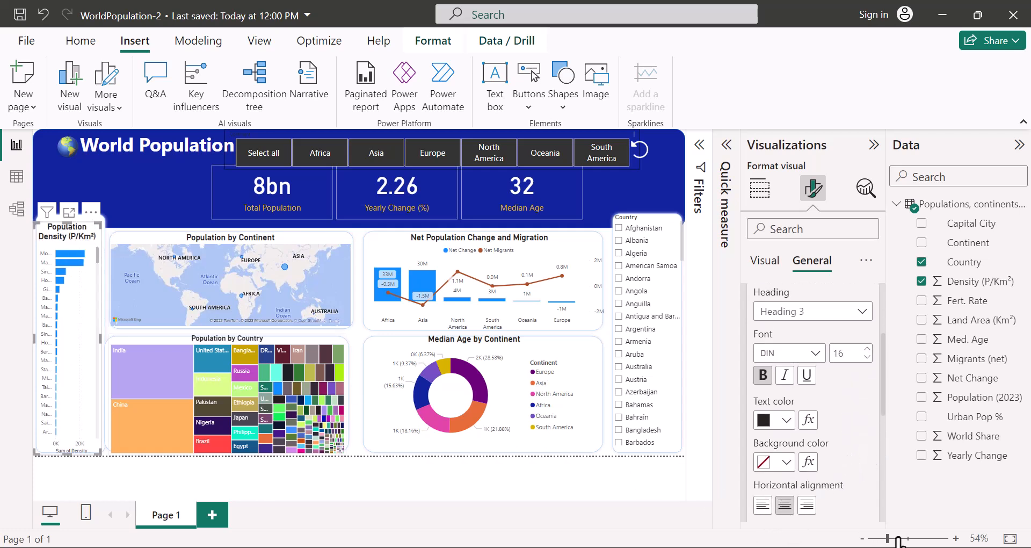
{"action": "scroll", "coordinate": [754, 395], "scroll_direction": "down", "scroll_amount": 5}
Nudge the Net Population Change and Migration chart slightly toward the map and save the report.
{"action": "left_click", "coordinate": [541, 250]}
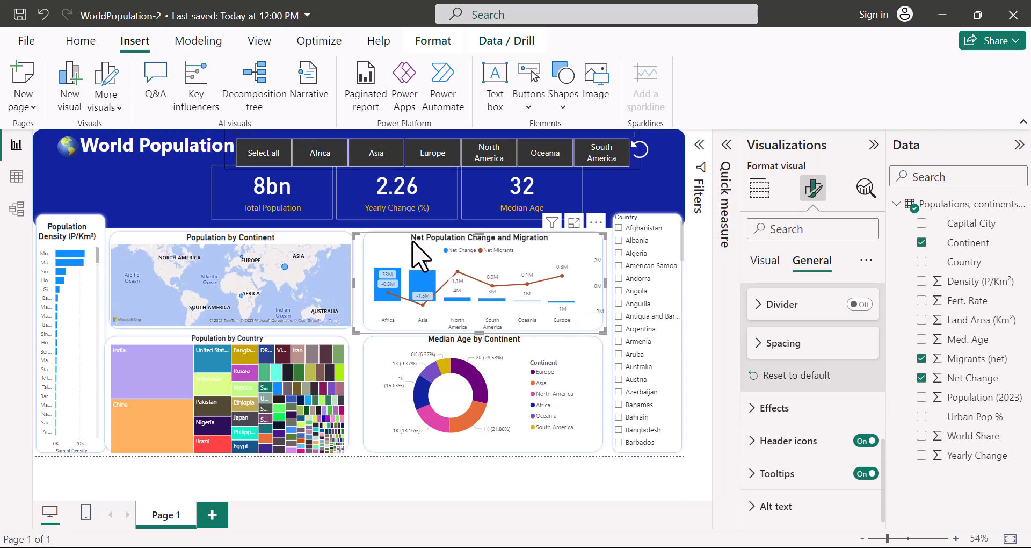
{"action": "left_click_drag", "start_coordinate": [404, 243], "coordinate": [399, 245]}
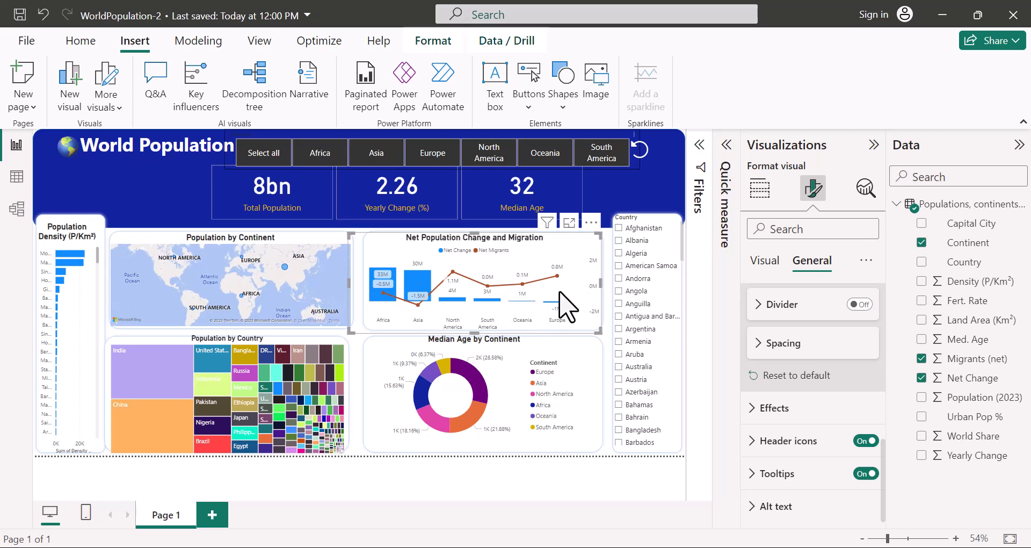
{"action": "key", "text": "ctrl+s"}
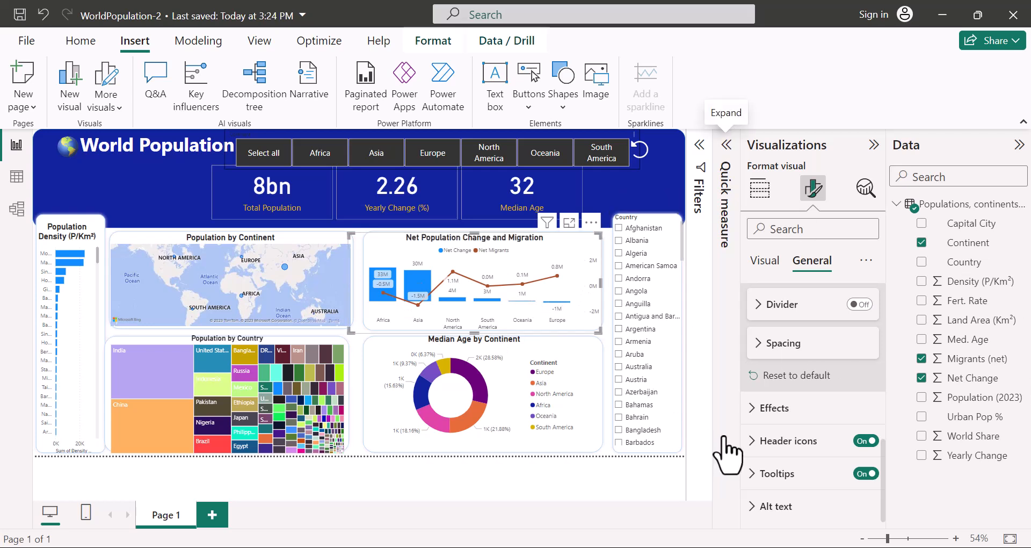
Turn off the country slicer's header and extend the slicer down to the bottom of its card.
{"action": "left_click", "coordinate": [679, 257]}
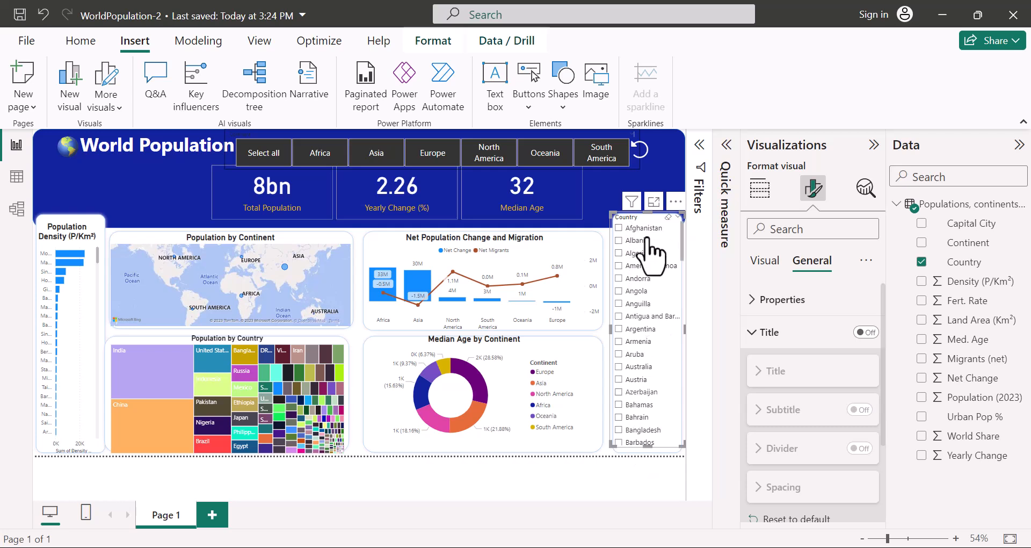
{"action": "left_click", "coordinate": [765, 261]}
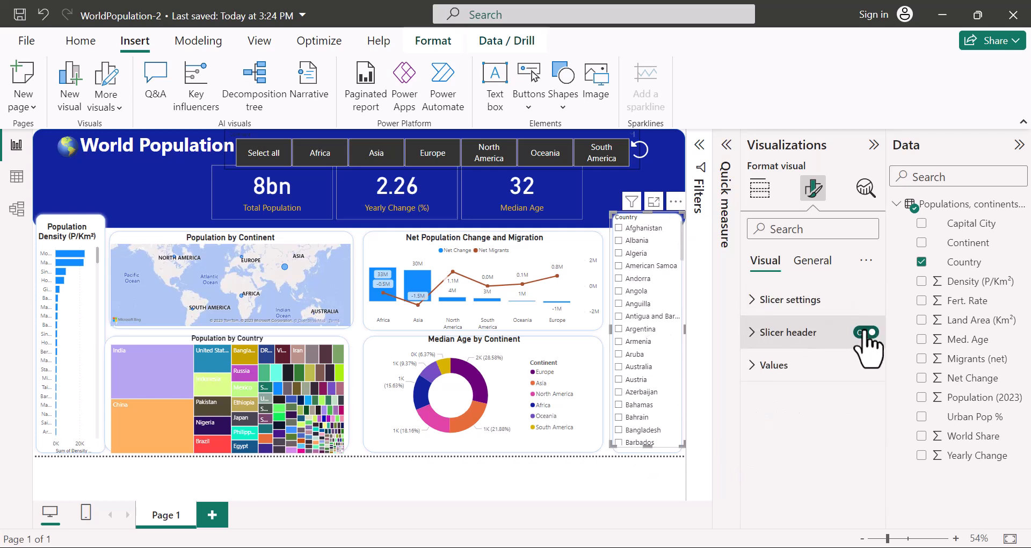
{"action": "left_click", "coordinate": [866, 333]}
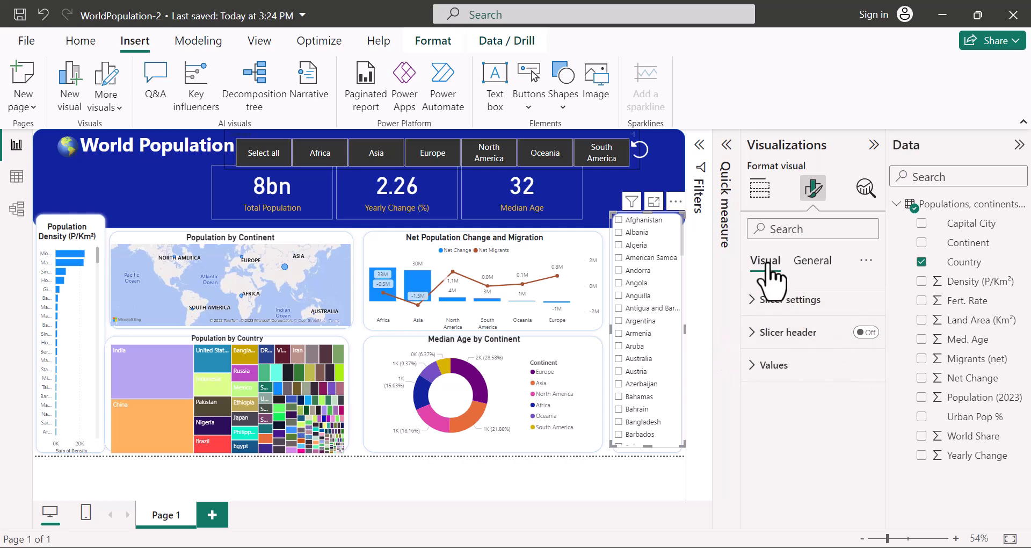
{"action": "left_click", "coordinate": [863, 331]}
{"action": "left_click", "coordinate": [869, 334]}
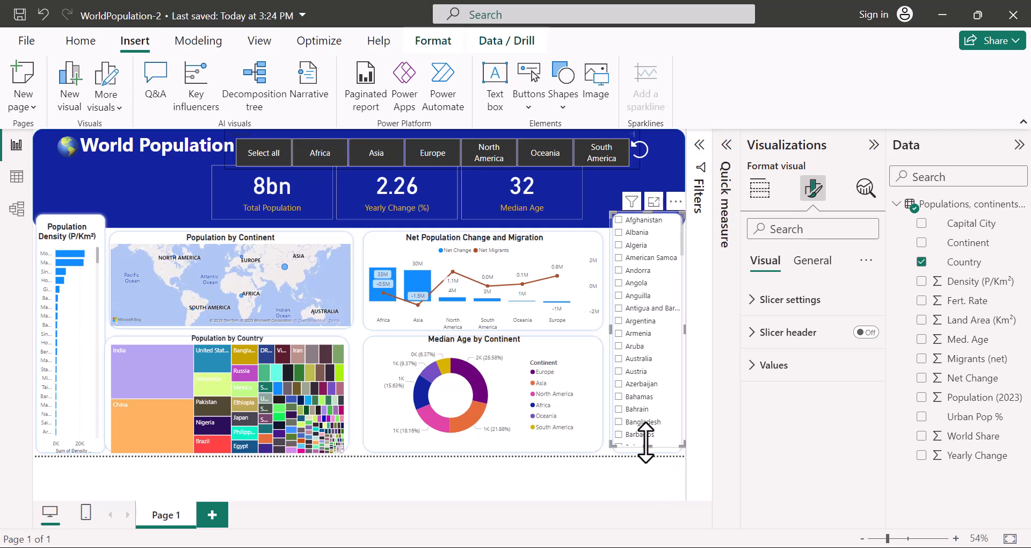
{"action": "left_click_drag", "start_coordinate": [646, 445], "coordinate": [645, 453]}
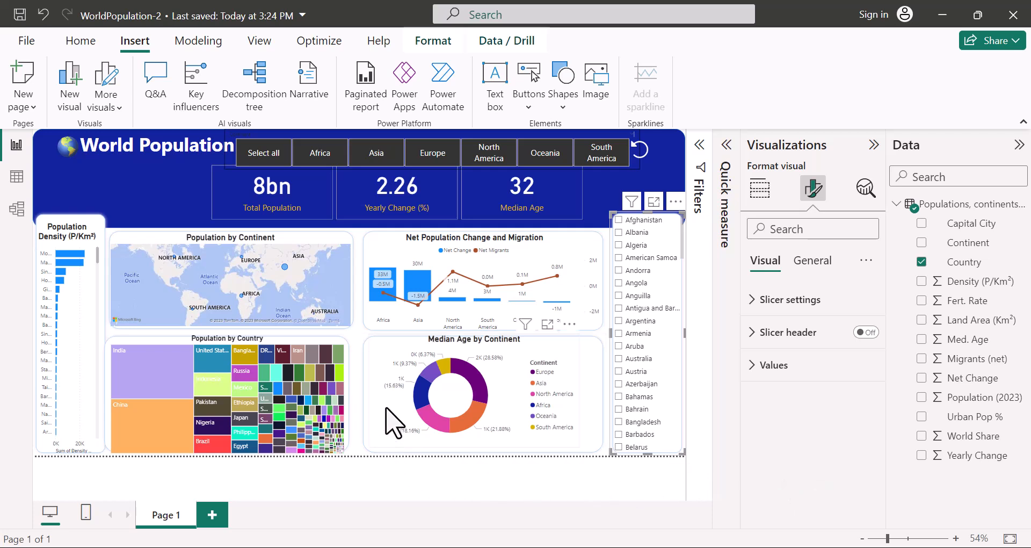
Set the donut chart's detail label contents to Data value.
{"action": "left_click", "coordinate": [395, 422]}
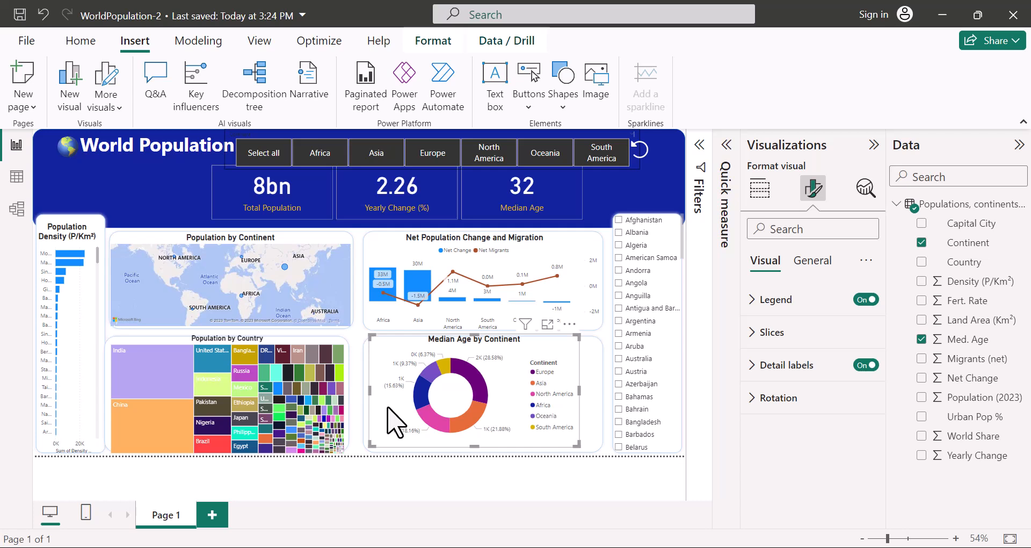
{"action": "left_click", "coordinate": [865, 365]}
{"action": "left_click", "coordinate": [866, 365]}
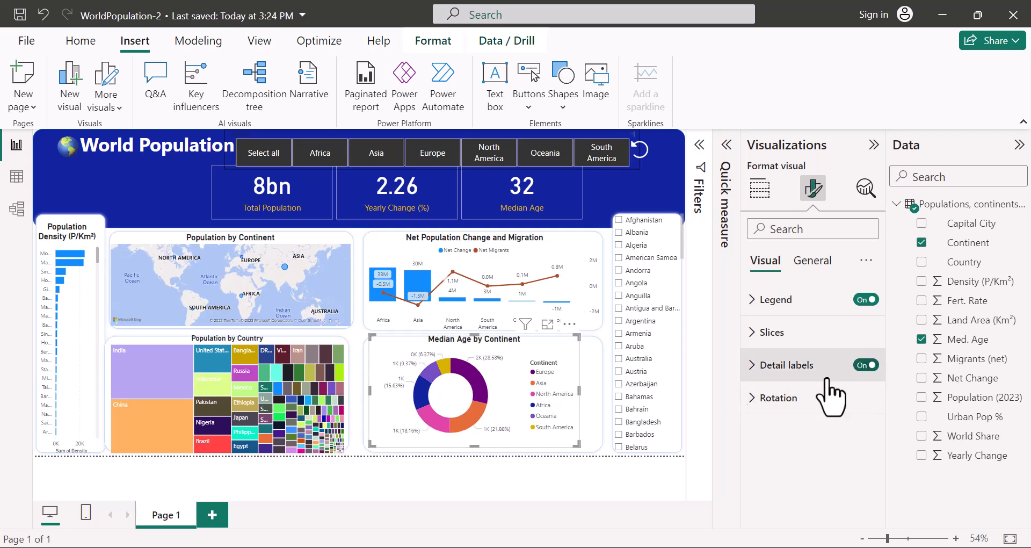
{"action": "left_click", "coordinate": [754, 365]}
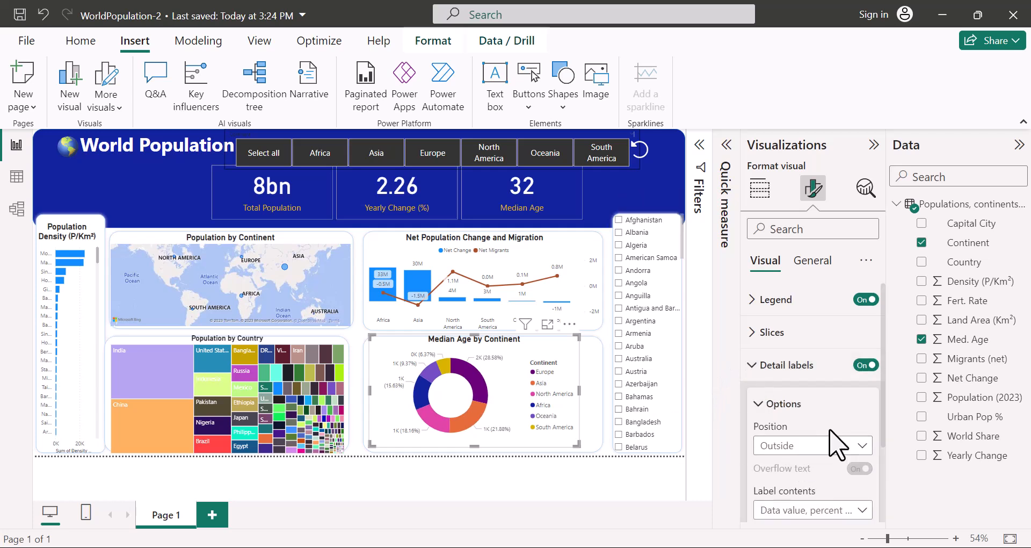
{"action": "scroll", "coordinate": [775, 425], "scroll_direction": "down", "scroll_amount": 2}
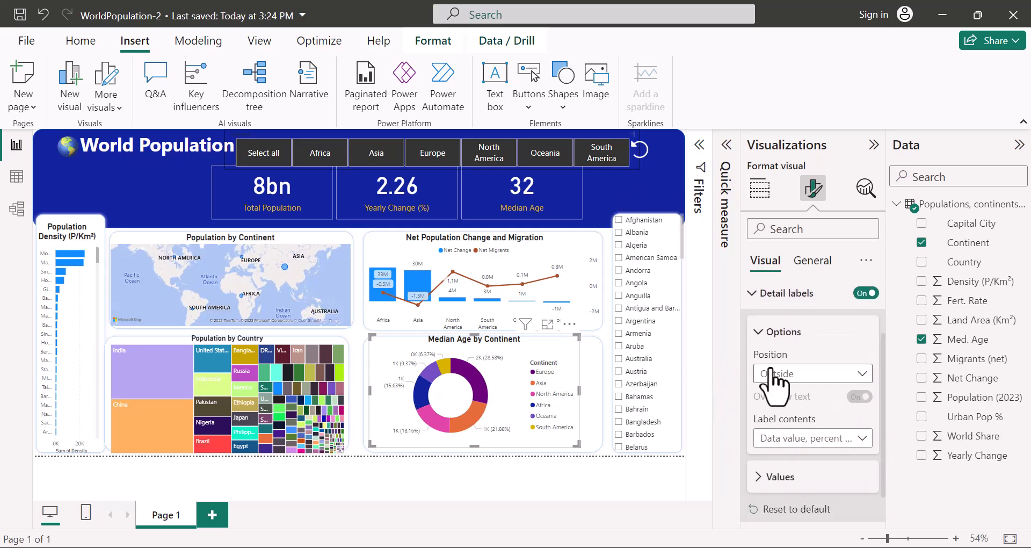
{"action": "scroll", "coordinate": [793, 400], "scroll_direction": "down", "scroll_amount": 1}
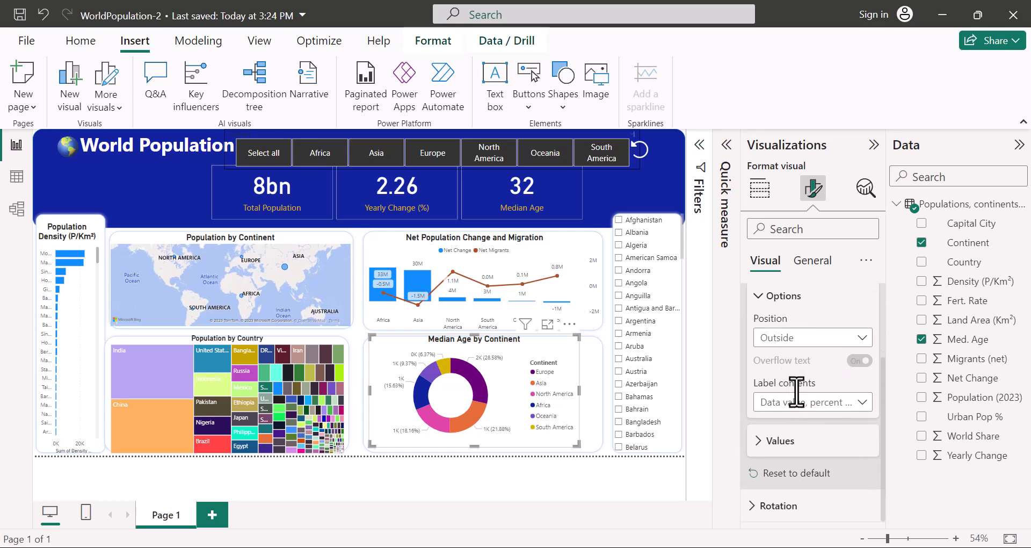
{"action": "left_click", "coordinate": [858, 407]}
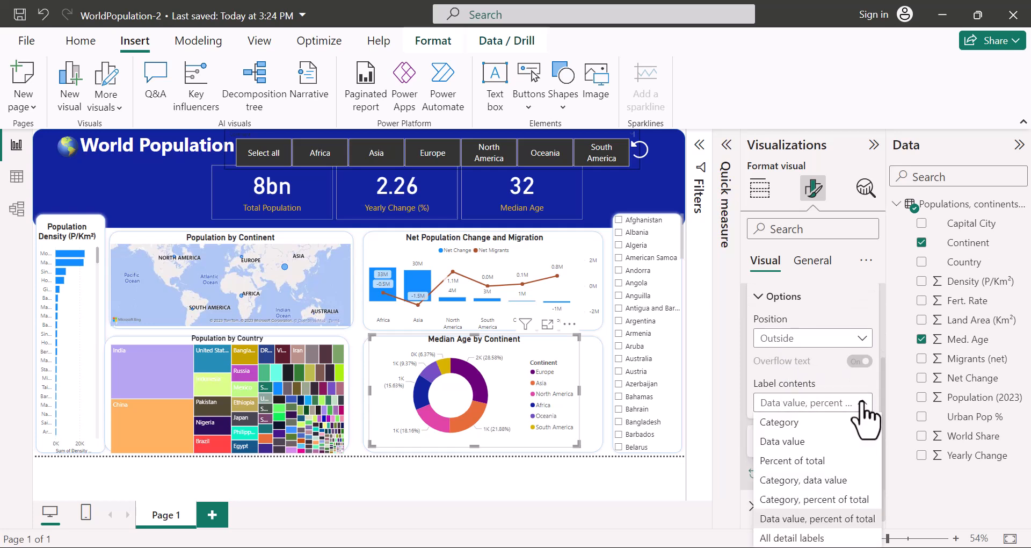
{"action": "left_click", "coordinate": [789, 441]}
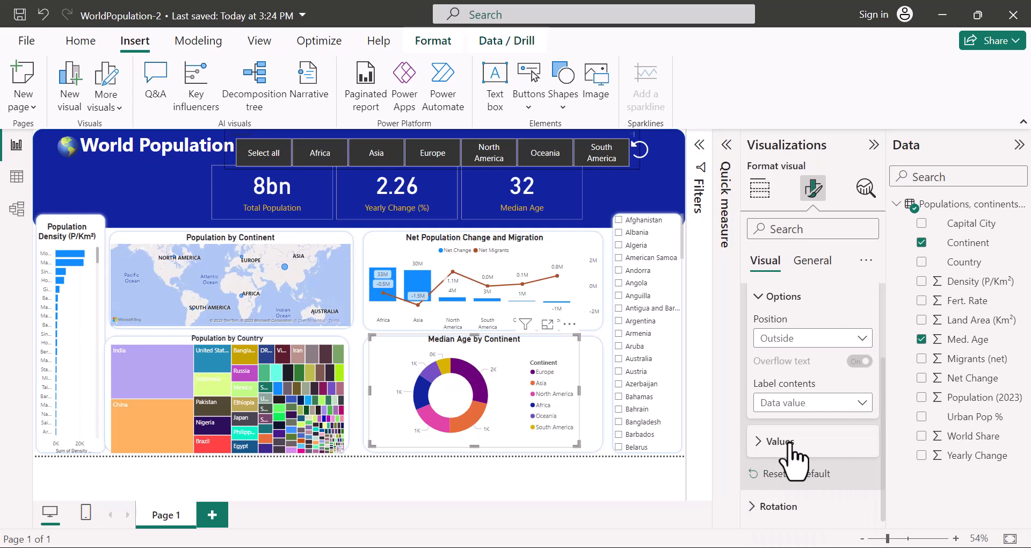
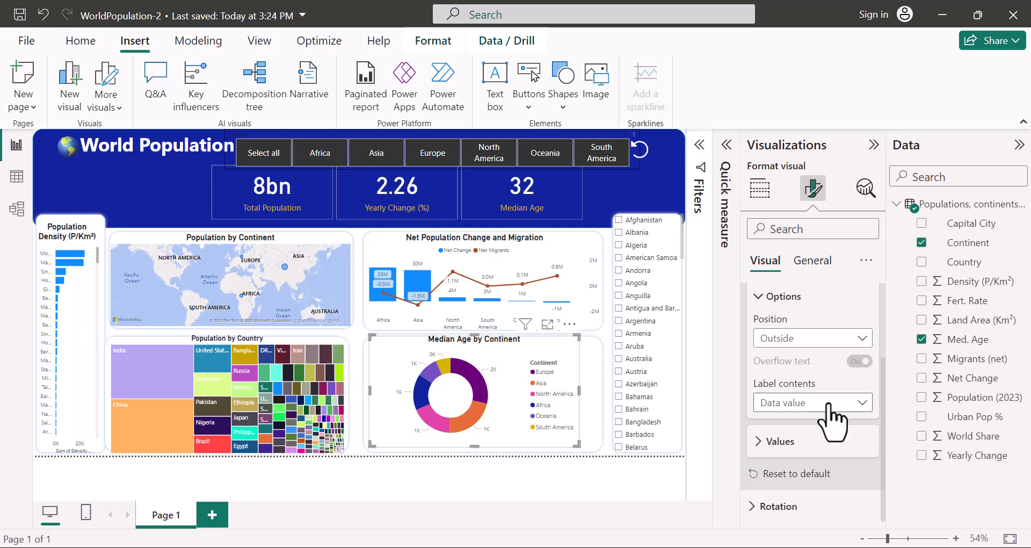
Format the donut chart's detail label values in bold at font size 12.
{"action": "left_click", "coordinate": [758, 442]}
{"action": "scroll", "coordinate": [771, 404], "scroll_direction": "down", "scroll_amount": 3}
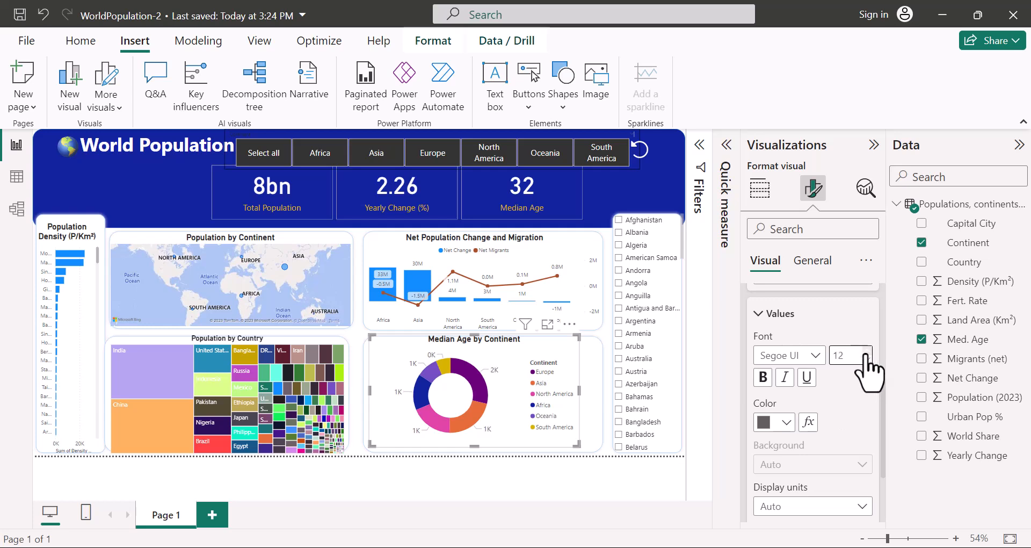
{"action": "left_click", "coordinate": [762, 377]}
{"action": "scroll", "coordinate": [816, 349], "scroll_direction": "up", "scroll_amount": 5}
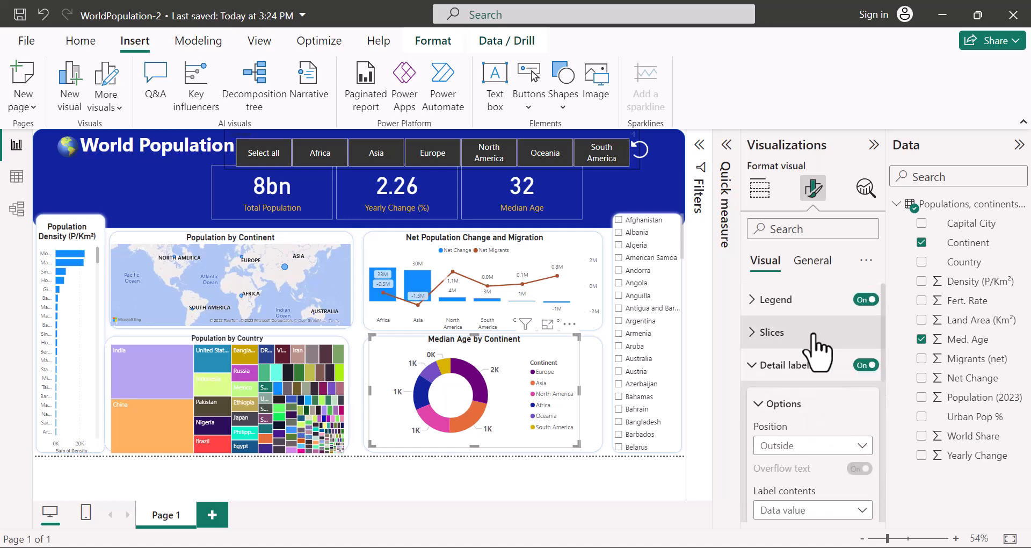
Rename the donut chart's Sum of Med. Age value to "Median Age" and aggregate it by Median.
{"action": "left_click", "coordinate": [759, 188]}
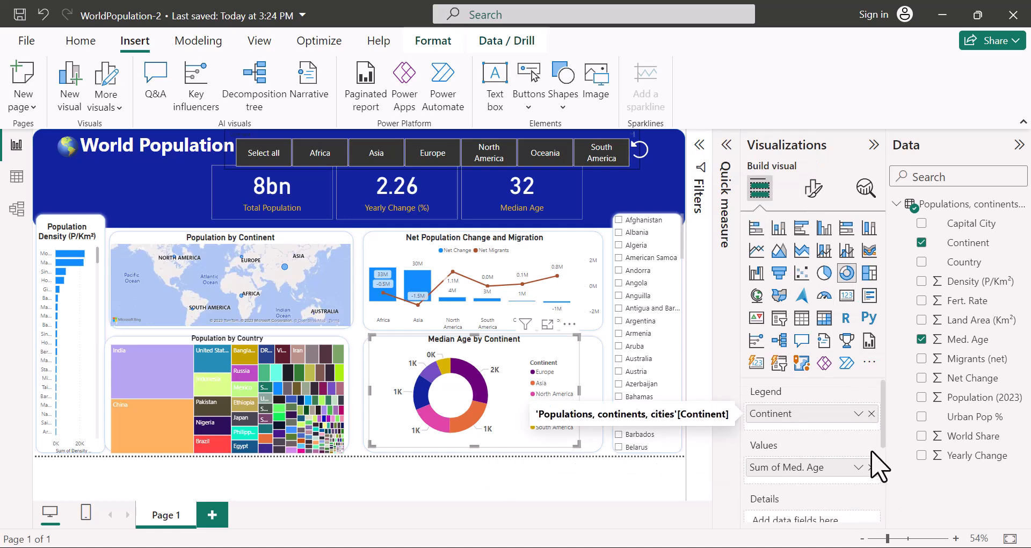
{"action": "left_click", "coordinate": [858, 467]}
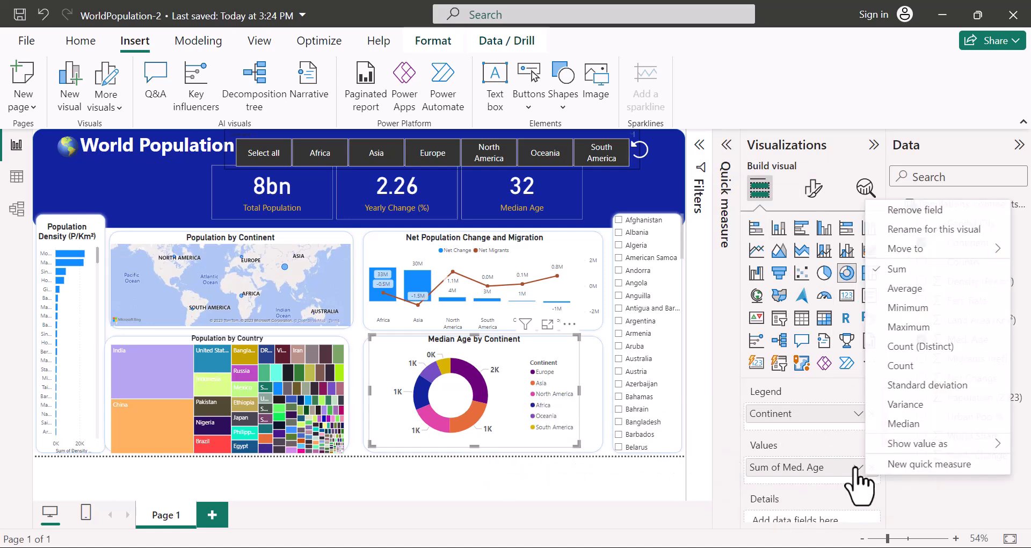
{"action": "left_click", "coordinate": [920, 229]}
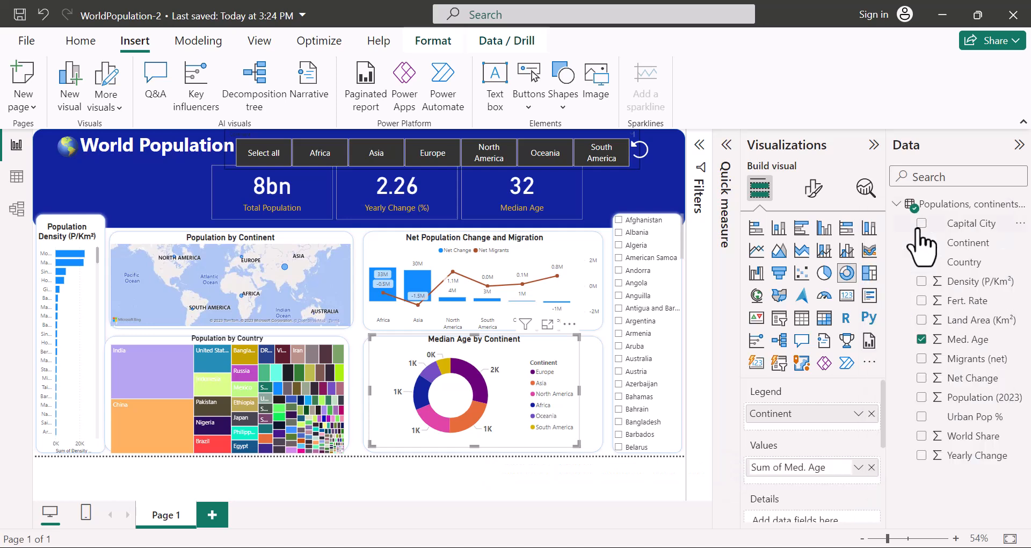
{"action": "type", "text": "Median Age"}
{"action": "key", "text": "Return"}
{"action": "left_click", "coordinate": [857, 467]}
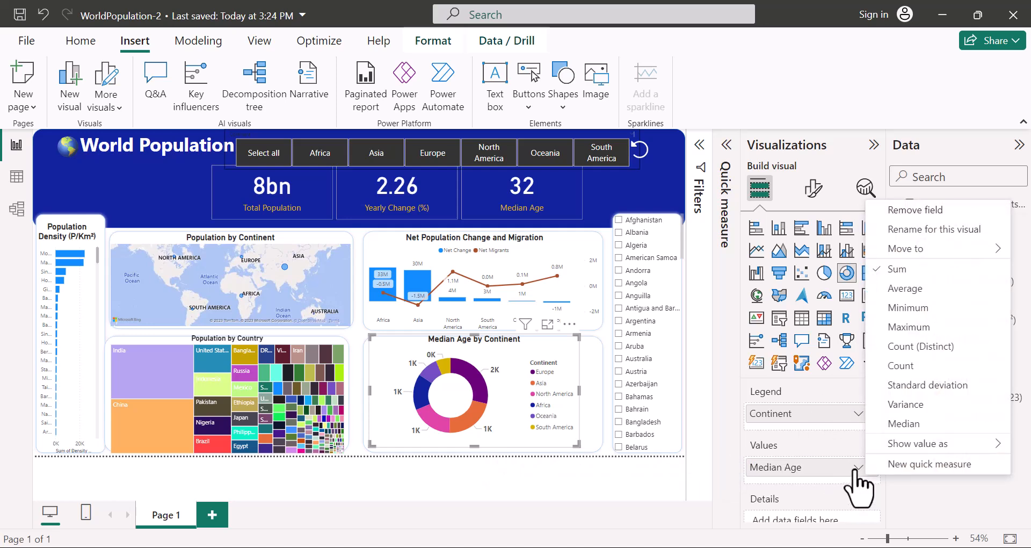
{"action": "left_click", "coordinate": [904, 424]}
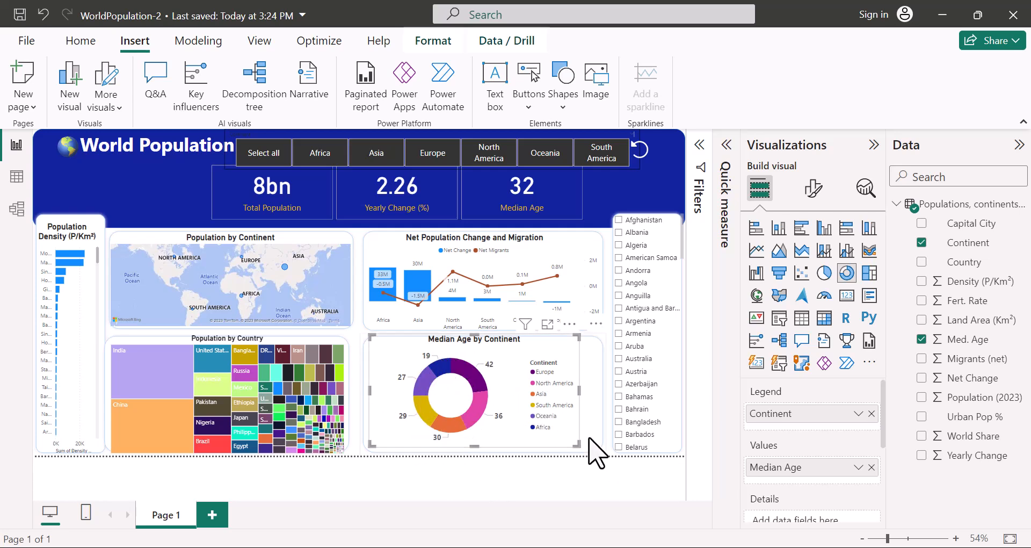
Enlarge the Median Age by Continent donut chart to fill its card.
{"action": "left_click_drag", "start_coordinate": [578, 445], "coordinate": [600, 453]}
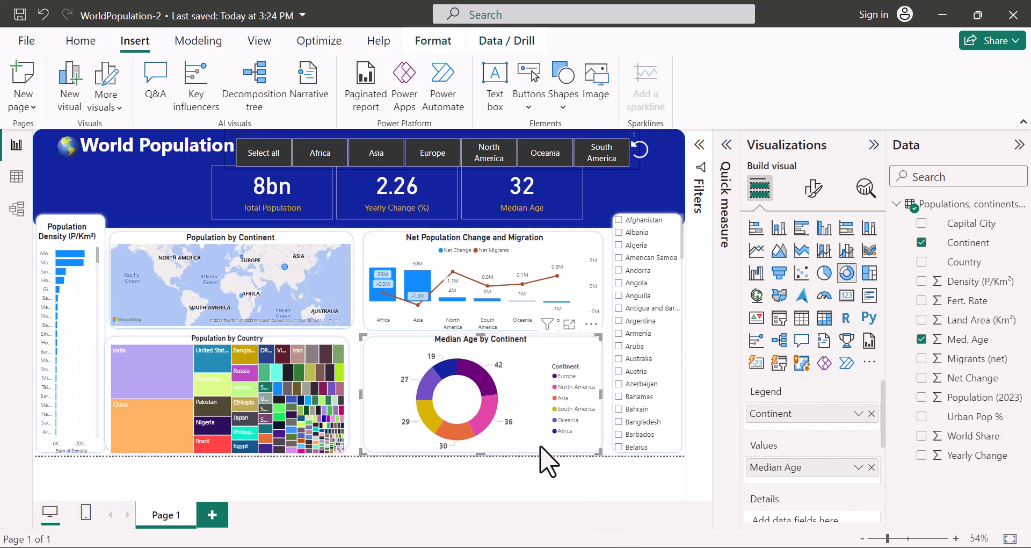
{"action": "mouse_move", "coordinate": [492, 400]}
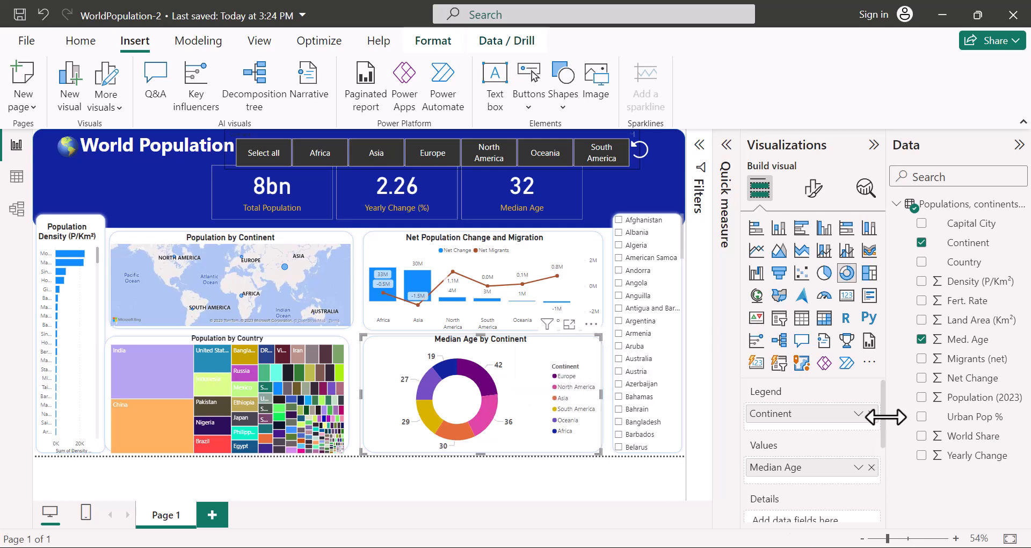
Add Fert. Rate to the donut chart's tooltips and rename it "Fertility Rate" for this visual.
{"action": "scroll", "coordinate": [873, 456], "scroll_direction": "down", "scroll_amount": 1}
{"action": "scroll", "coordinate": [867, 447], "scroll_direction": "down", "scroll_amount": 1}
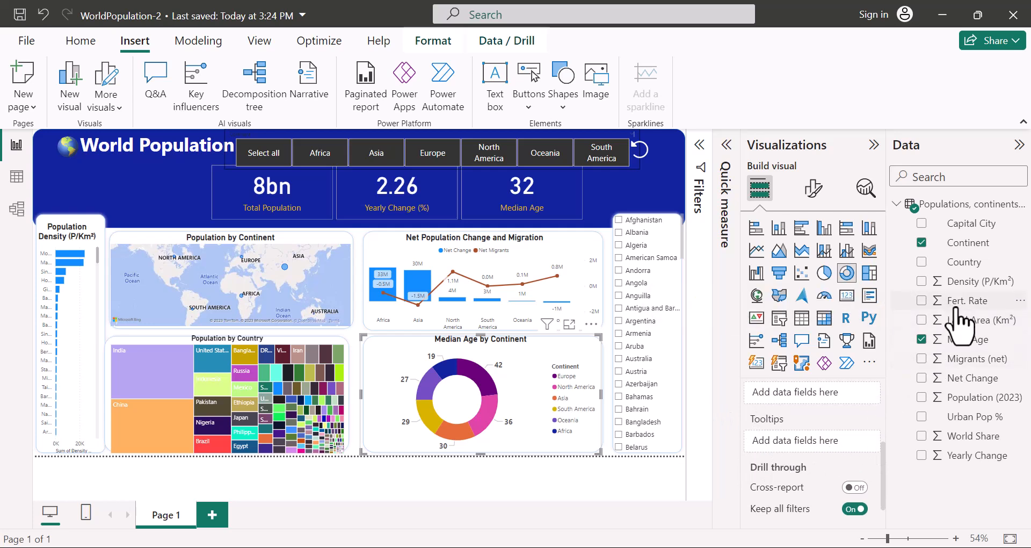
{"action": "left_click_drag", "start_coordinate": [948, 312], "coordinate": [795, 443]}
{"action": "mouse_move", "coordinate": [491, 400]}
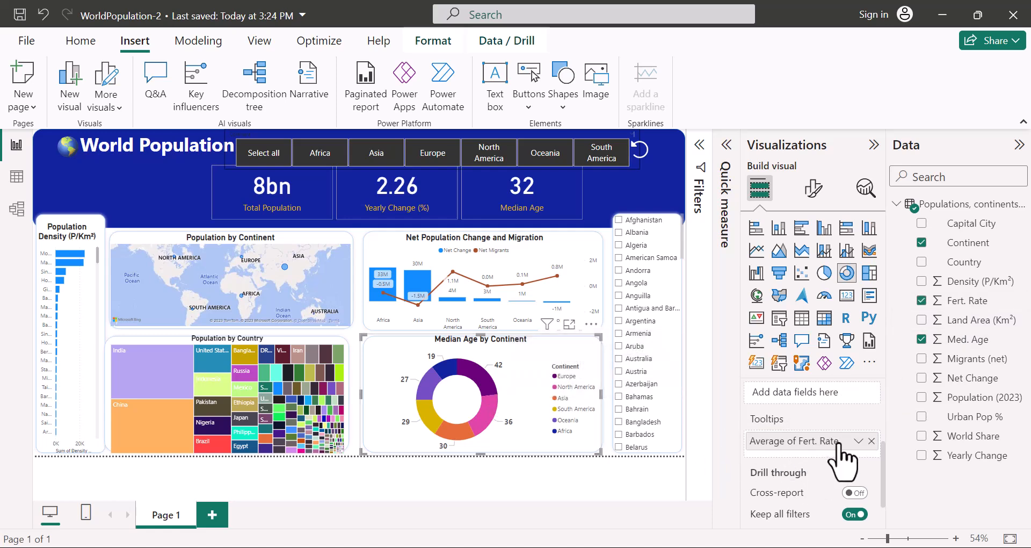
{"action": "left_click", "coordinate": [858, 441]}
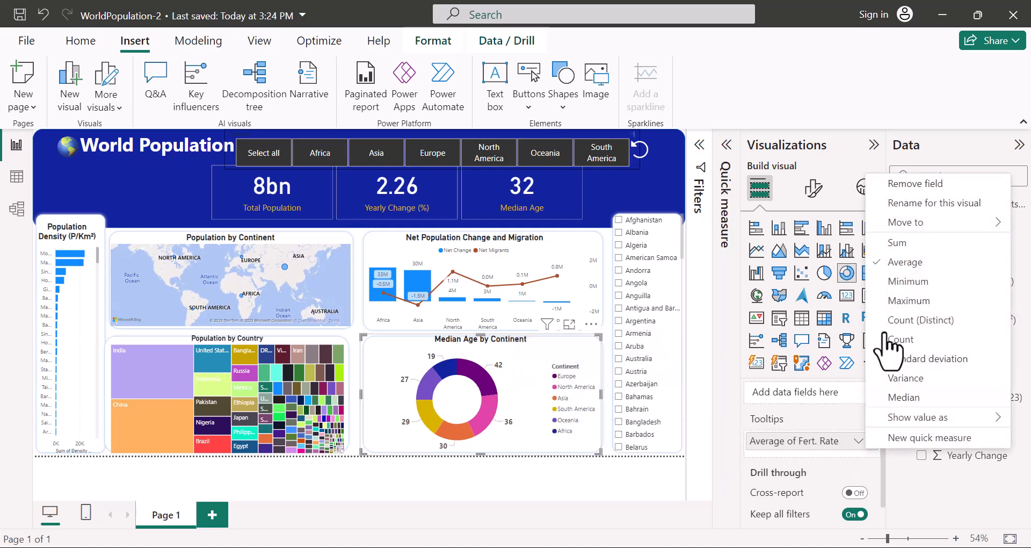
{"action": "left_click", "coordinate": [933, 202]}
{"action": "type", "text": "Fertility Rate"}
{"action": "key", "text": "Return"}
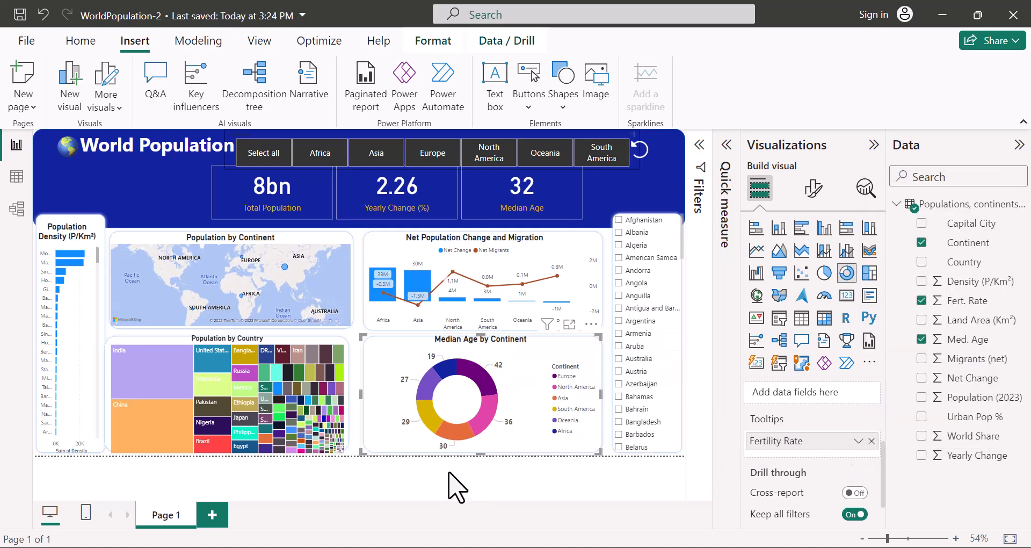
Rename the Population by Country treemap's Sum of Population (2023) value to "Total Population" for this visual.
{"action": "mouse_move", "coordinate": [421, 418]}
{"action": "left_click", "coordinate": [155, 377]}
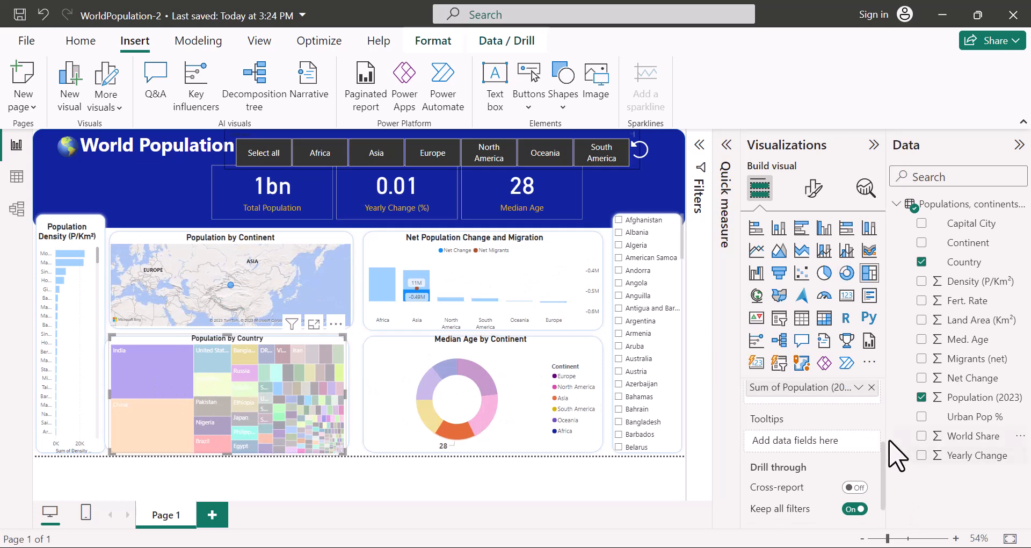
{"action": "scroll", "coordinate": [869, 434], "scroll_direction": "up", "scroll_amount": 4}
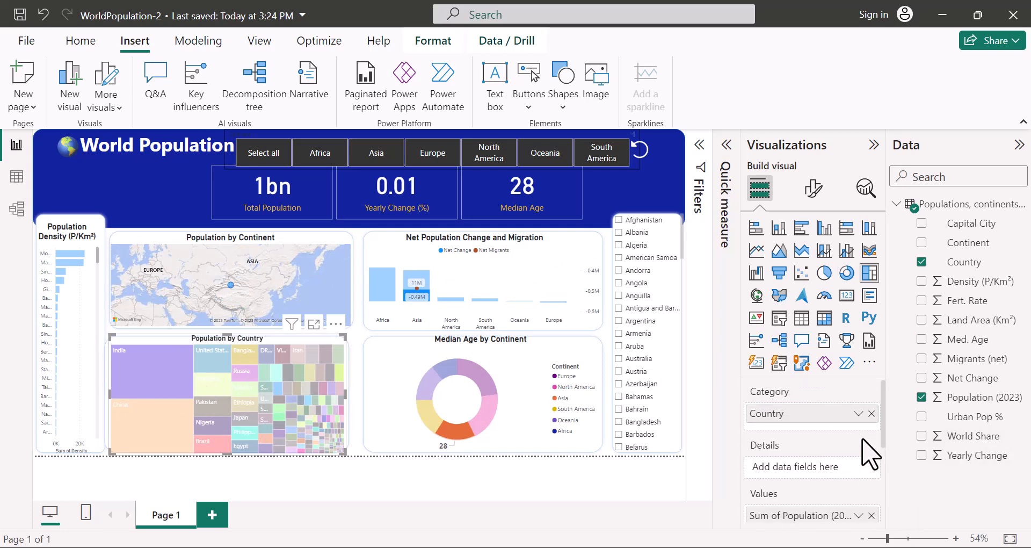
{"action": "scroll", "coordinate": [869, 453], "scroll_direction": "down", "scroll_amount": 2}
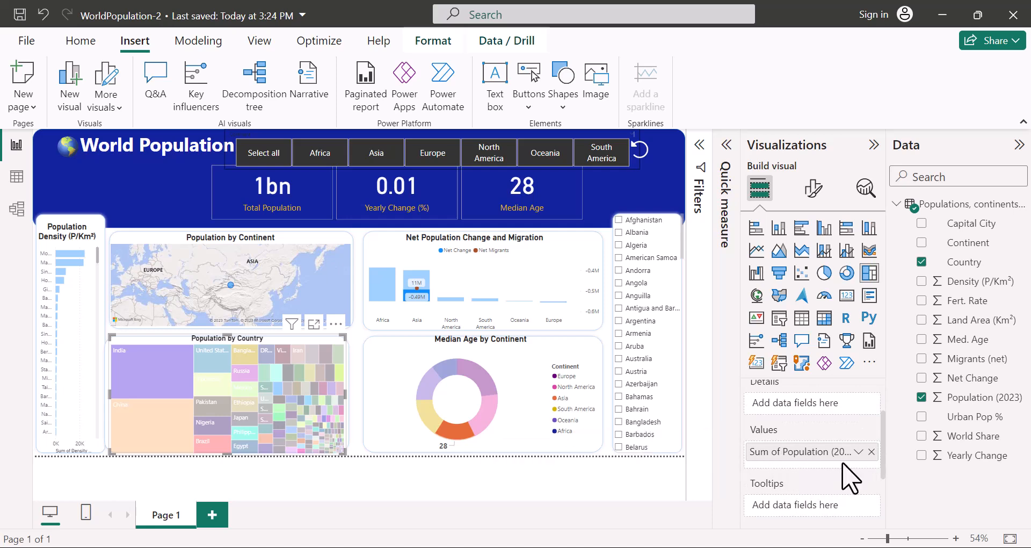
{"action": "left_click", "coordinate": [858, 452]}
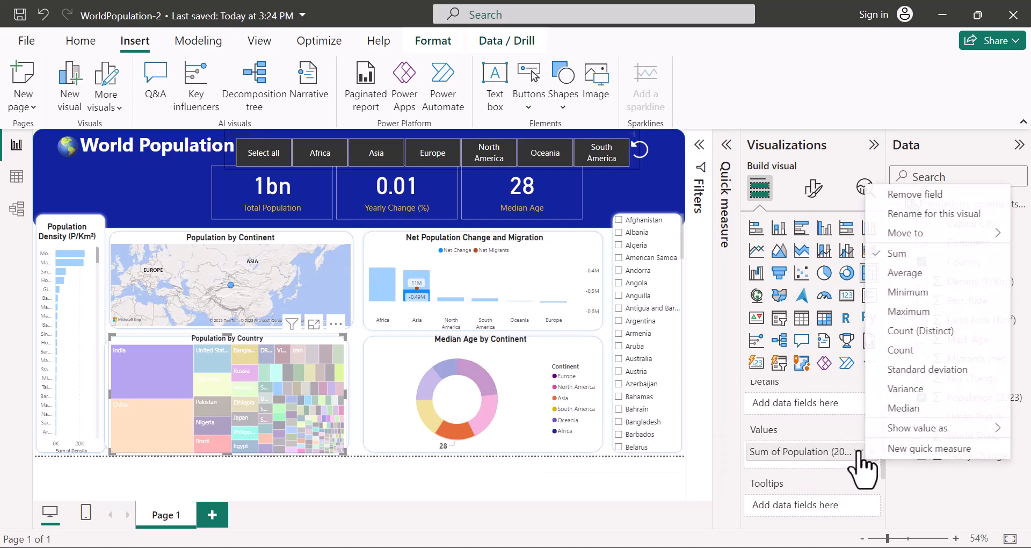
{"action": "left_click", "coordinate": [903, 216]}
Add Capital City and Urban Pop % to the treemap's tooltips, renamed "Capital City" and "Urban Population".
{"action": "scroll", "coordinate": [857, 417], "scroll_direction": "down", "scroll_amount": 3}
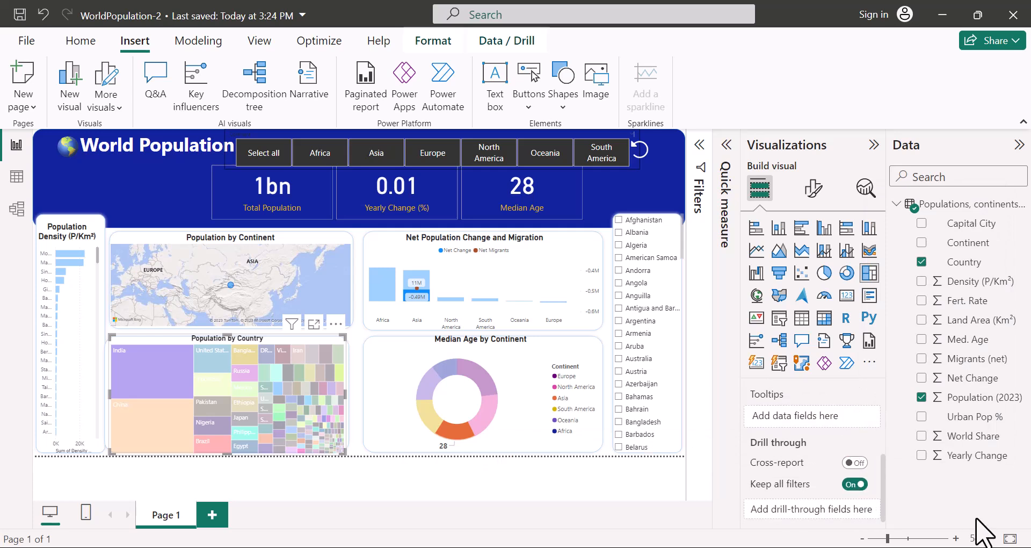
{"action": "left_click_drag", "start_coordinate": [961, 224], "coordinate": [837, 416]}
{"action": "left_click", "coordinate": [858, 416]}
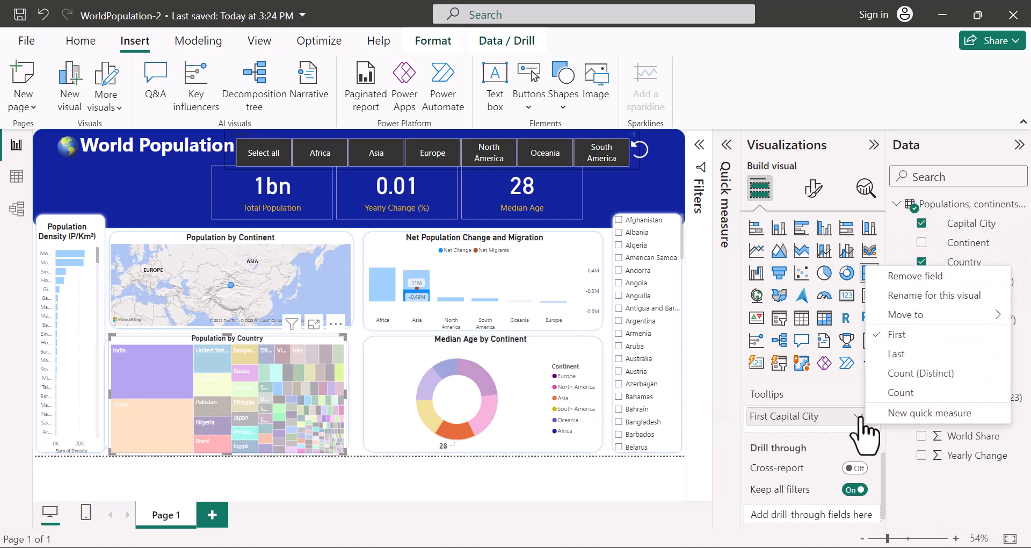
{"action": "left_click", "coordinate": [931, 297]}
{"action": "left_click", "coordinate": [772, 416]}
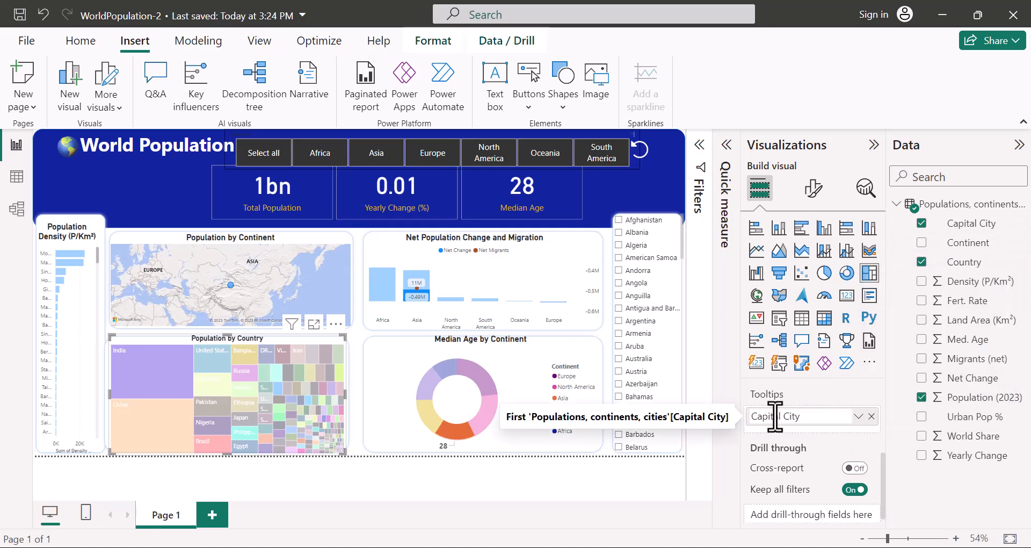
{"action": "left_click_drag", "start_coordinate": [974, 417], "coordinate": [802, 436]}
{"action": "mouse_move", "coordinate": [155, 384]}
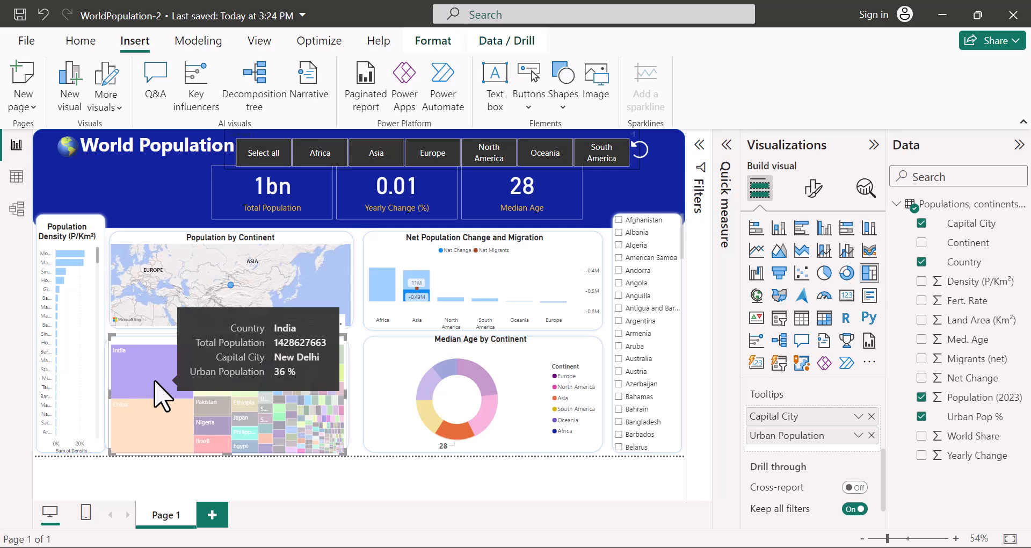
Rename the density bar chart's Sum of Density (P/Km²) value to "Population Density (P/Km²)" for this visual.
{"action": "left_click", "coordinate": [75, 296]}
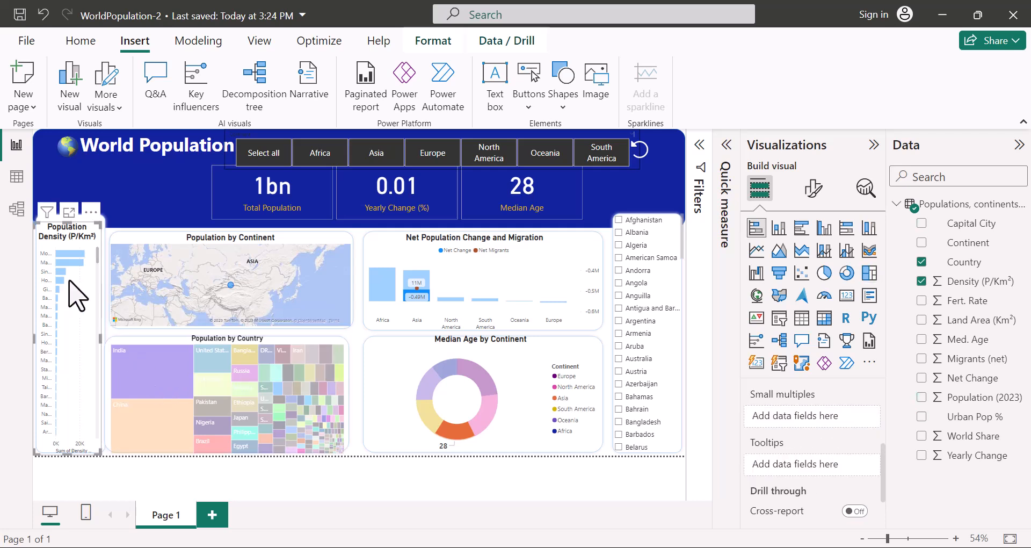
{"action": "mouse_move", "coordinate": [65, 252]}
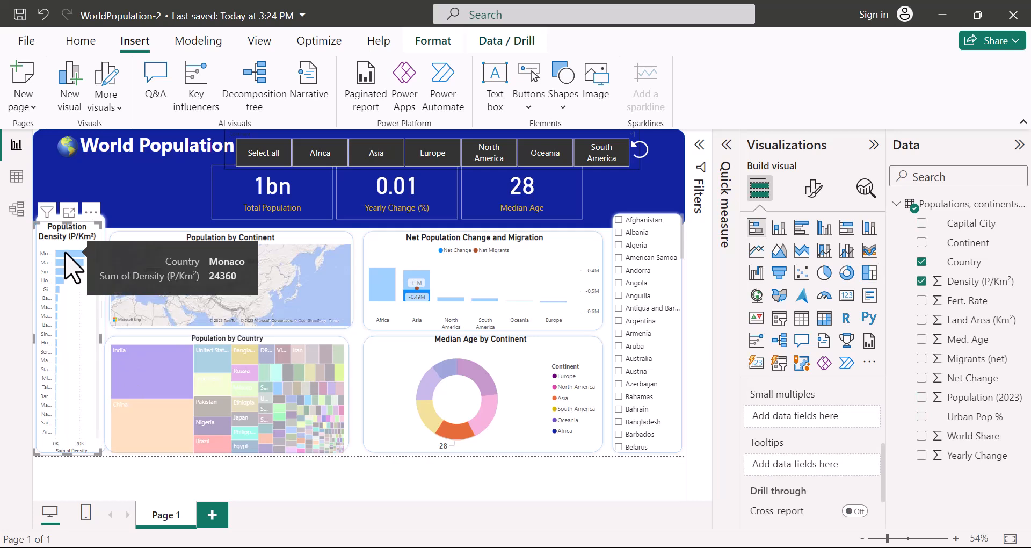
{"action": "scroll", "coordinate": [859, 483], "scroll_direction": "up", "scroll_amount": 3}
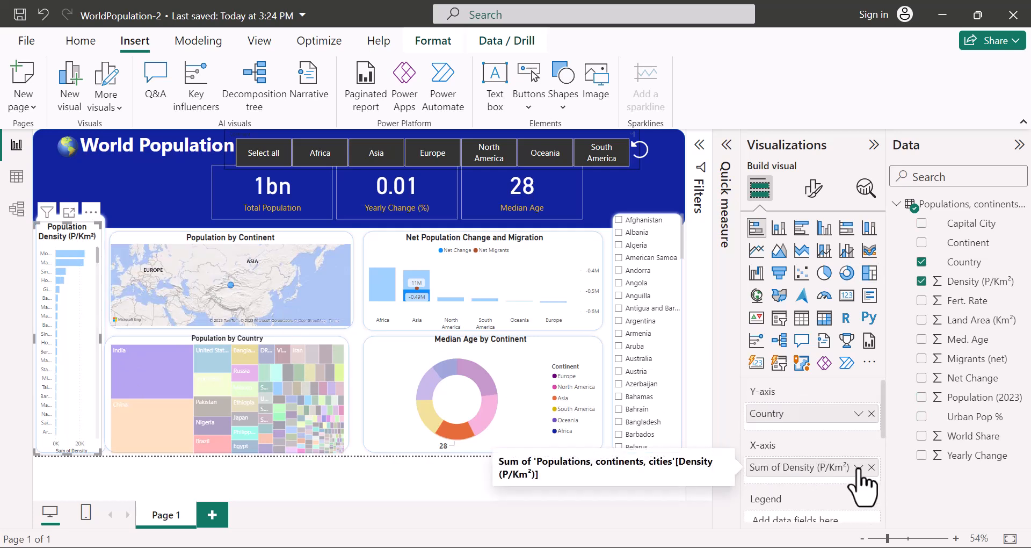
{"action": "double_click", "coordinate": [815, 470]}
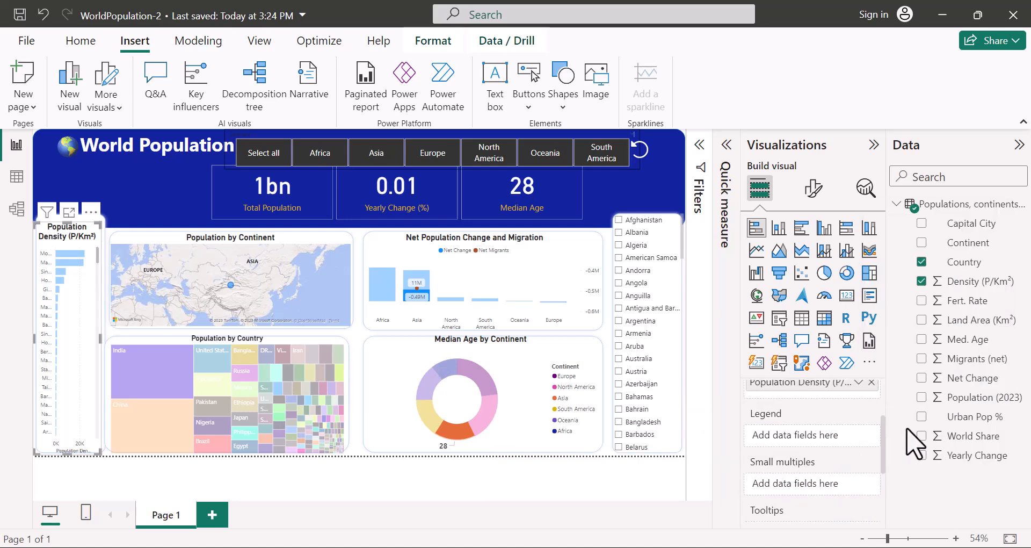
Add Urban Pop % as the density bar chart's legend and rename it "Urban Population".
{"action": "left_click_drag", "start_coordinate": [983, 428], "coordinate": [773, 443]}
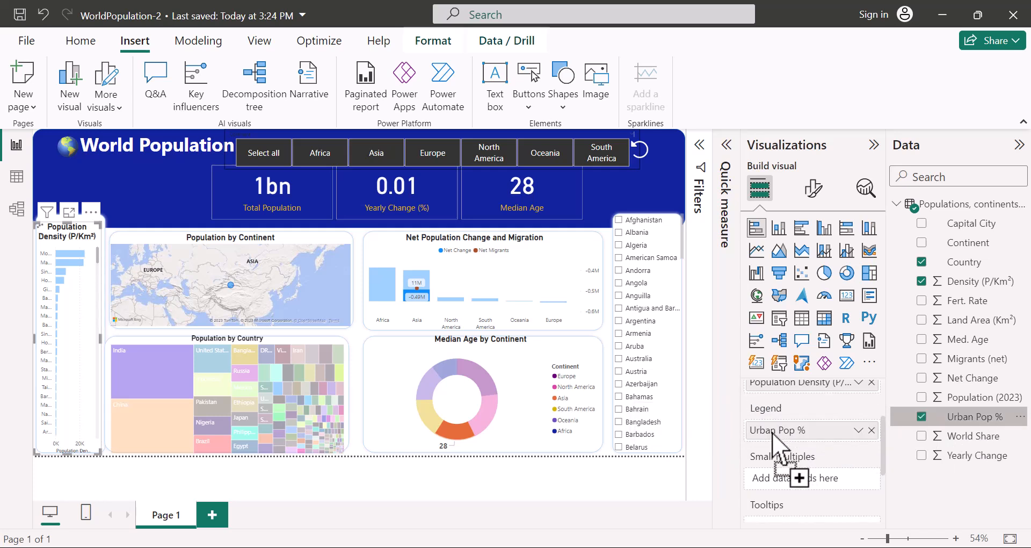
{"action": "left_click", "coordinate": [857, 430]}
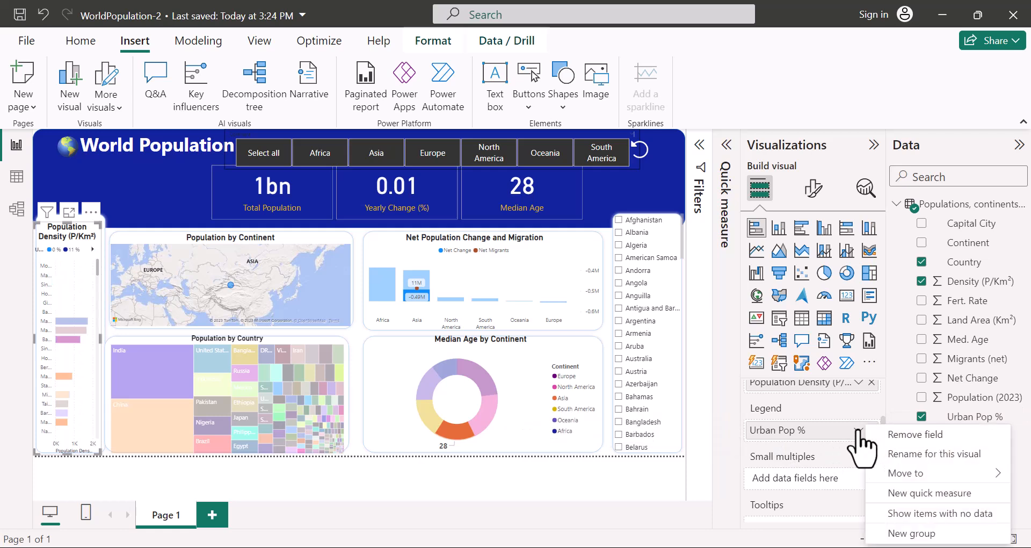
{"action": "left_click", "coordinate": [888, 453]}
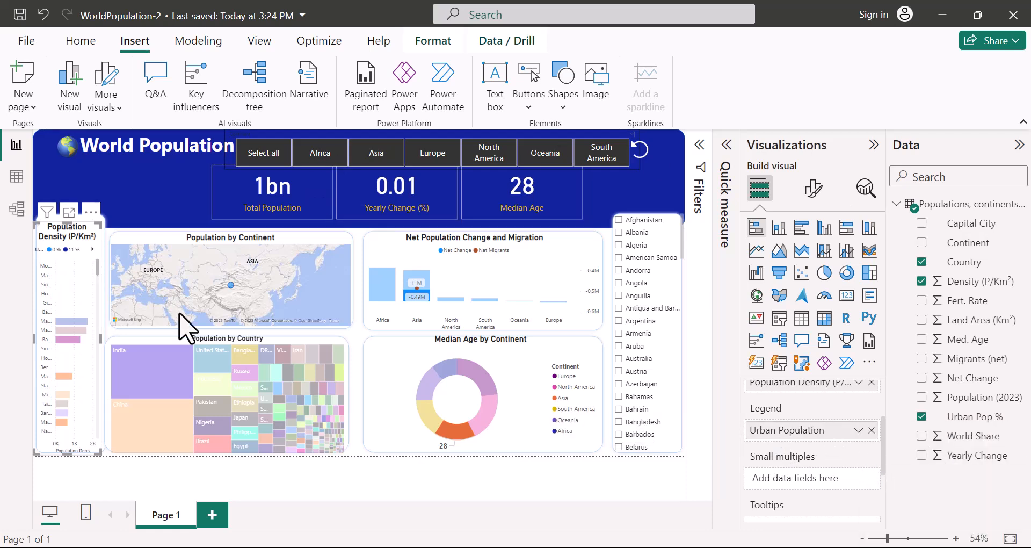
{"action": "mouse_move", "coordinate": [63, 322]}
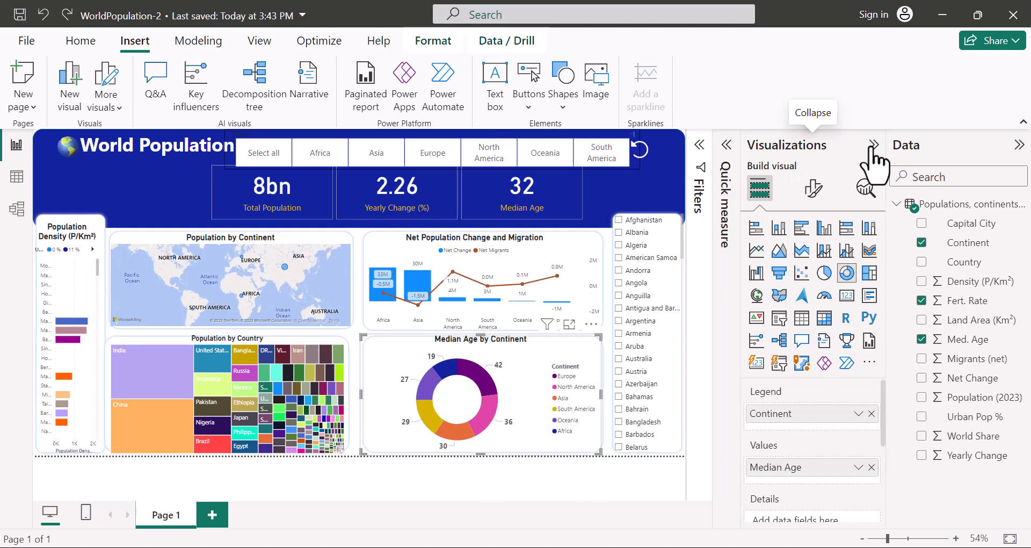
Collapse the side panes and reposition the Median Age by Continent donut chart slightly lower within its card.
{"action": "left_click", "coordinate": [873, 145]}
{"action": "left_click", "coordinate": [995, 146]}
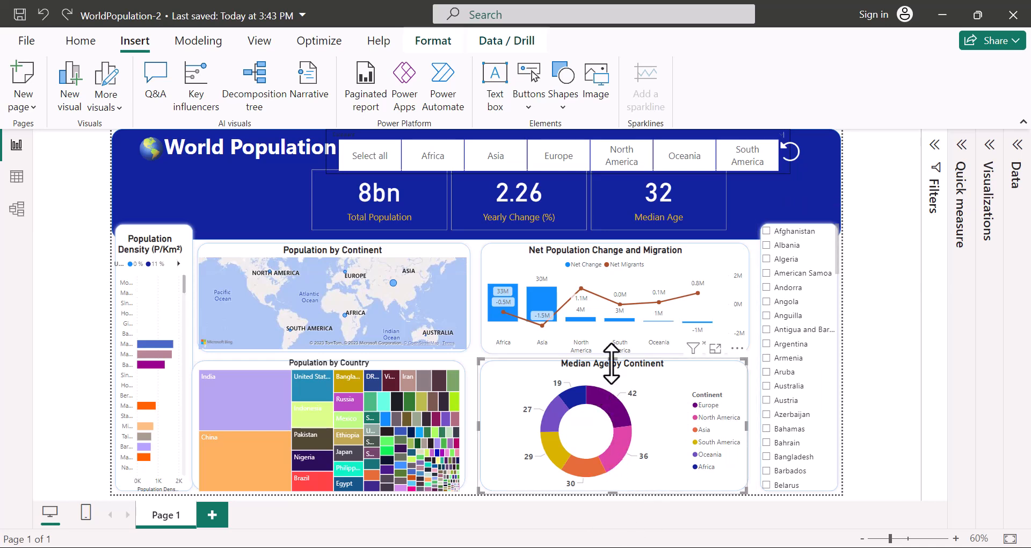
{"action": "mouse_move", "coordinate": [631, 368]}
{"action": "left_mouse_down"}
{"action": "mouse_move", "coordinate": [612, 370]}
{"action": "mouse_move", "coordinate": [625, 380]}
{"action": "left_mouse_up"}
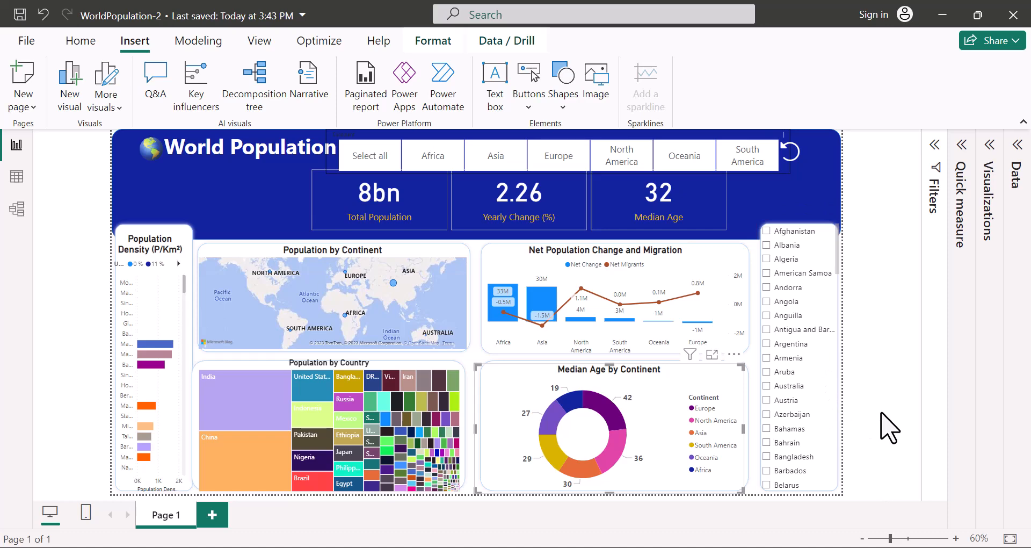
Test the slicers by filtering the dashboard by Asia, Europe, North America and Oceania, and by the country Anguilla.
{"action": "left_click", "coordinate": [550, 156]}
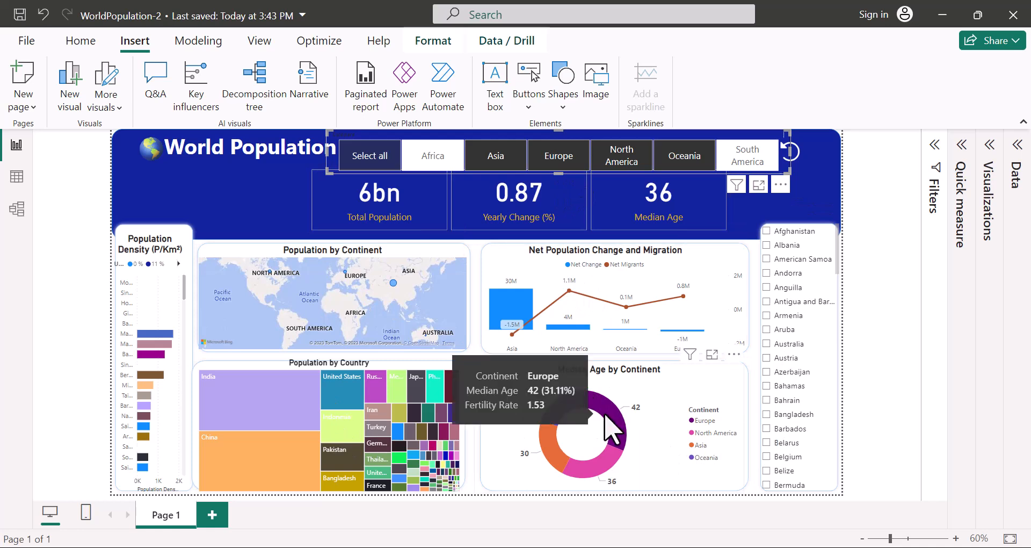
{"action": "left_click", "coordinate": [767, 287]}
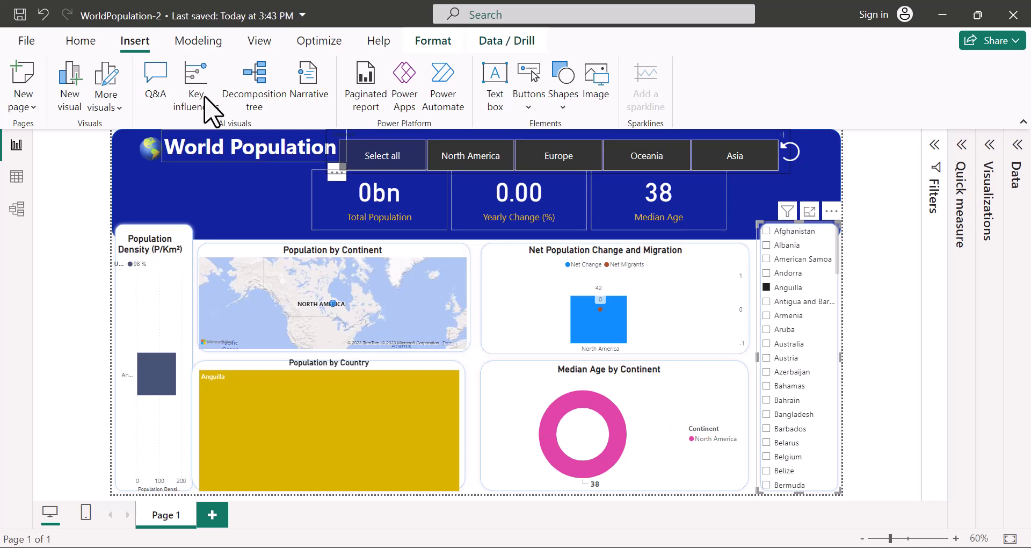
Stop the country slicer from filtering the net population change chart, median age donut and continent slicer, and reset all slicers.
{"action": "left_click", "coordinate": [435, 50]}
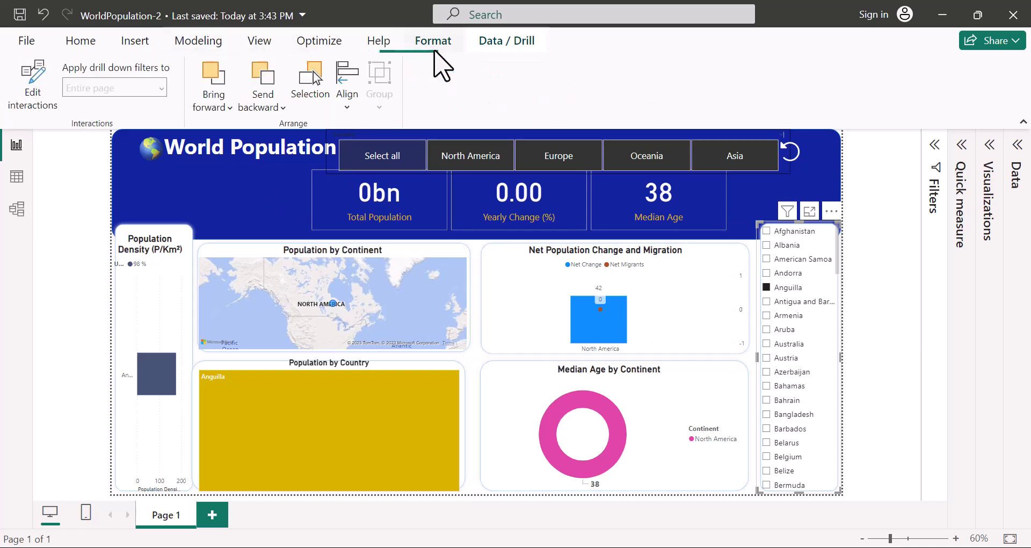
{"action": "left_click", "coordinate": [33, 93]}
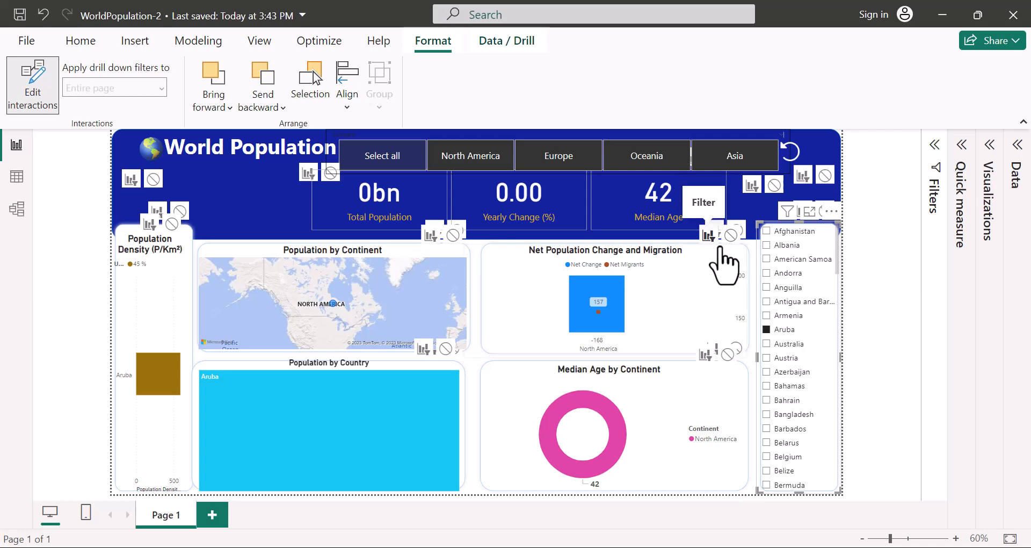
{"action": "left_click", "coordinate": [730, 235]}
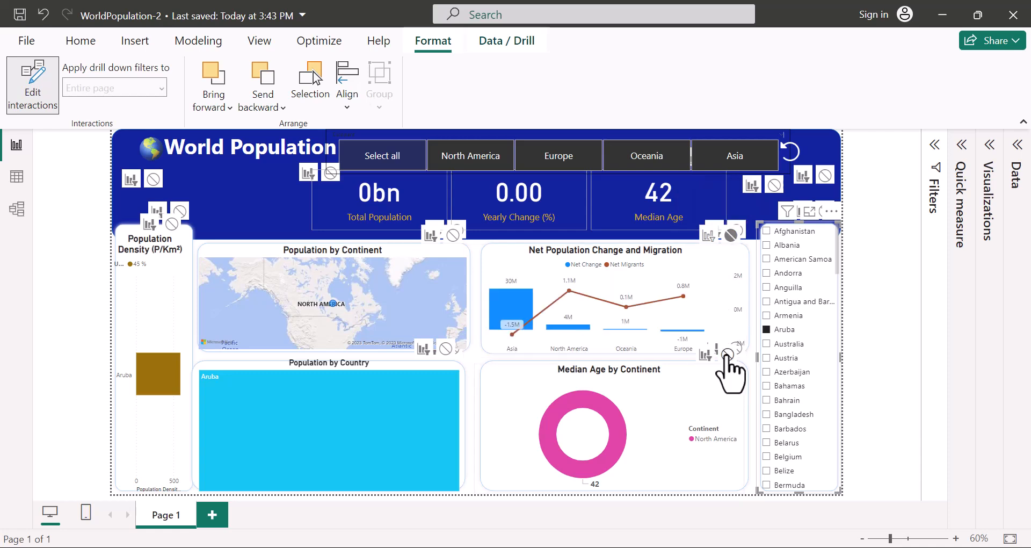
{"action": "left_click", "coordinate": [728, 355]}
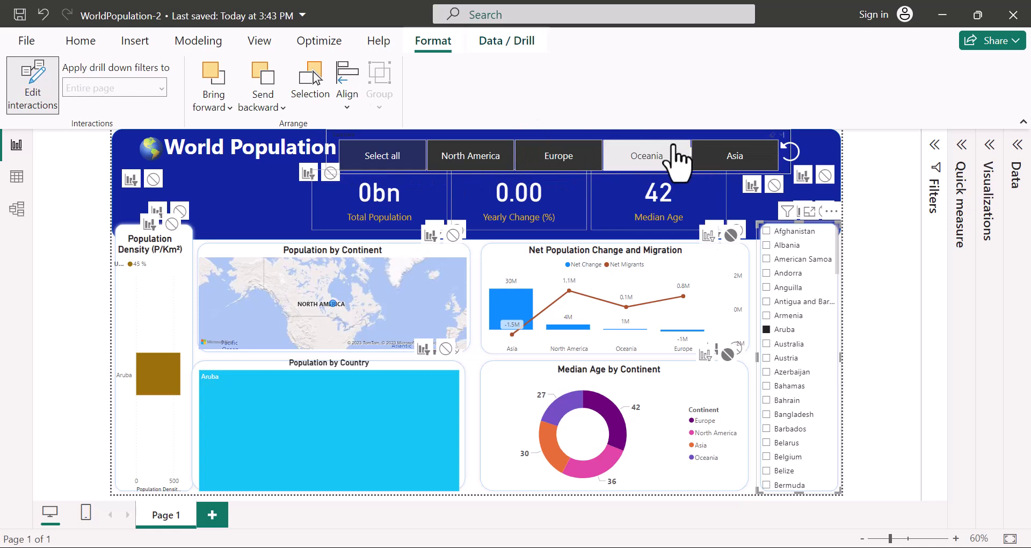
{"action": "left_click", "coordinate": [774, 185]}
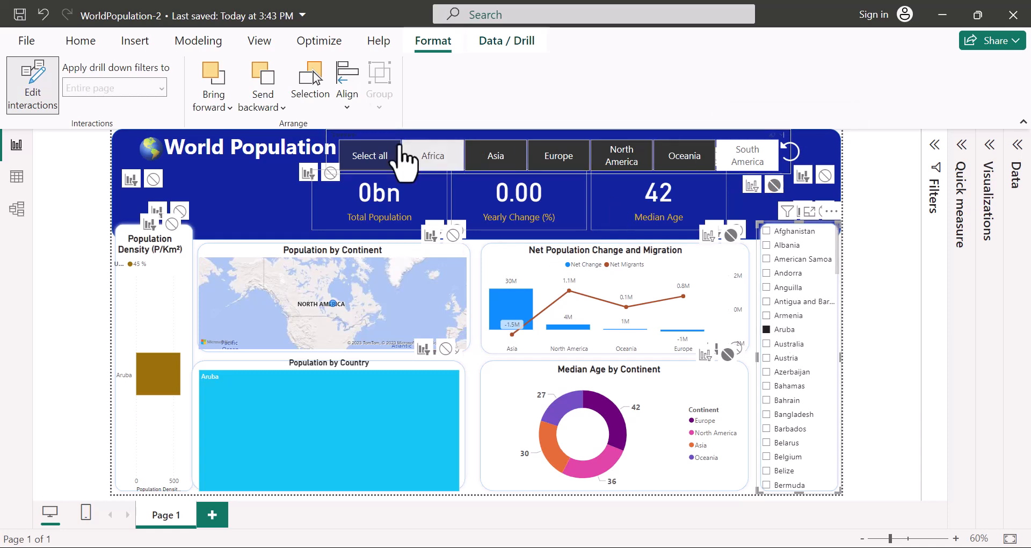
{"action": "left_click", "coordinate": [29, 104]}
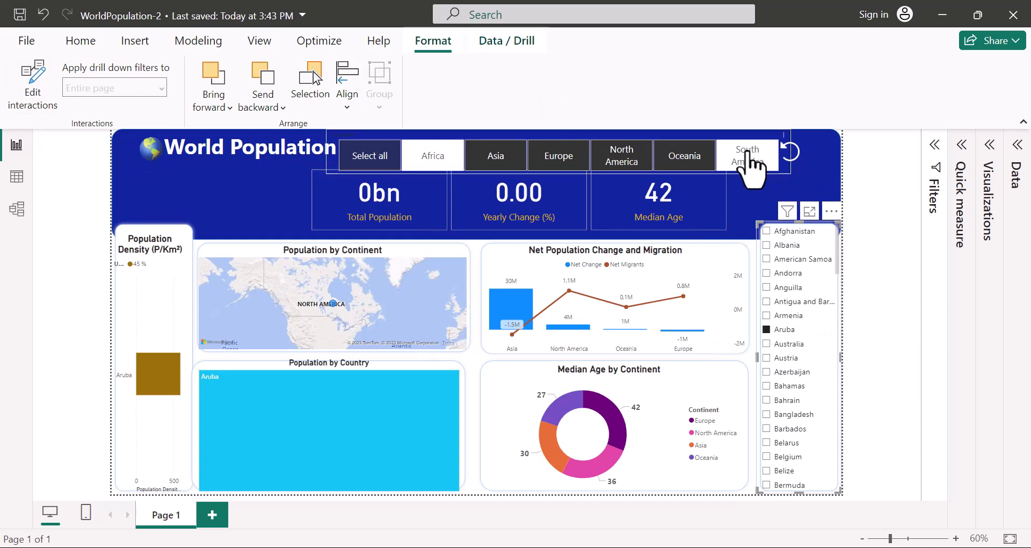
{"action": "left_click", "coordinate": [788, 156], "text": "ctrl"}
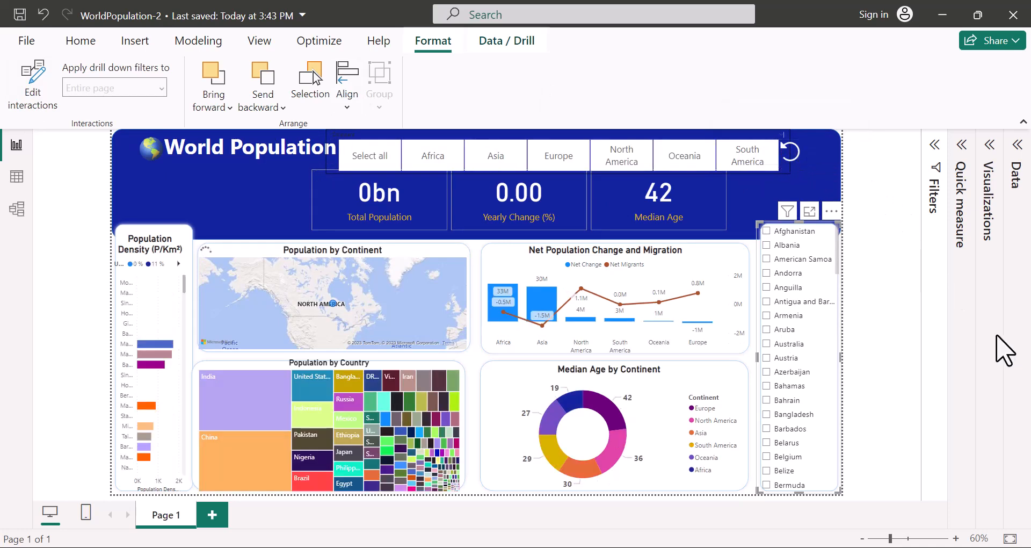
Turn off the legend on the Population Density bar chart.
{"action": "left_click", "coordinate": [141, 275]}
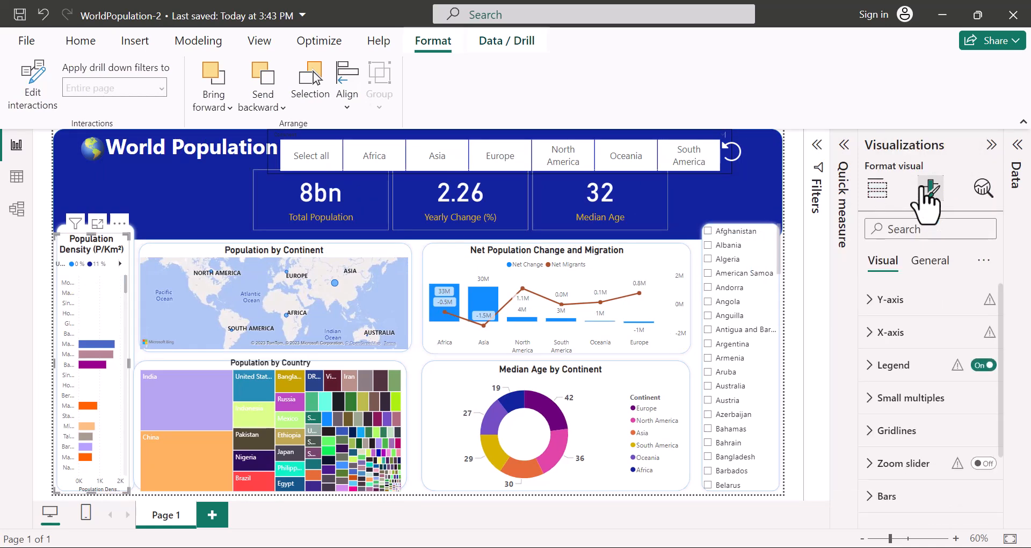
{"action": "left_click", "coordinate": [866, 370]}
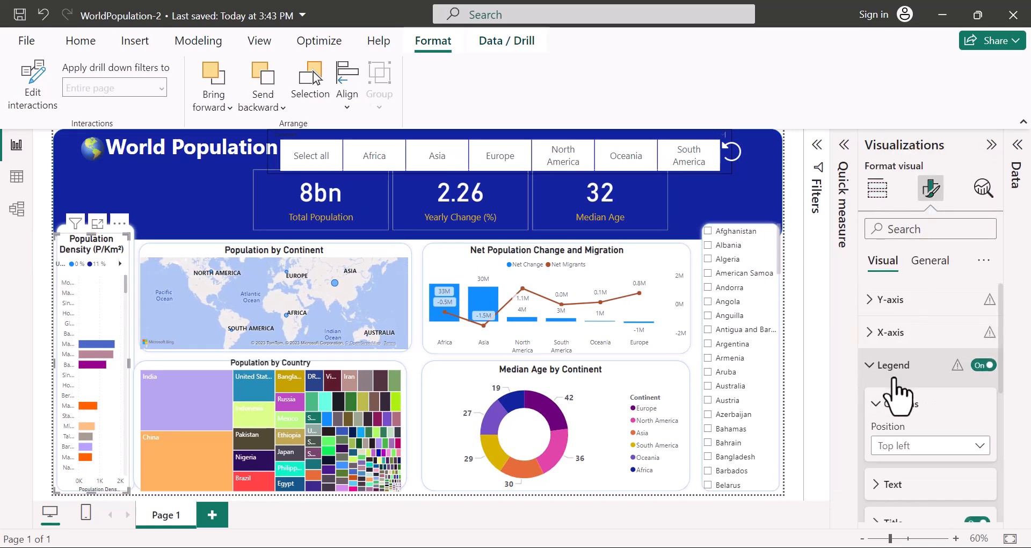
{"action": "left_click", "coordinate": [986, 366]}
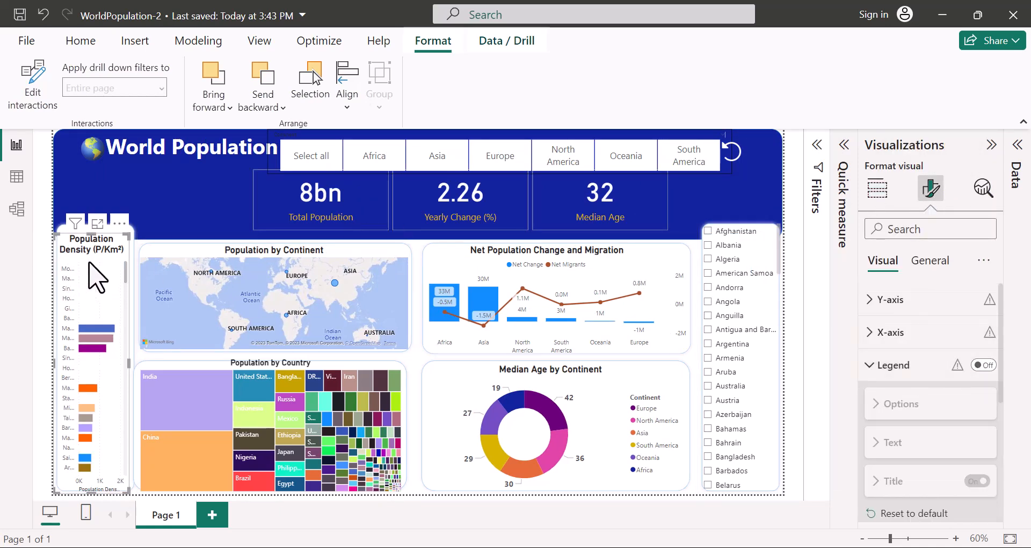
Test the continent slicer by selecting Africa, Asia, Europe and North America together.
{"action": "left_click", "coordinate": [378, 161]}
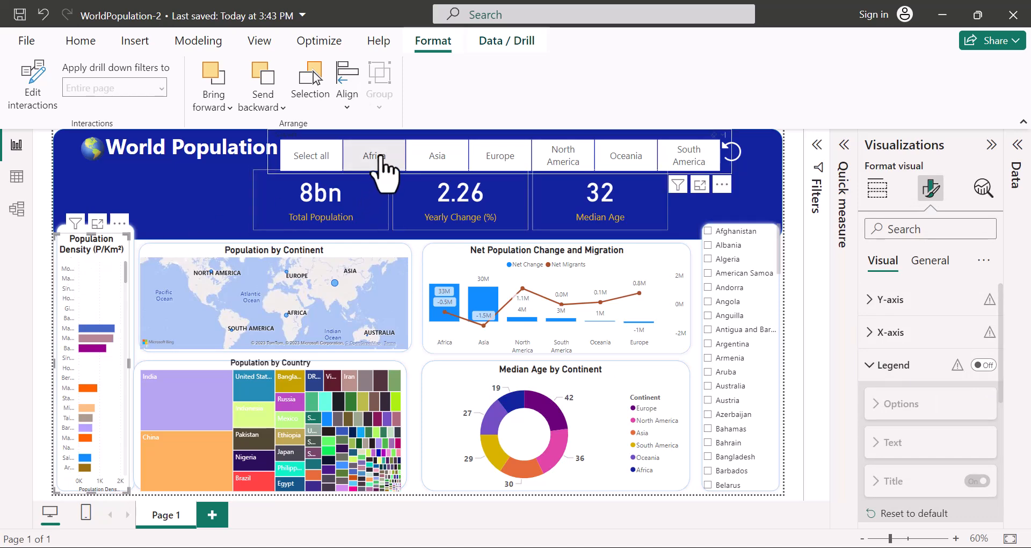
{"action": "left_click", "coordinate": [437, 161], "text": "ctrl"}
{"action": "left_click", "coordinate": [501, 161], "text": "ctrl"}
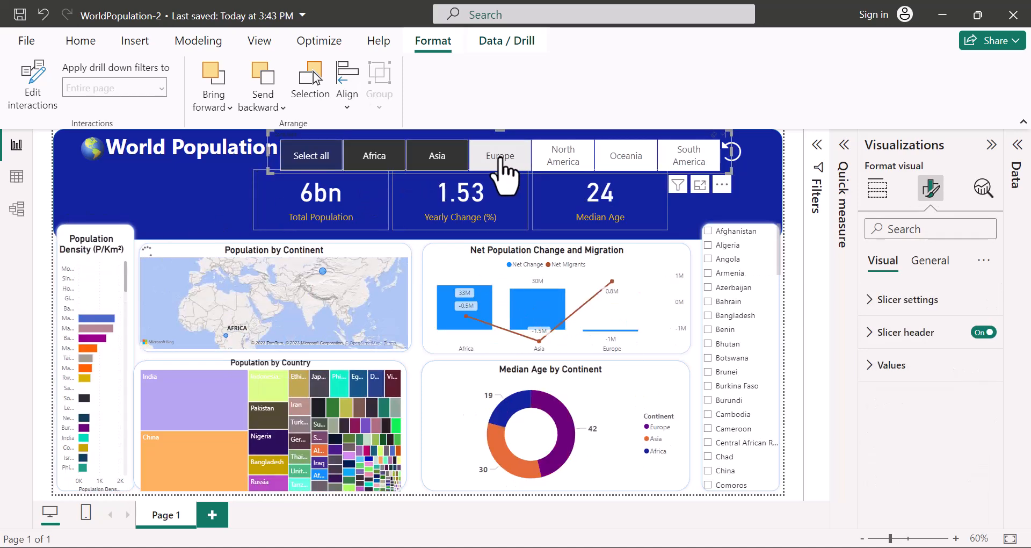
{"action": "left_click", "coordinate": [563, 159], "text": "ctrl"}
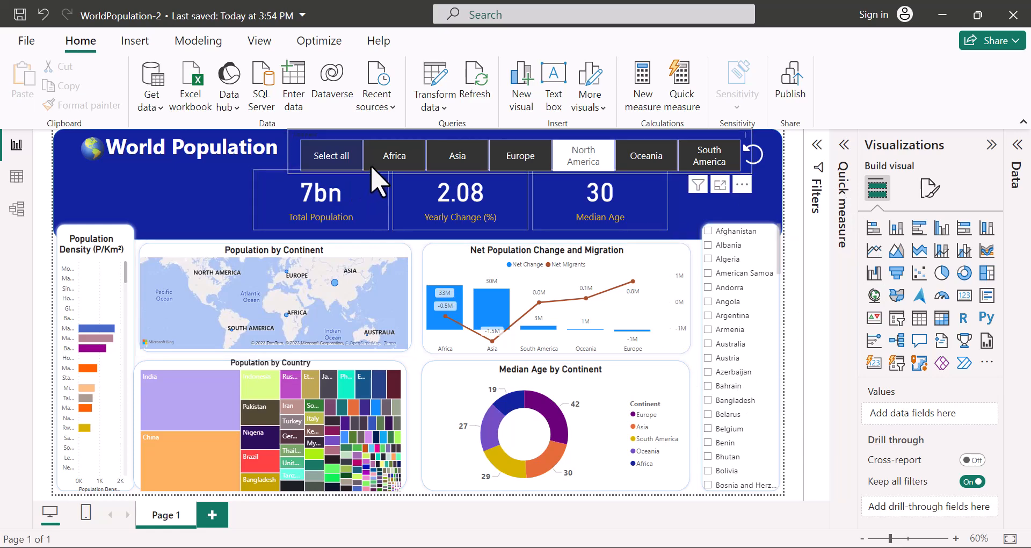
Test removing Asia and Oceania from the continent selection, and reset all slicers.
{"action": "left_click", "coordinate": [462, 164]}
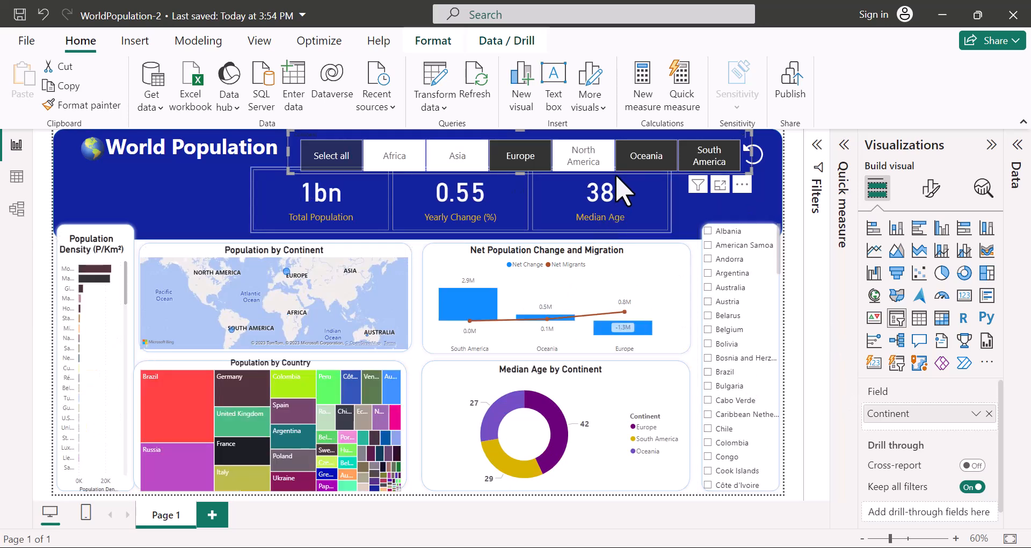
{"action": "left_click", "coordinate": [642, 164]}
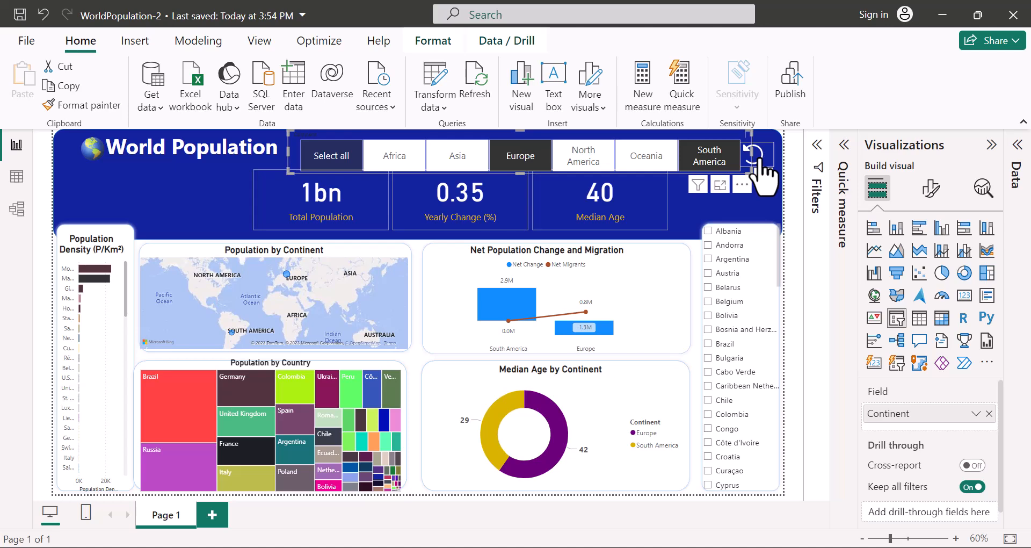
{"action": "left_click", "coordinate": [753, 156]}
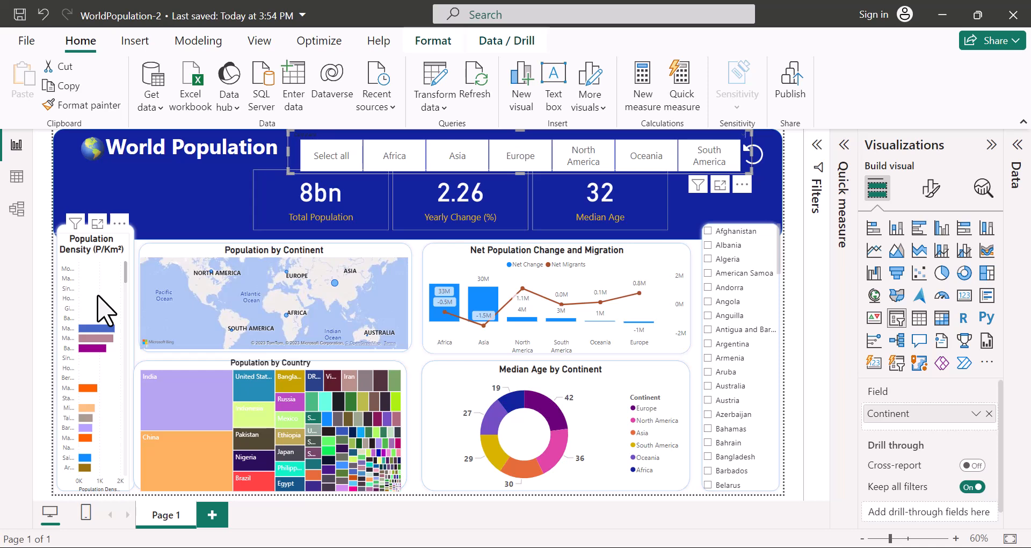
{"action": "left_click", "coordinate": [802, 505]}
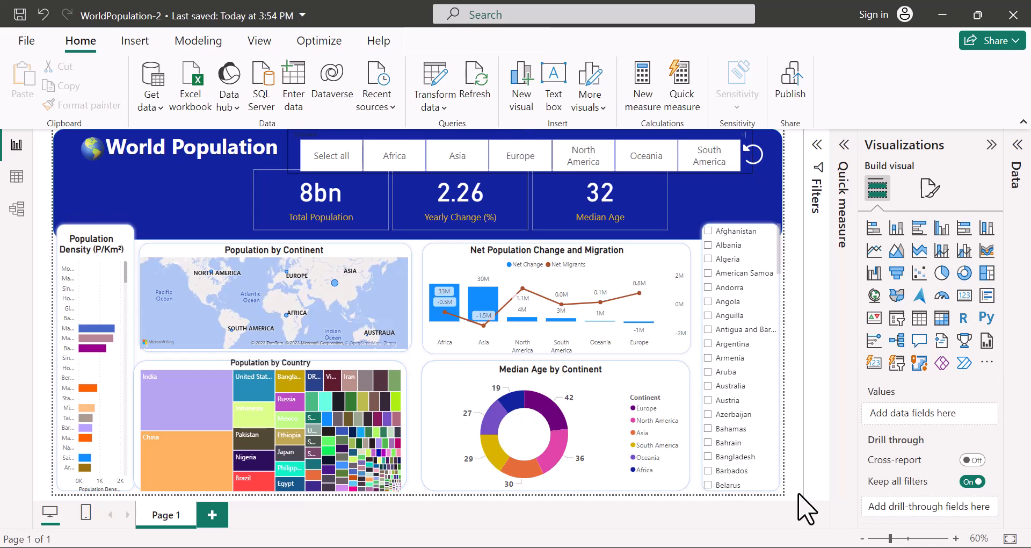